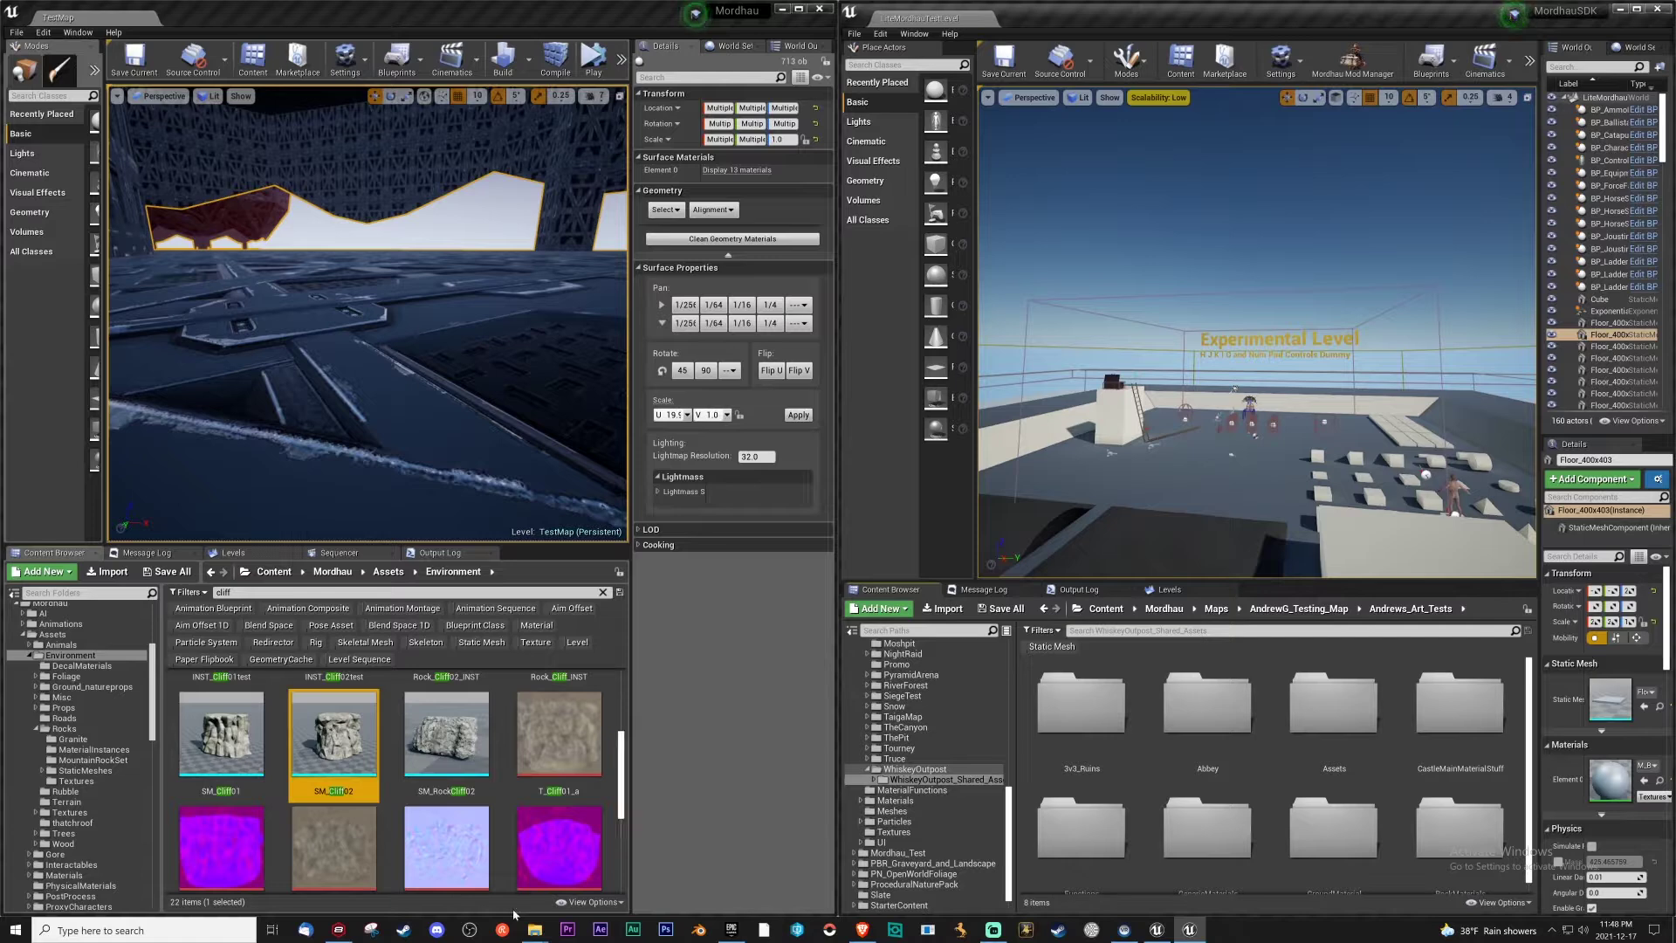
Bring up the Epic Games Launcher showing the Unreal Engine vault library of owned asset packs
left_click(731, 930)
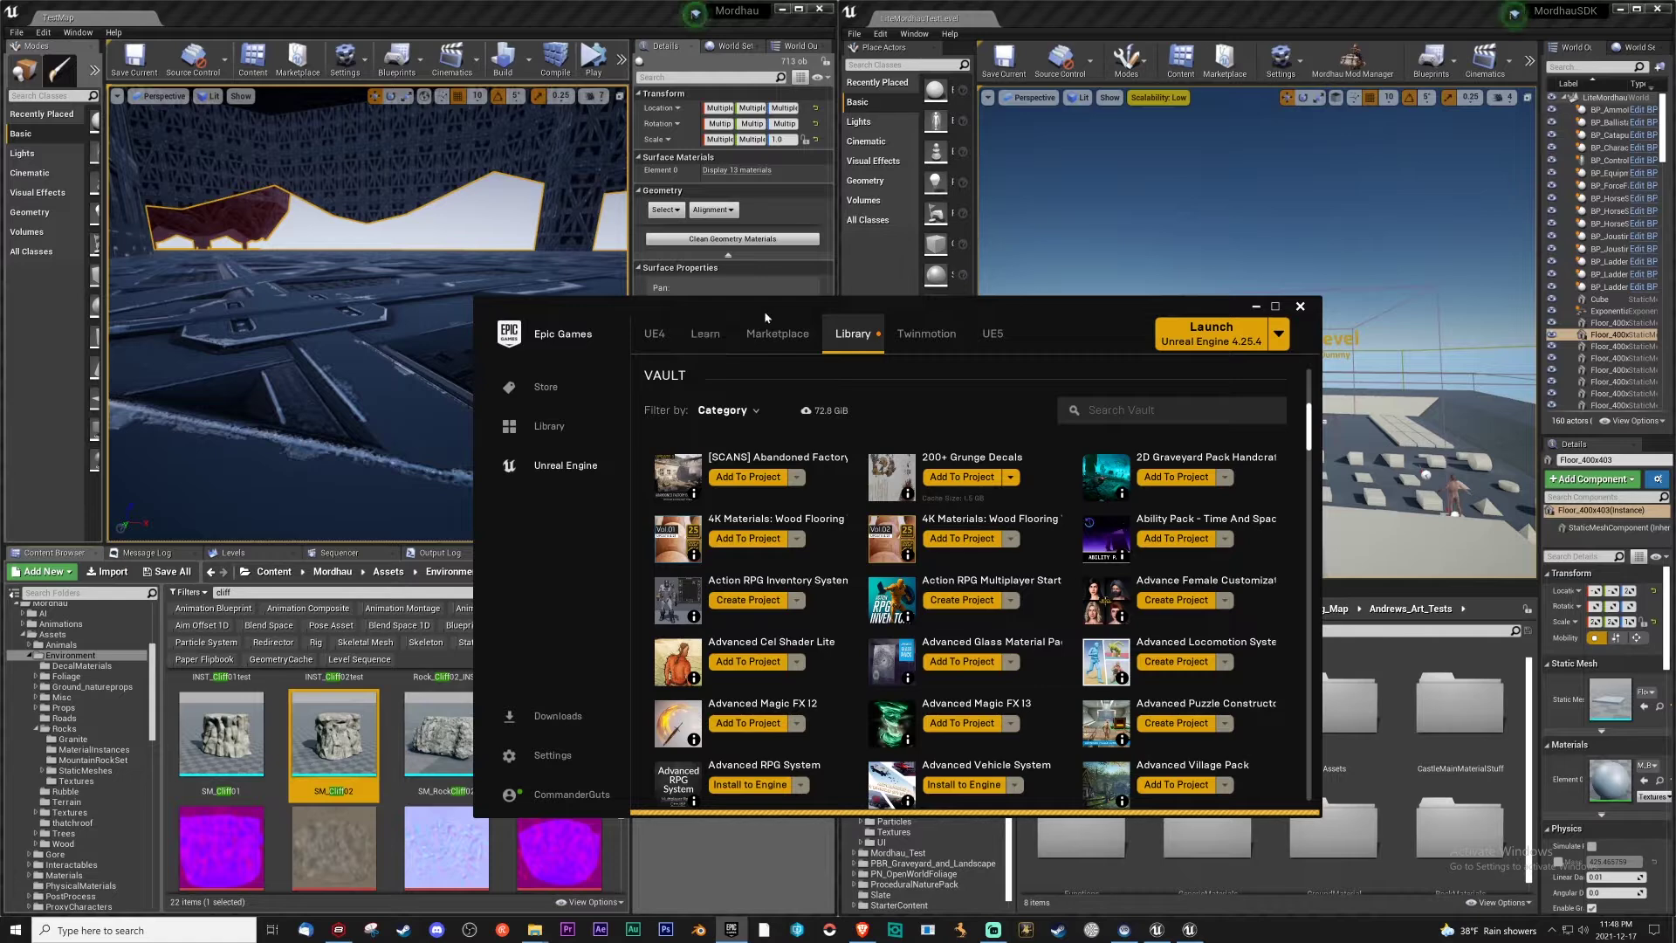
Check the MORDHAU Editor store listing by searching 'mordhau editor', then minimize the launcher
left_click(550, 386)
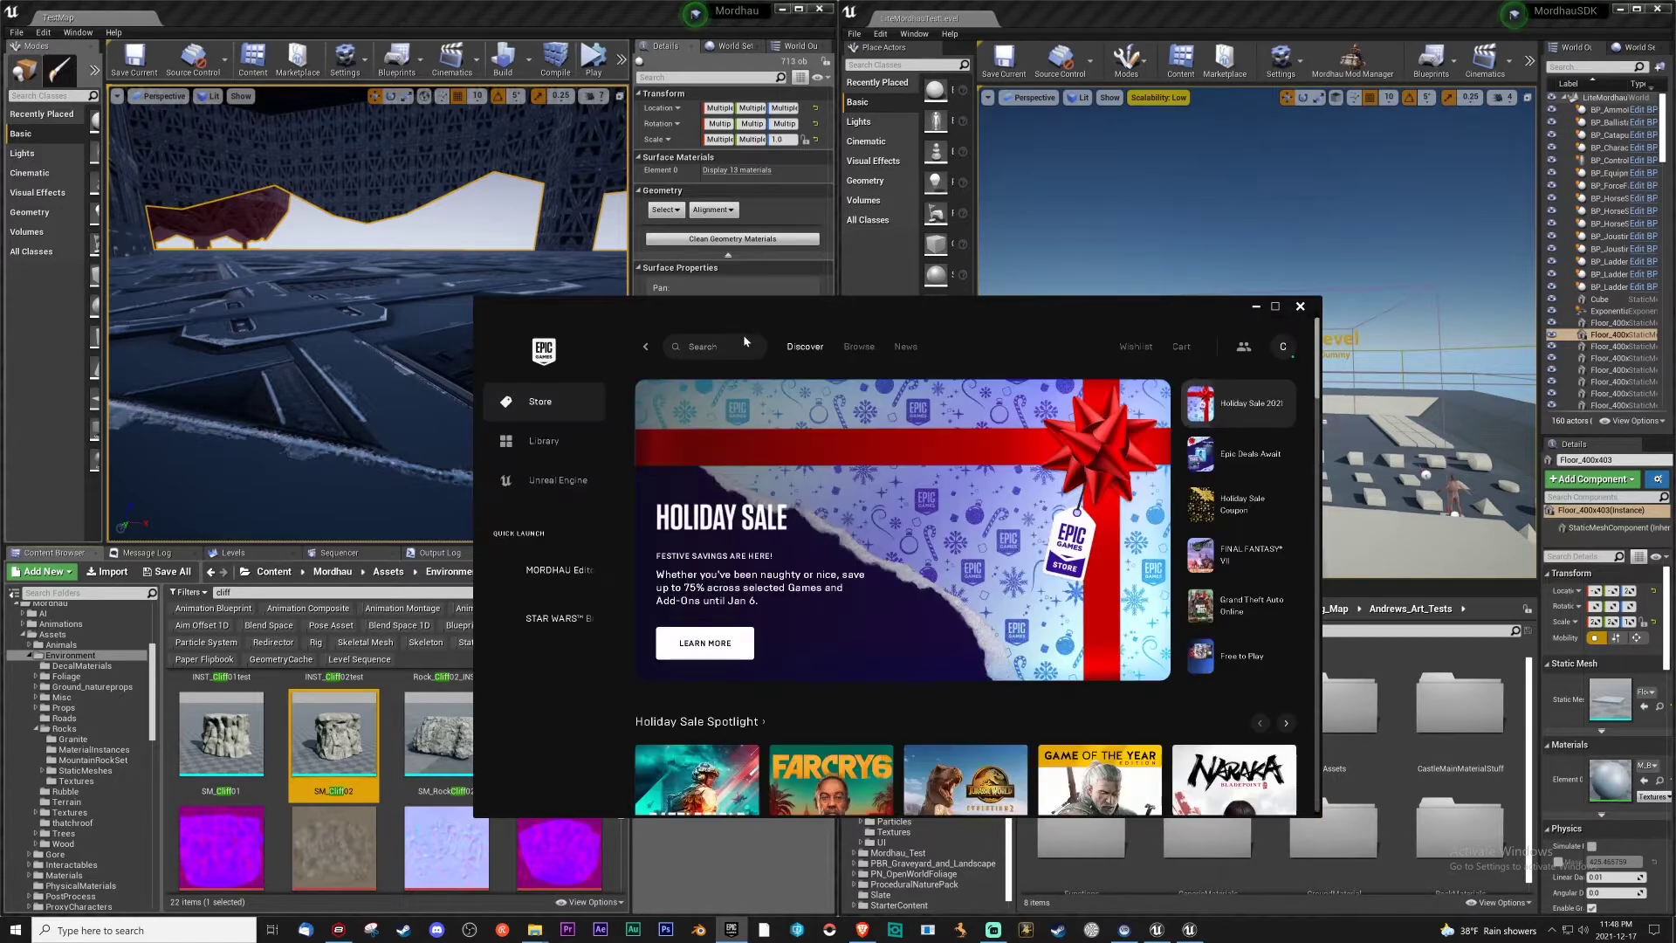
type("mordhau")
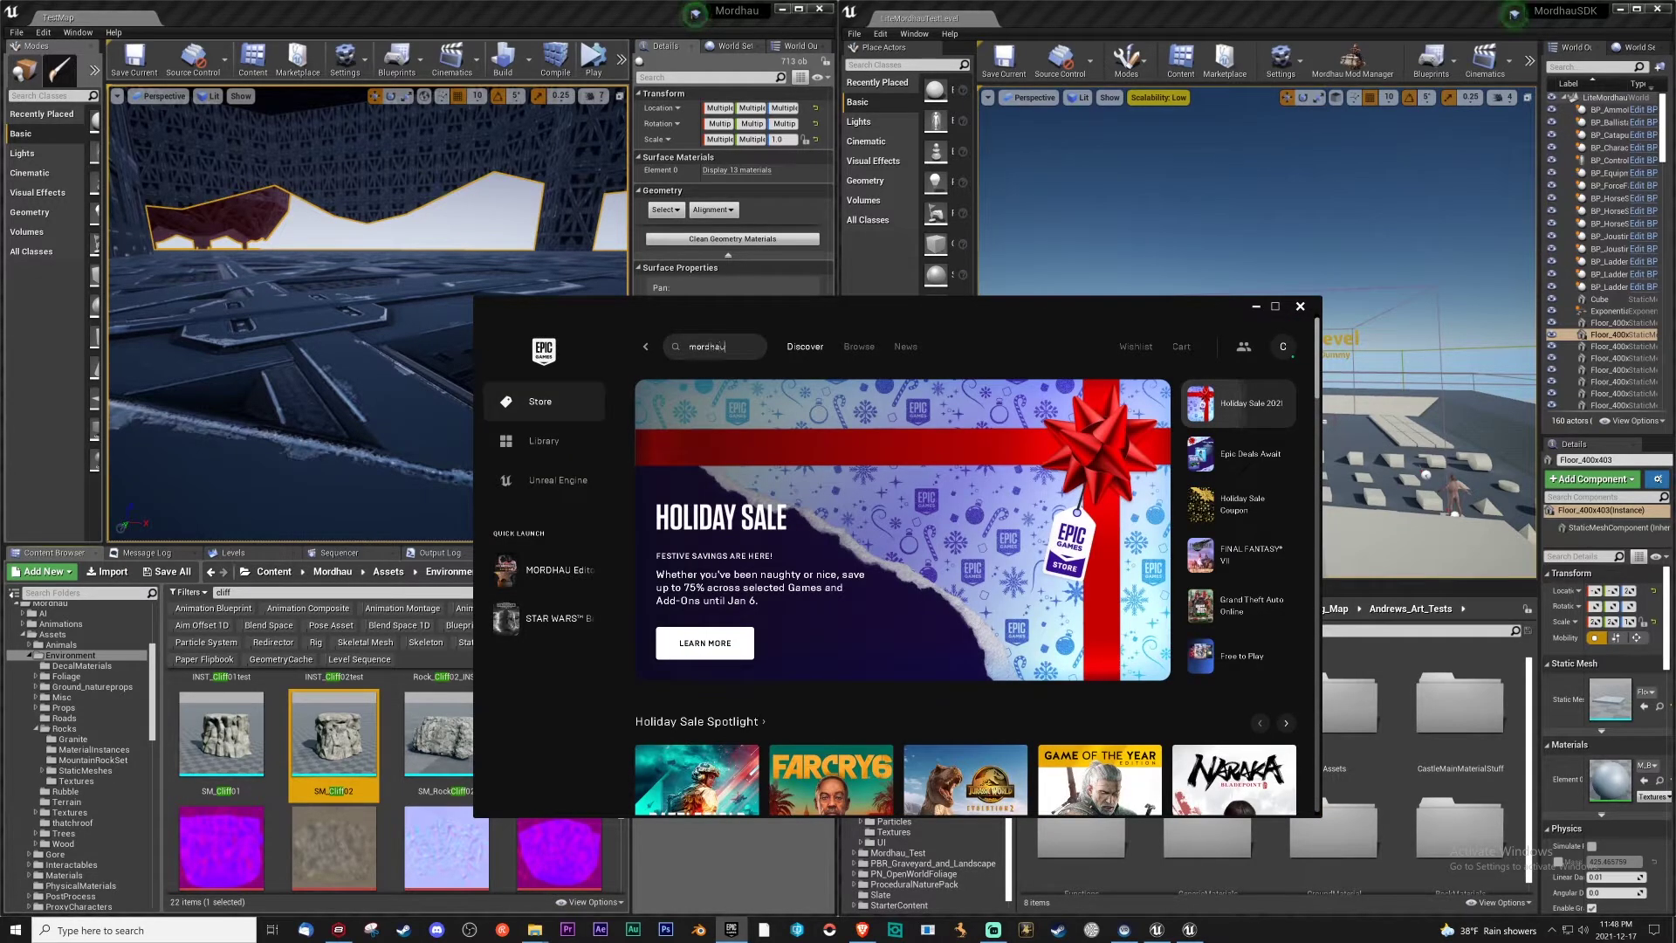
type(" editor")
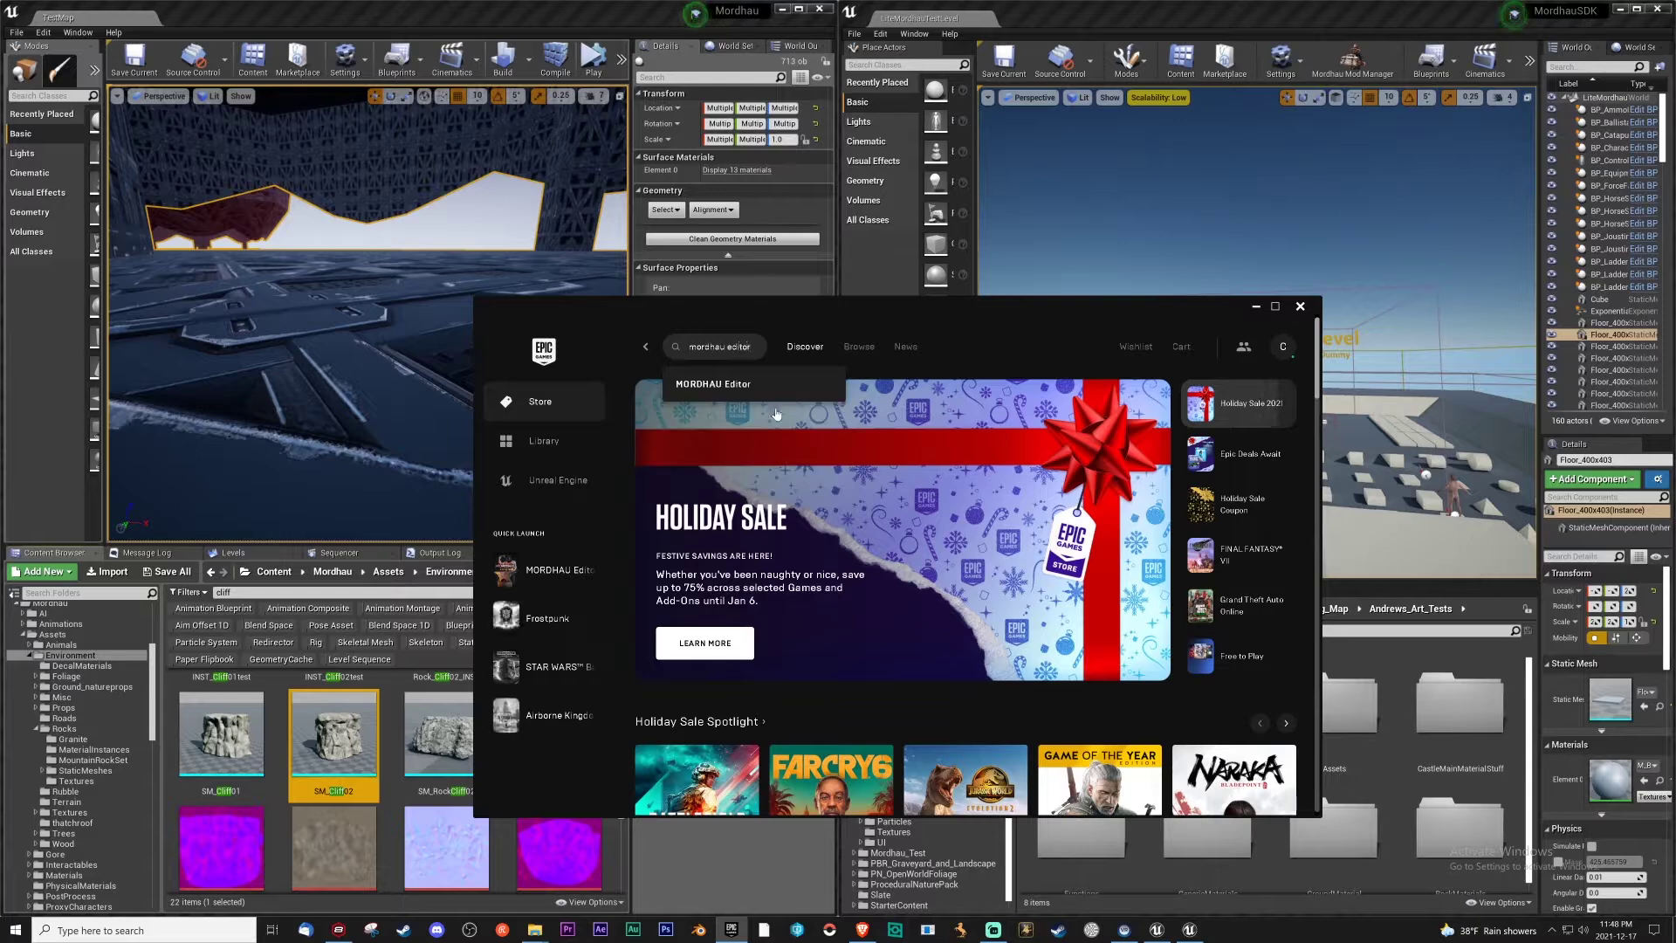
left_click(770, 390)
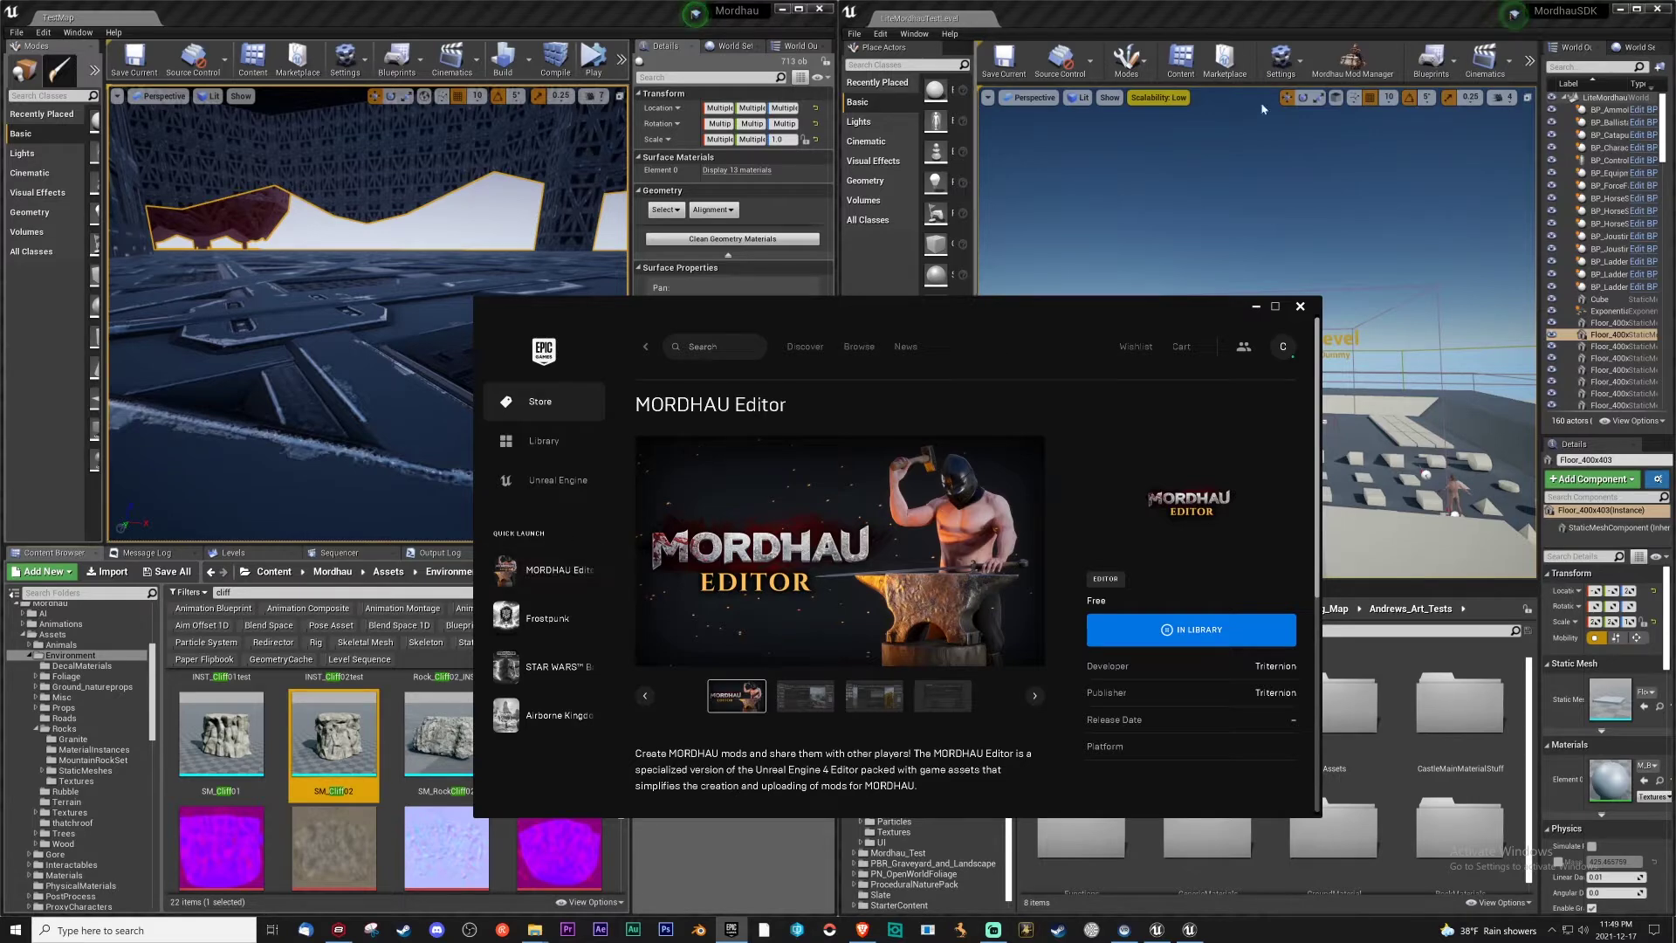
left_click(1255, 307)
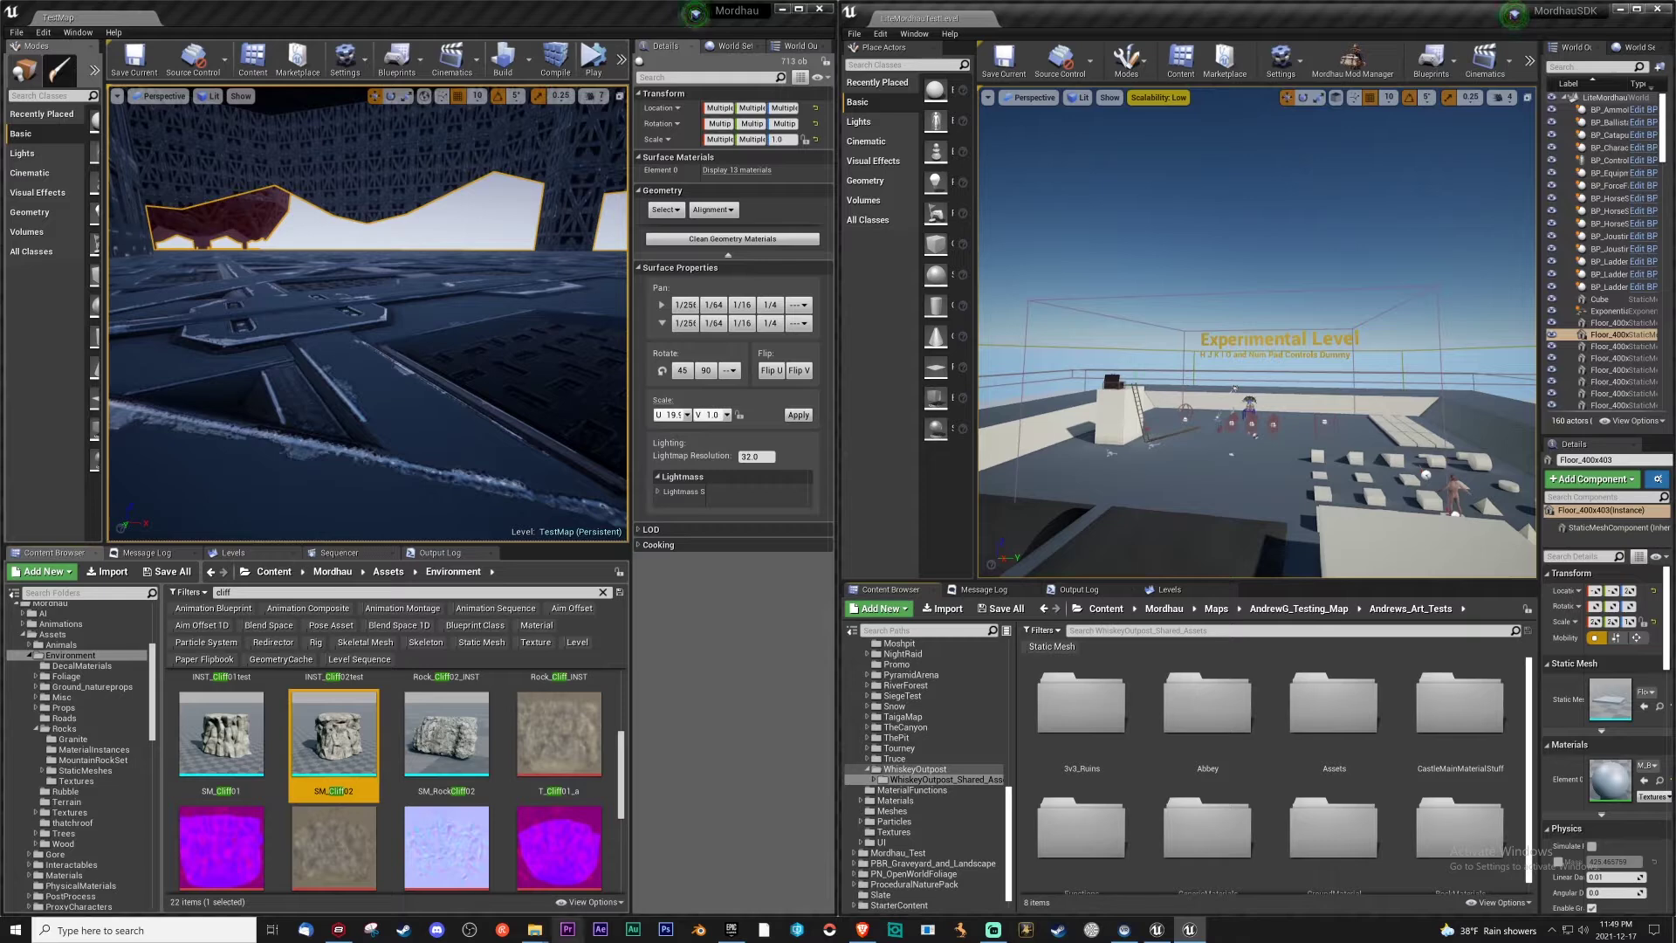
Bring up the uSDK2 and Mordhau_Recap Content folder windows side by side
left_click(533, 930)
mouse_move(533, 934)
left_click(563, 877)
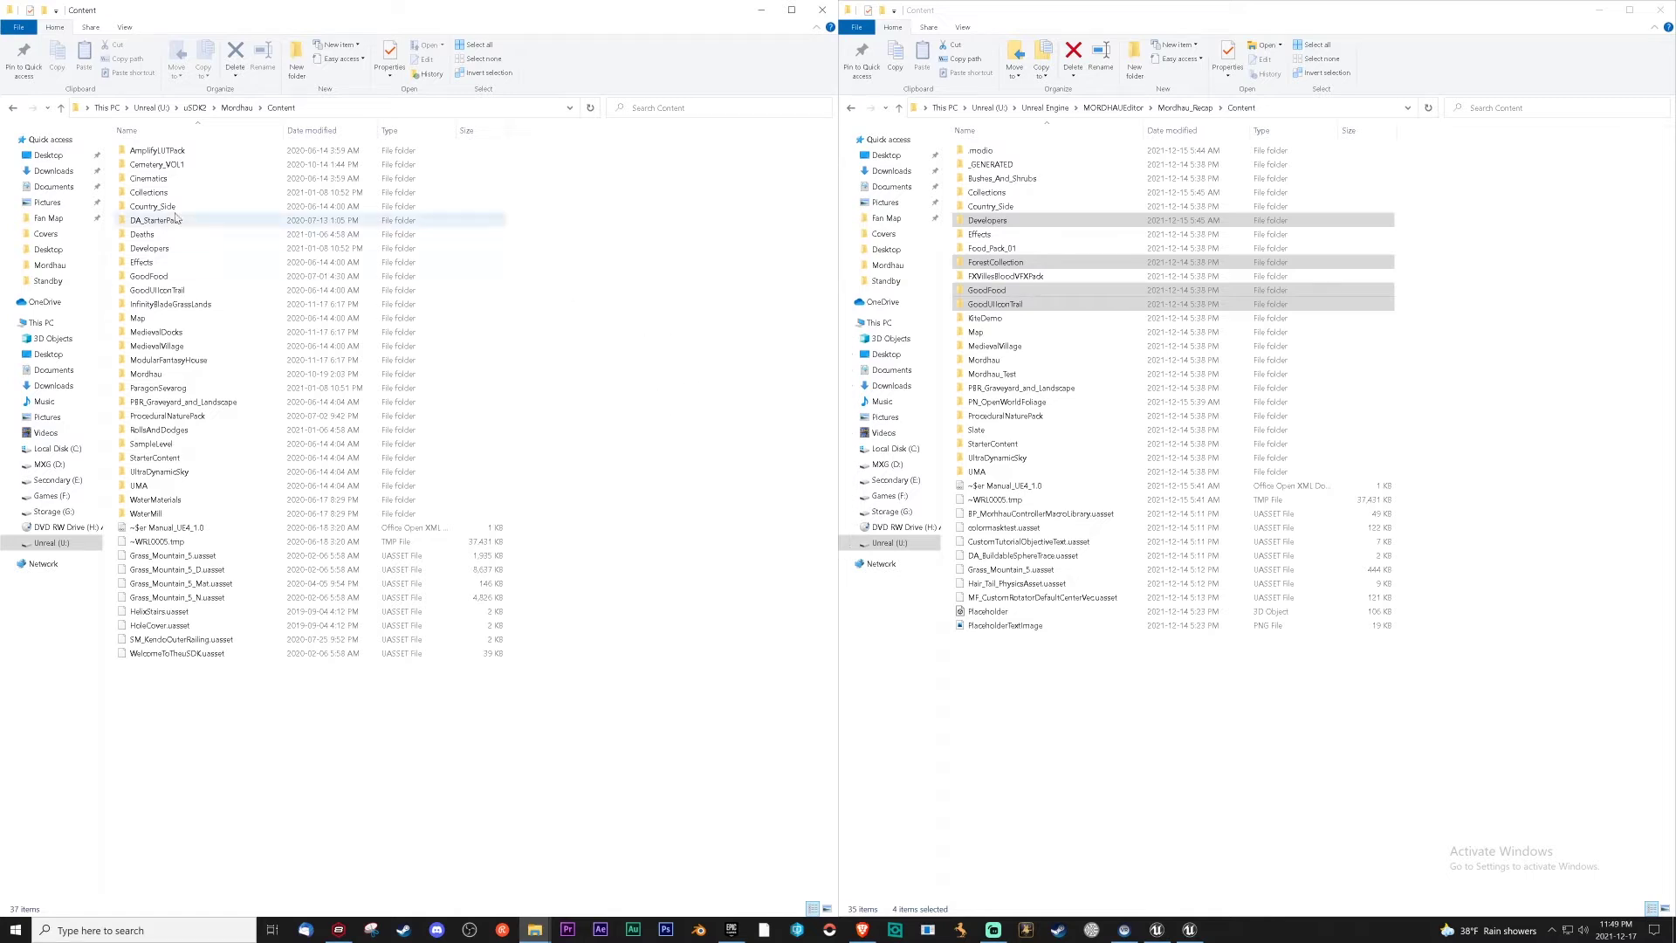
left_click(179, 164)
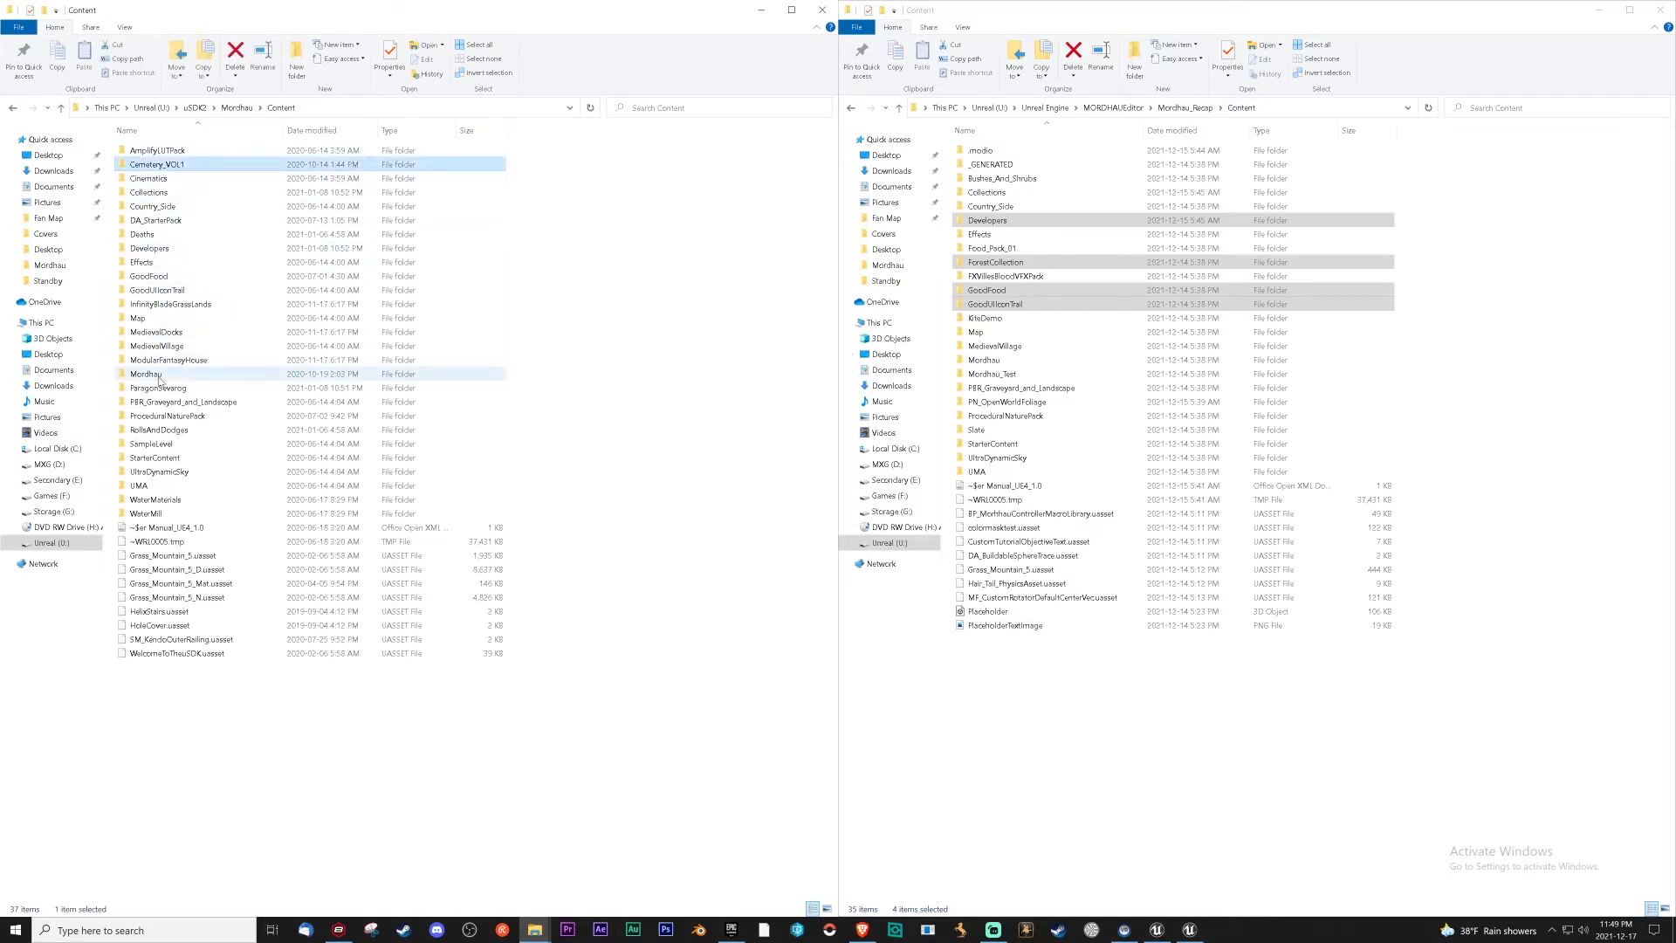
left_click(149, 248, "ctrl")
left_click(155, 220, "ctrl")
left_click(148, 192, "ctrl")
left_click(1040, 218)
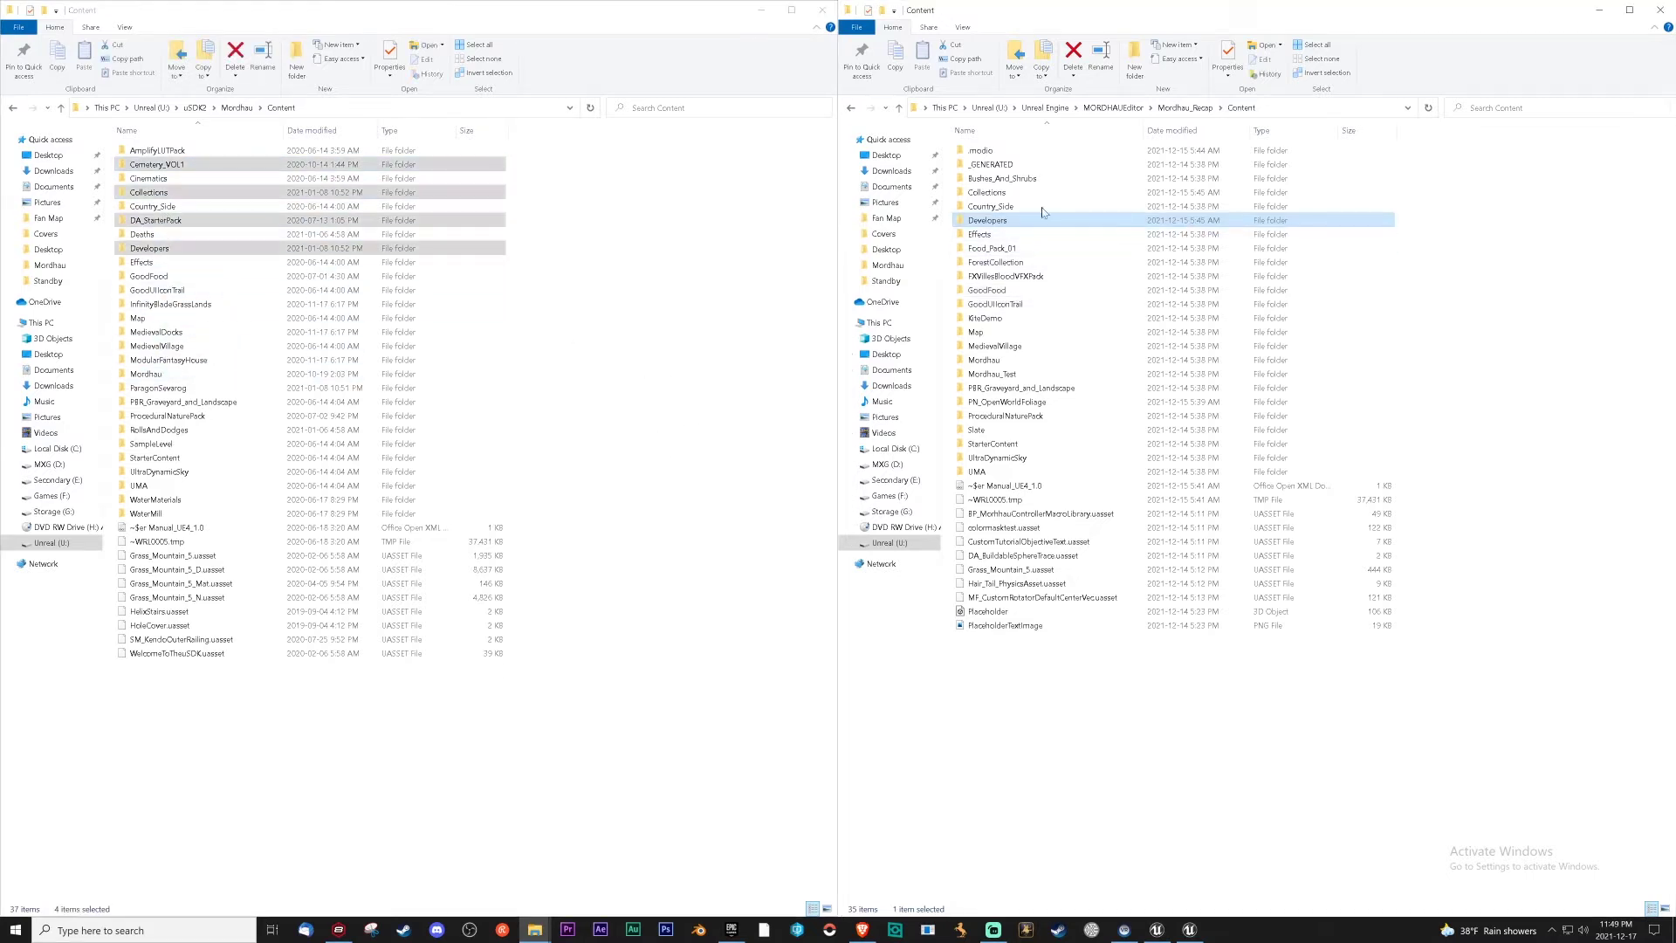
Navigate both Explorer windows into Mordhau > Maps
double_click(151, 374)
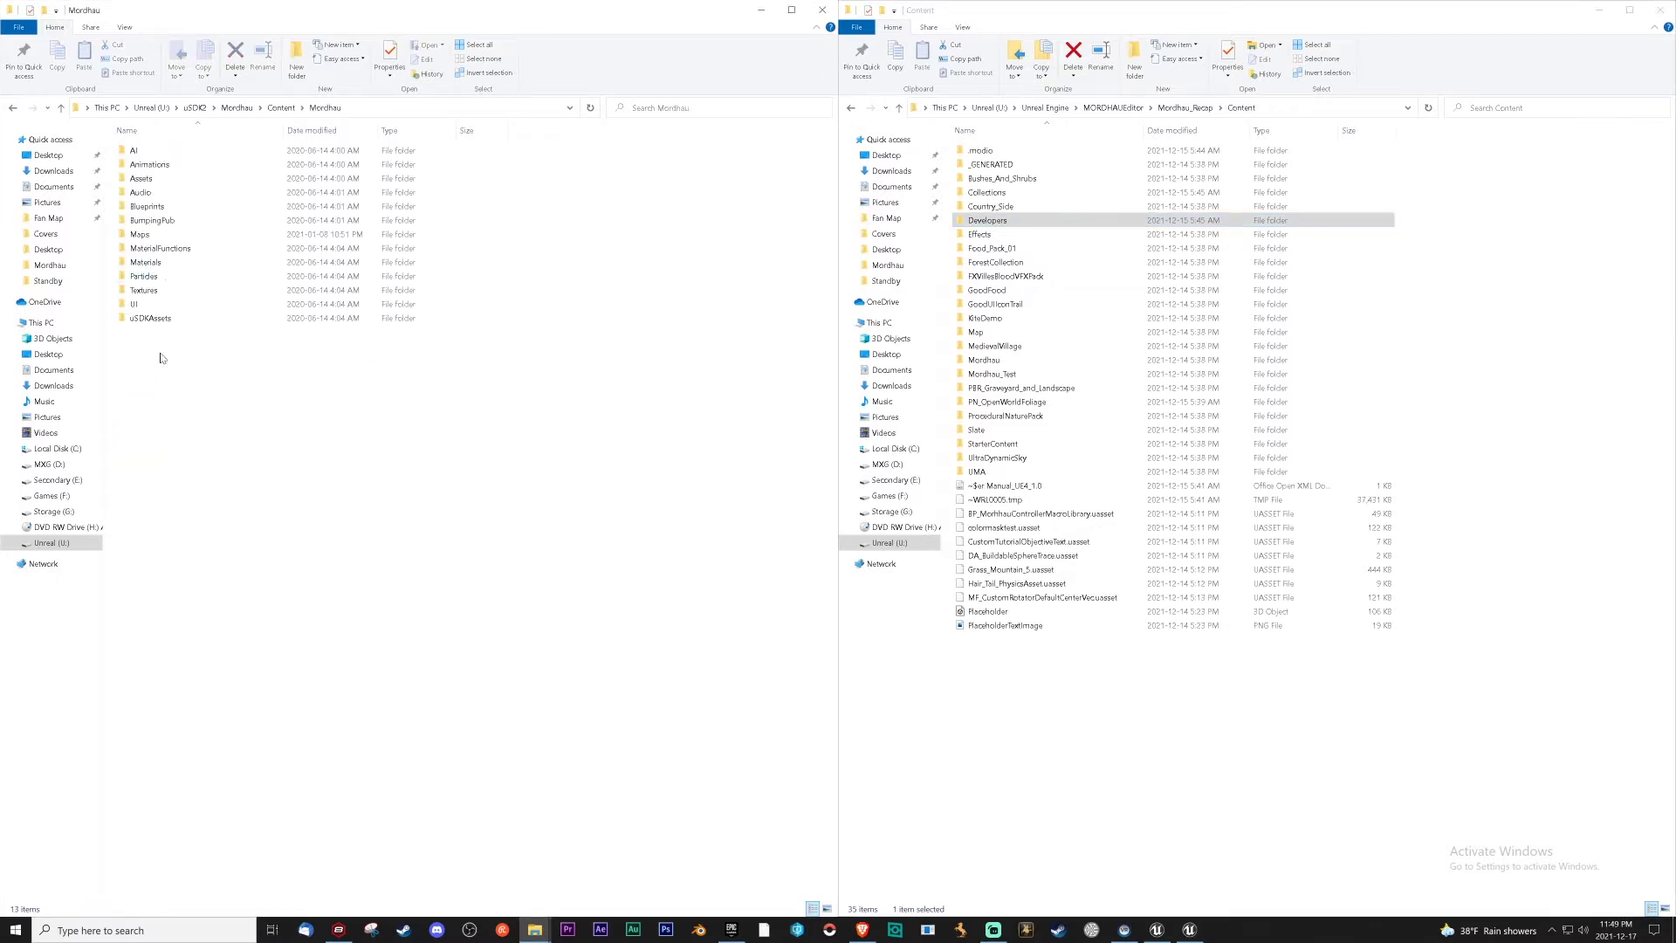
double_click(162, 234)
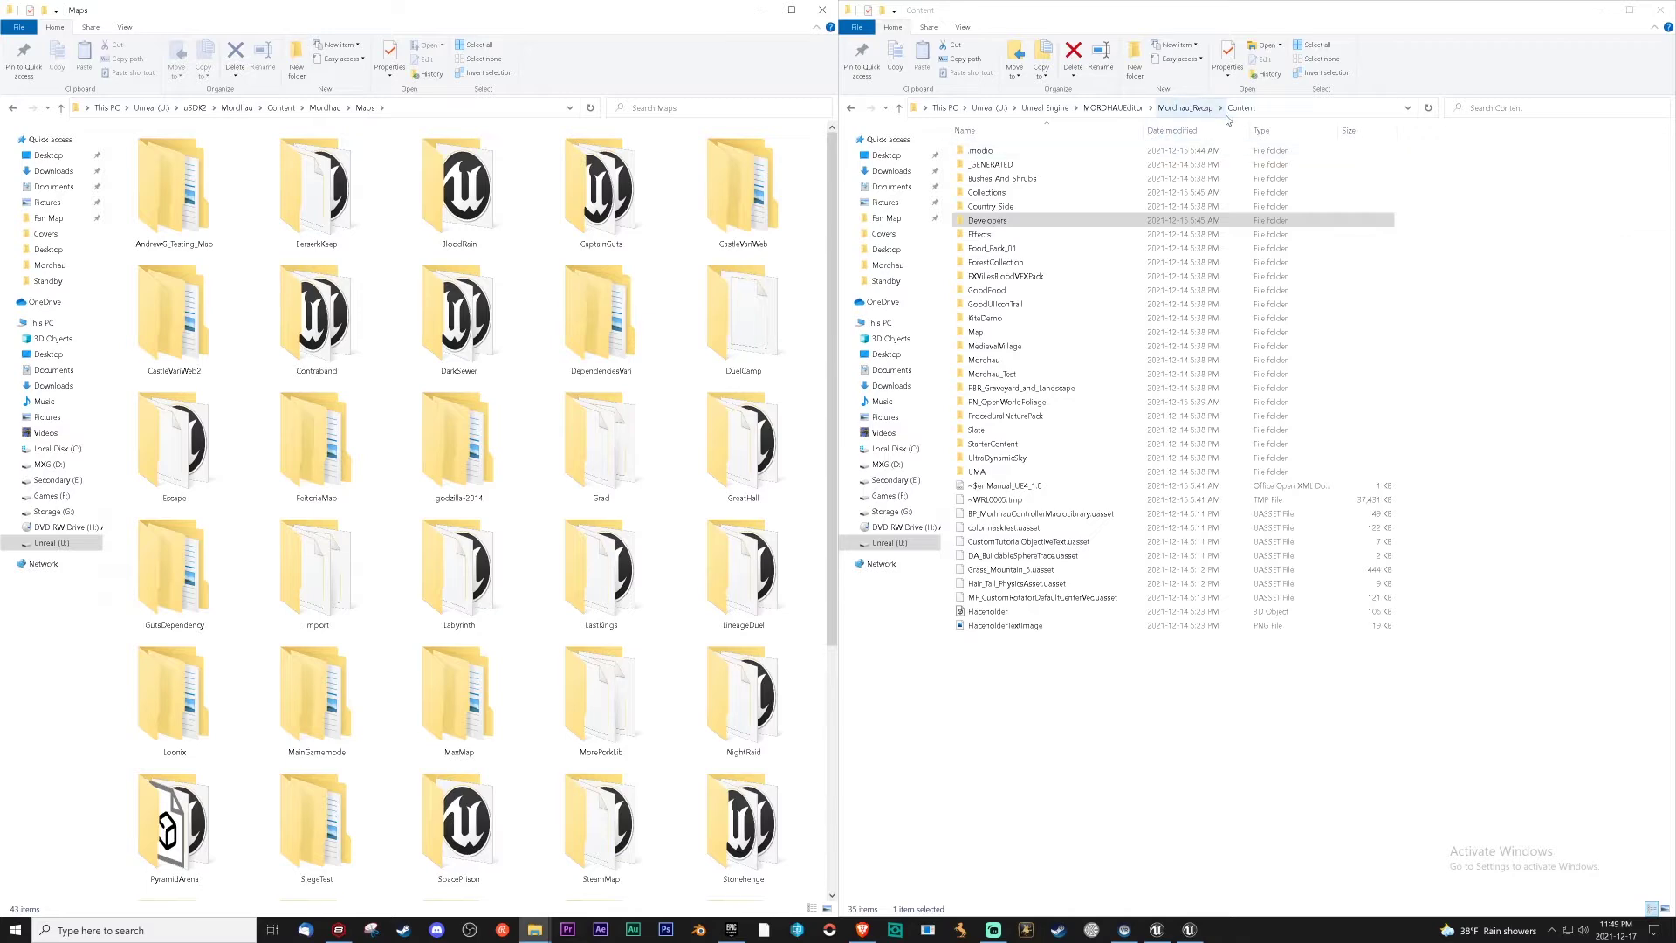
double_click(999, 362)
double_click(979, 248)
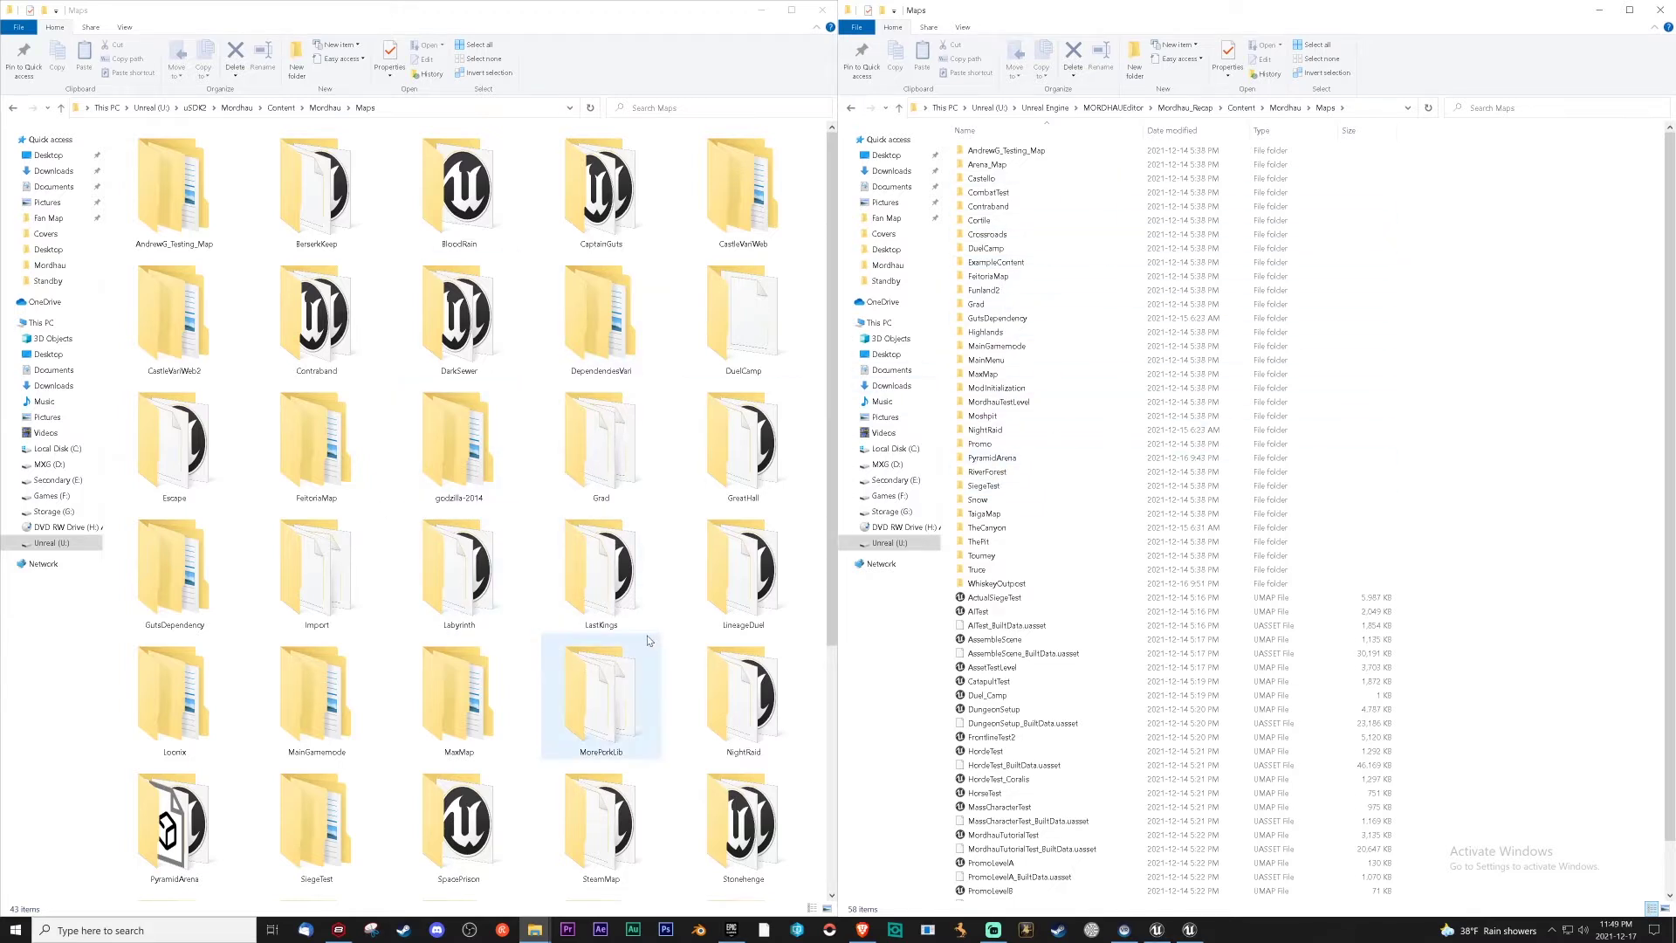
Peek into NightRaid, return to Maps, and select the TheCave map folder
double_click(749, 703)
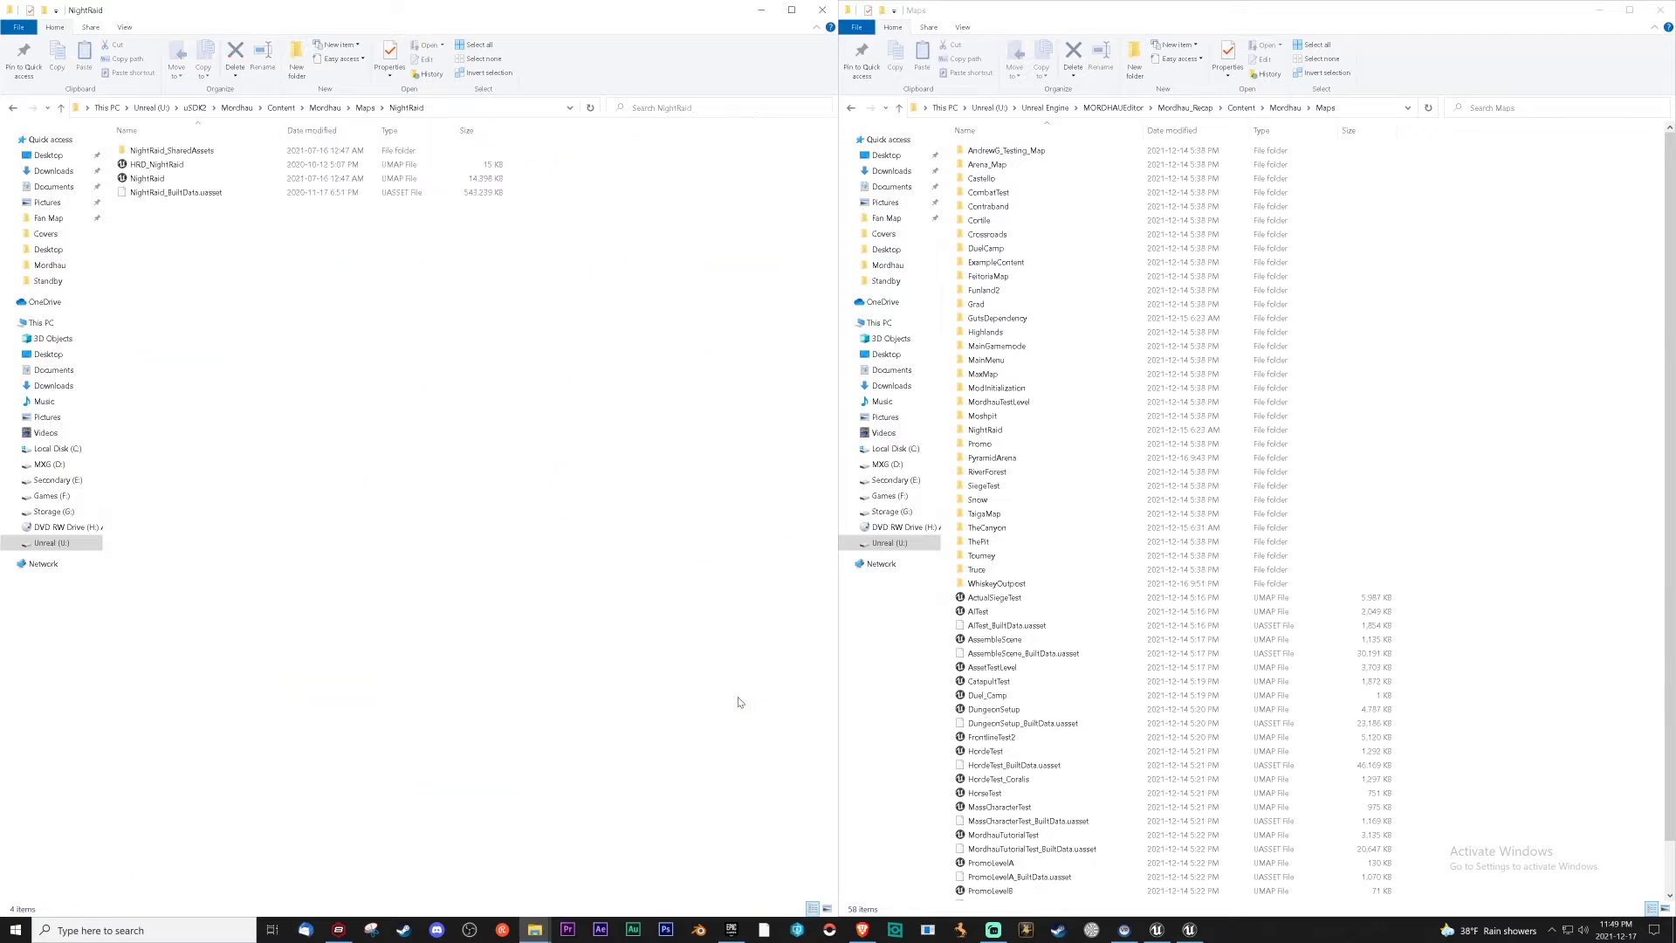
left_click(12, 108)
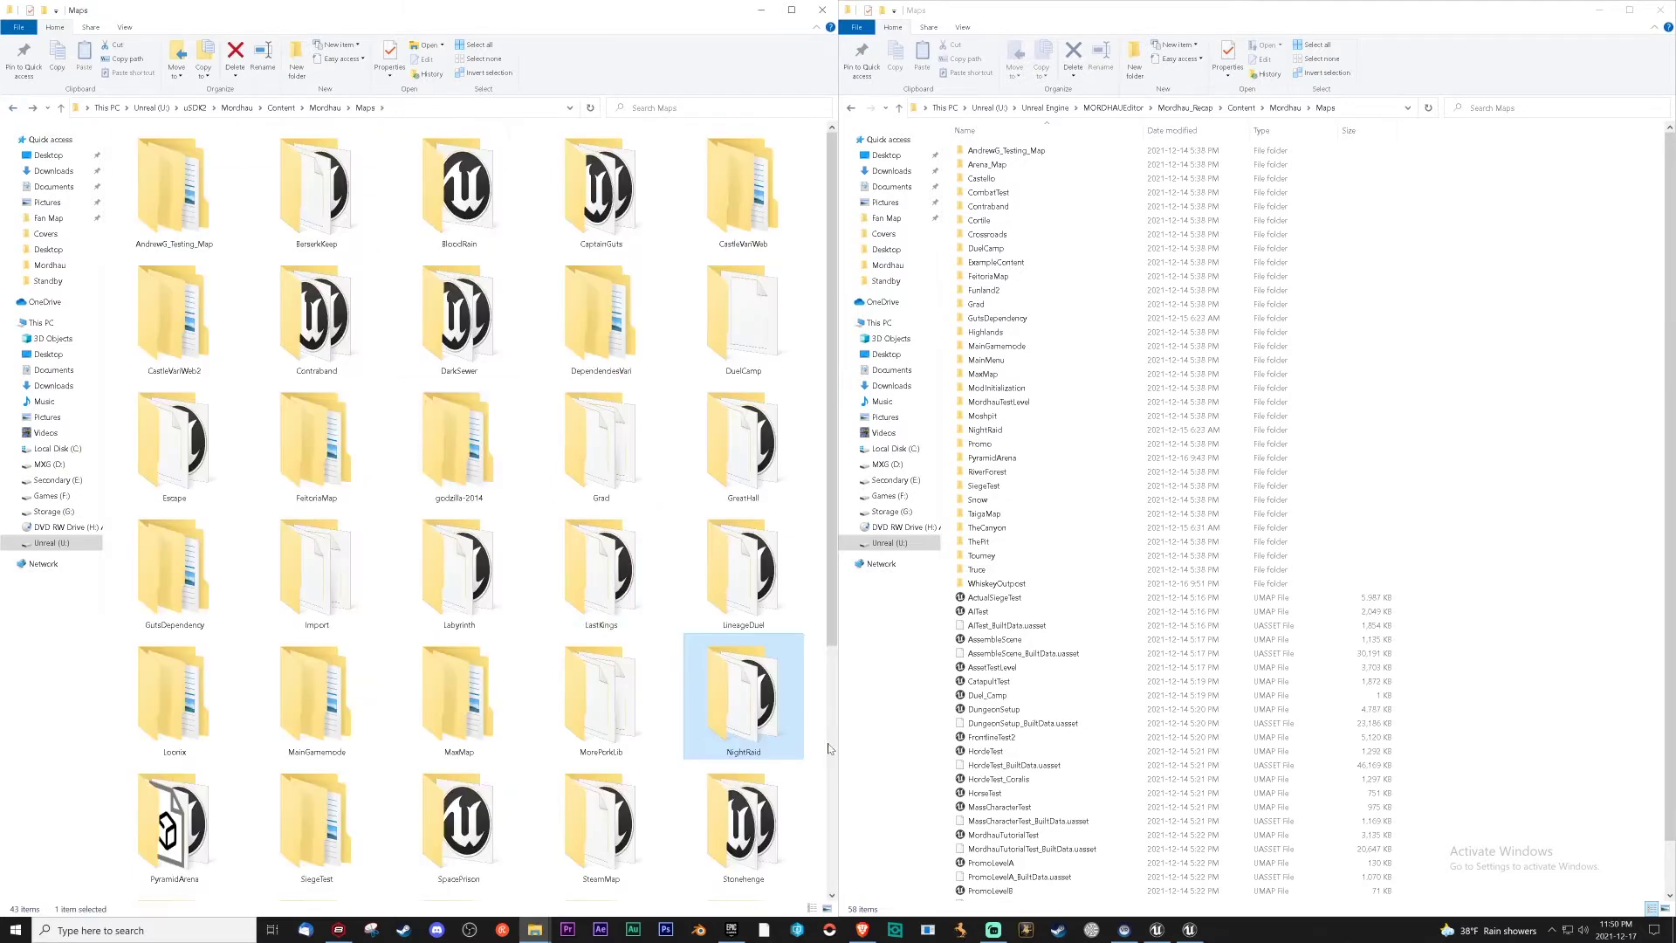
left_click(1474, 365)
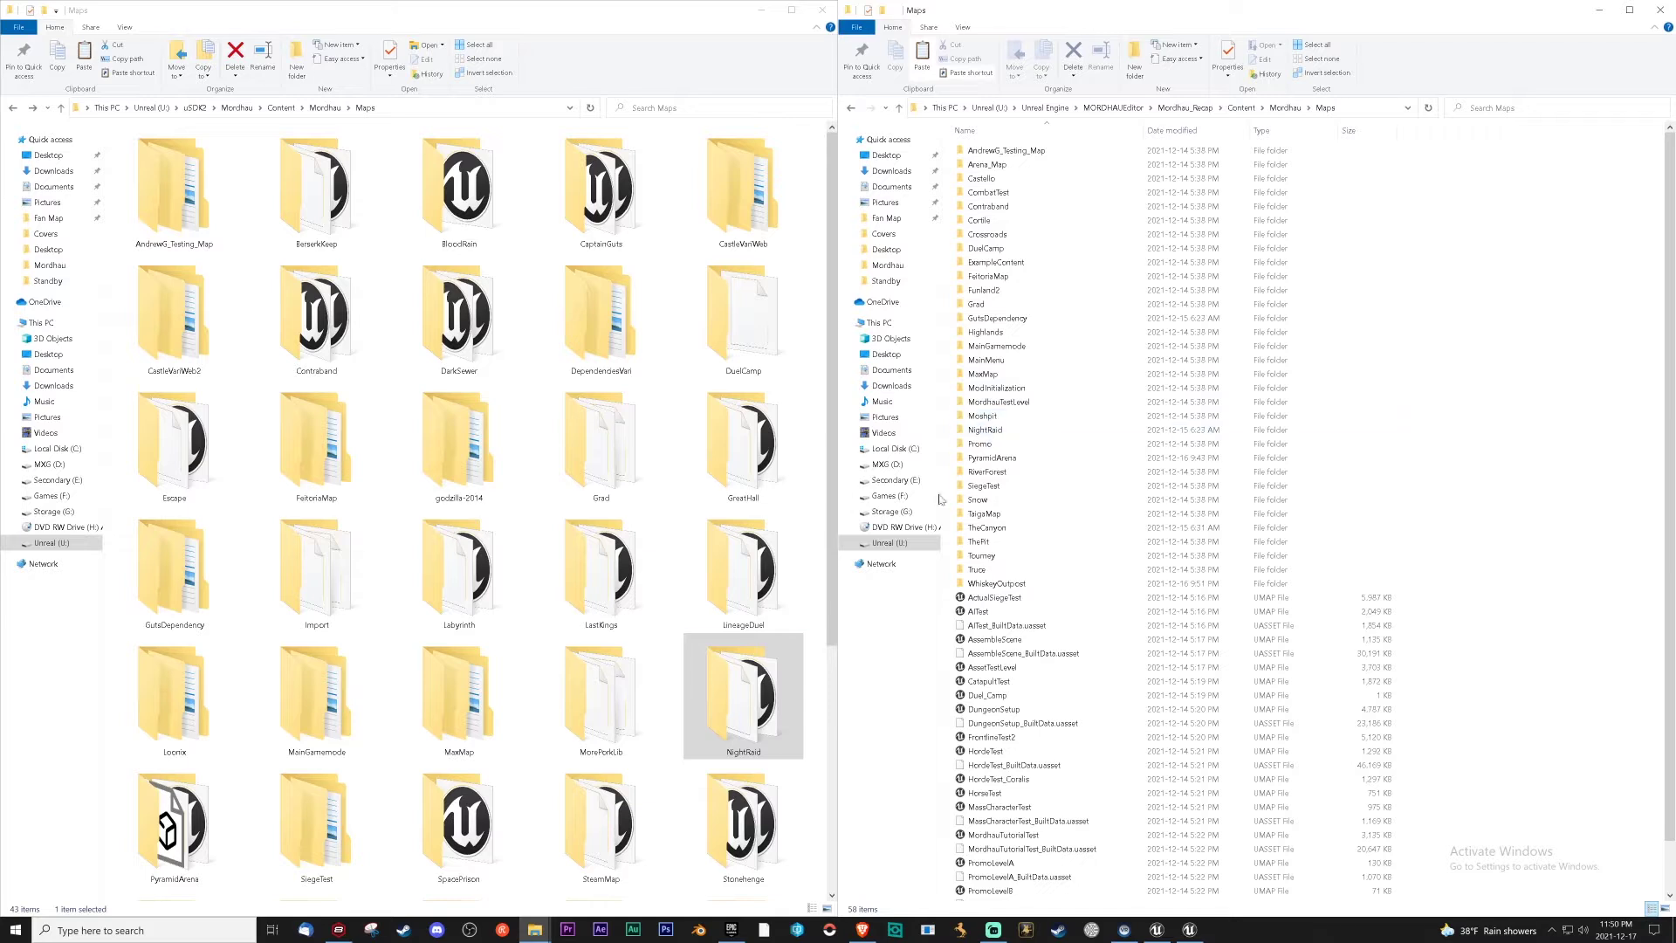
scroll(501, 870, "down", 3)
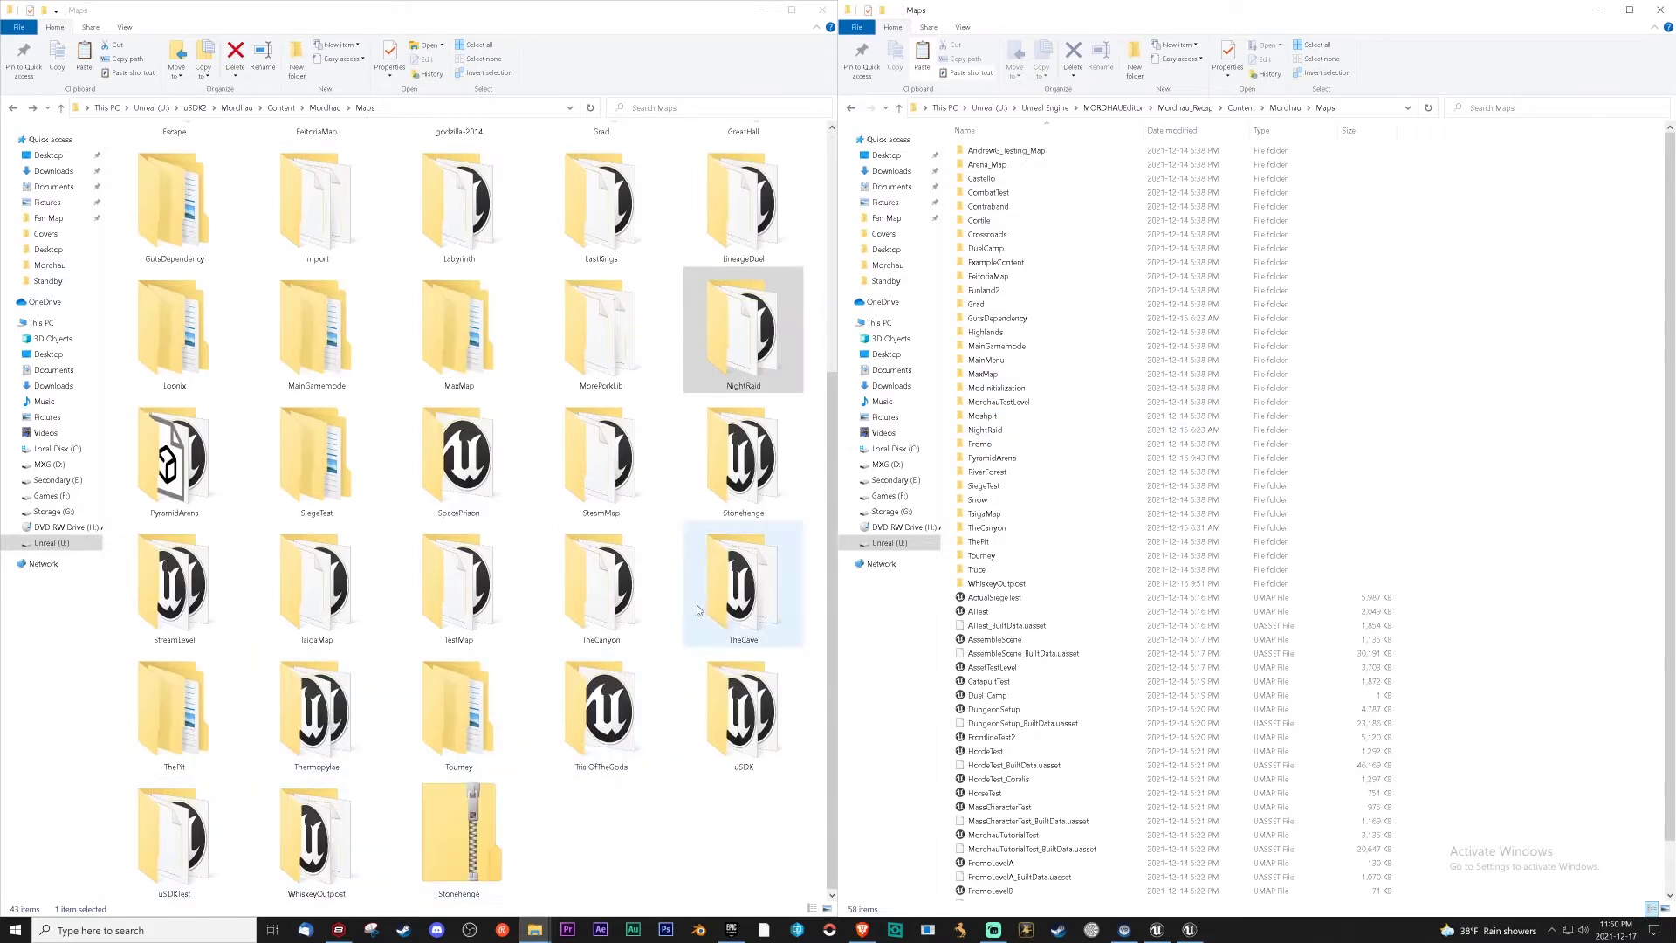
left_click(744, 583)
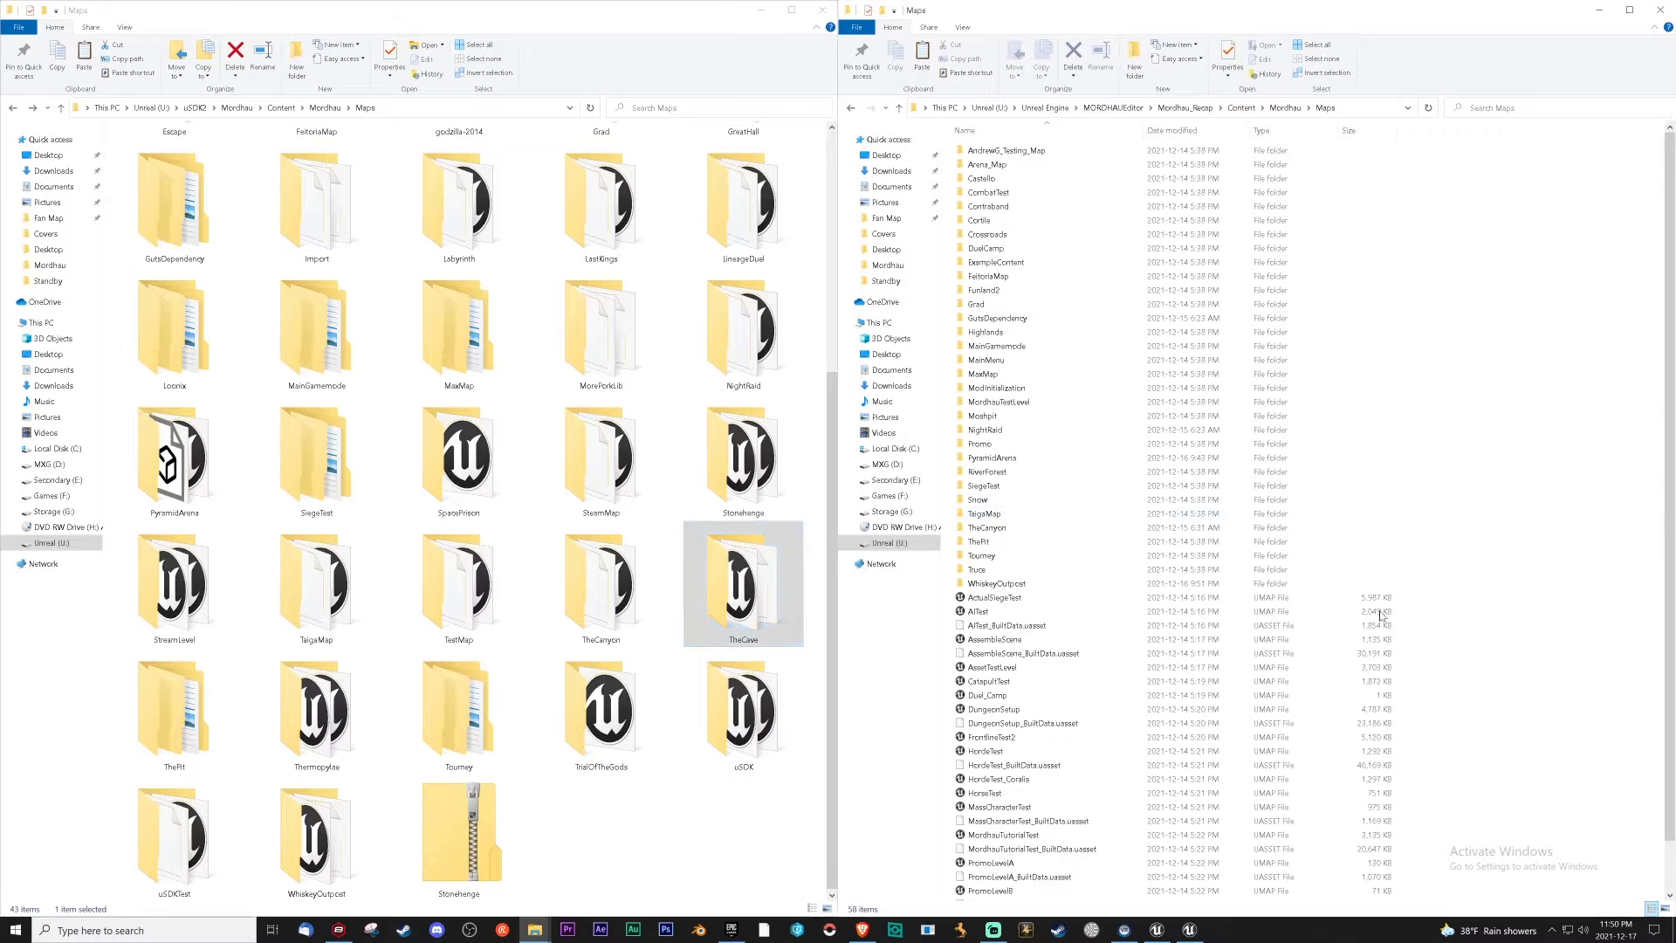
left_click(1182, 931)
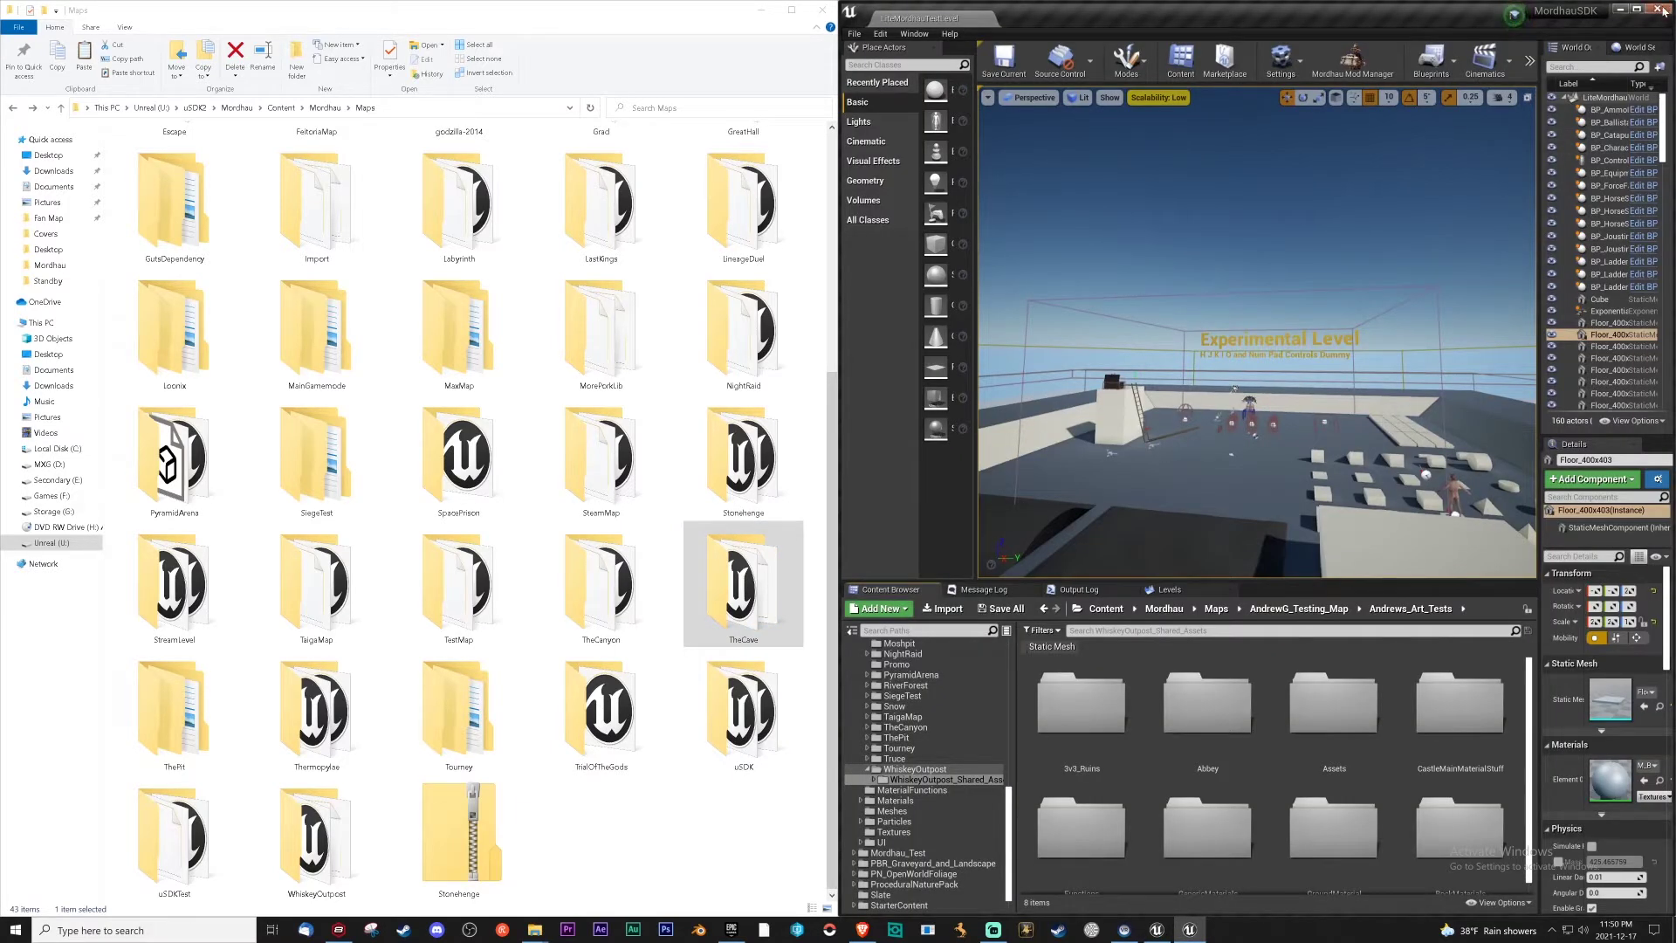
left_click(680, 827)
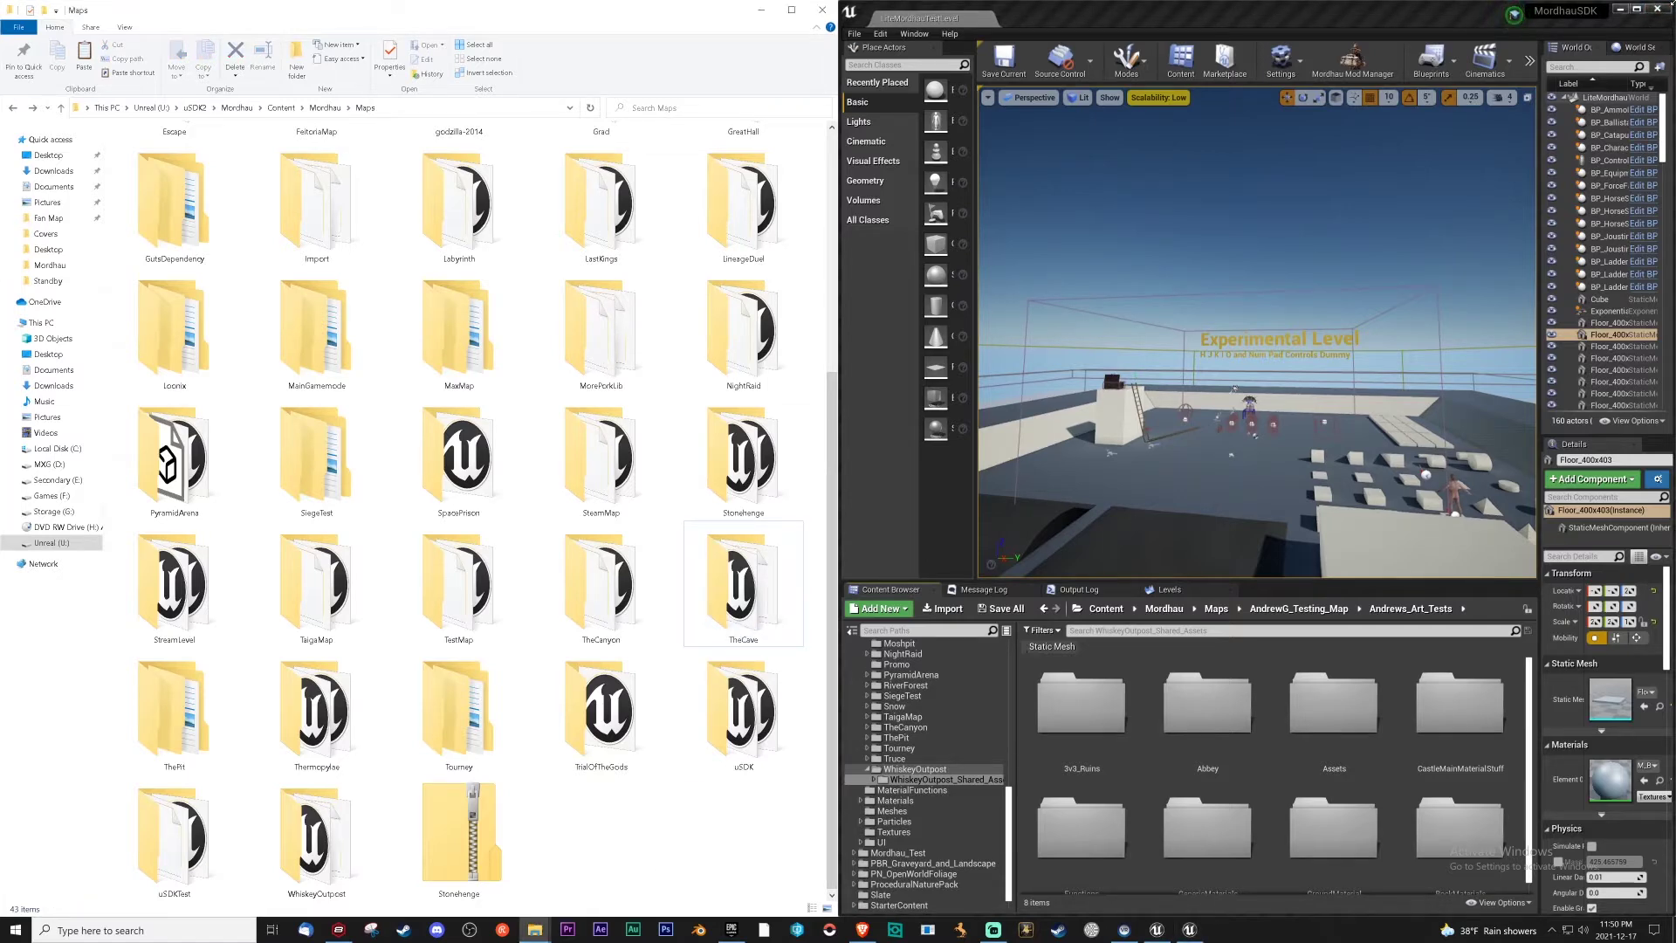
left_click(1619, 11)
Inspect uSDK2's TheCave map files and select all 26 items in TheCave_SharedAssets
double_click(764, 582)
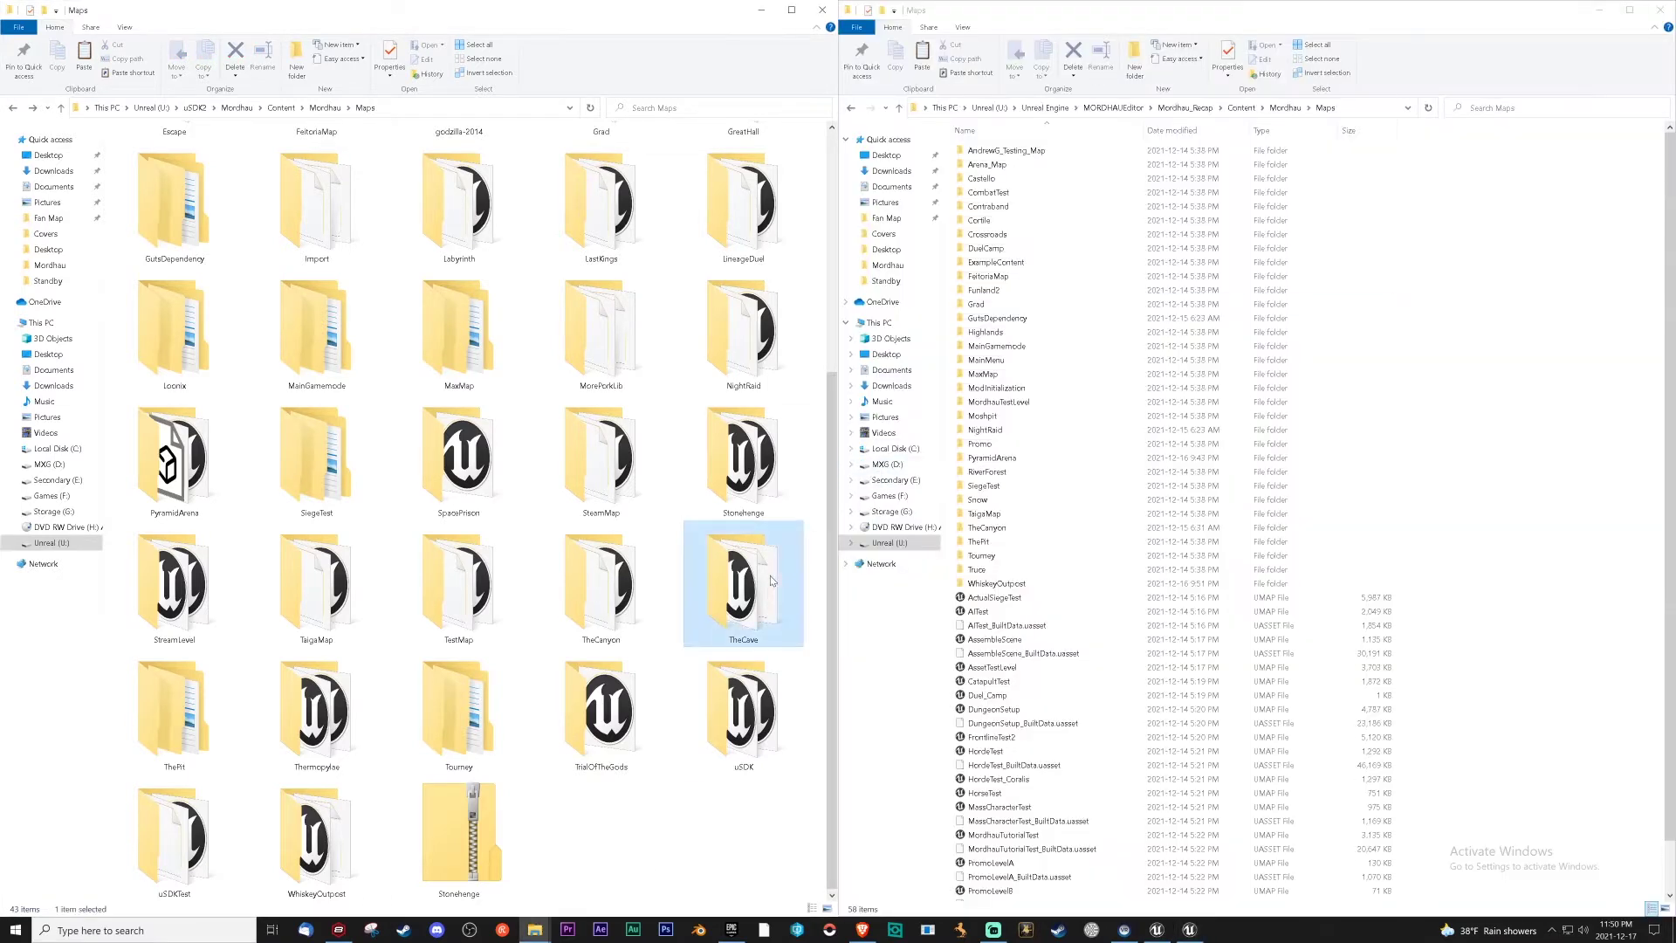
left_click(139, 180)
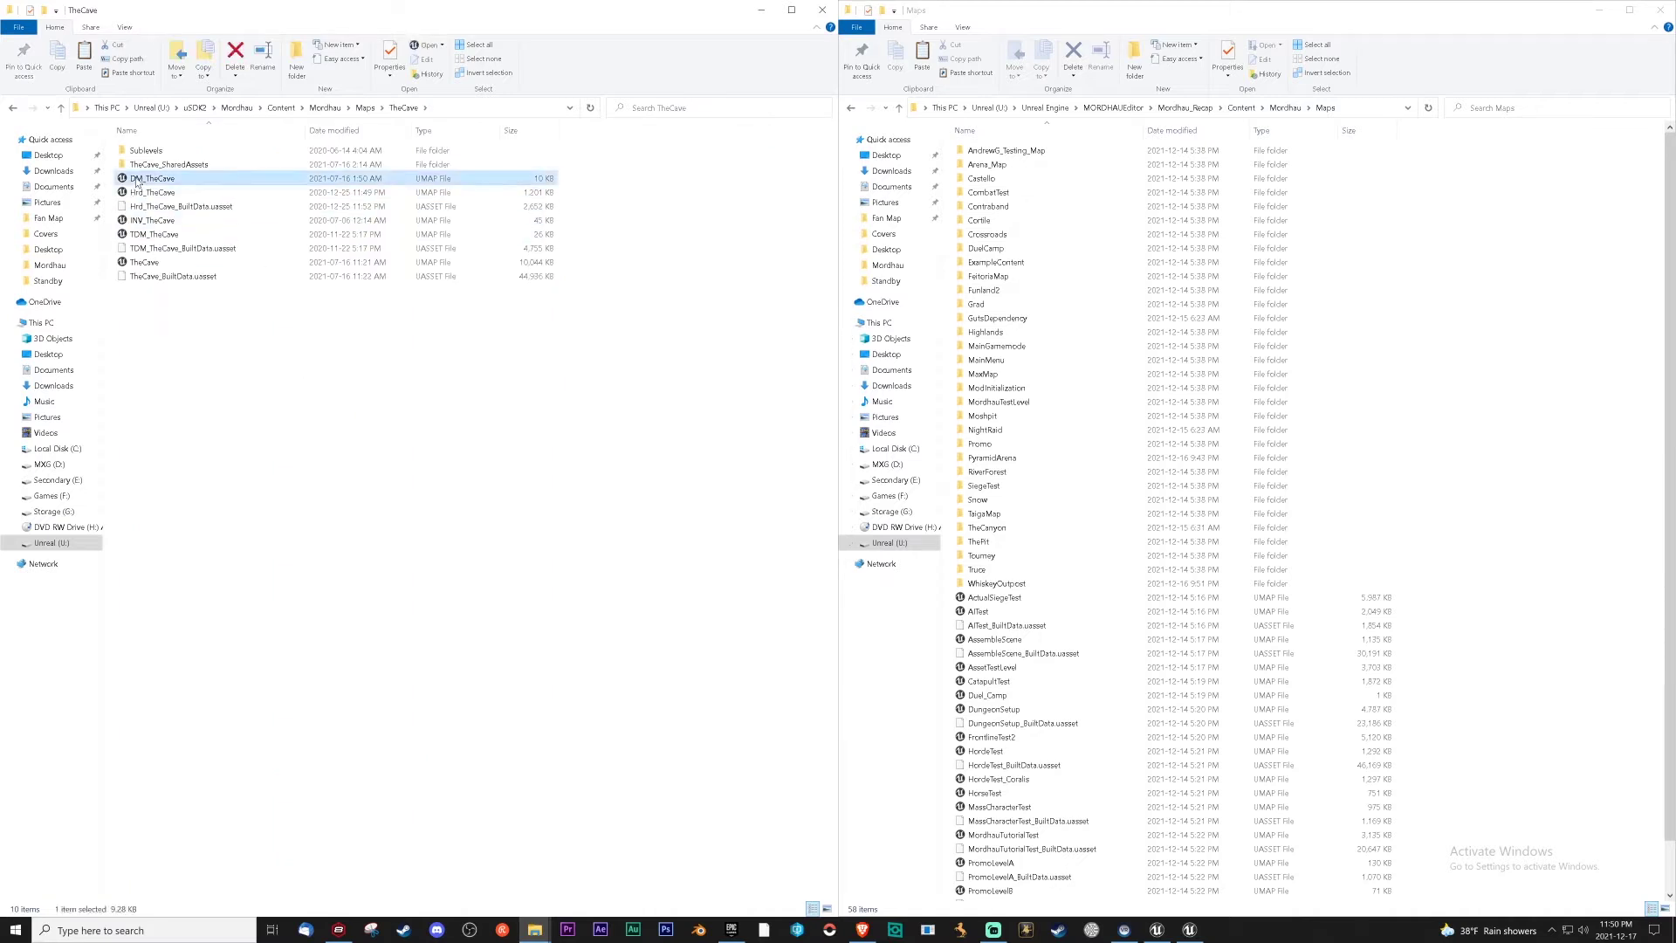
left_click(151, 192)
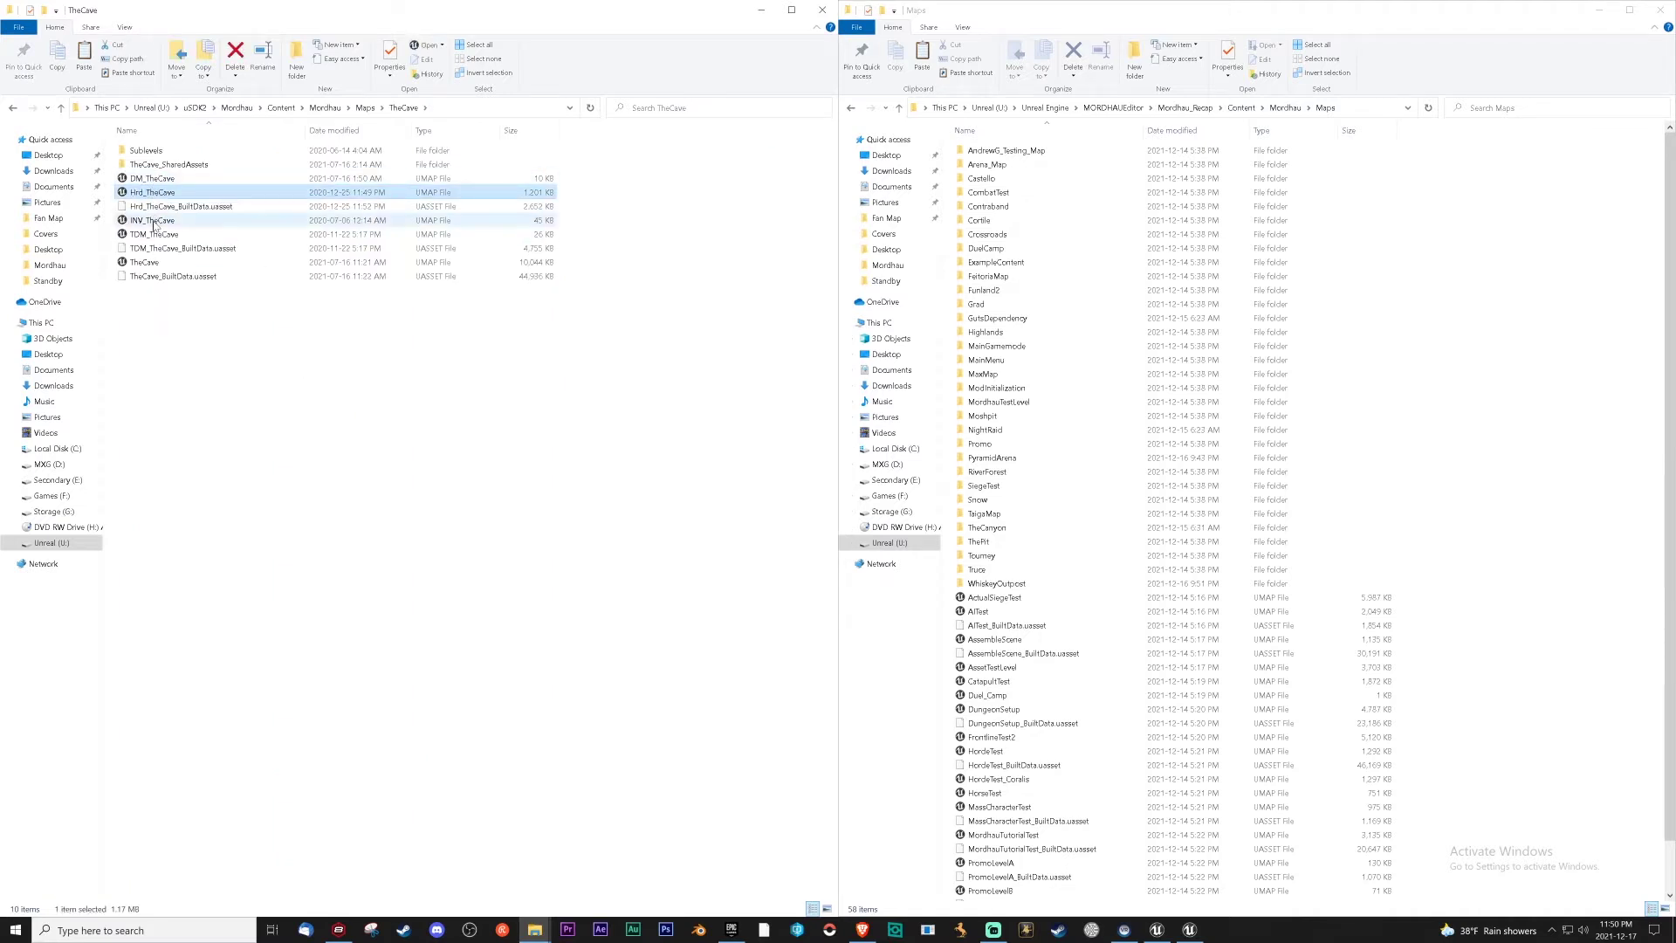
left_click(157, 264)
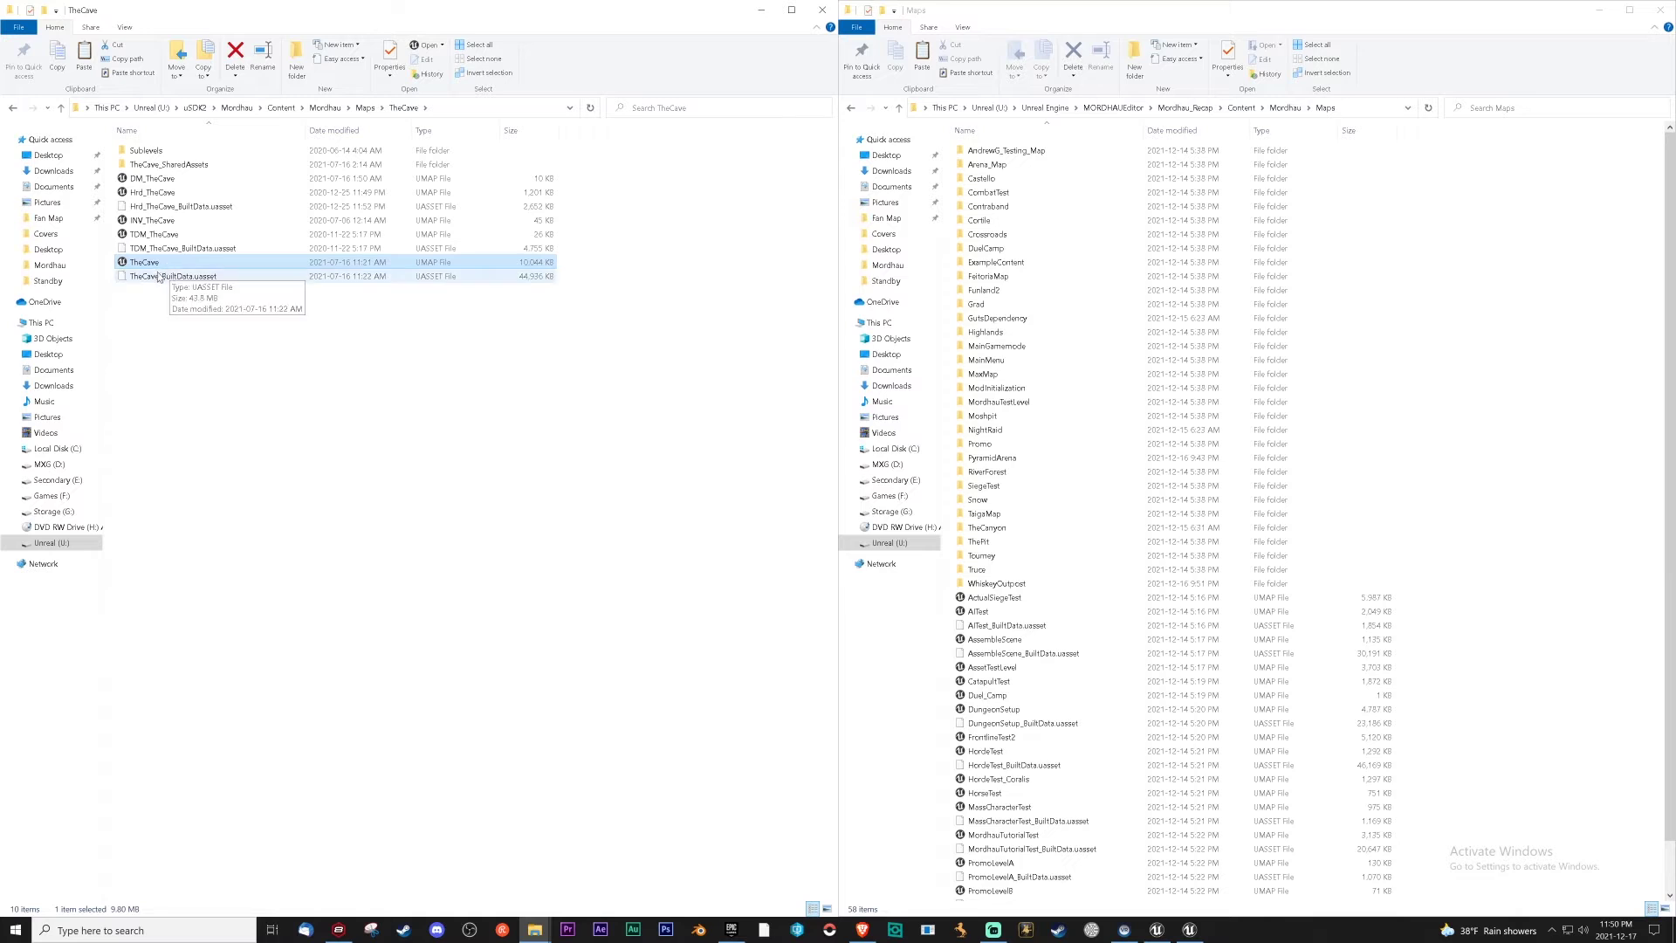
left_click(183, 276)
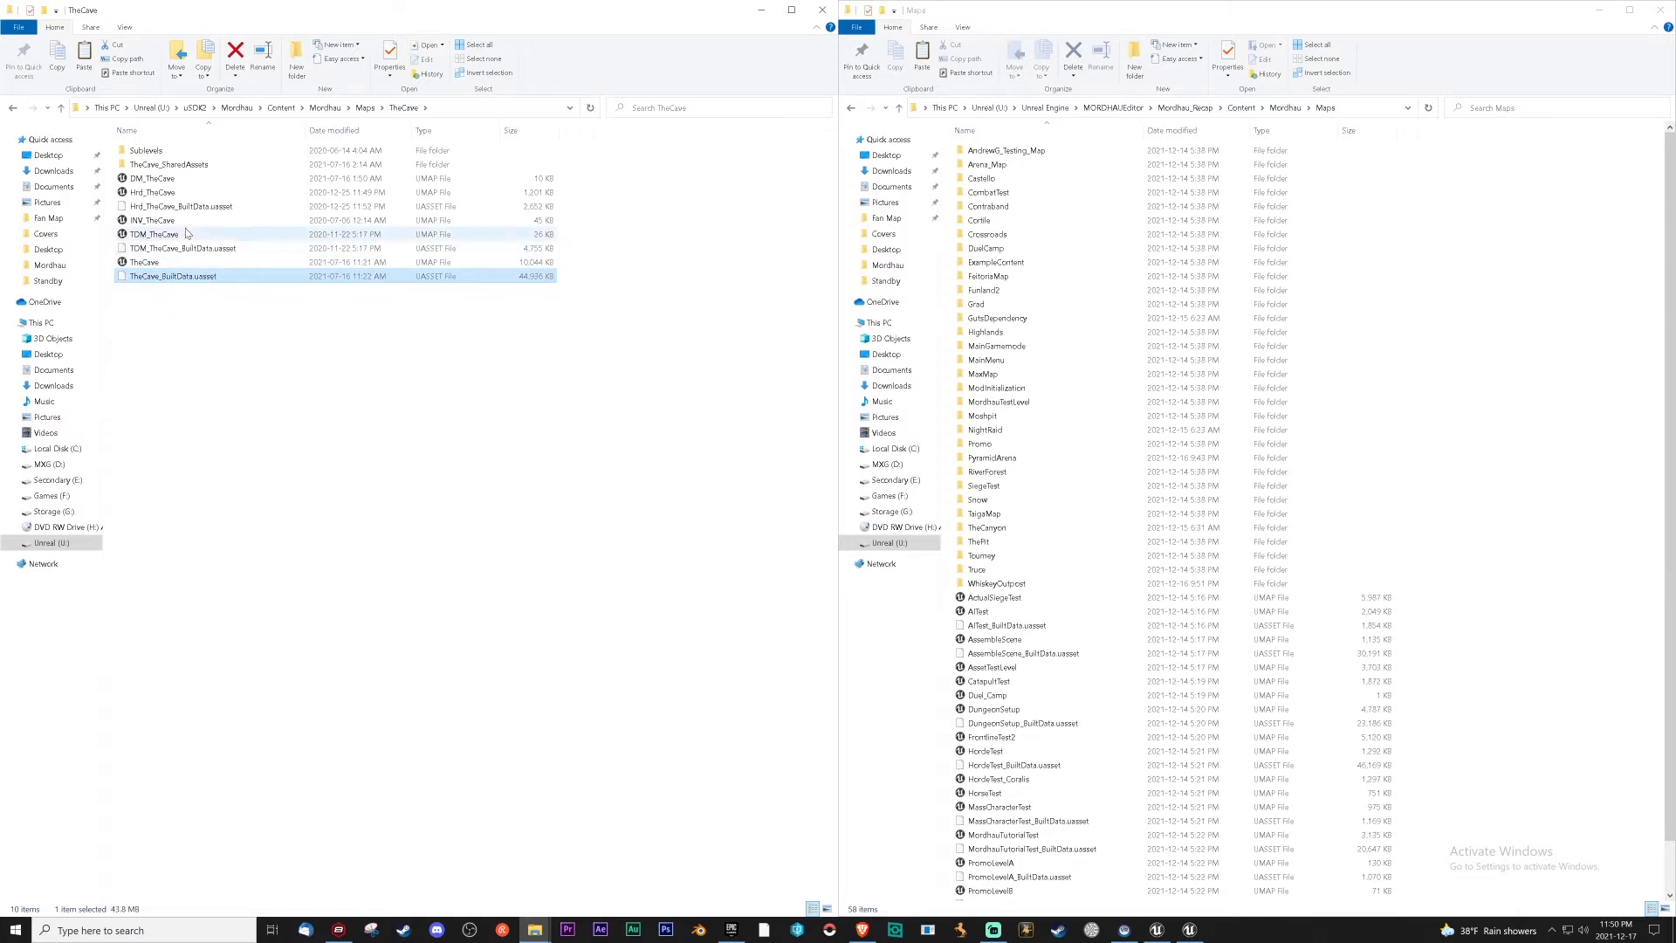
double_click(170, 168)
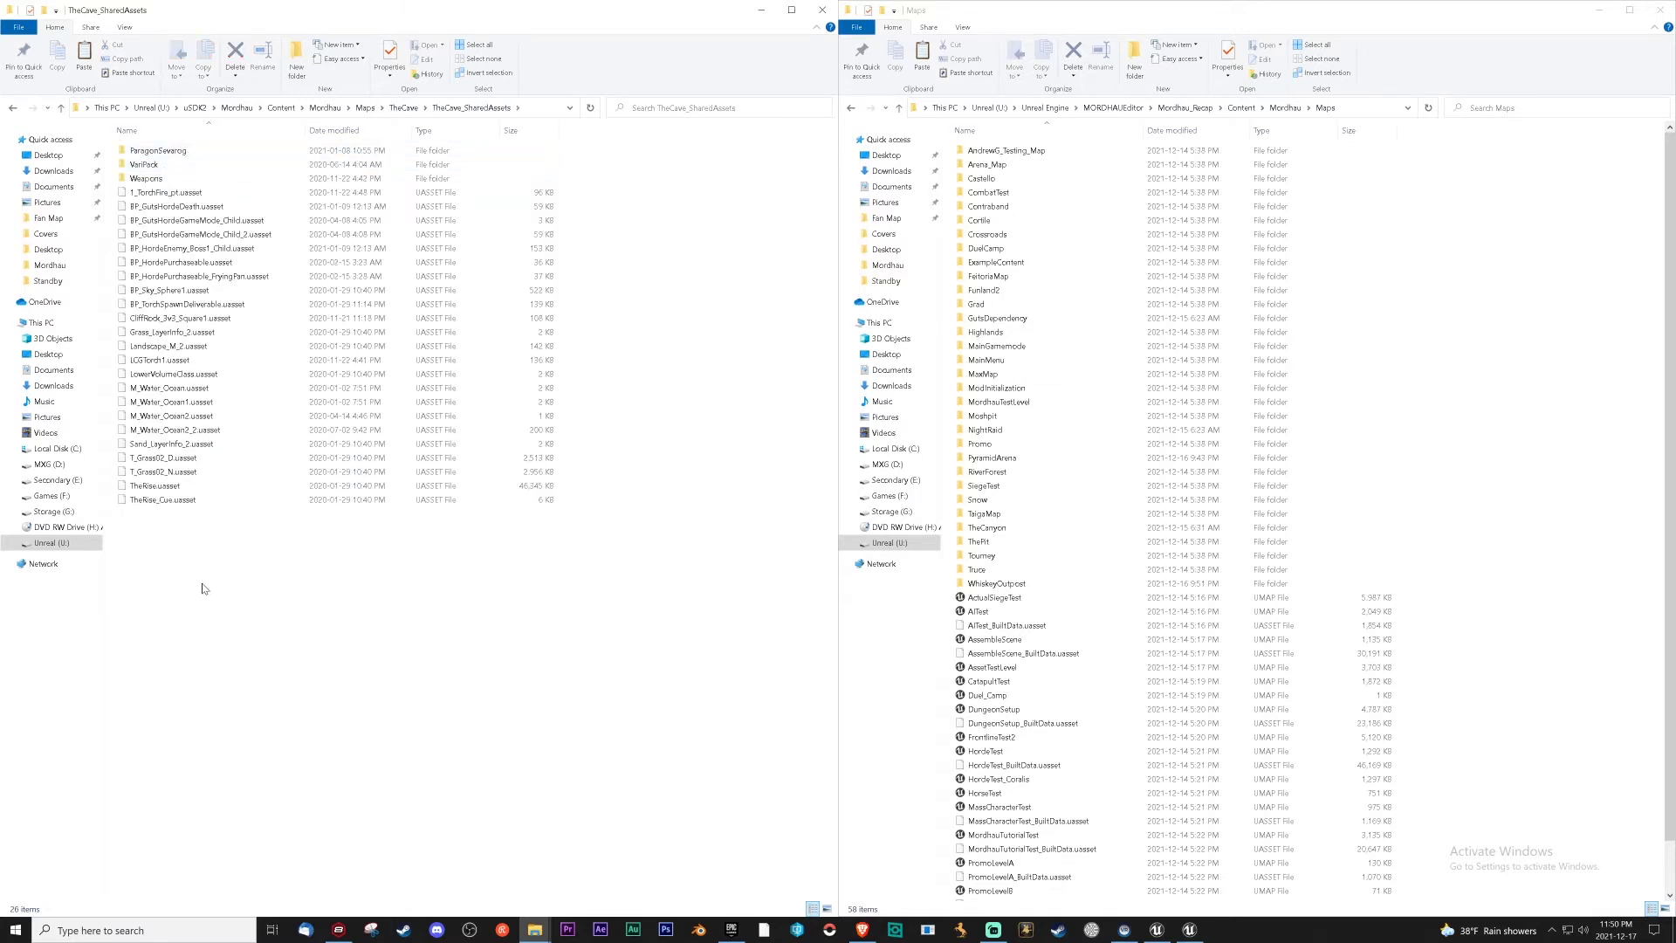
left_click_drag(203, 577, 175, 147)
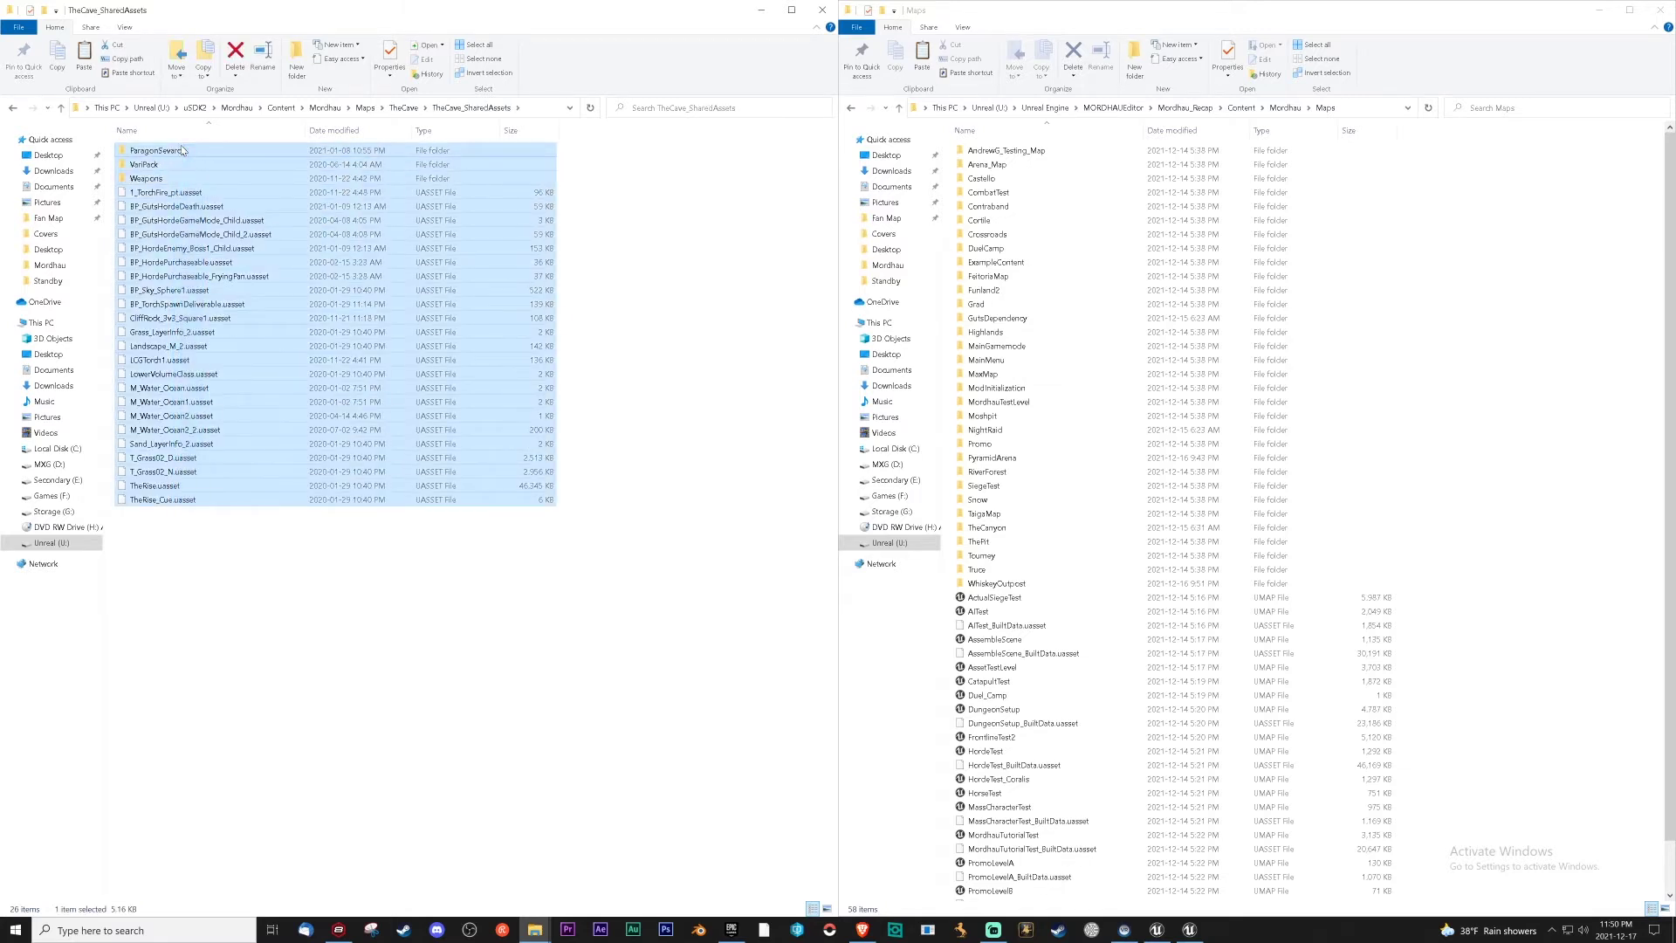
Create a new TheCave folder in Mordhau_Recap Maps and open it
right_click(1502, 472)
mouse_move(1532, 646)
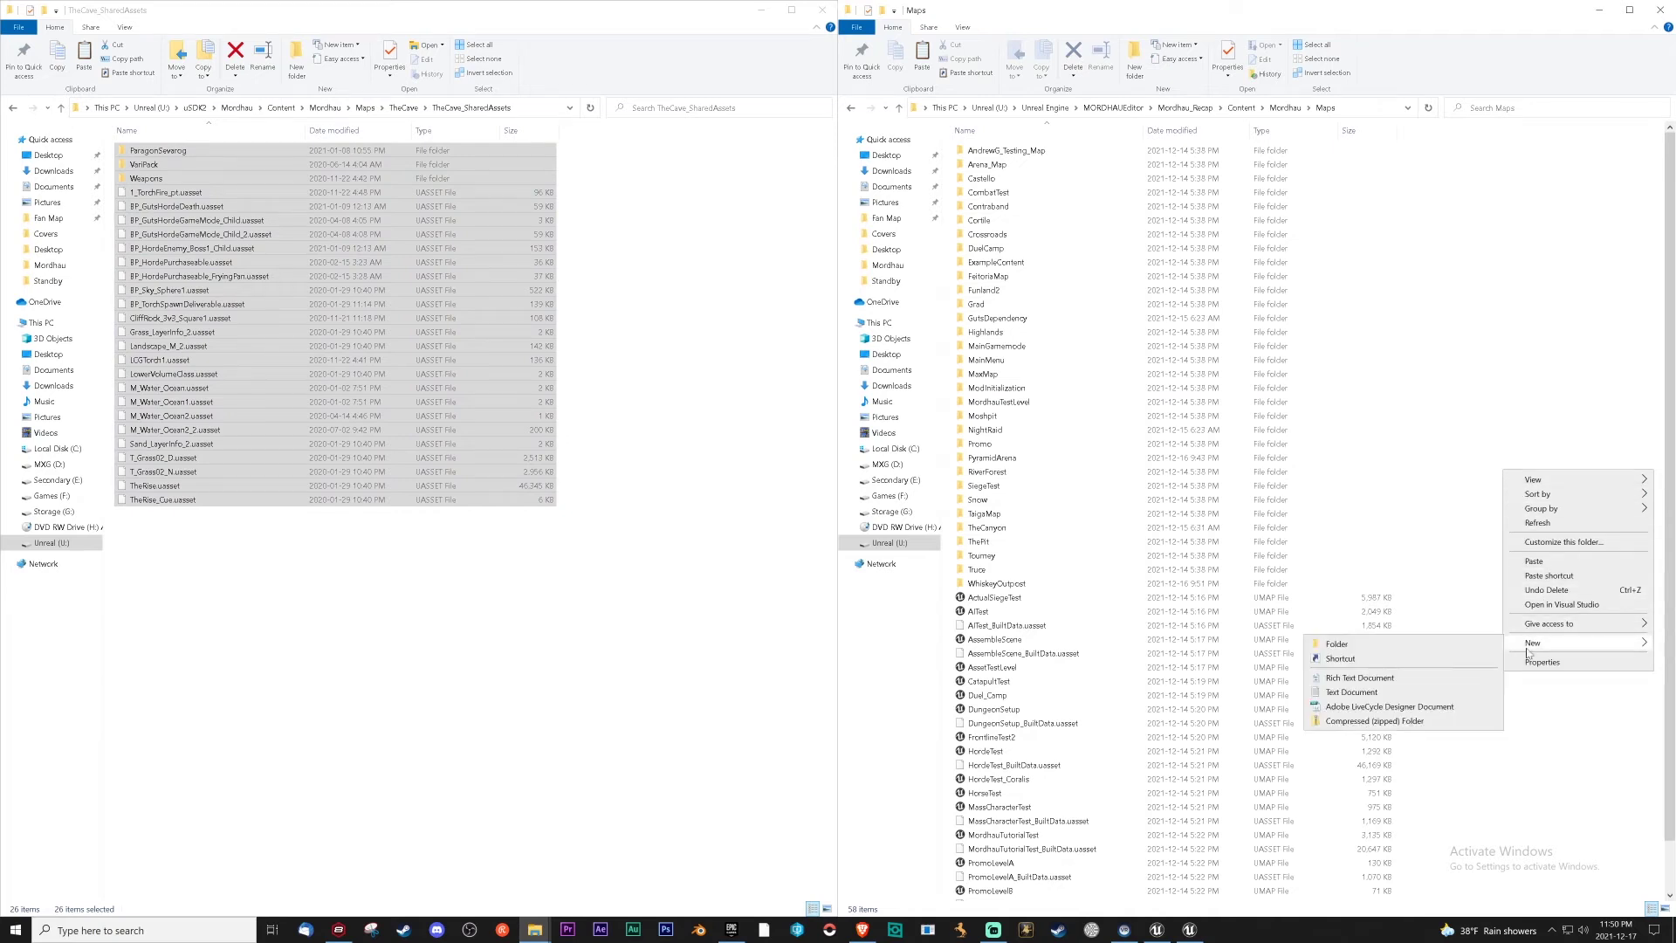
left_click(1454, 647)
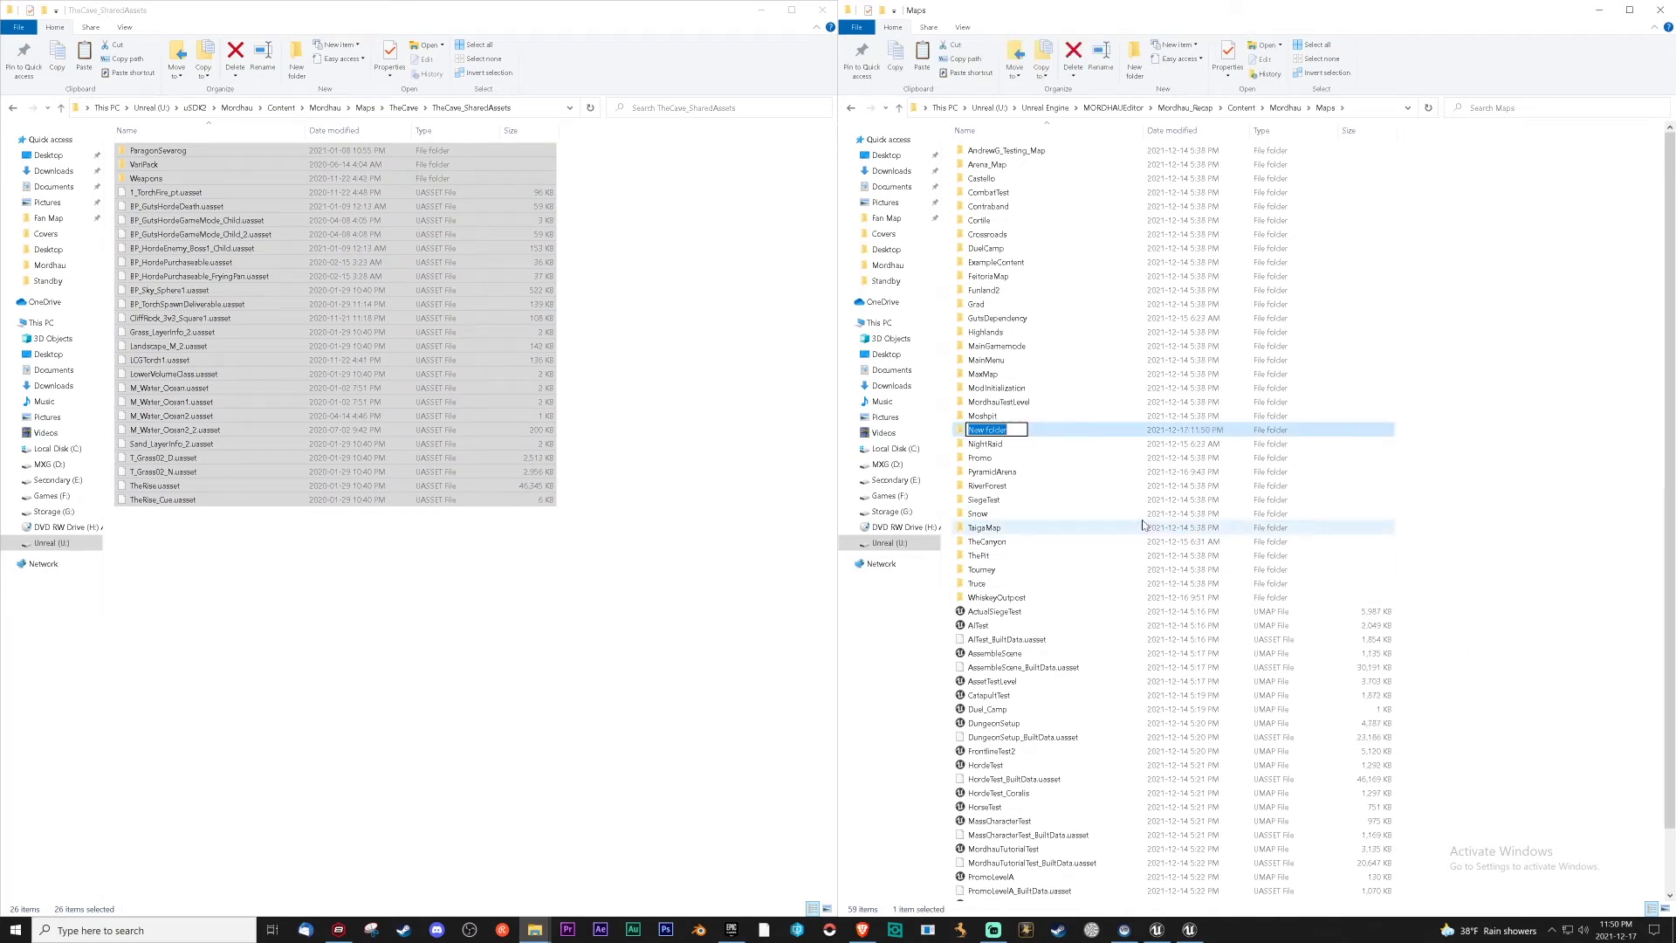
type("TheCave")
key("Return")
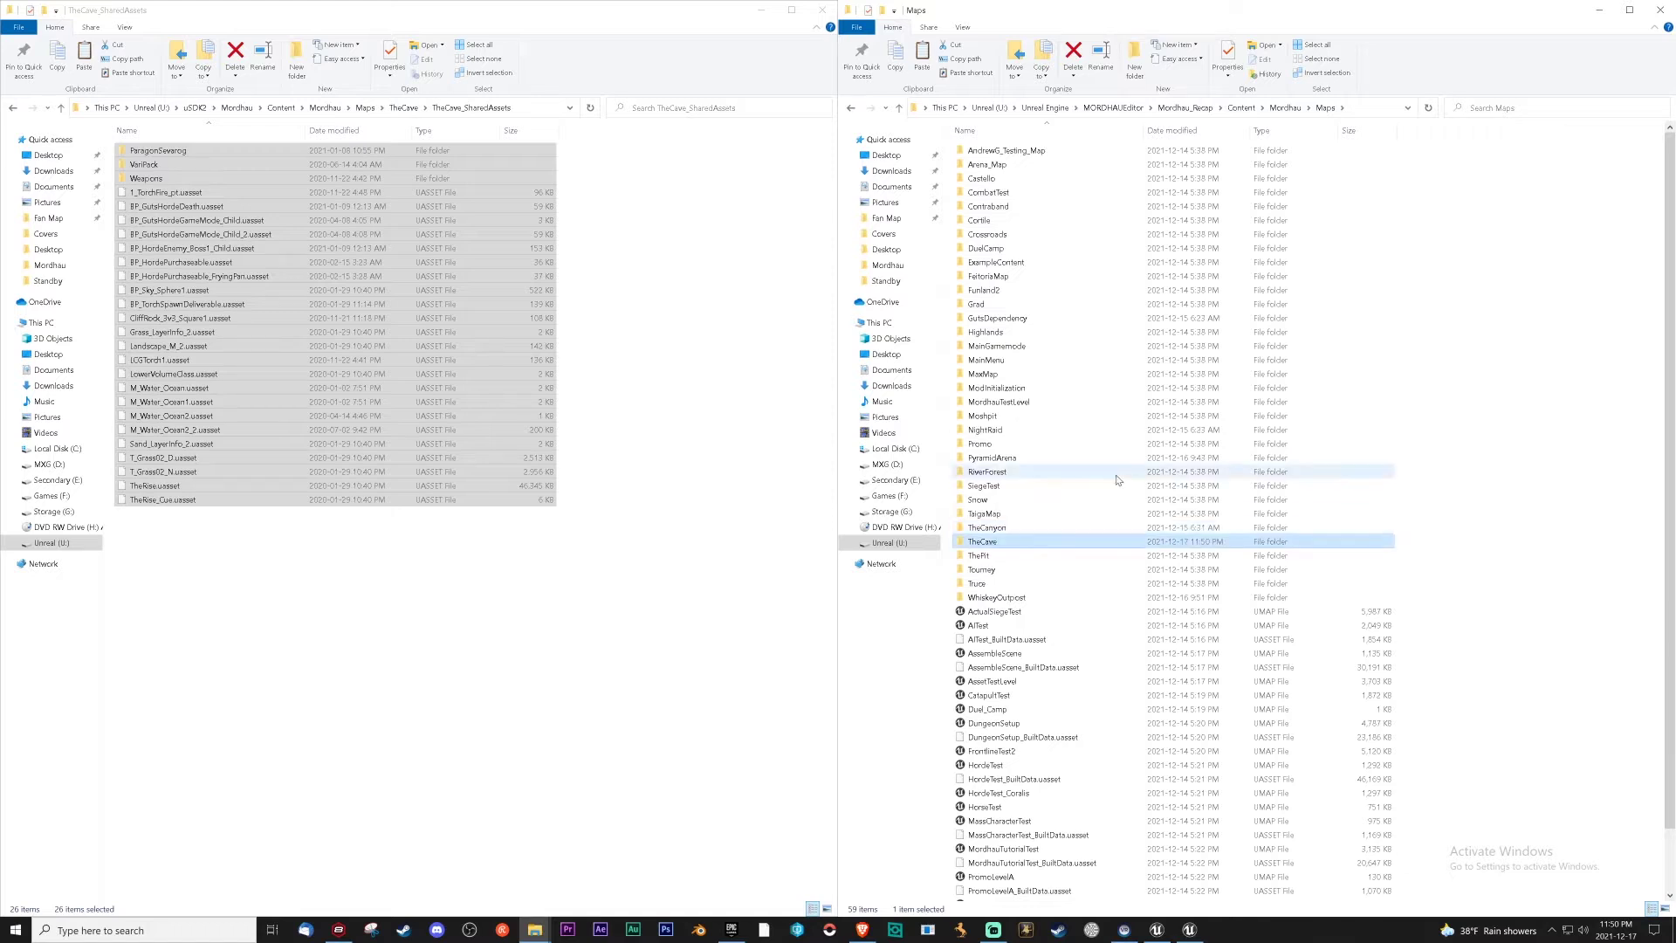
double_click(983, 542)
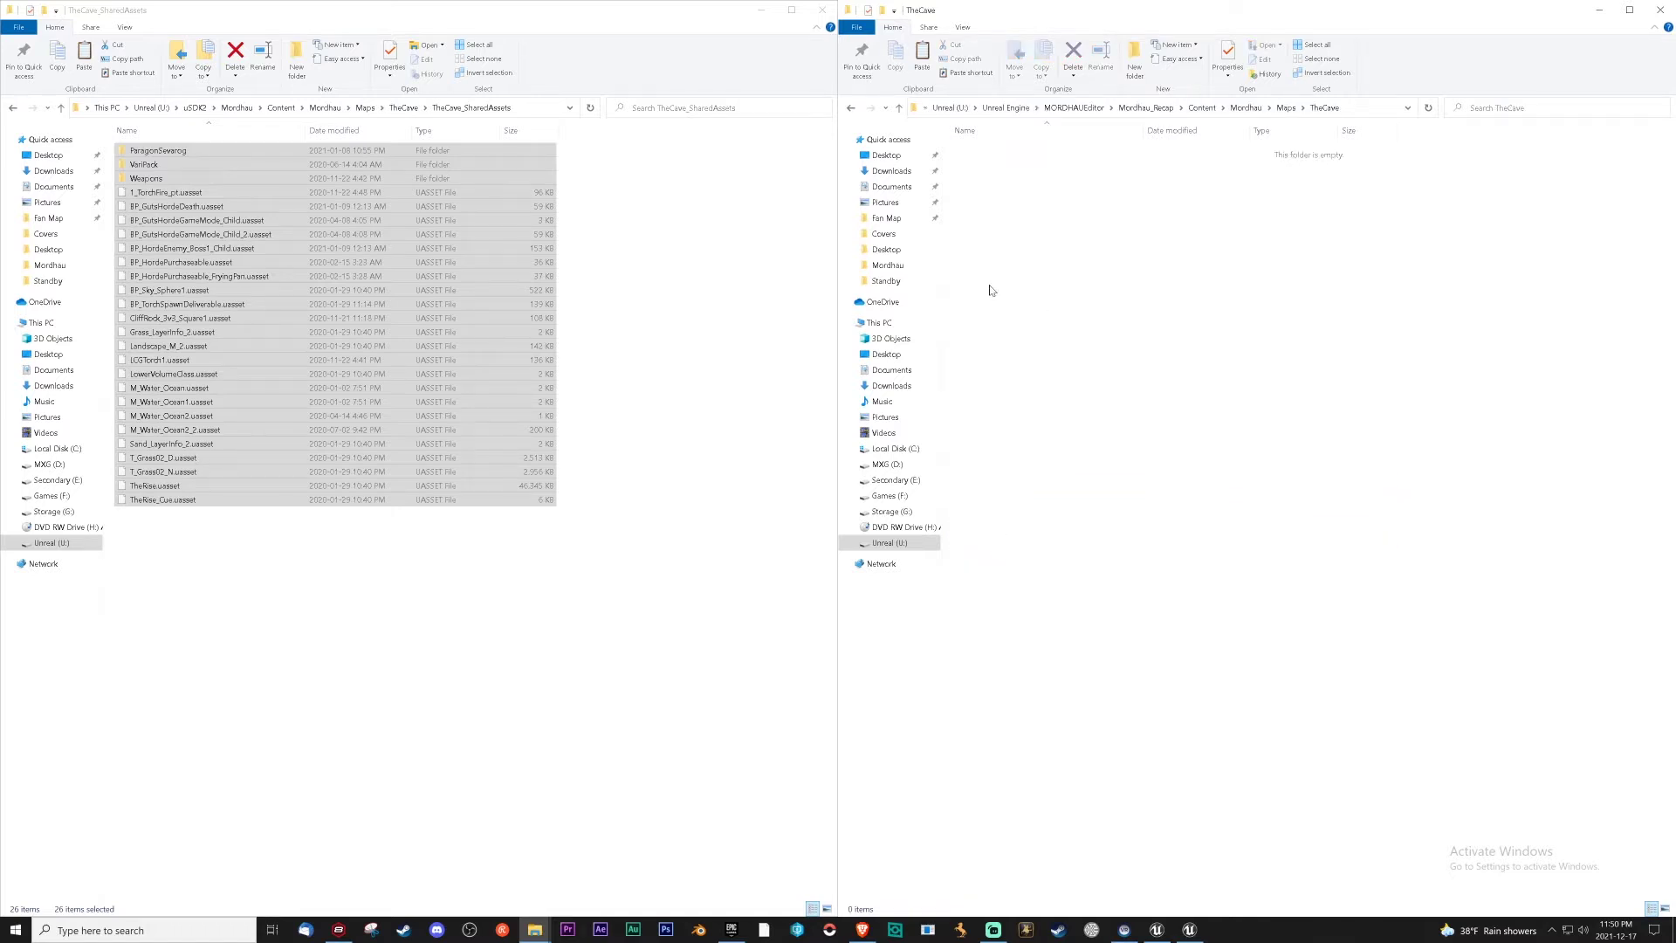
Paste all 26 TheCave_SharedAssets items into the new TheCave folder
left_click_drag(197, 579, 185, 151)
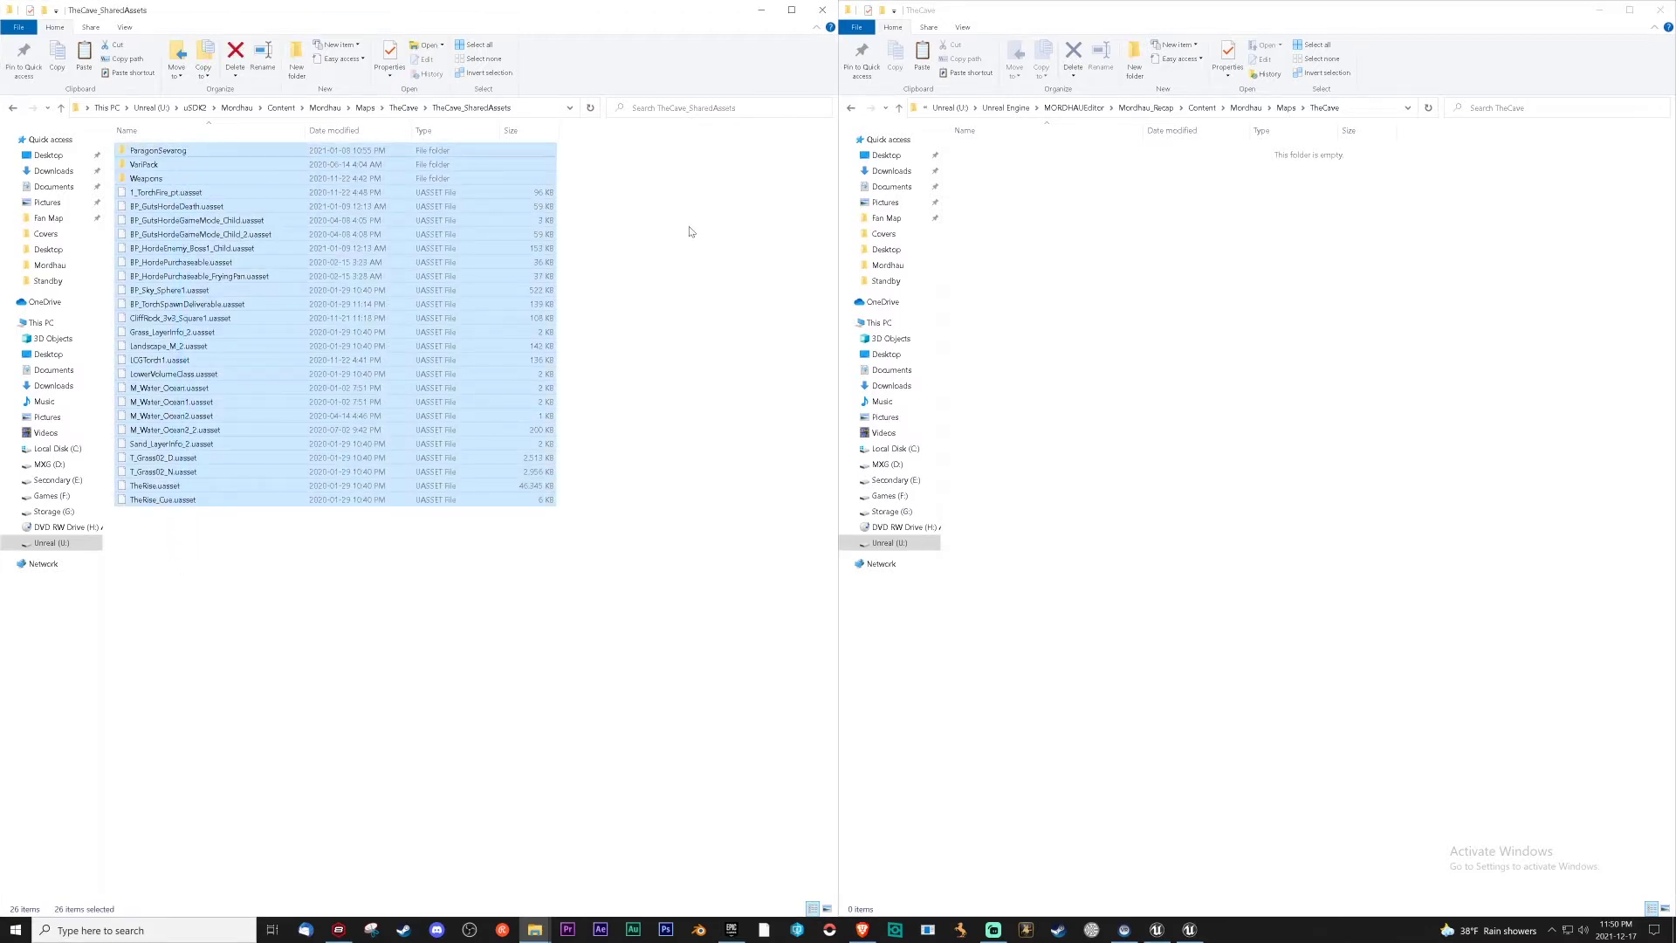
left_click(1201, 298)
key("ctrl+v")
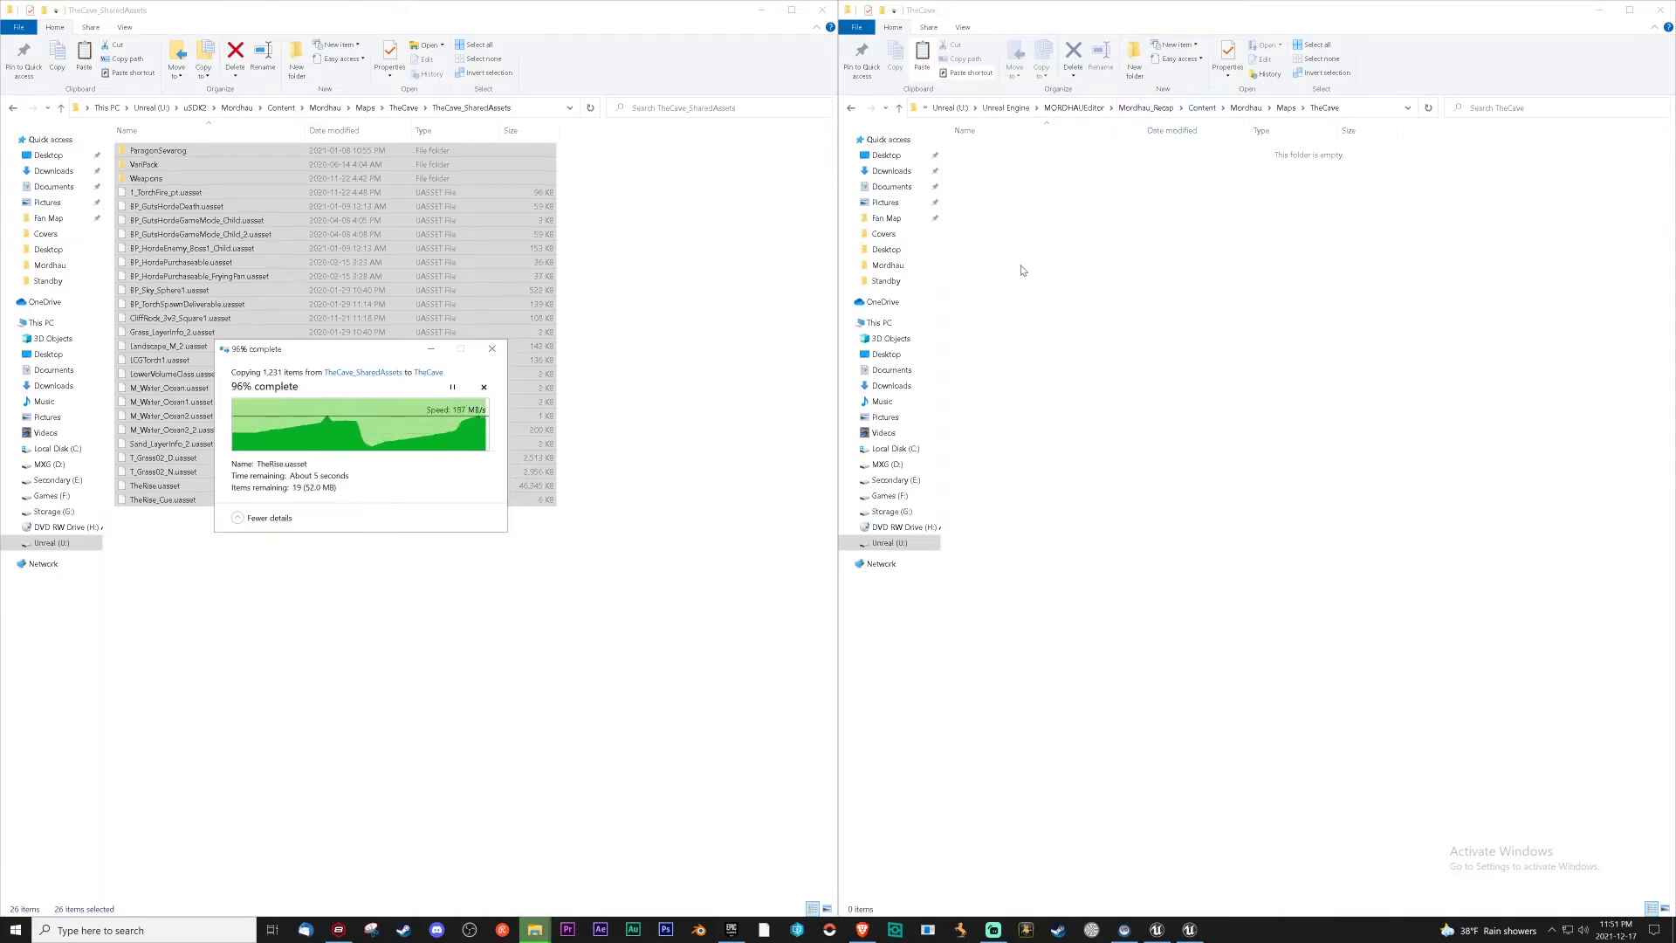
left_click(1114, 575)
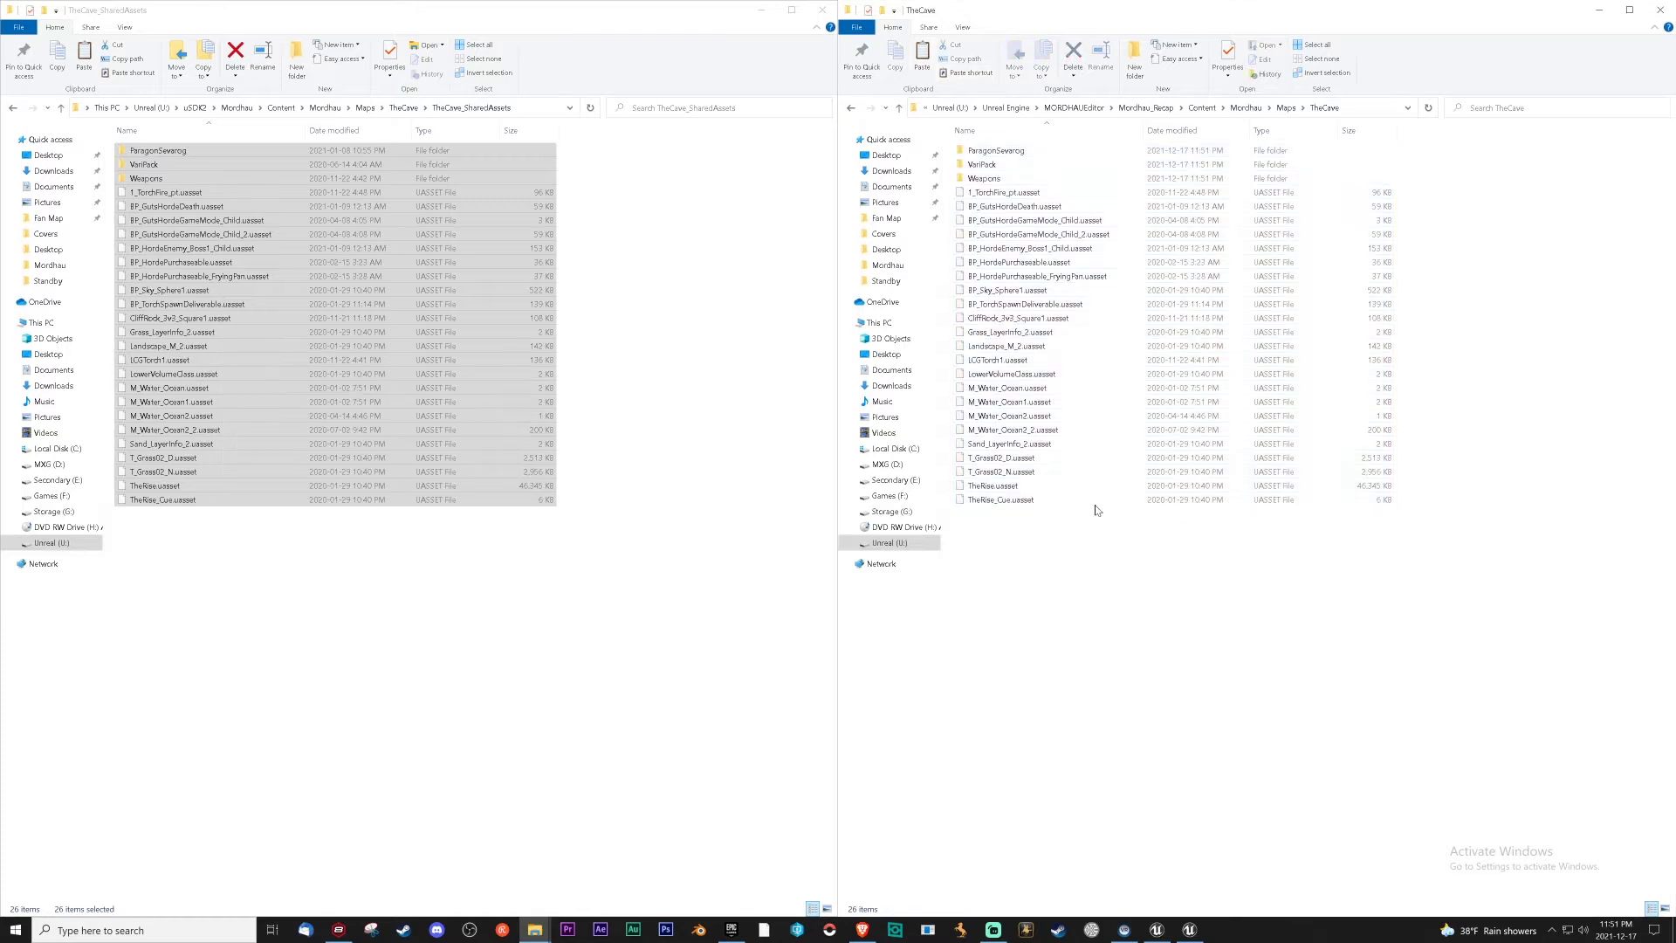
Compare the TheRise.uasset and TheRise_Cue.uasset files in the source and TheCave folders
left_click(1025, 500)
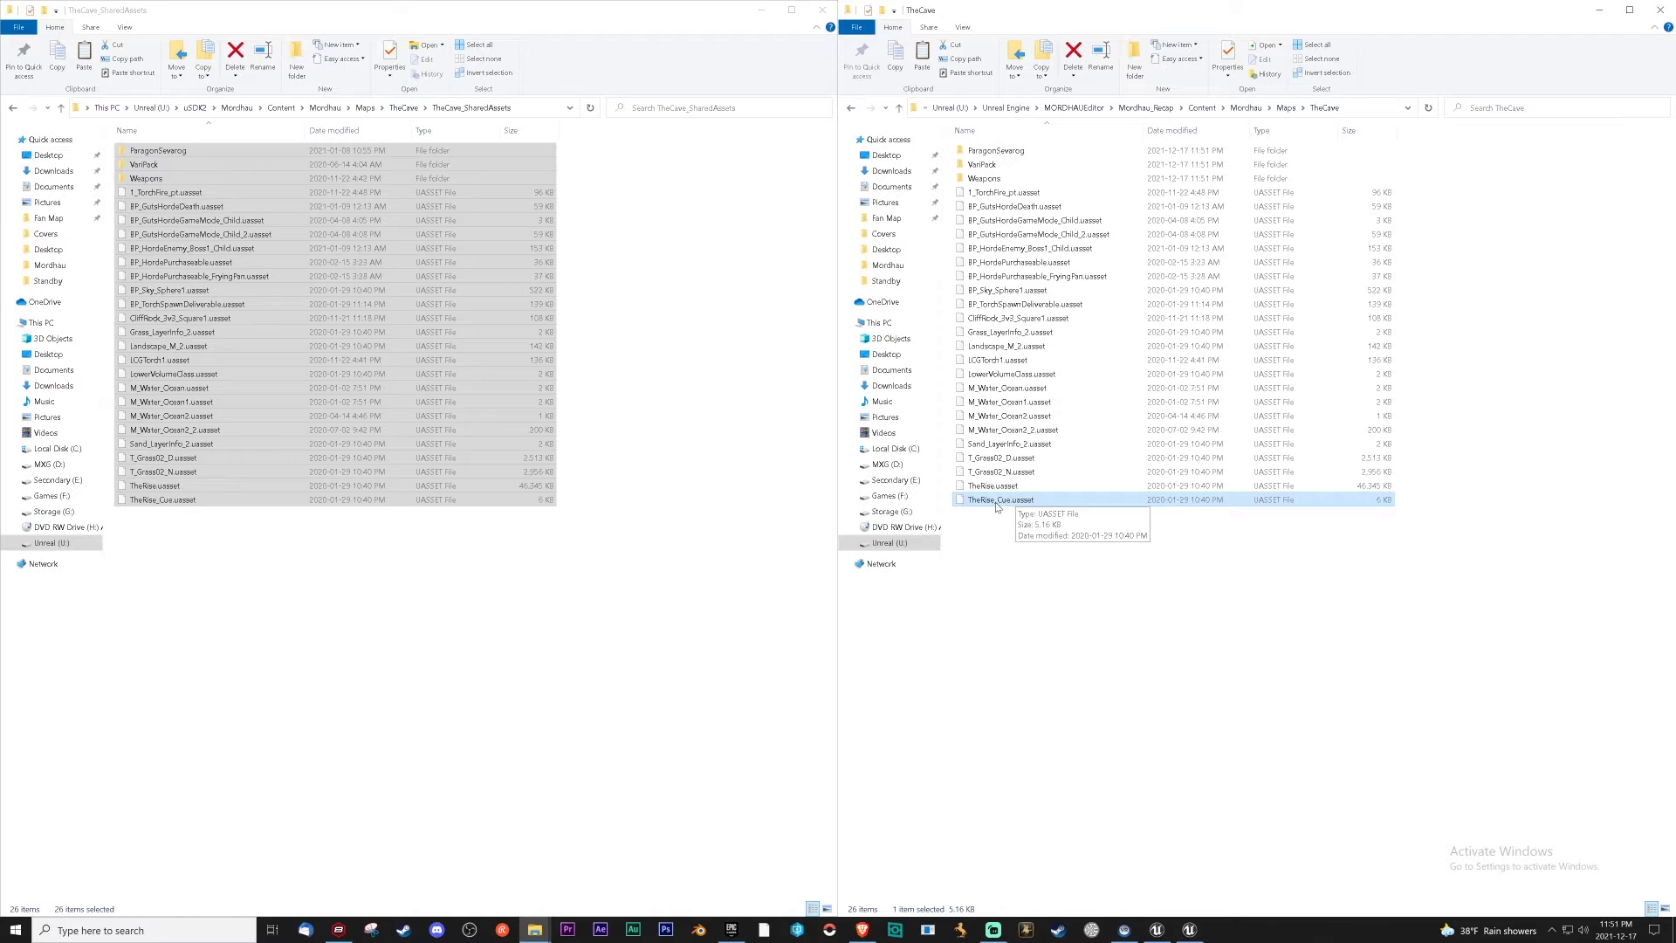
left_click(981, 490)
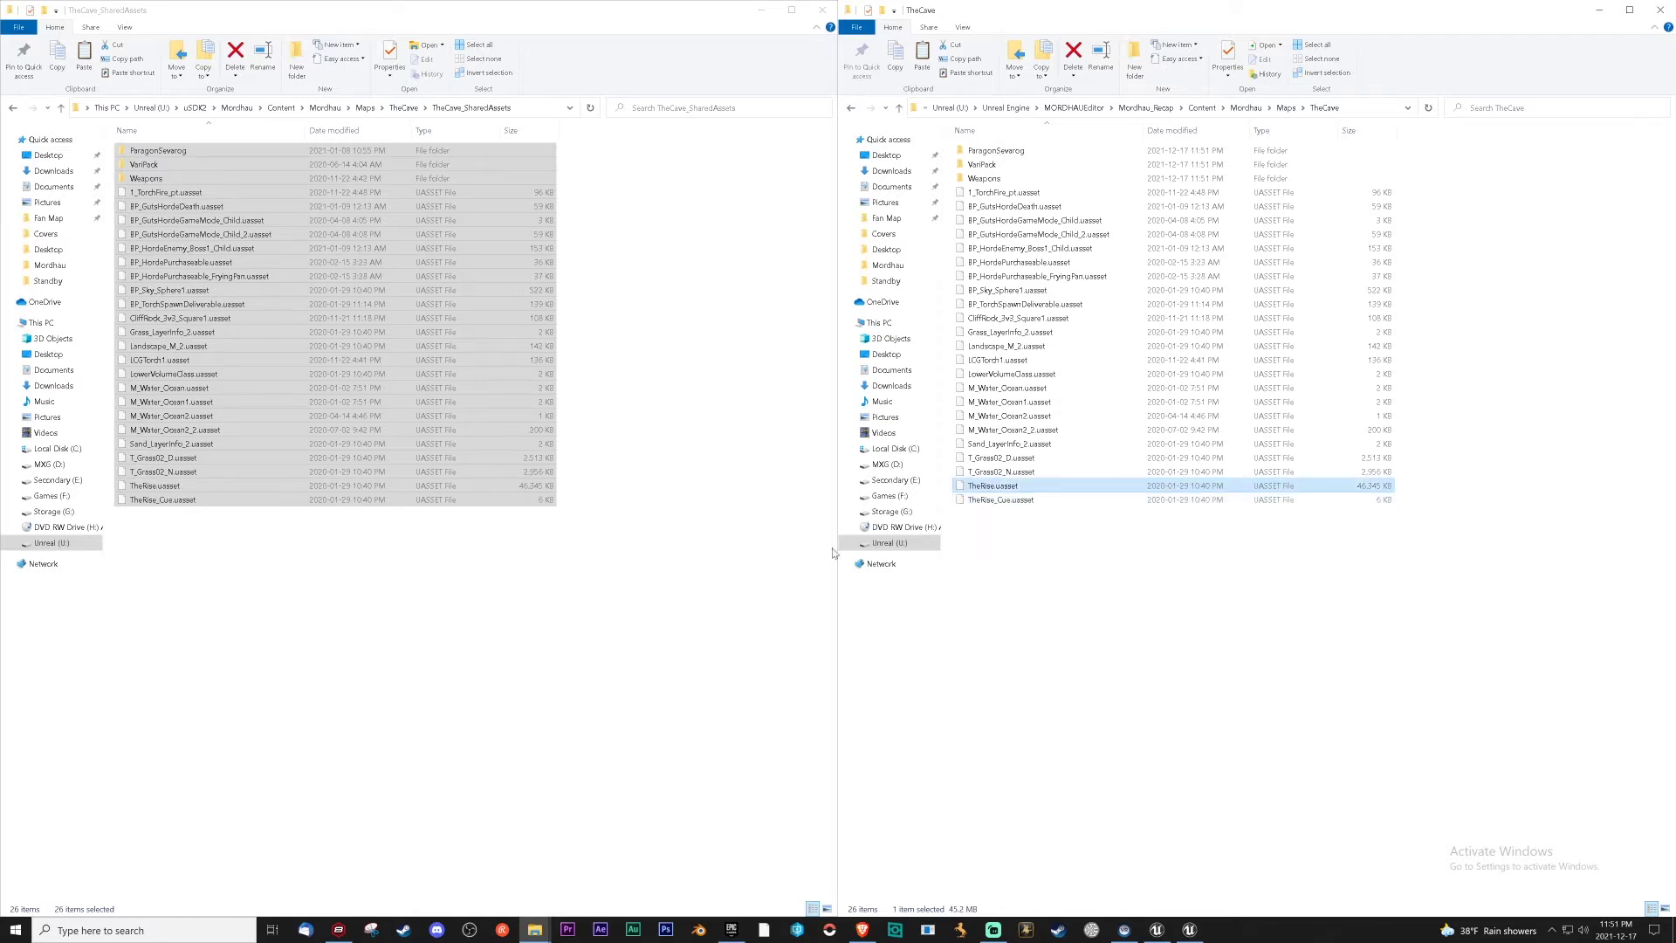
left_click(186, 518)
left_click(179, 485)
left_click(396, 579)
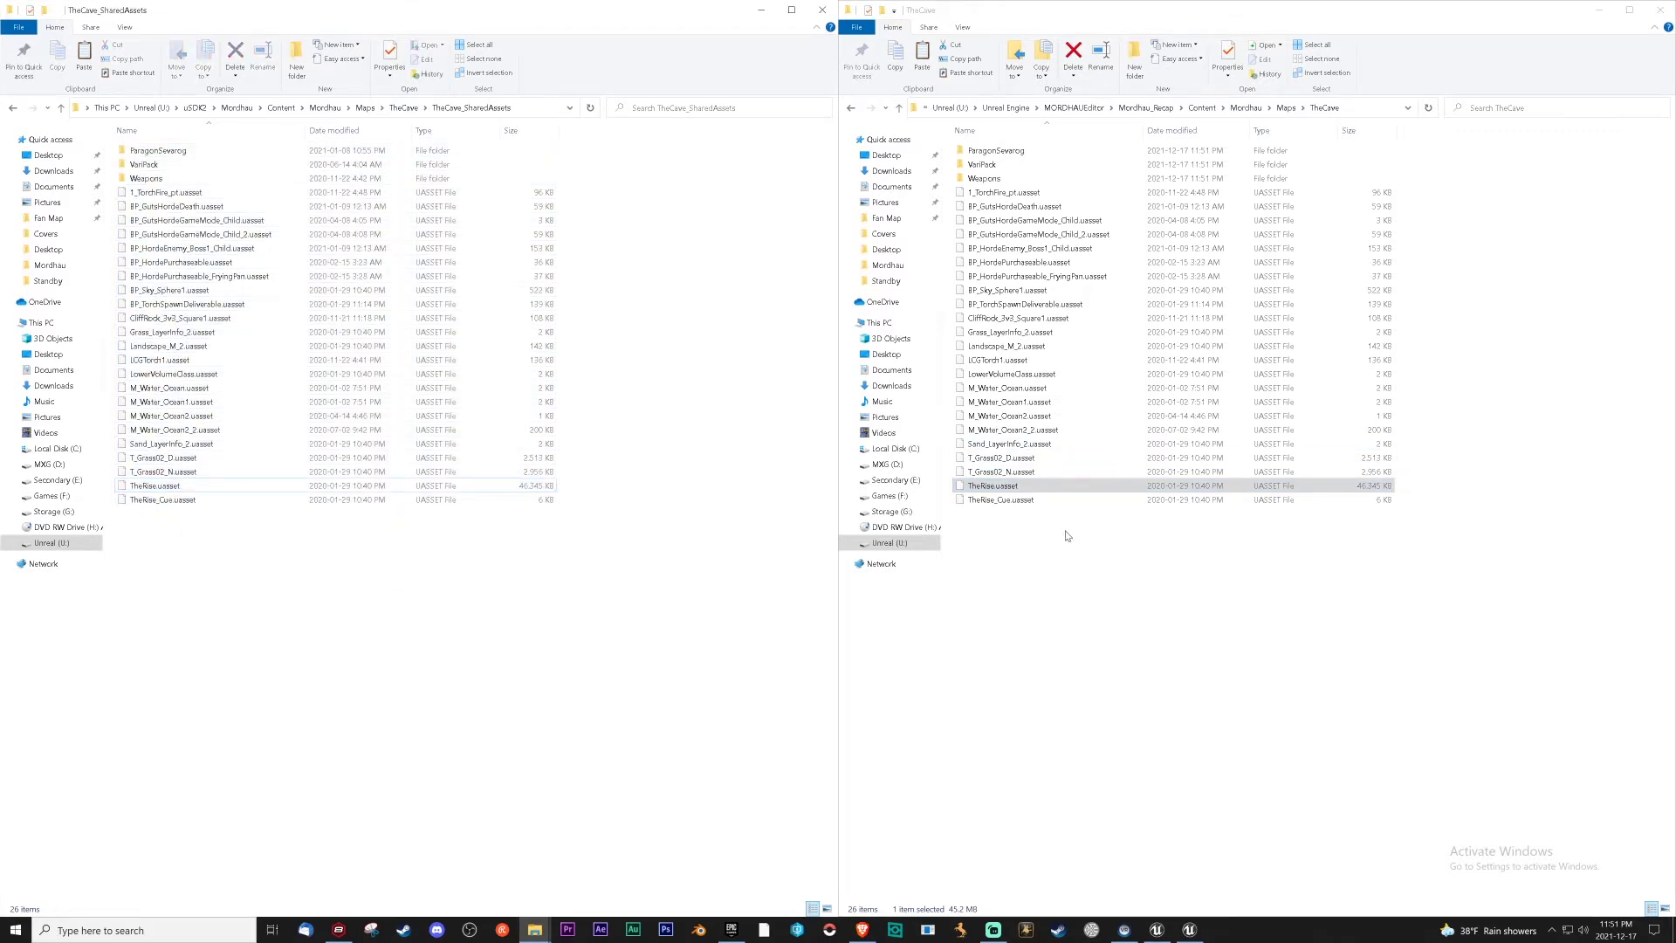
left_click(1027, 512)
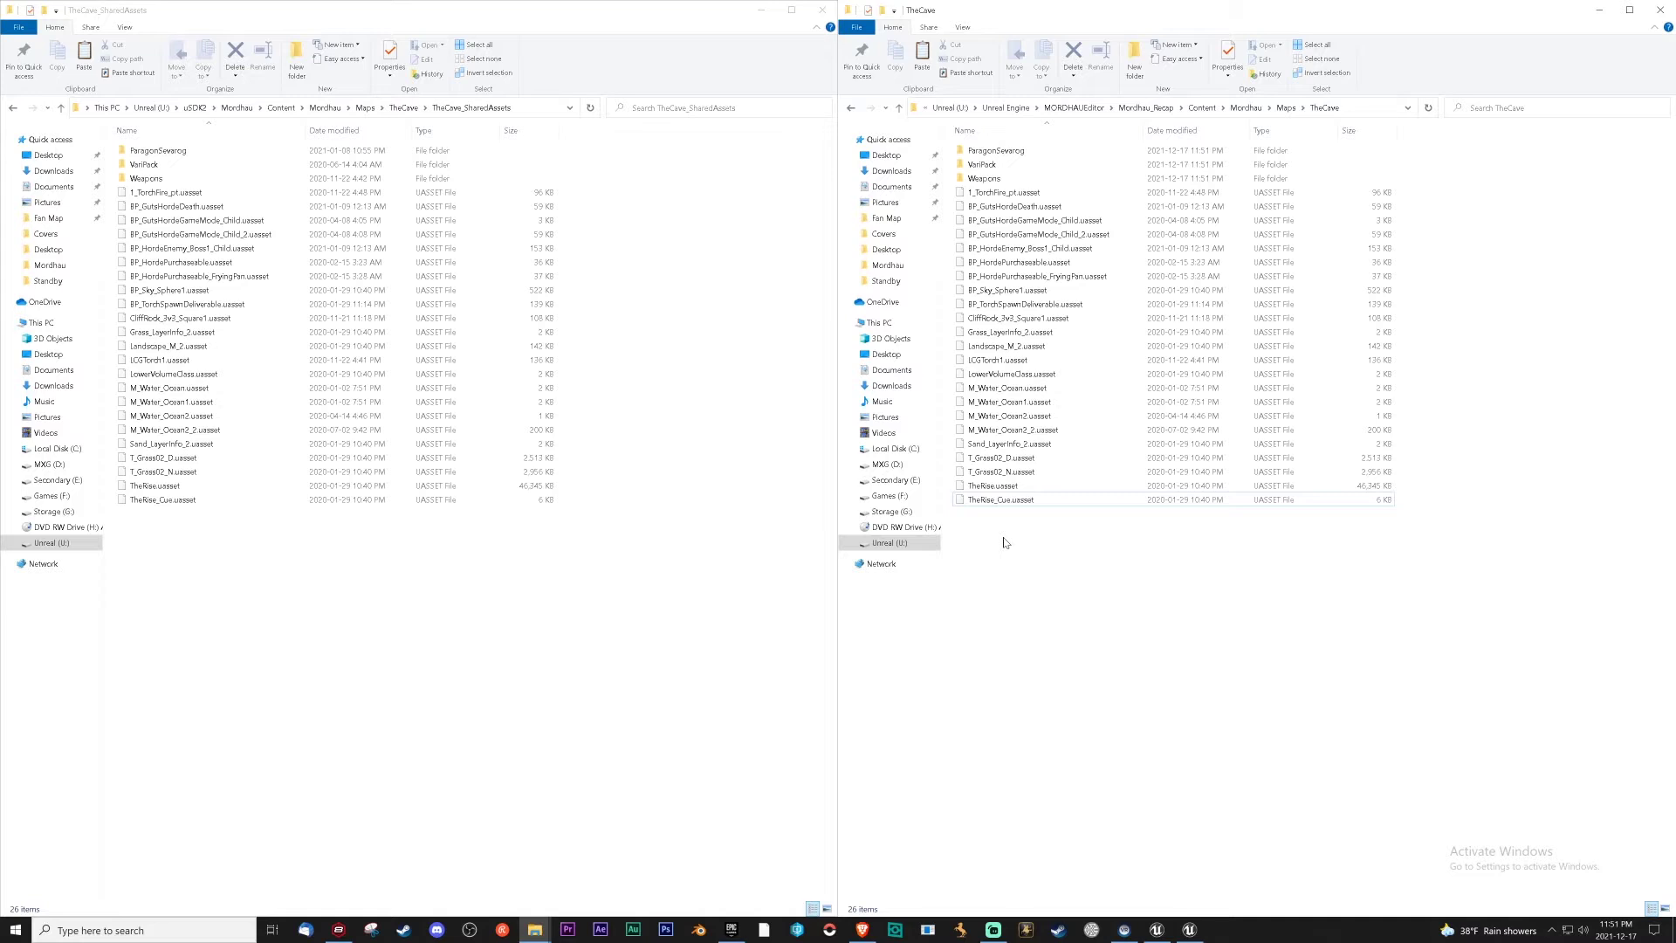
left_click(1197, 487)
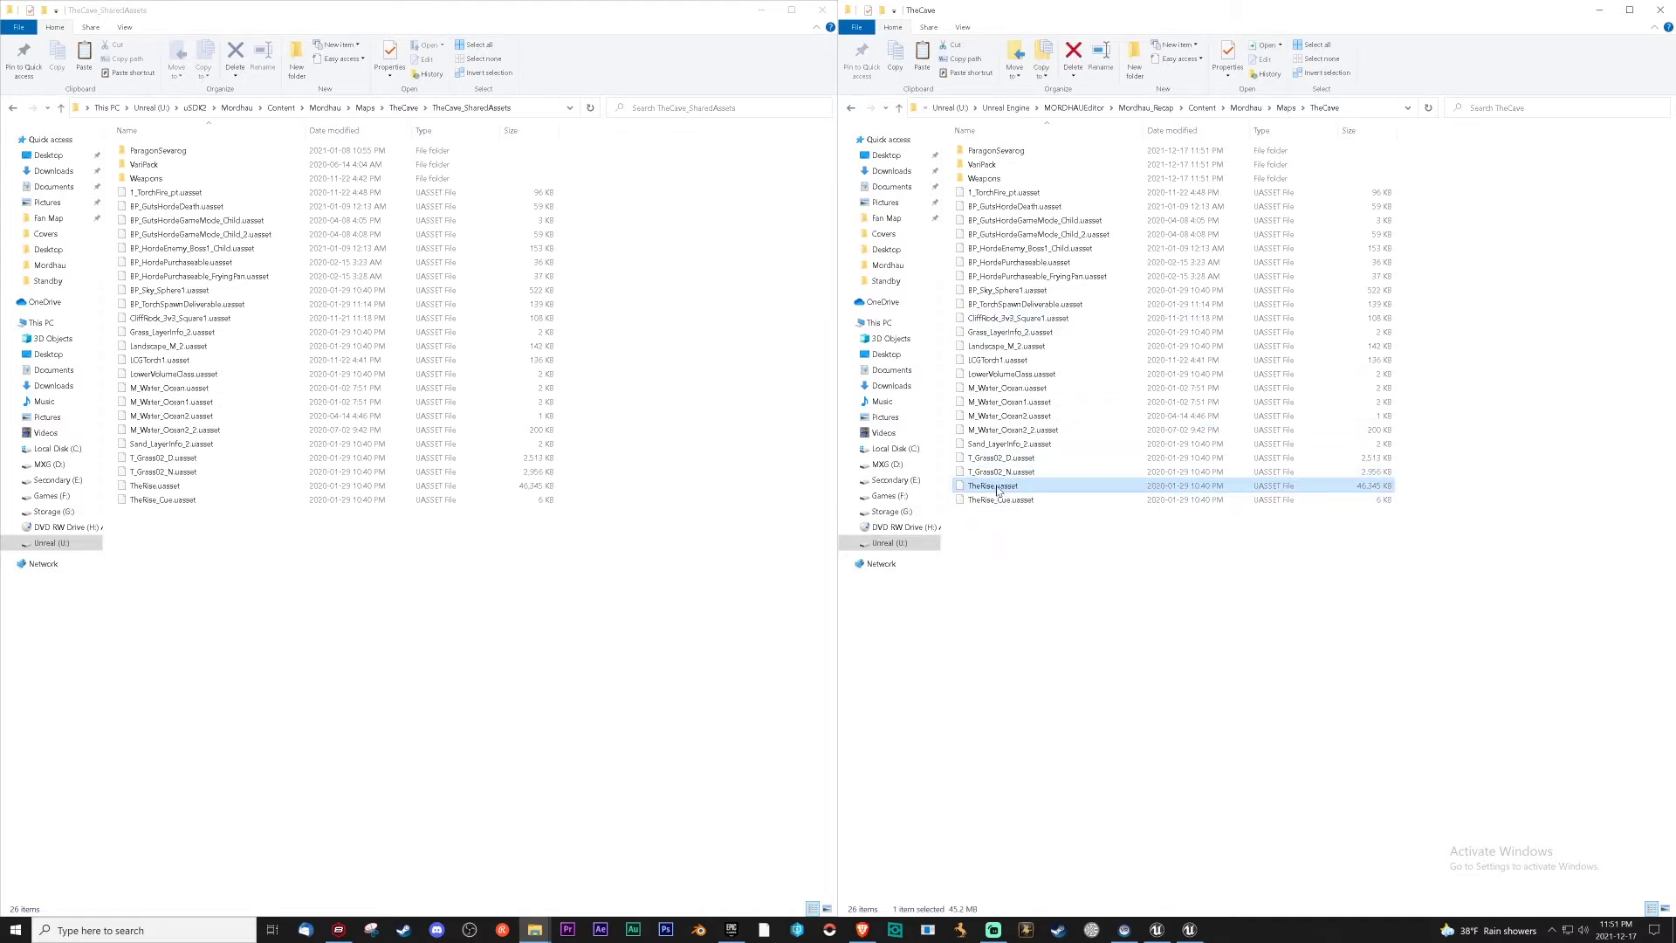
Create a TheCave_SharedAssets subfolder inside the new TheCave folder
left_click(295, 570)
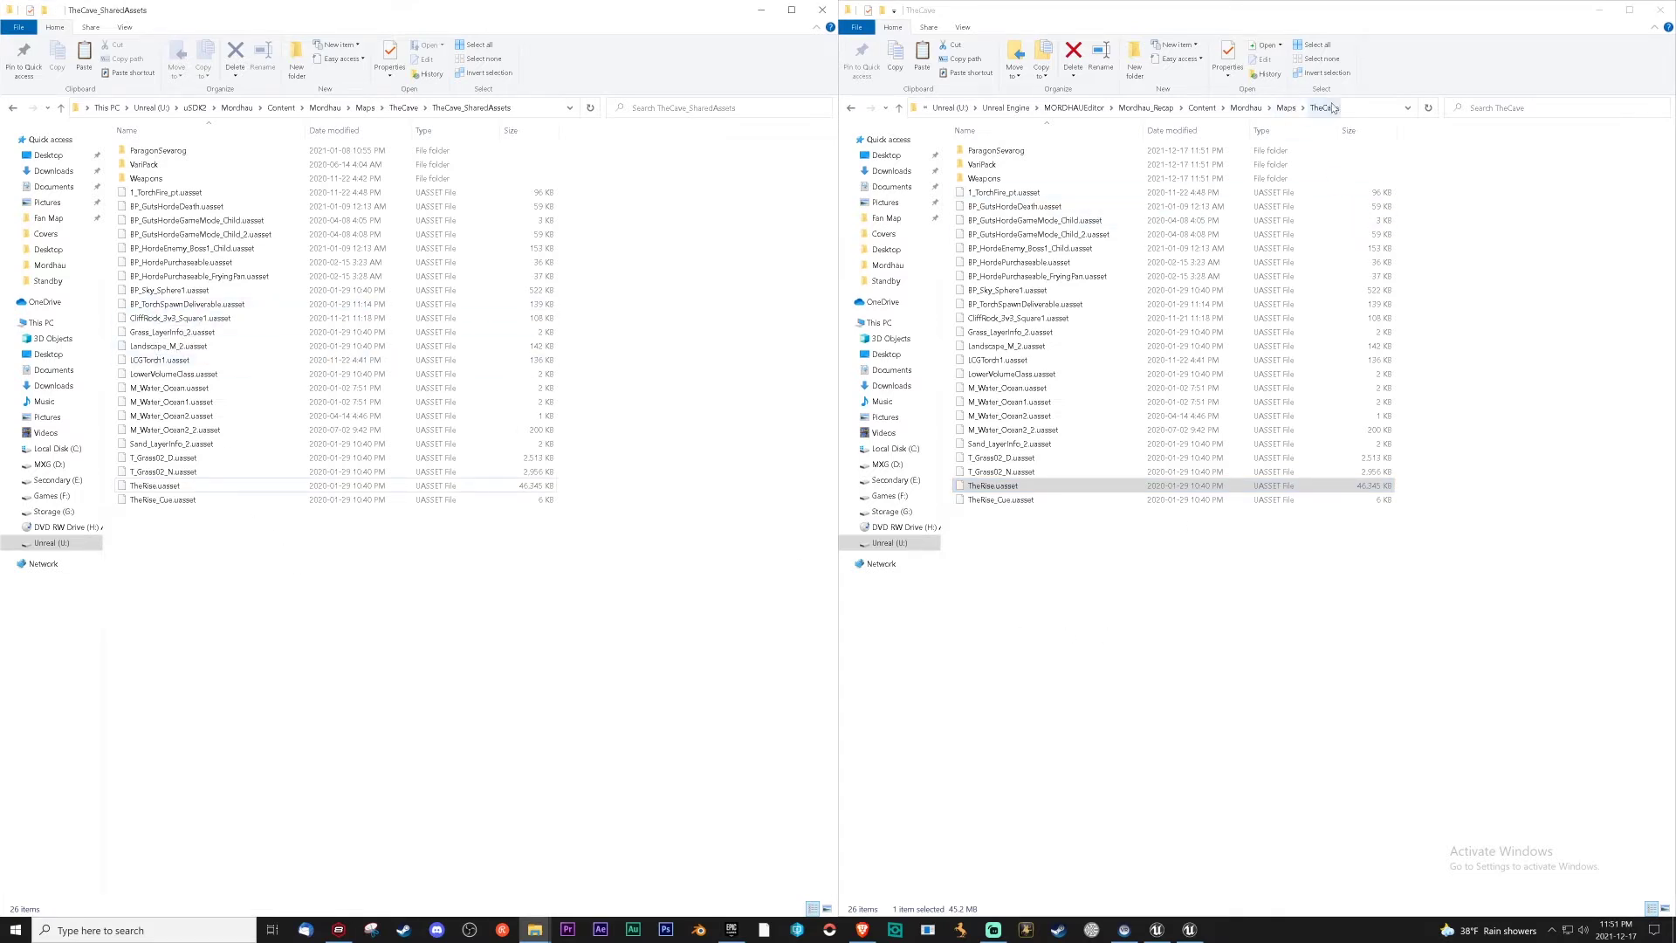
left_click(1025, 654)
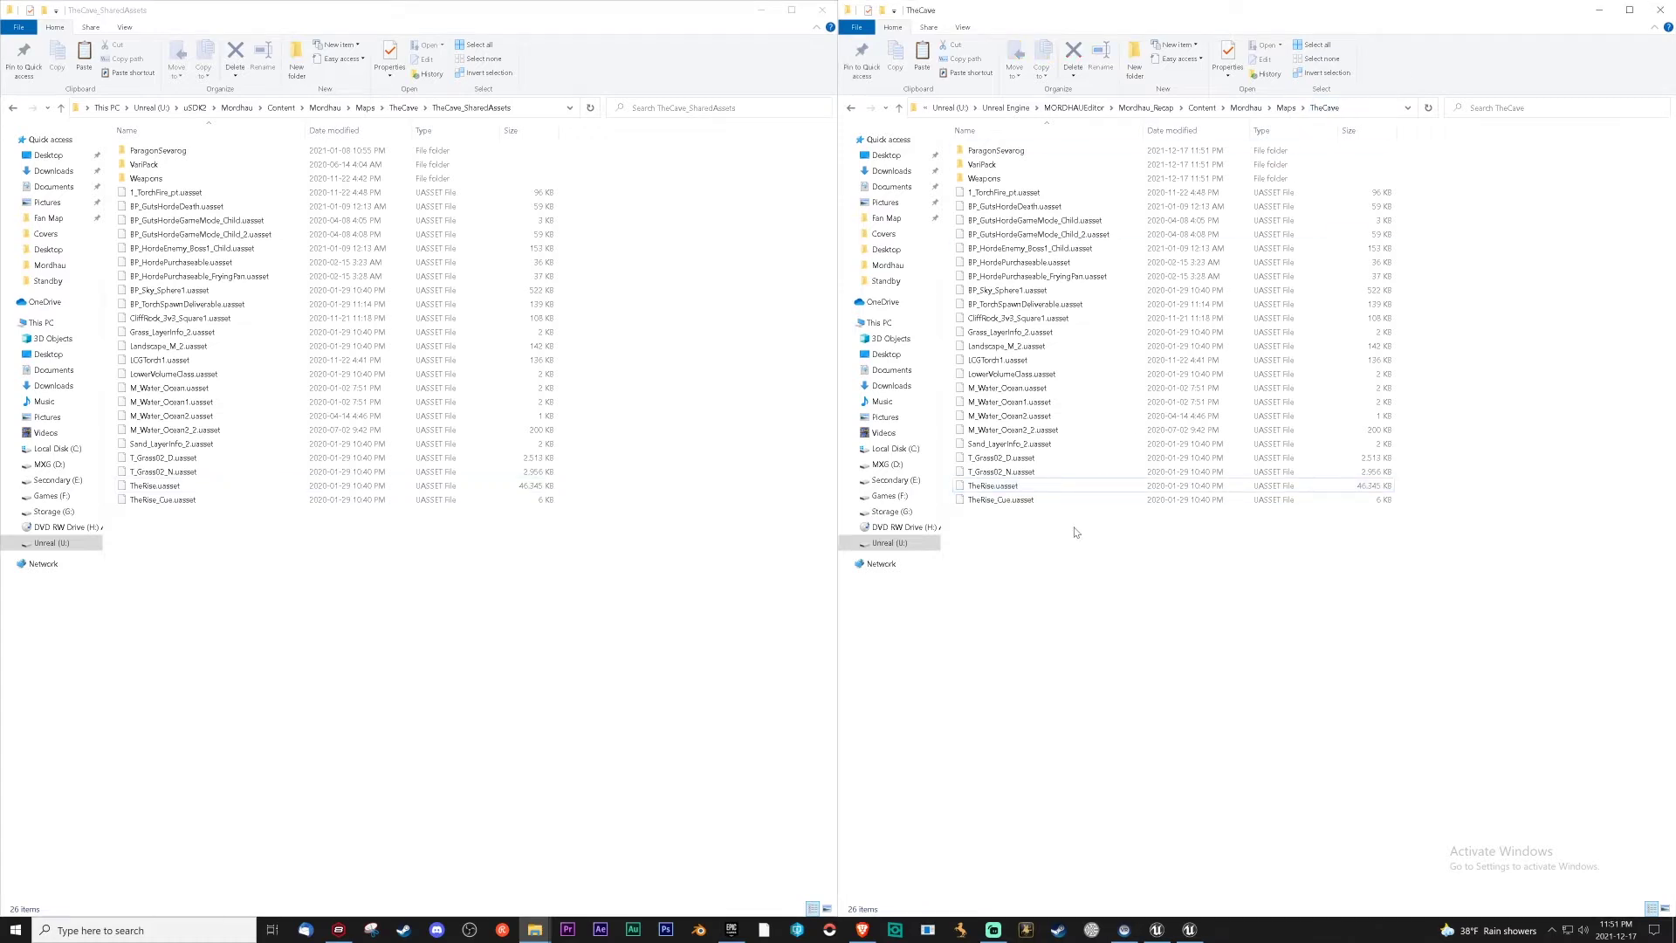
right_click(1045, 587)
mouse_move(1134, 749)
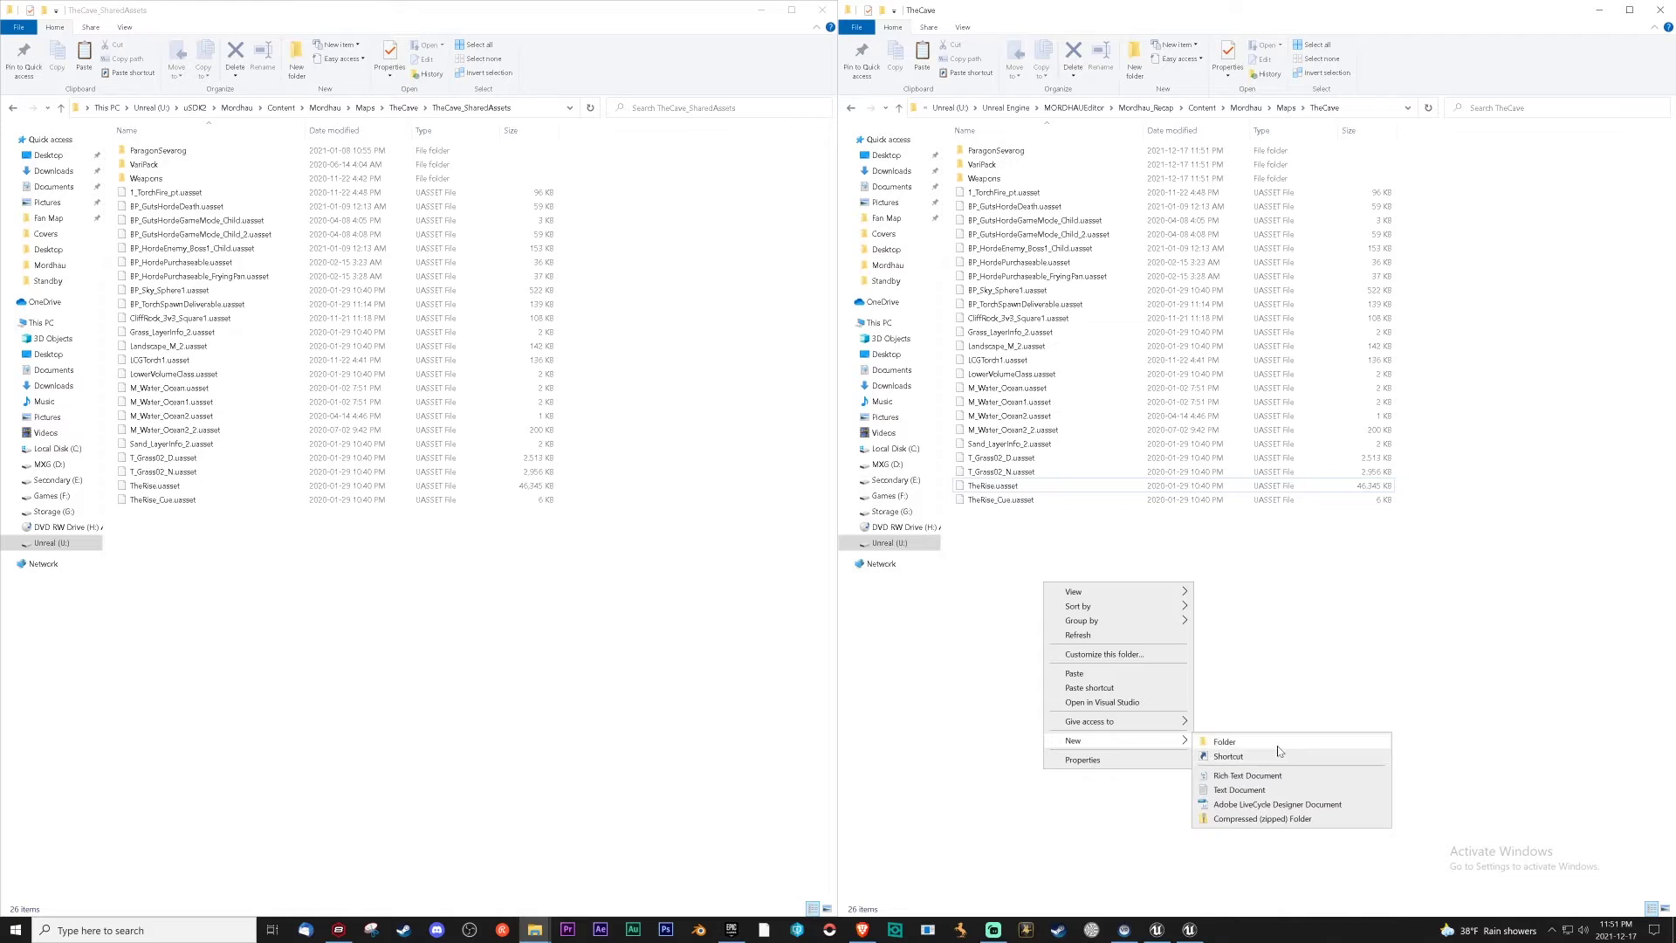
left_click(1279, 751)
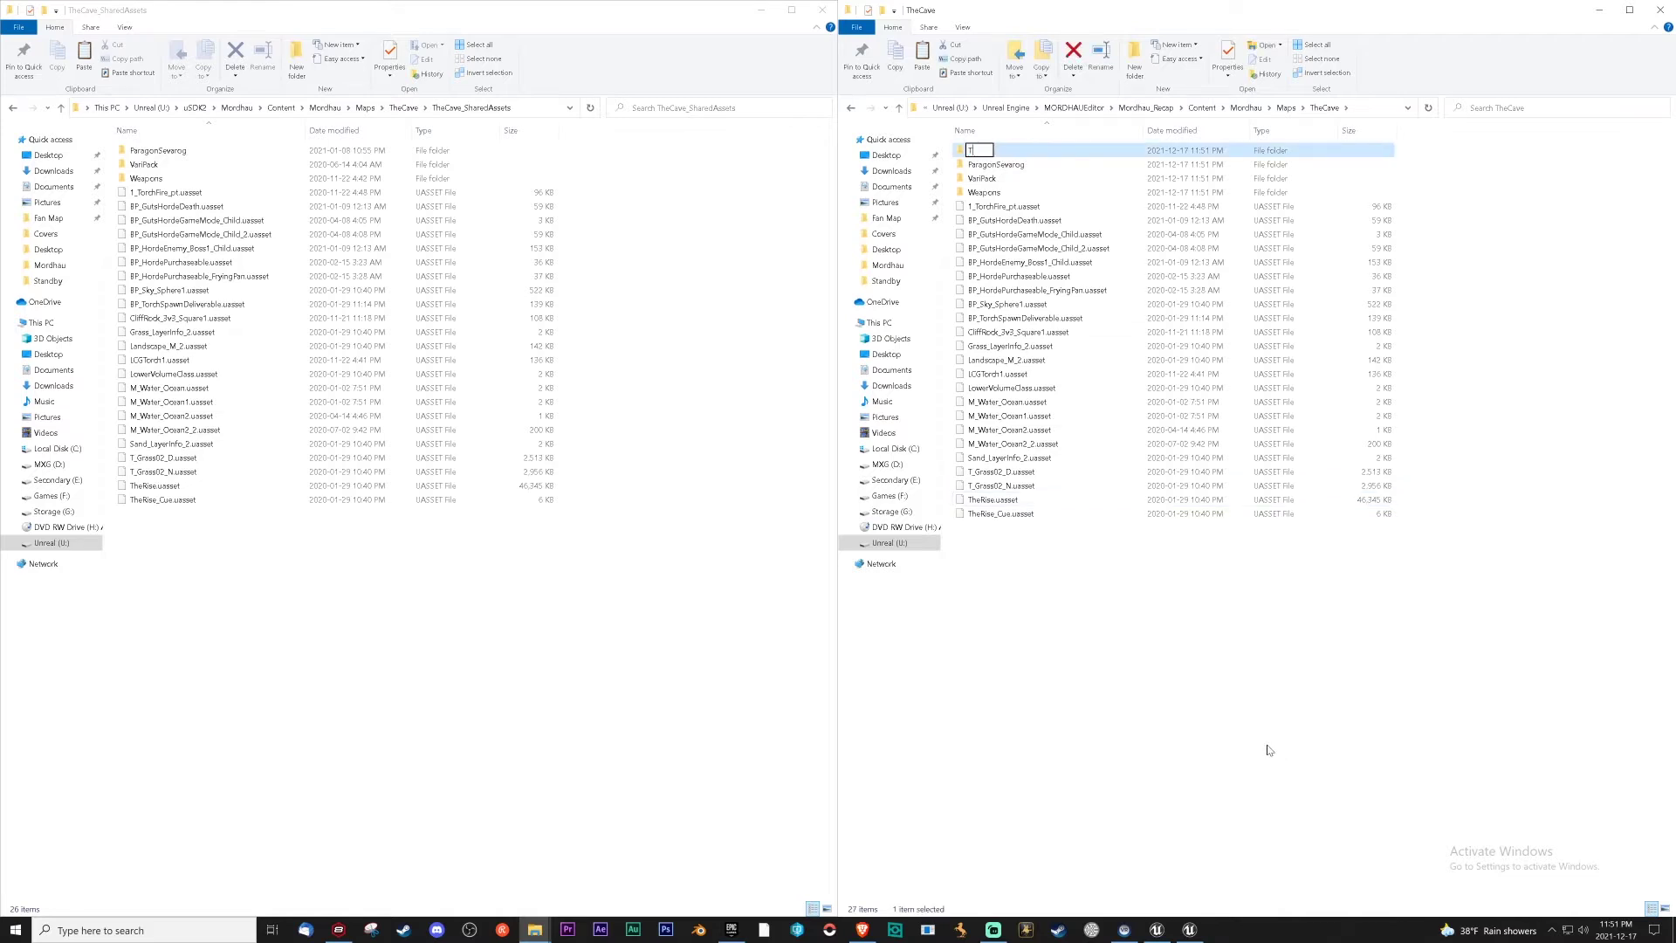
key("BackSpace")
type("Cave_SharedAssets")
Move the copied assets into the subfolder, then switch back to the Unreal Editor windows
left_click_drag(1030, 566, 1020, 166)
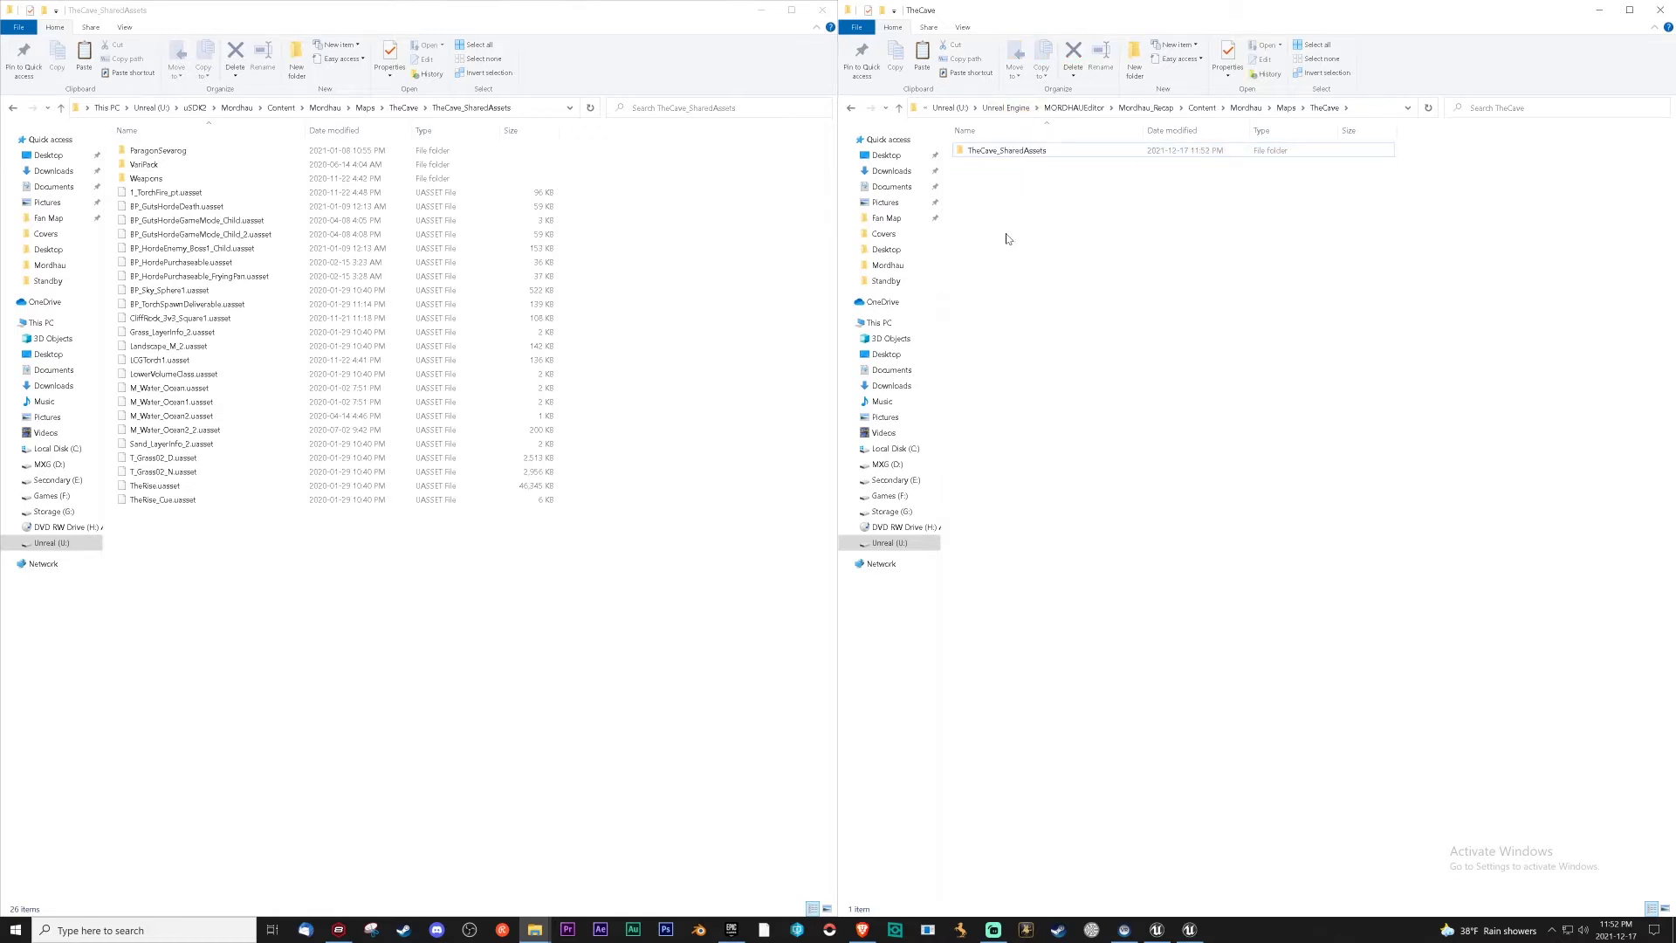
left_click(404, 107)
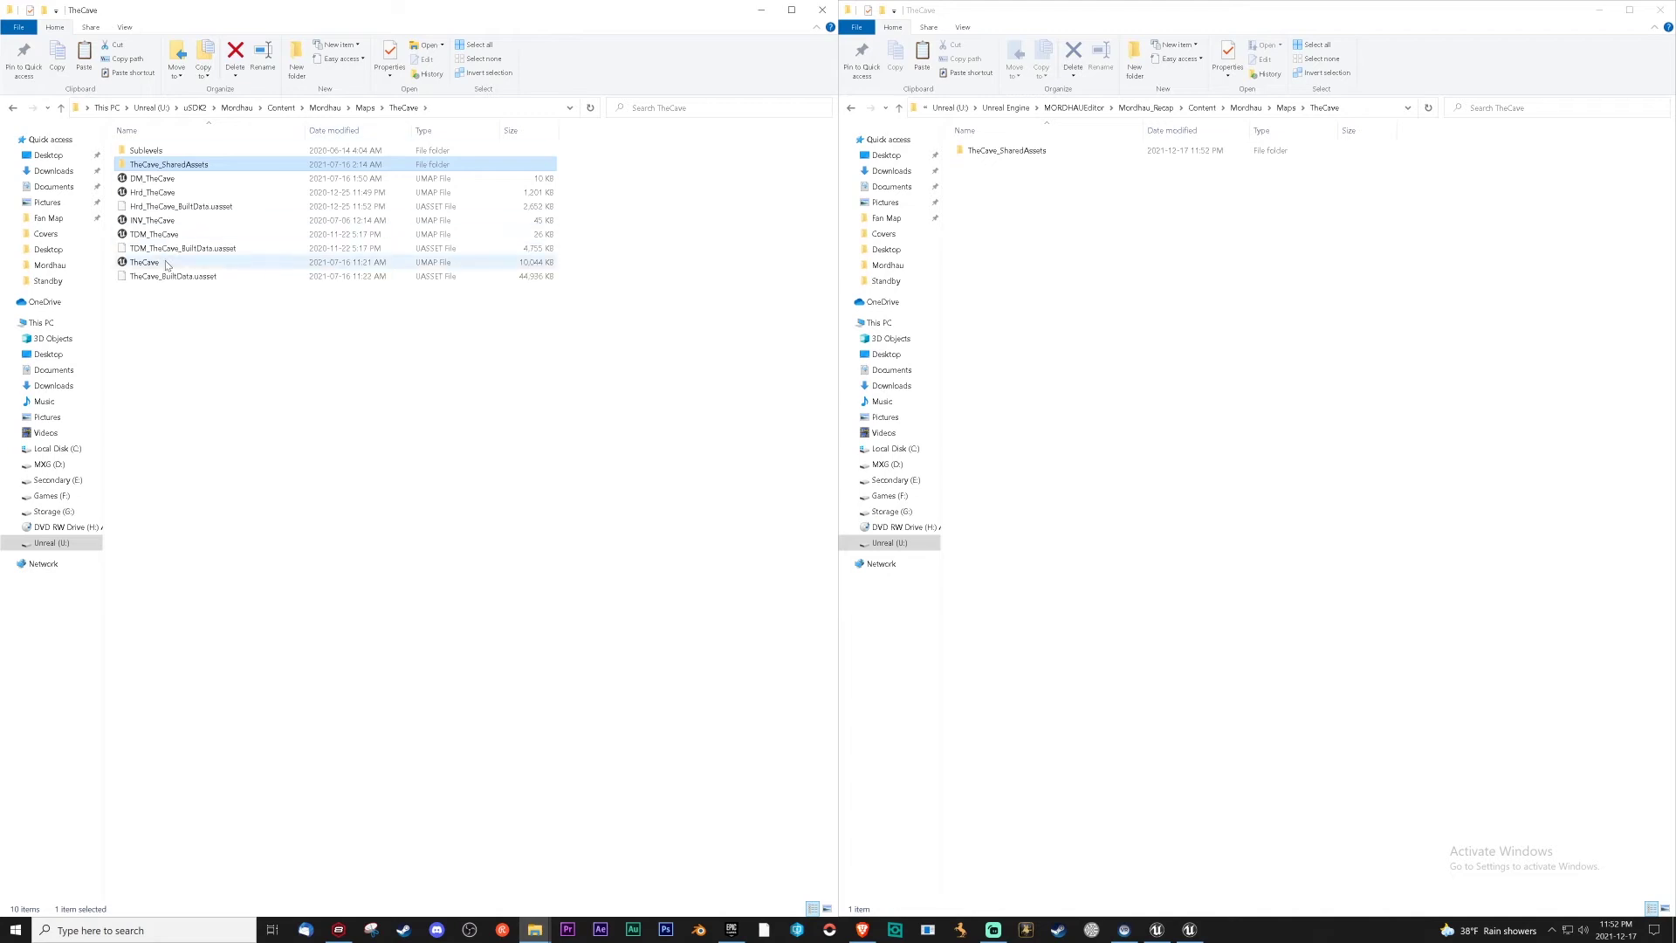
left_click(154, 264)
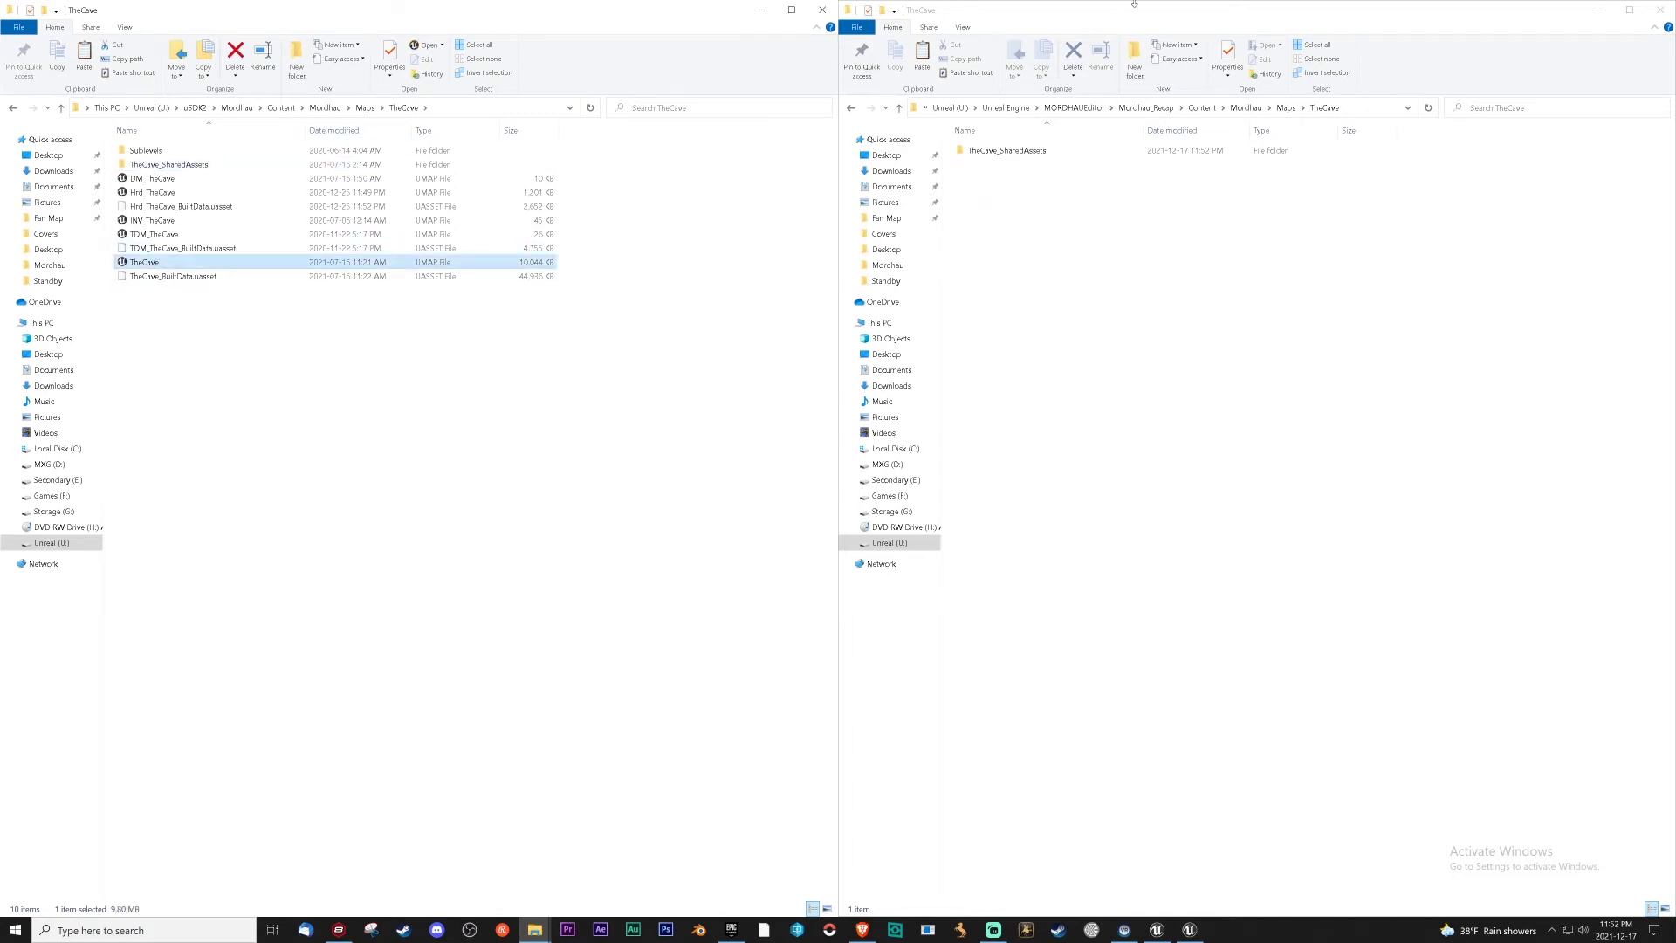
left_click(1601, 10)
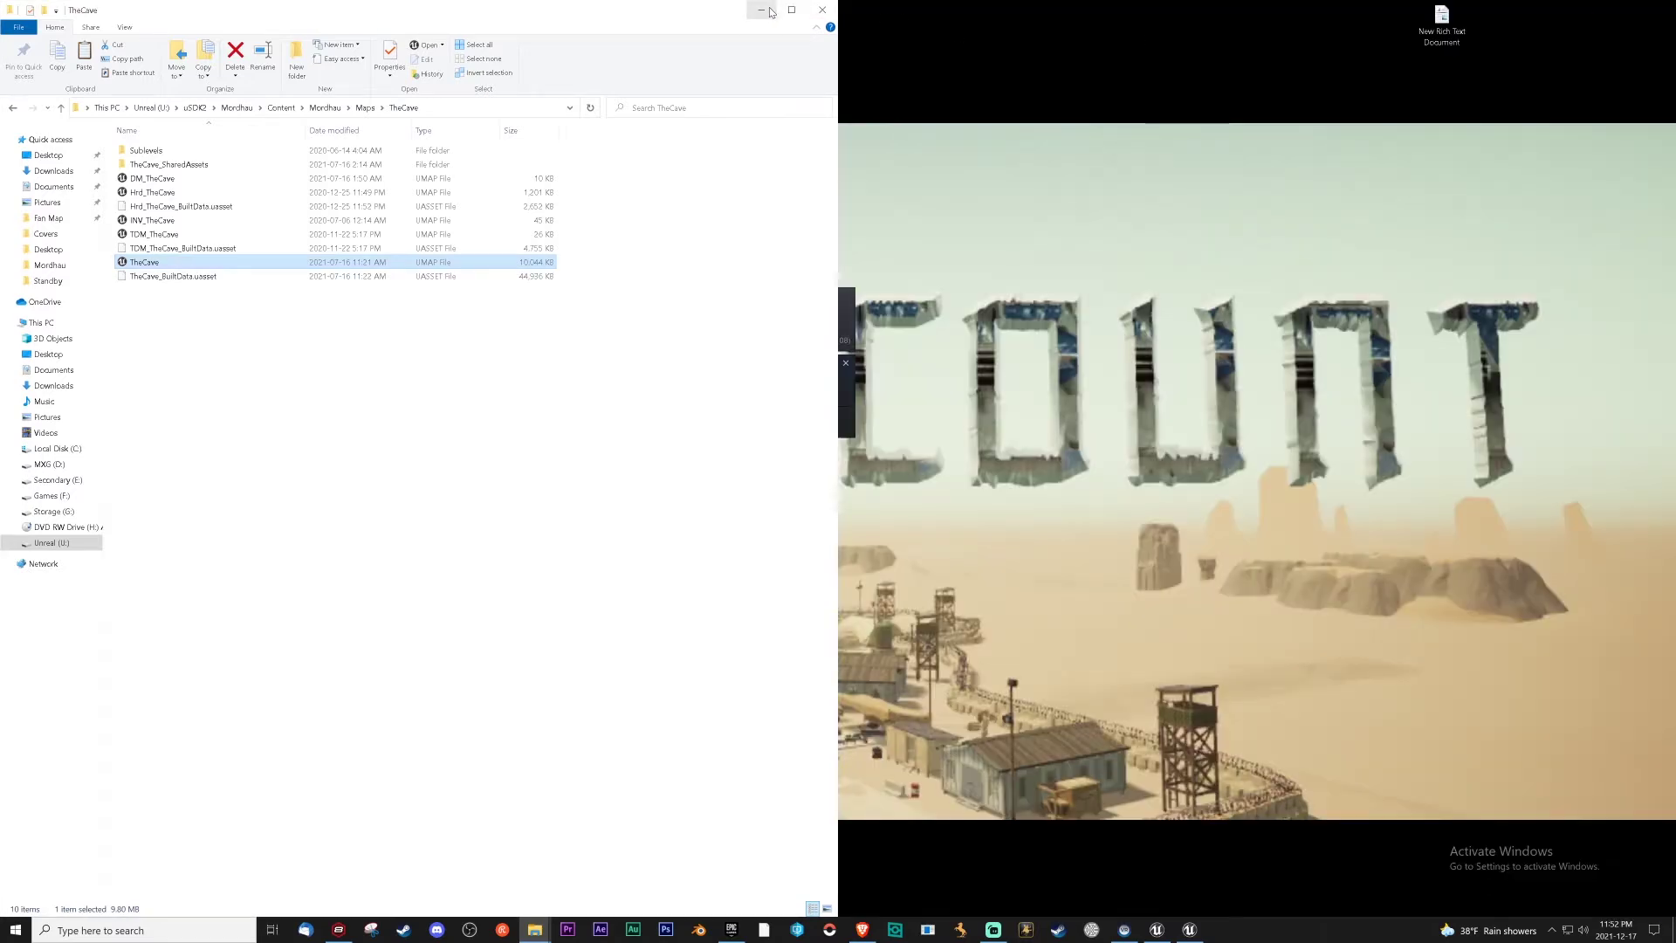
left_click(1188, 930)
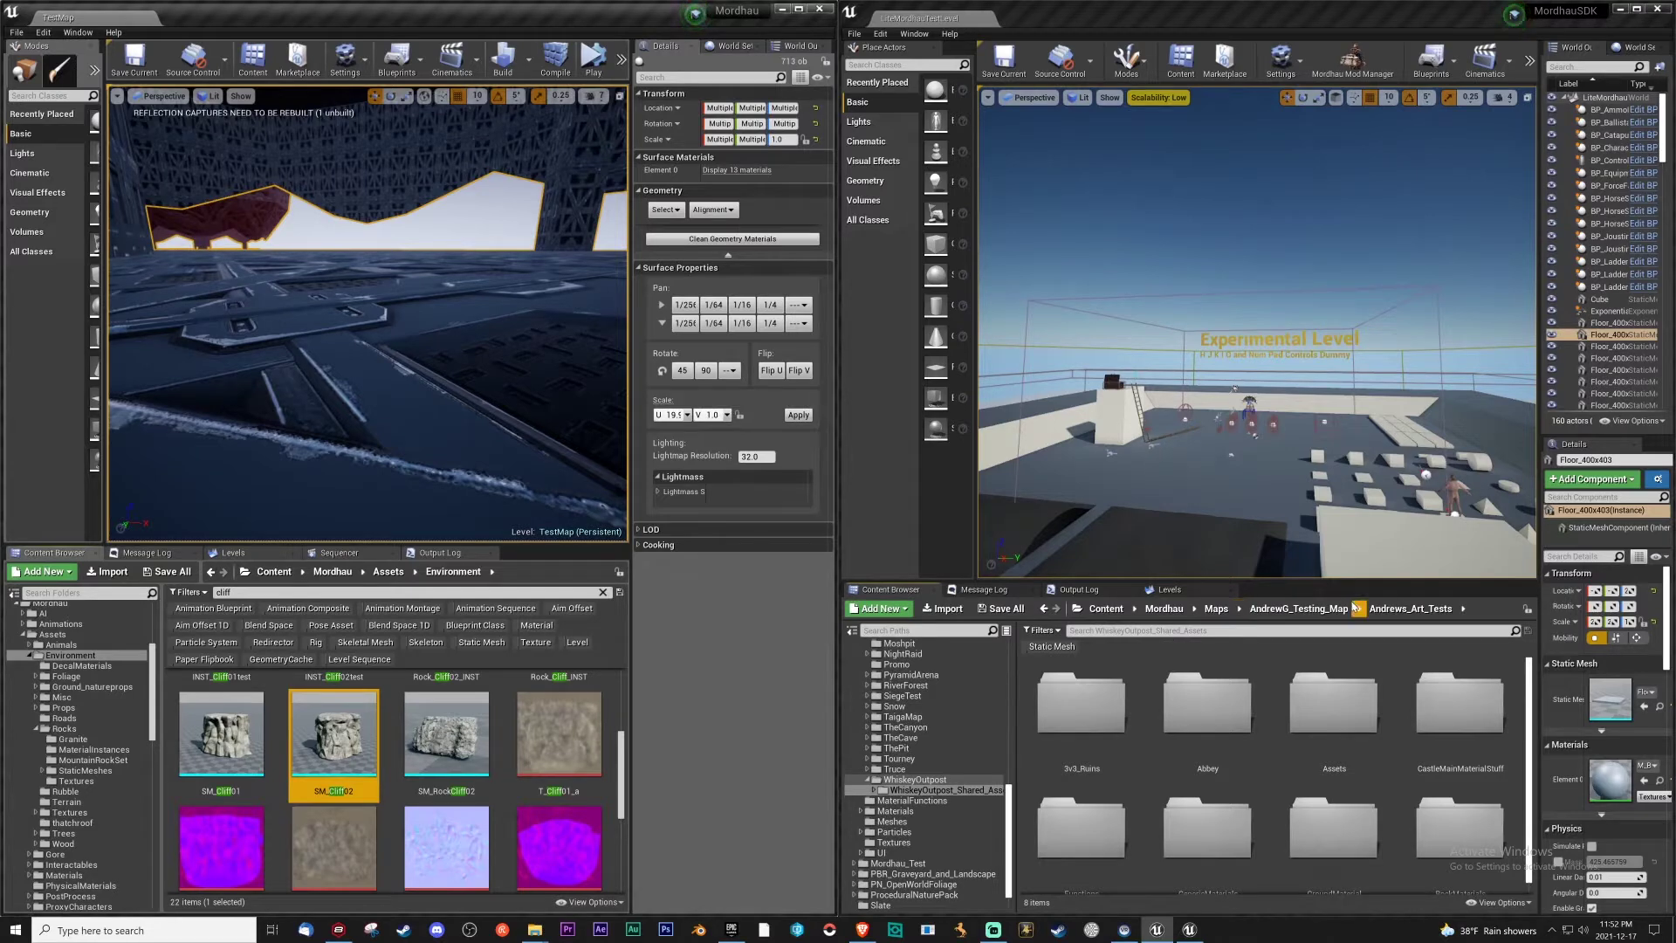
Create a new level asset named TheCave in the SDK's Mordhau/Maps/TheCave folder
left_click(1216, 608)
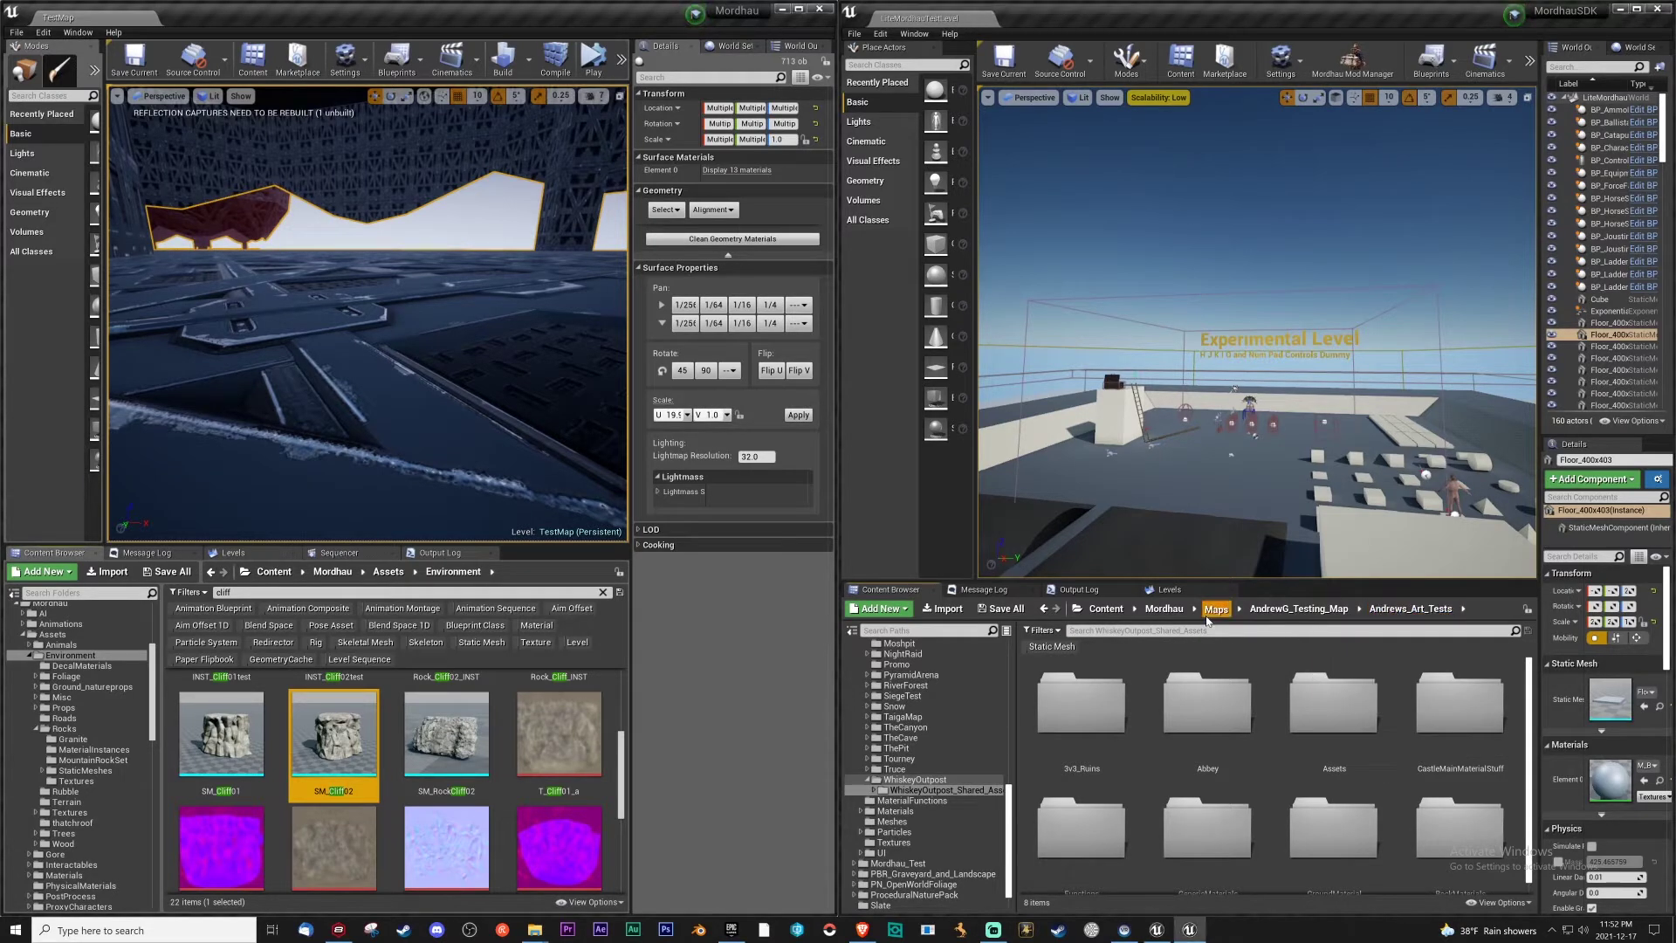
scroll(1245, 716, "down", 6)
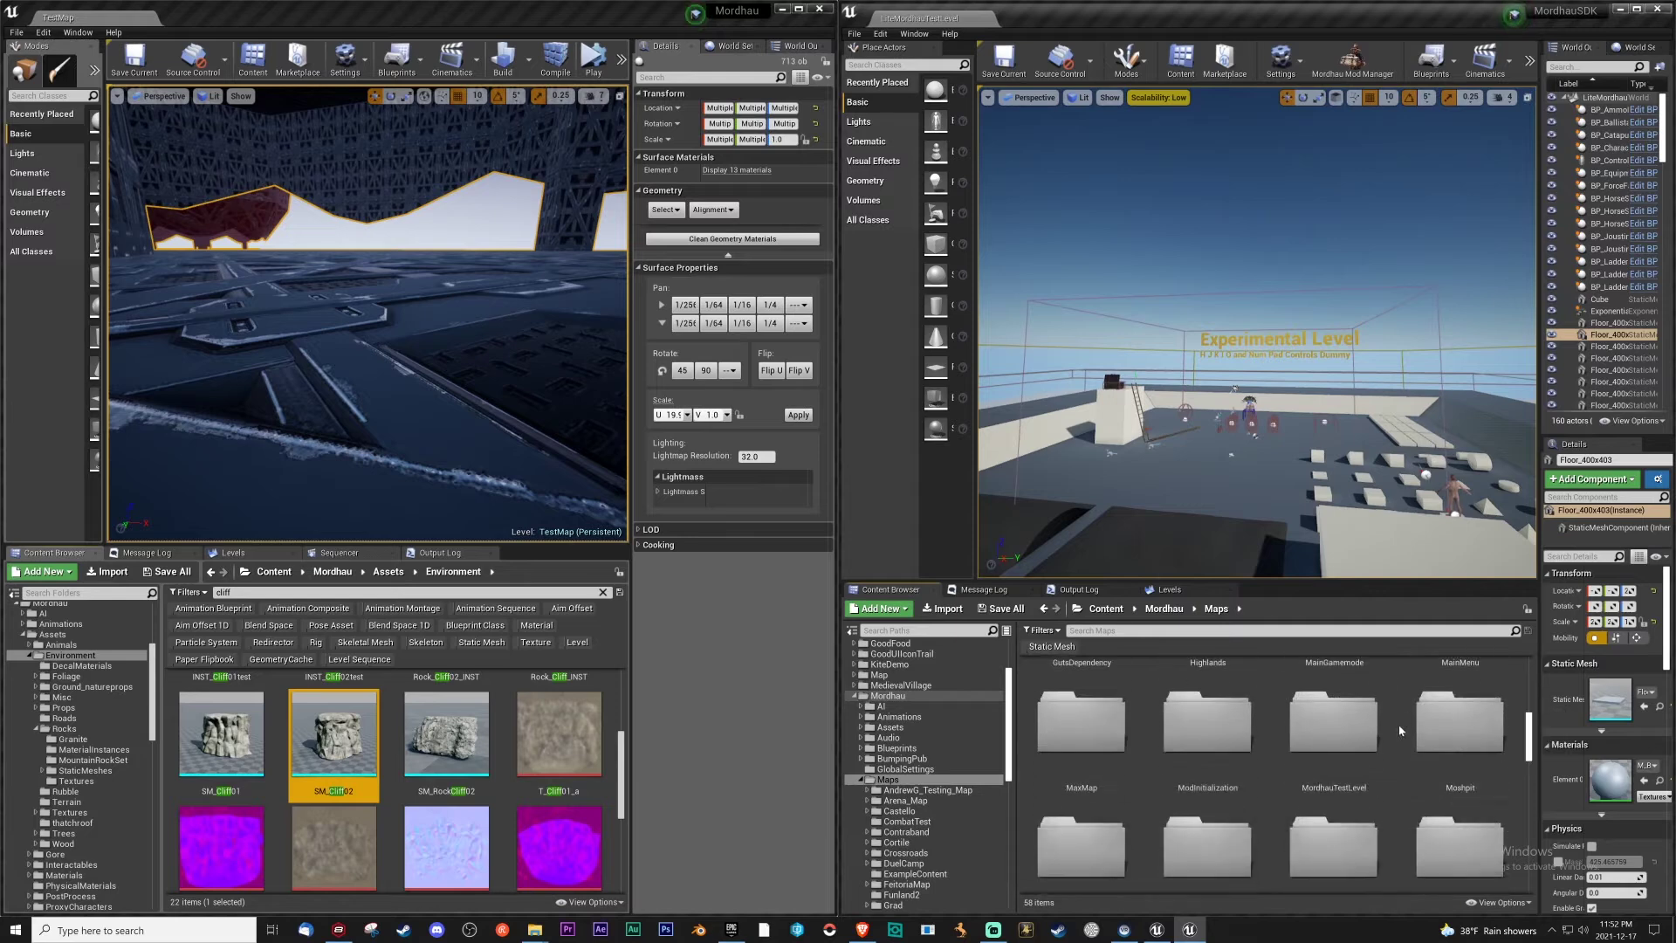
scroll(1430, 731, "down", 5)
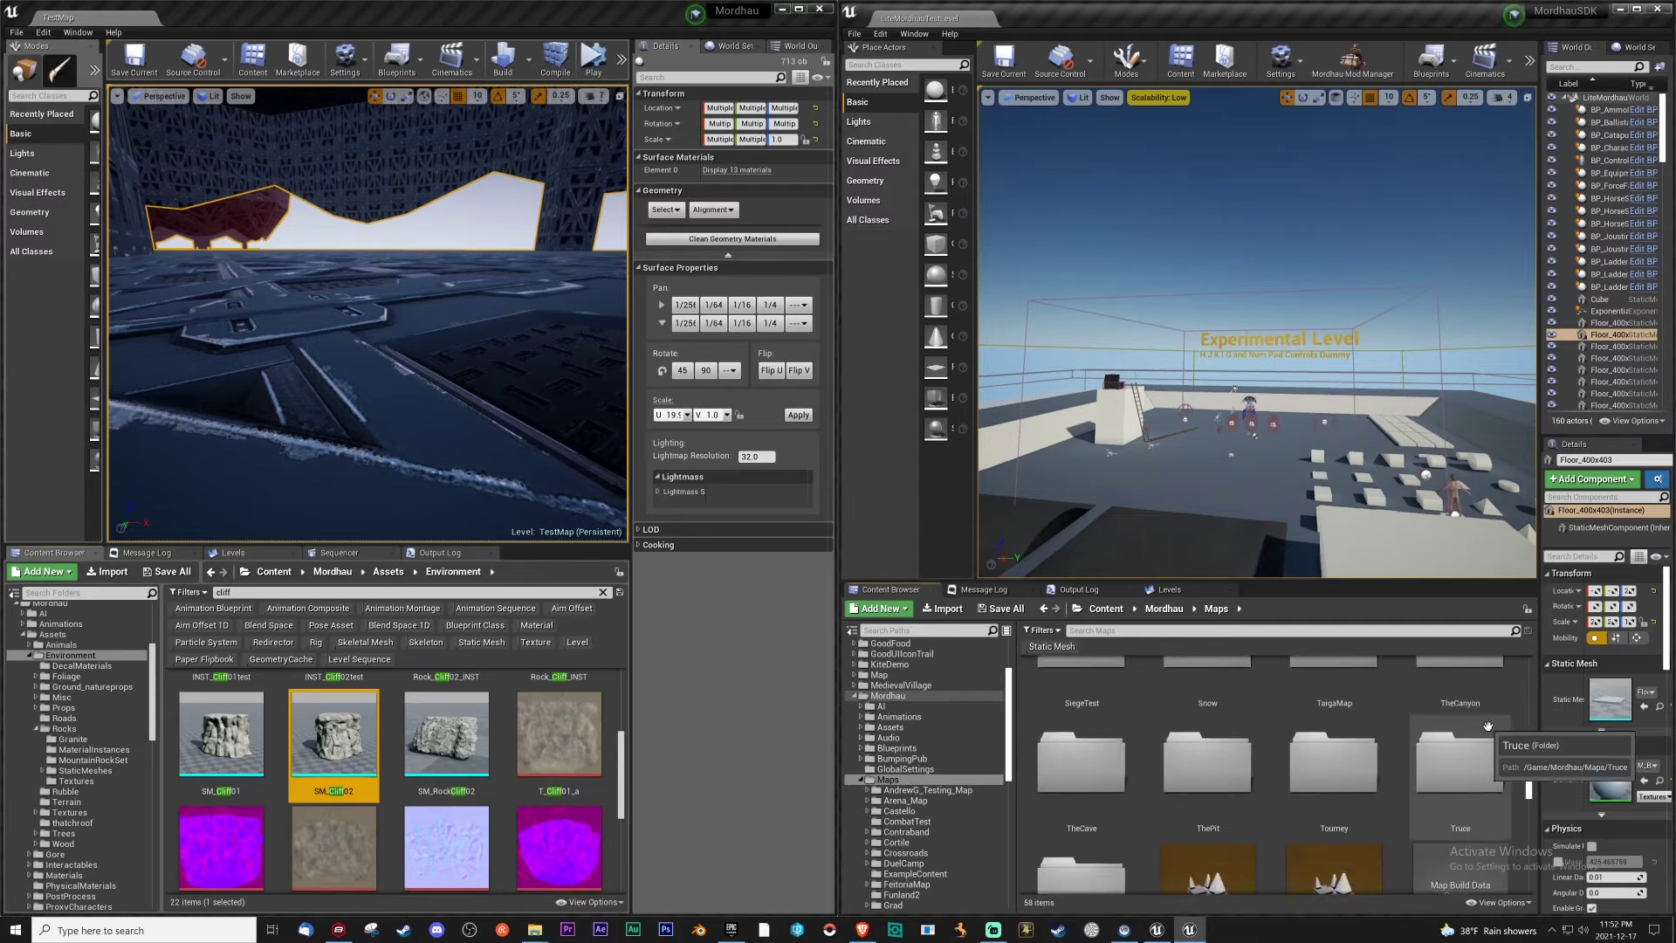
double_click(1082, 761)
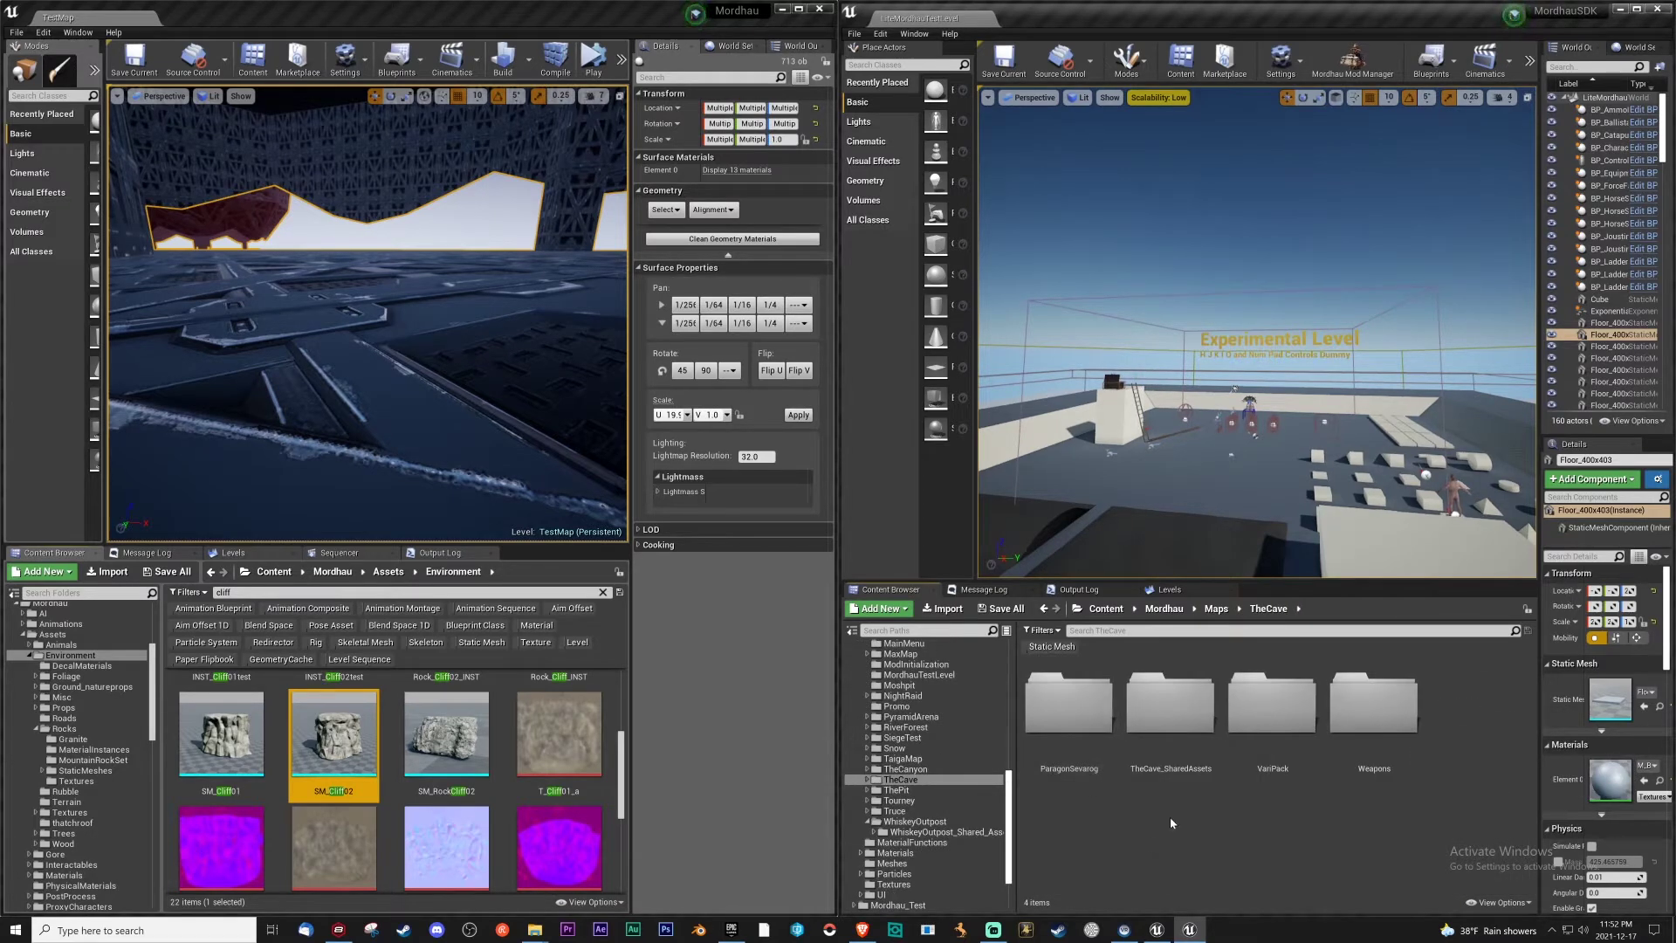
right_click(1169, 817)
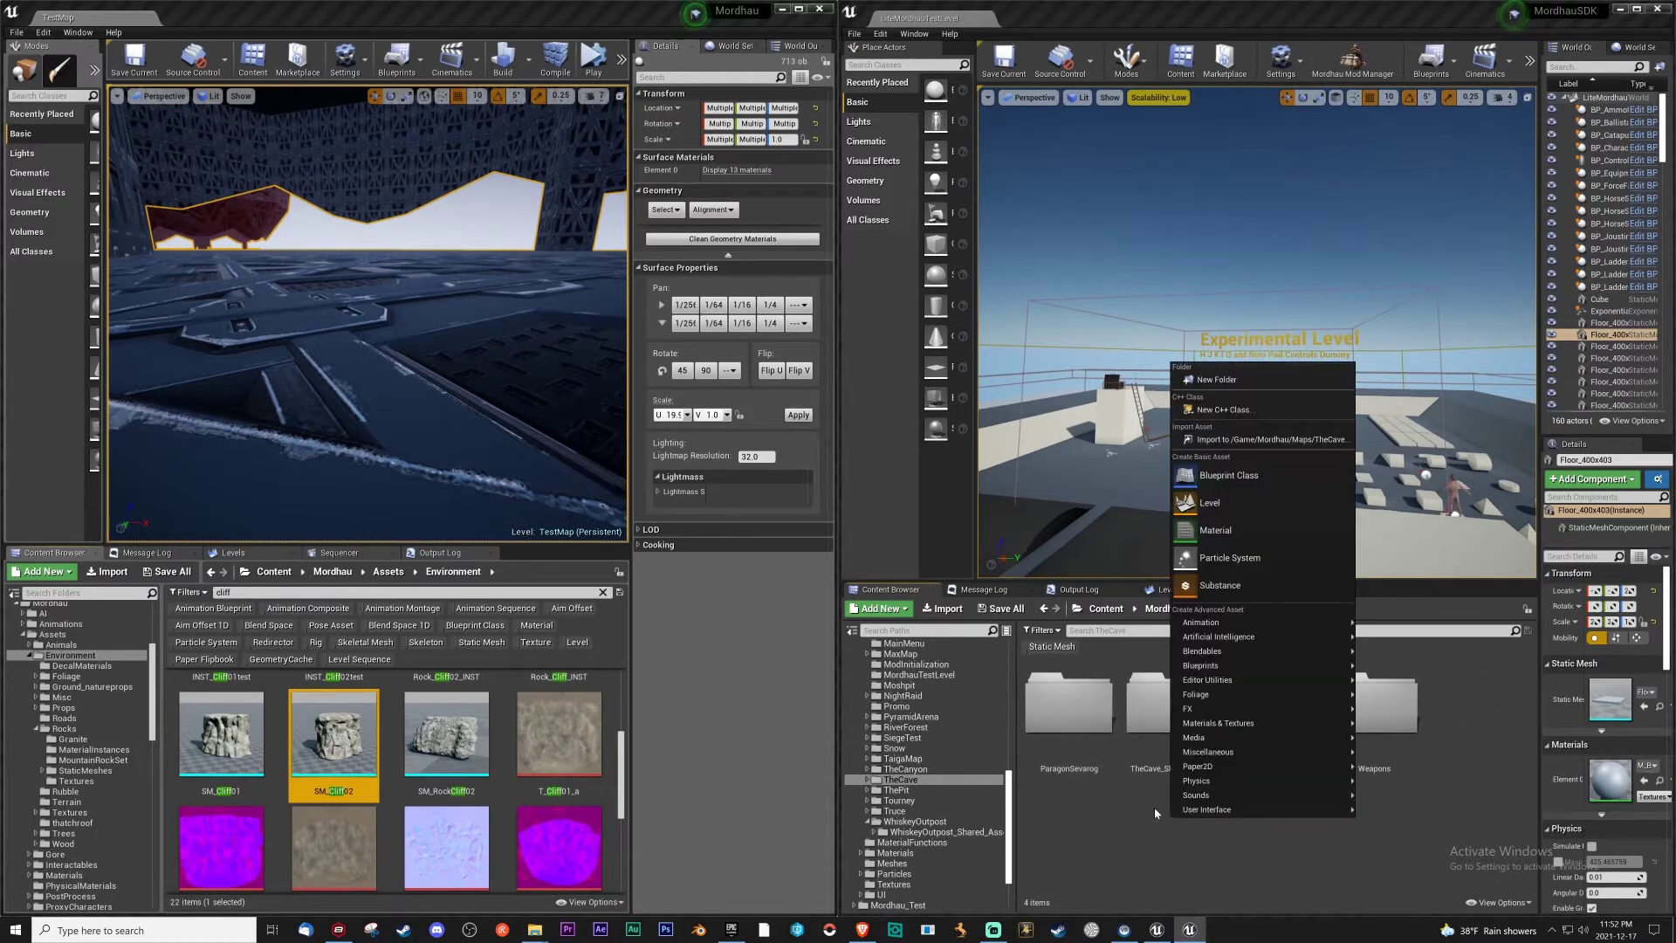
left_click(1224, 501)
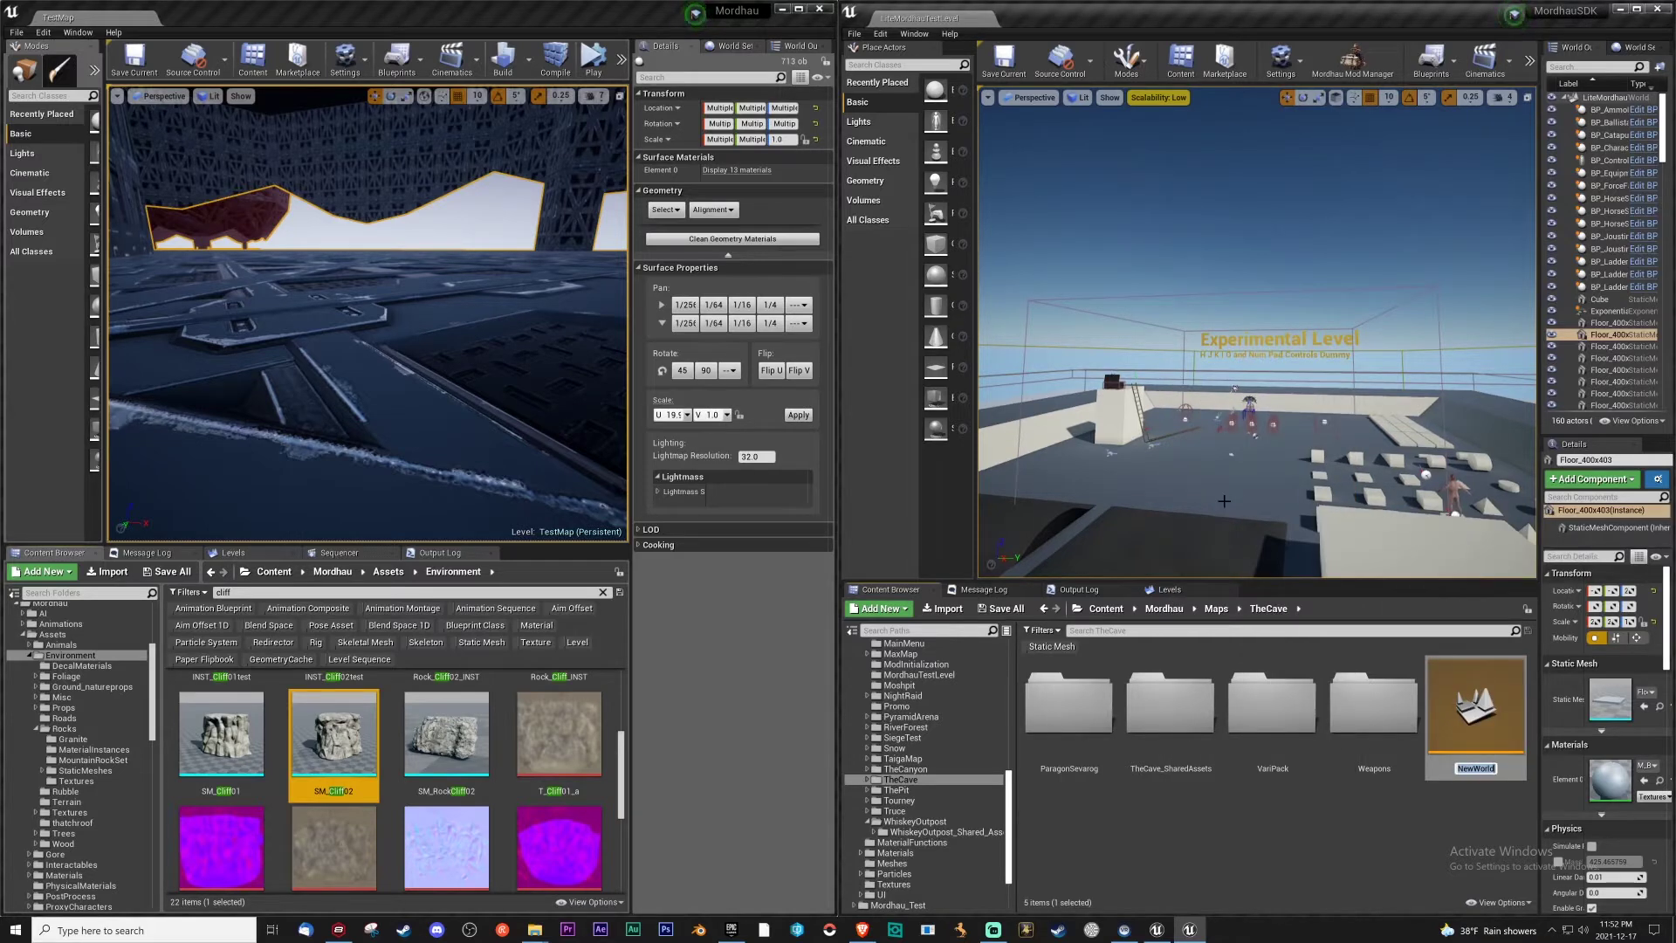
type("TheCave")
key("Return")
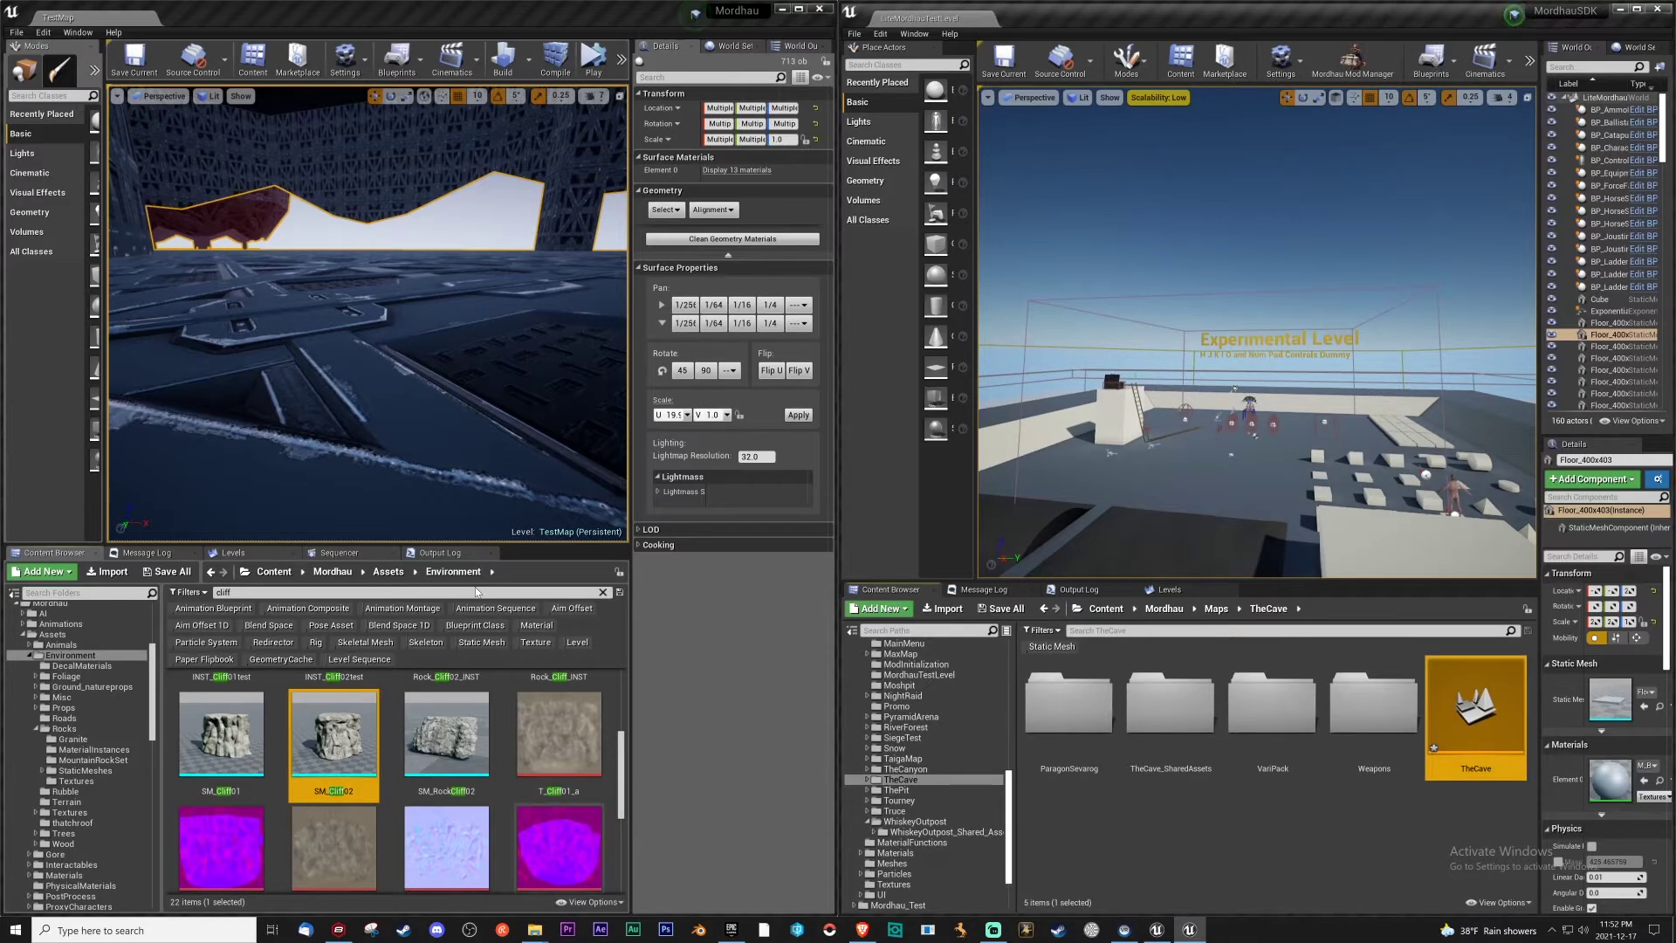
Clear the cliff filter and open the original TheCave level from Maps/TheCave without saving
left_click(345, 573)
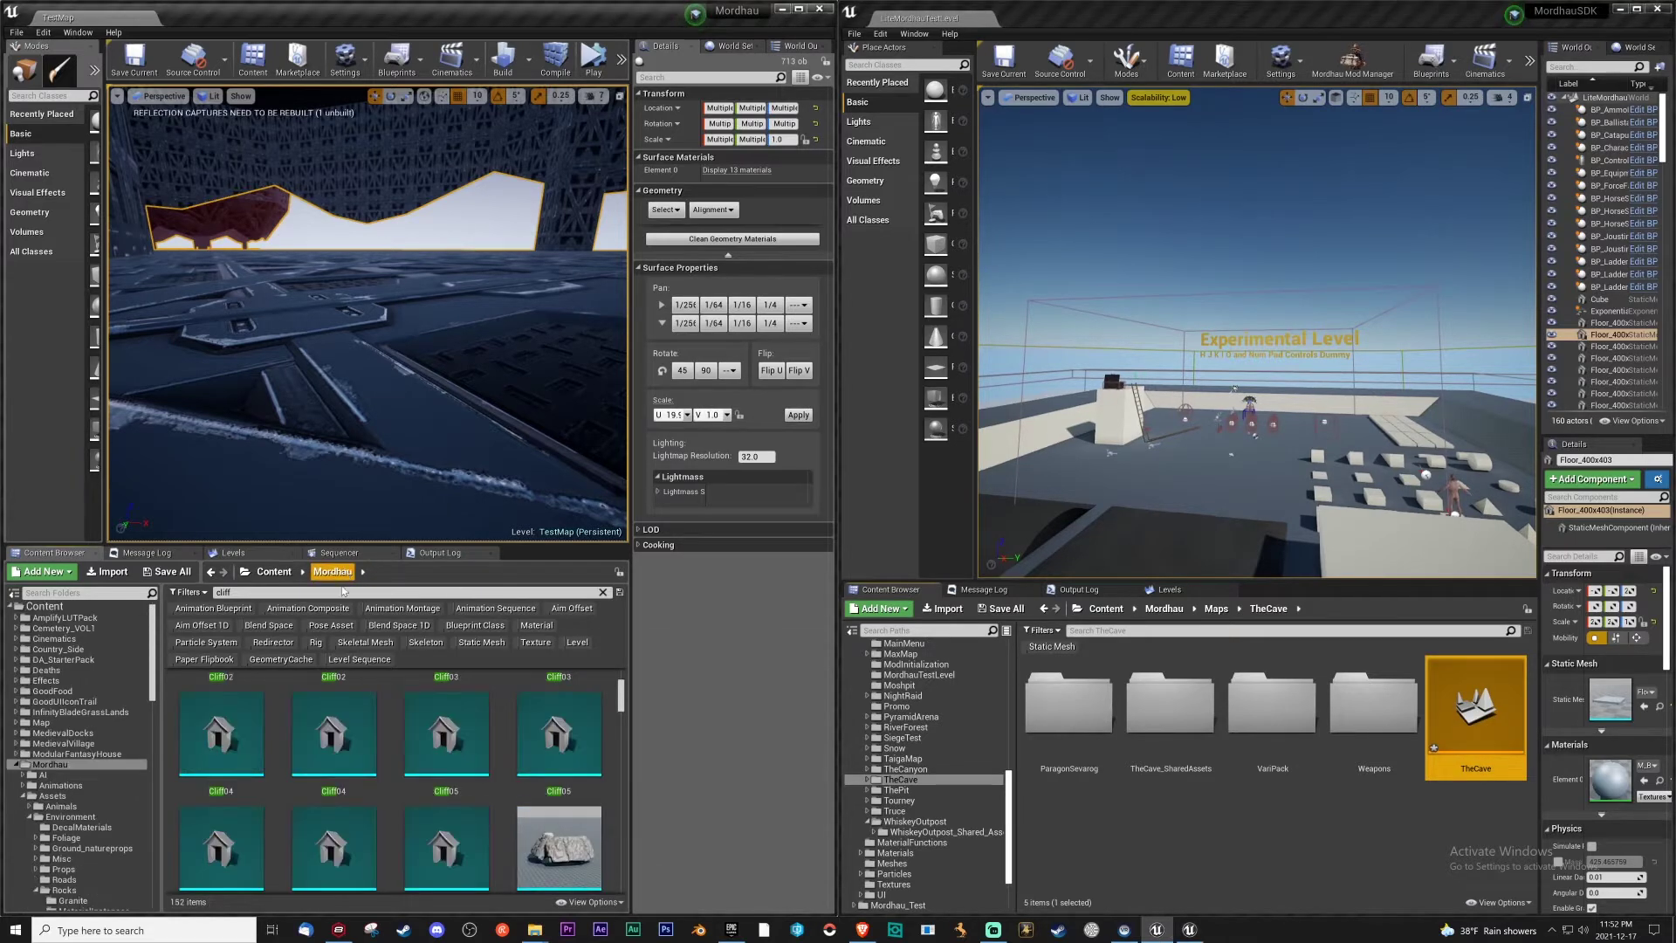
left_click(602, 592)
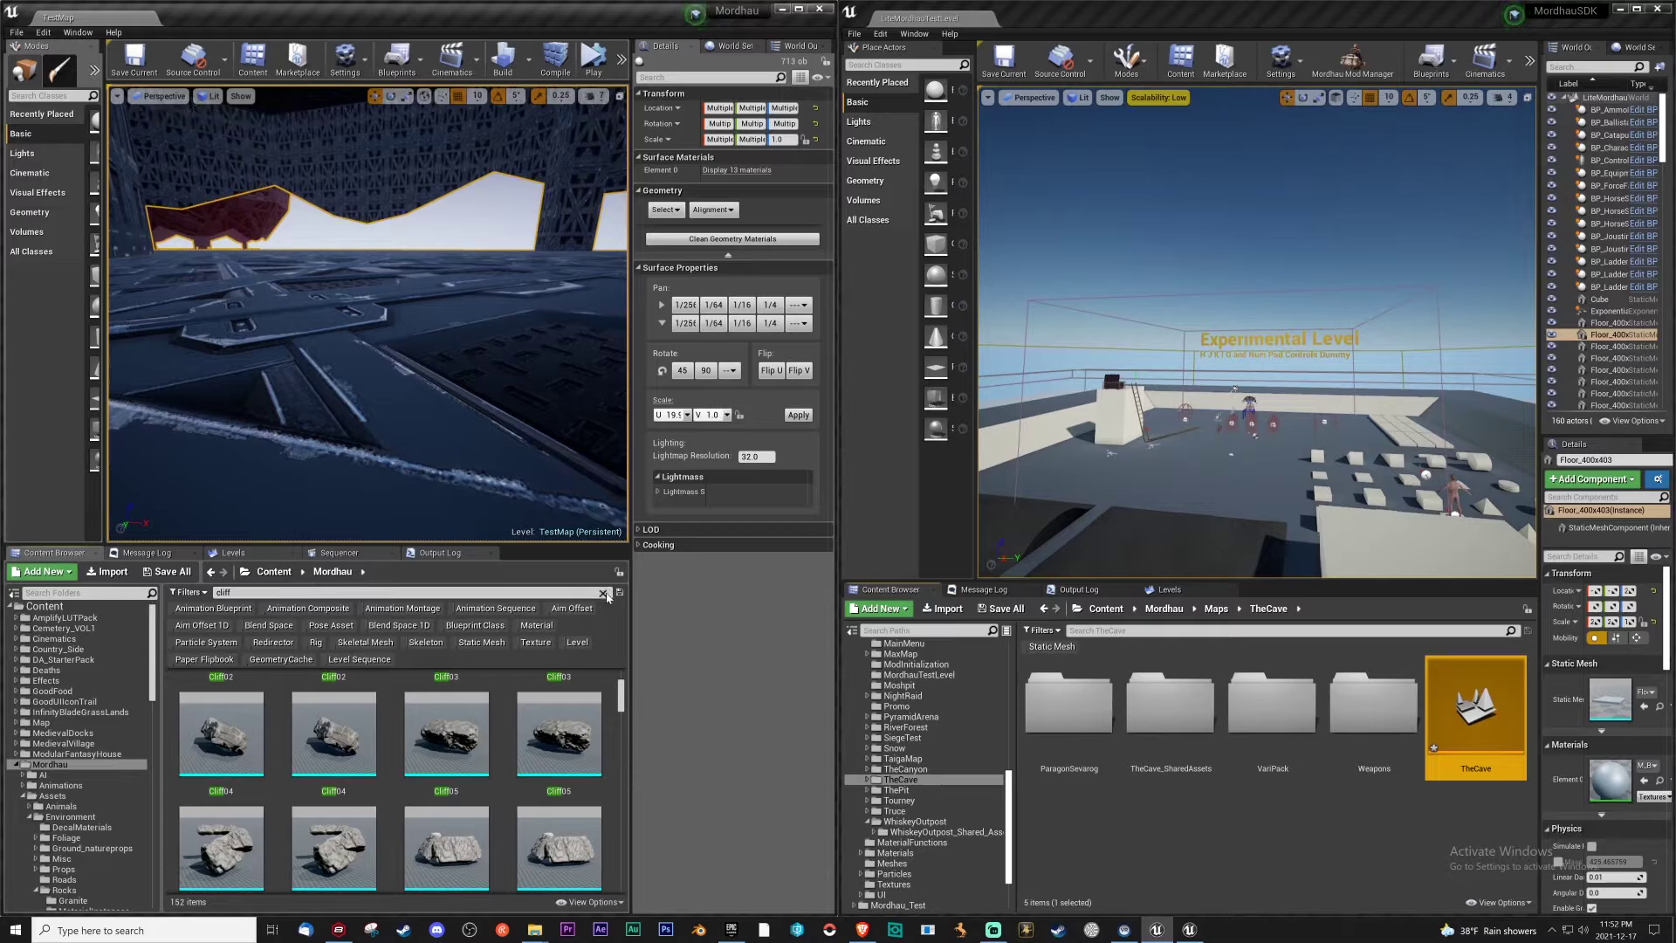
scroll(463, 759, "down", 1)
double_click(462, 759)
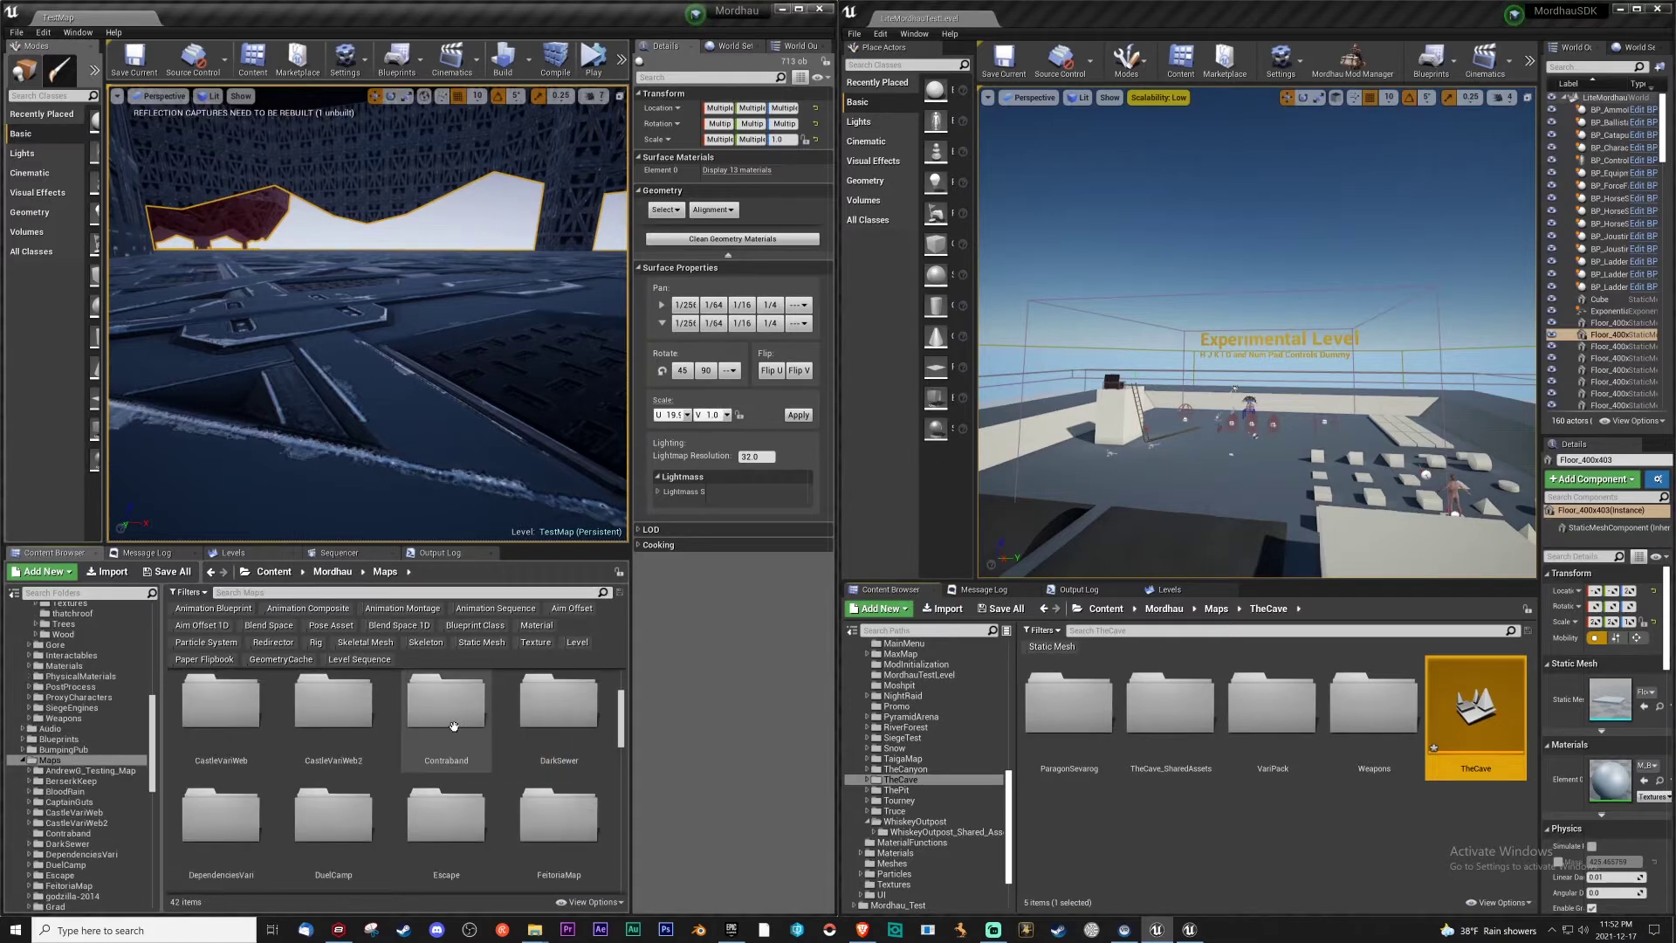
scroll(455, 742, "down", 3)
scroll(456, 740, "down", 5)
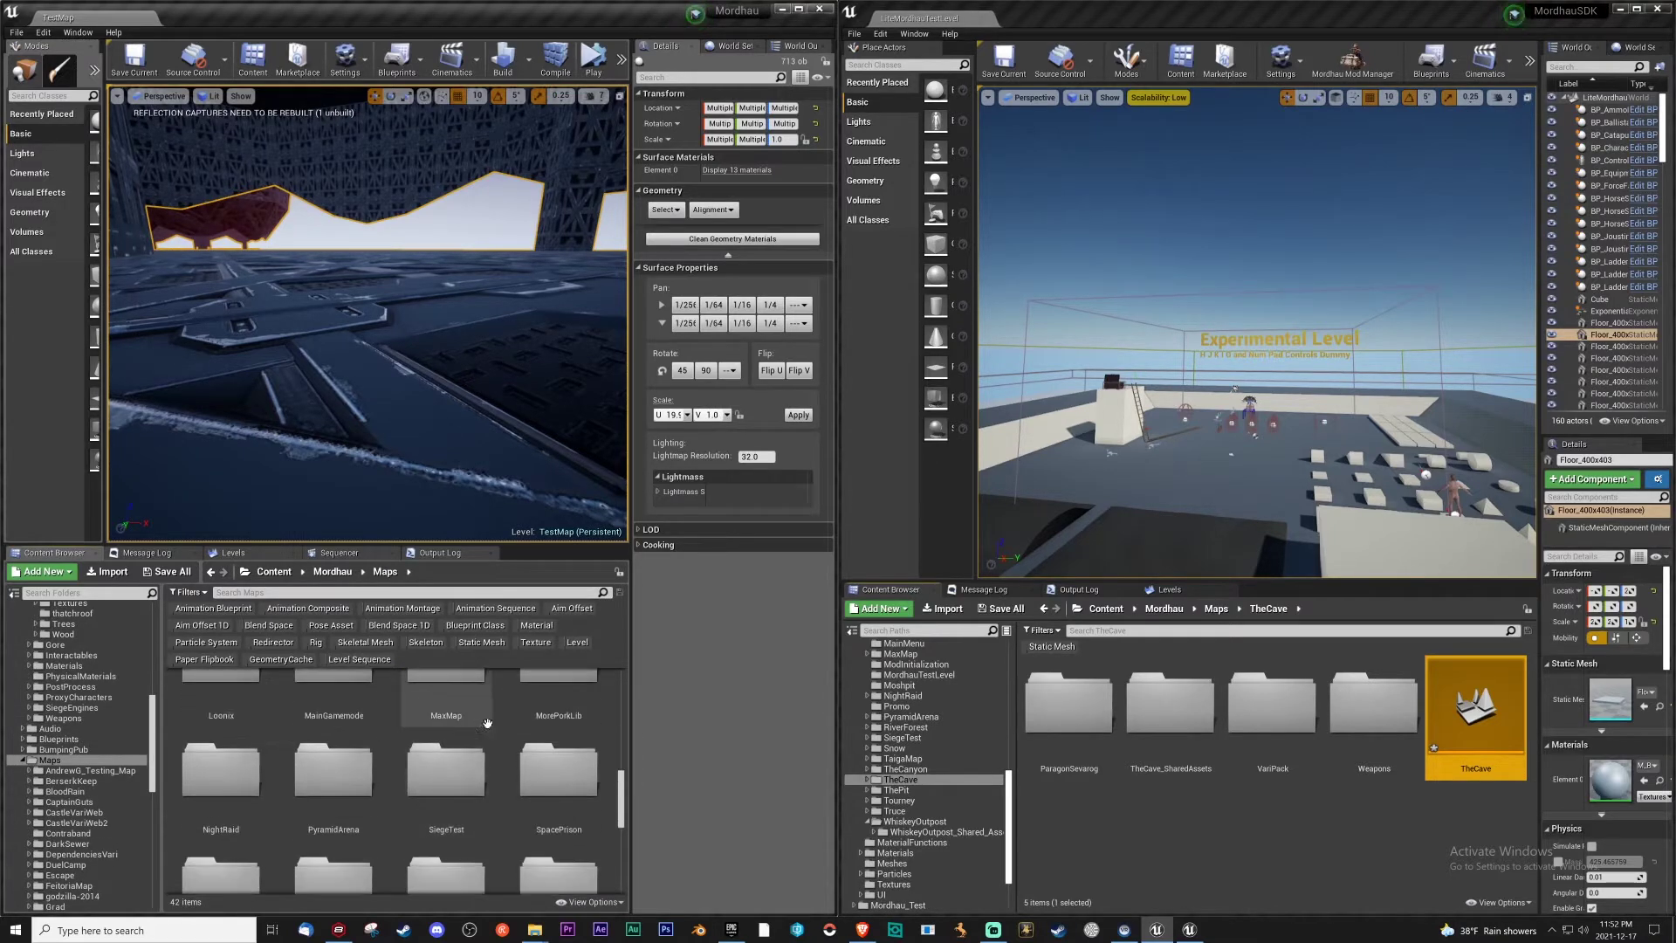
scroll(496, 733, "down", 2)
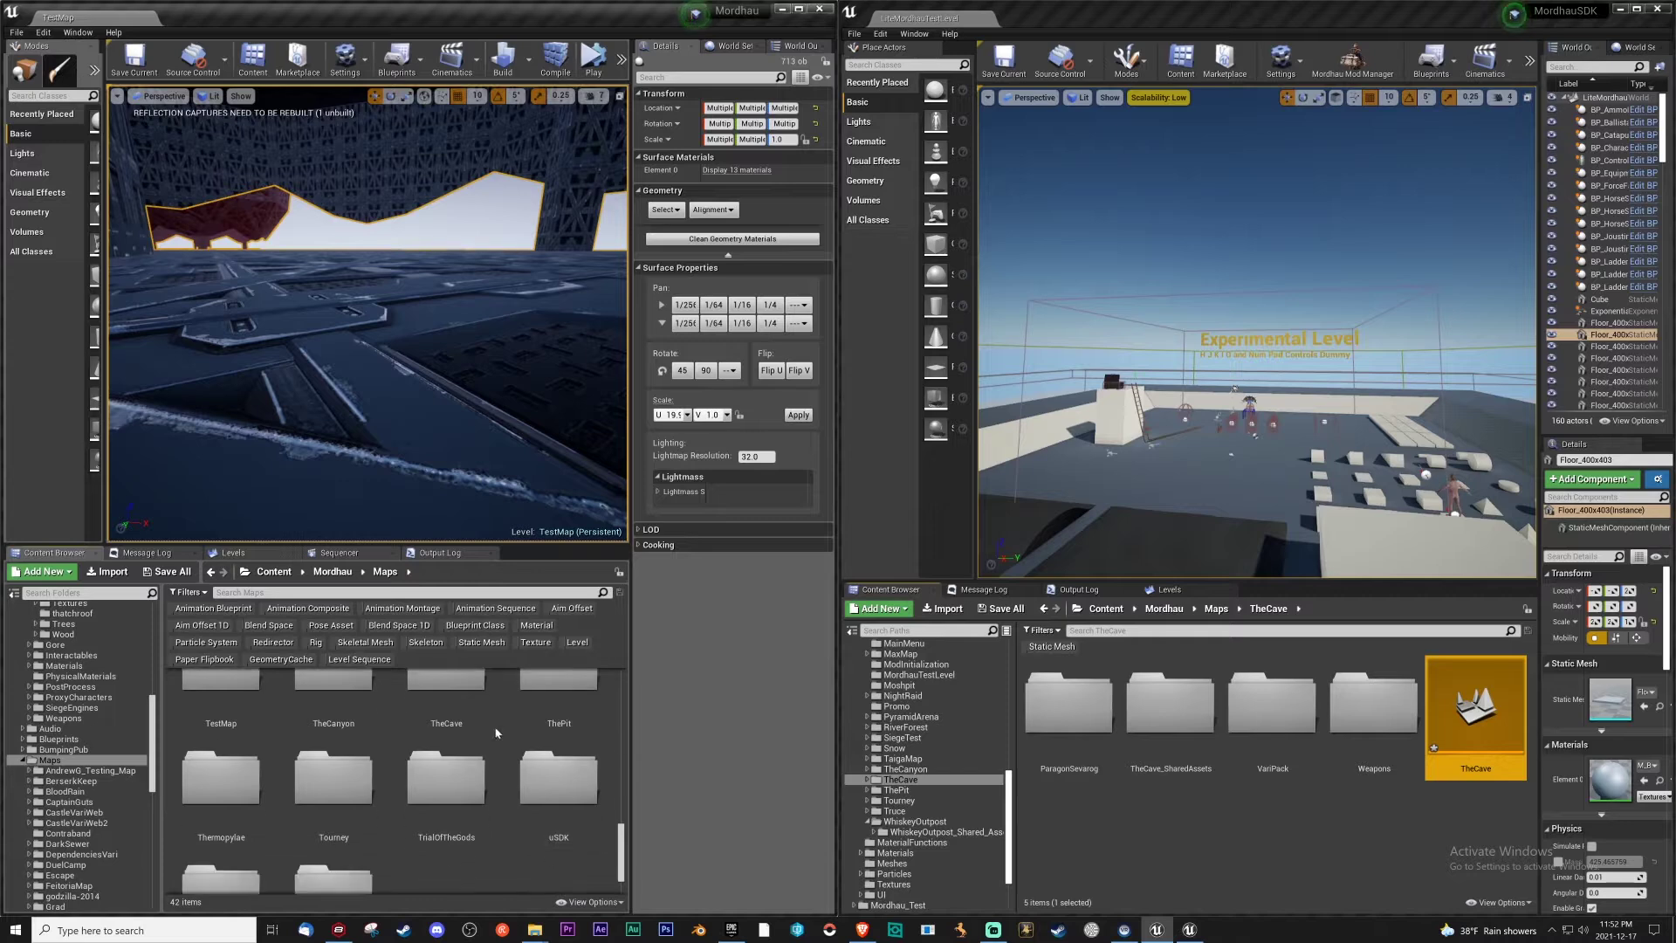
double_click(446, 698)
double_click(240, 851)
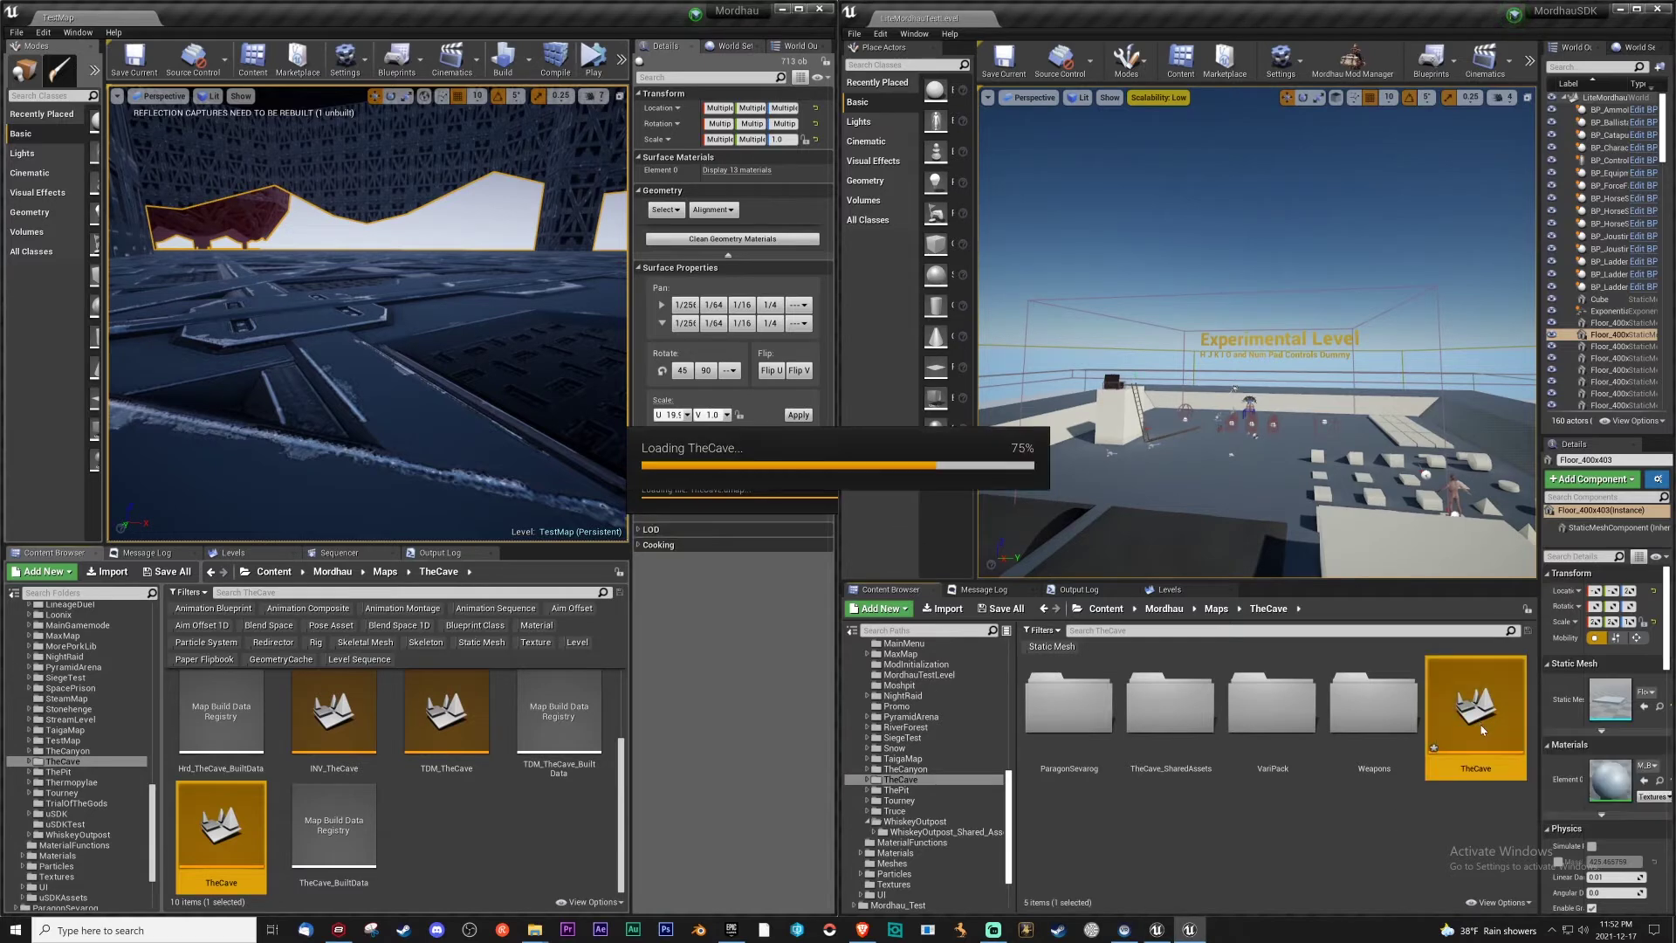
left_click(900, 585)
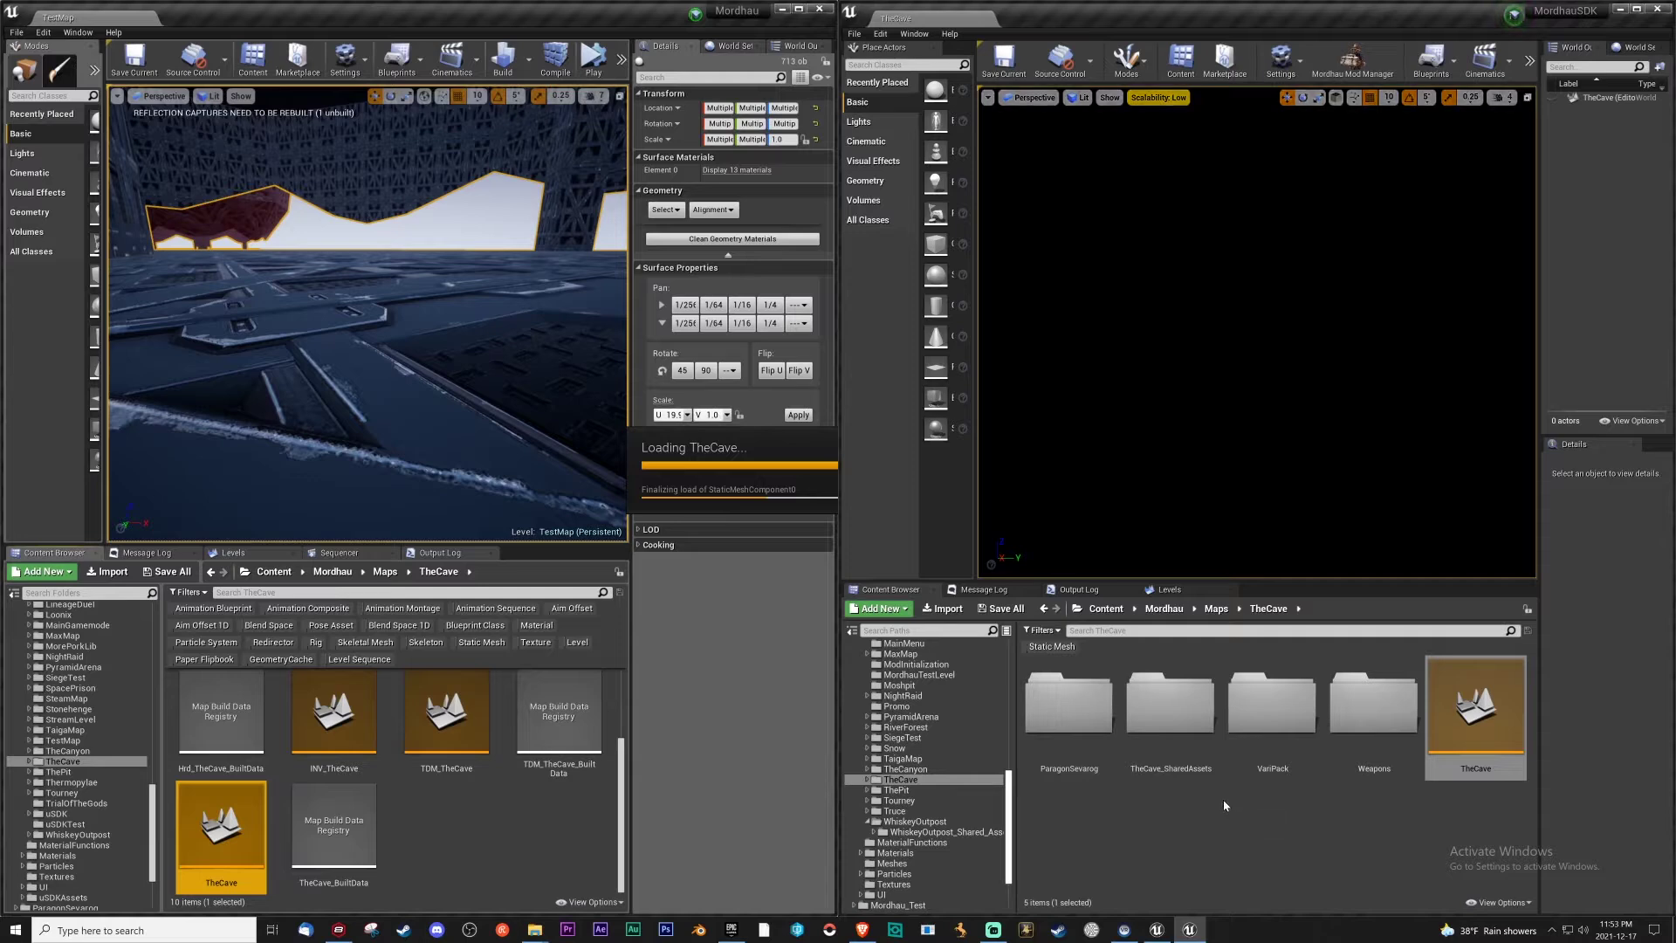
Open TheCave_SharedAssets in the SDK Content Browser and select BP_HordeEnemy_Boss1_Child
double_click(1170, 702)
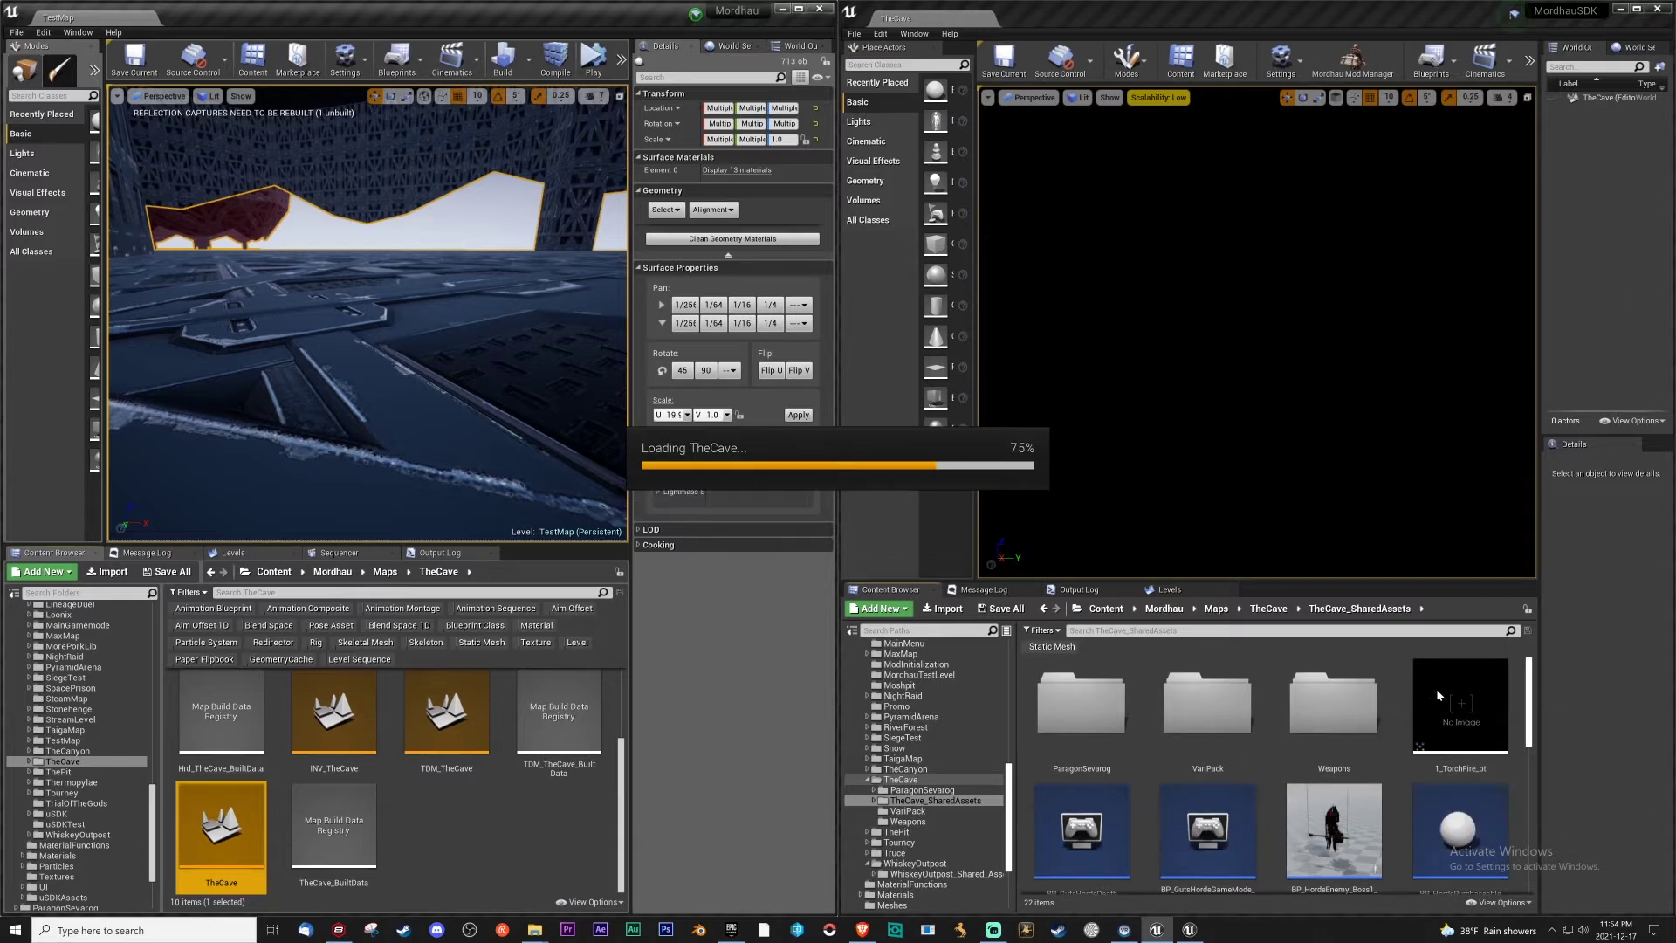
left_click(1349, 849)
scroll(1348, 849, "down", 1)
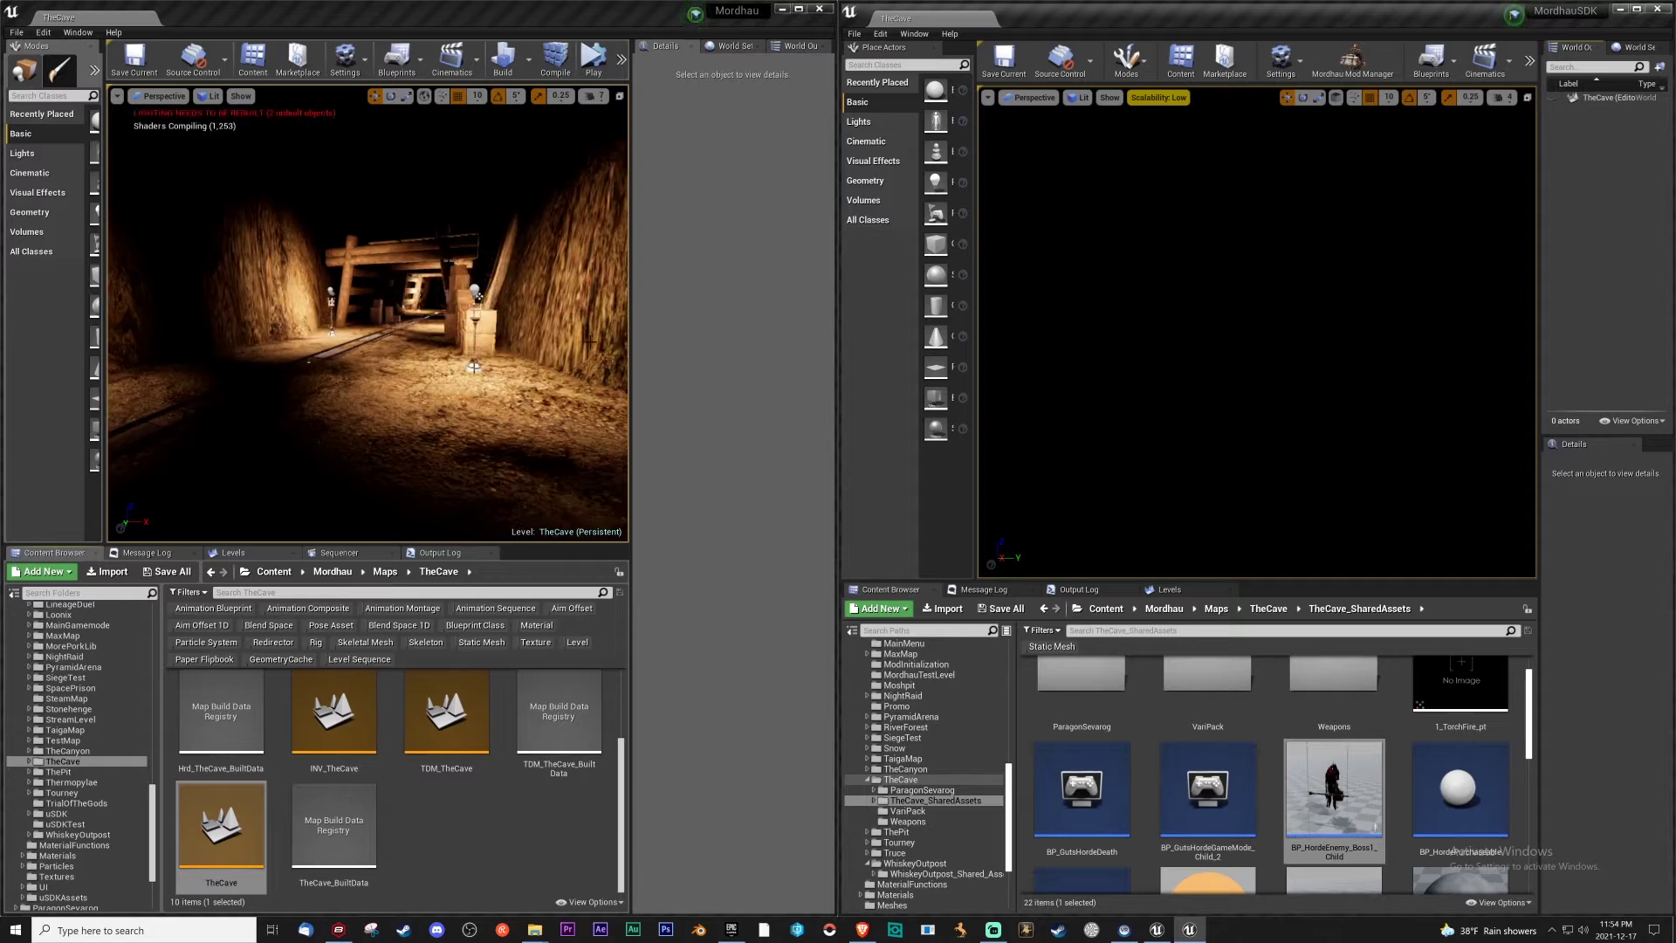
left_click(790, 41)
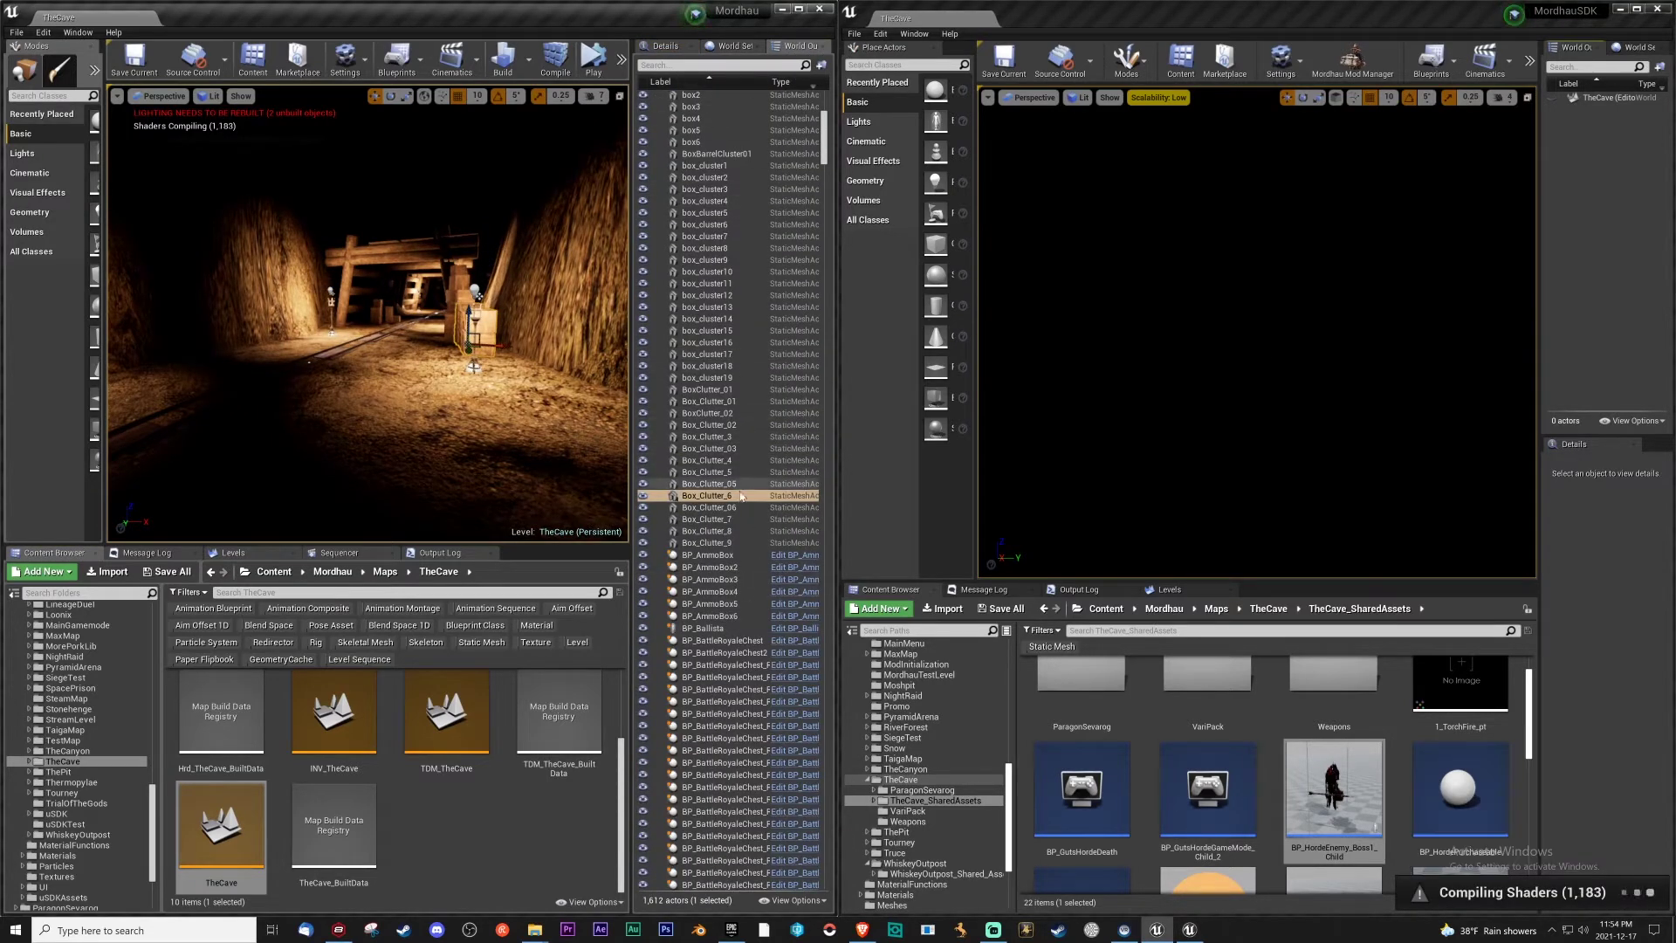
left_click(661, 46)
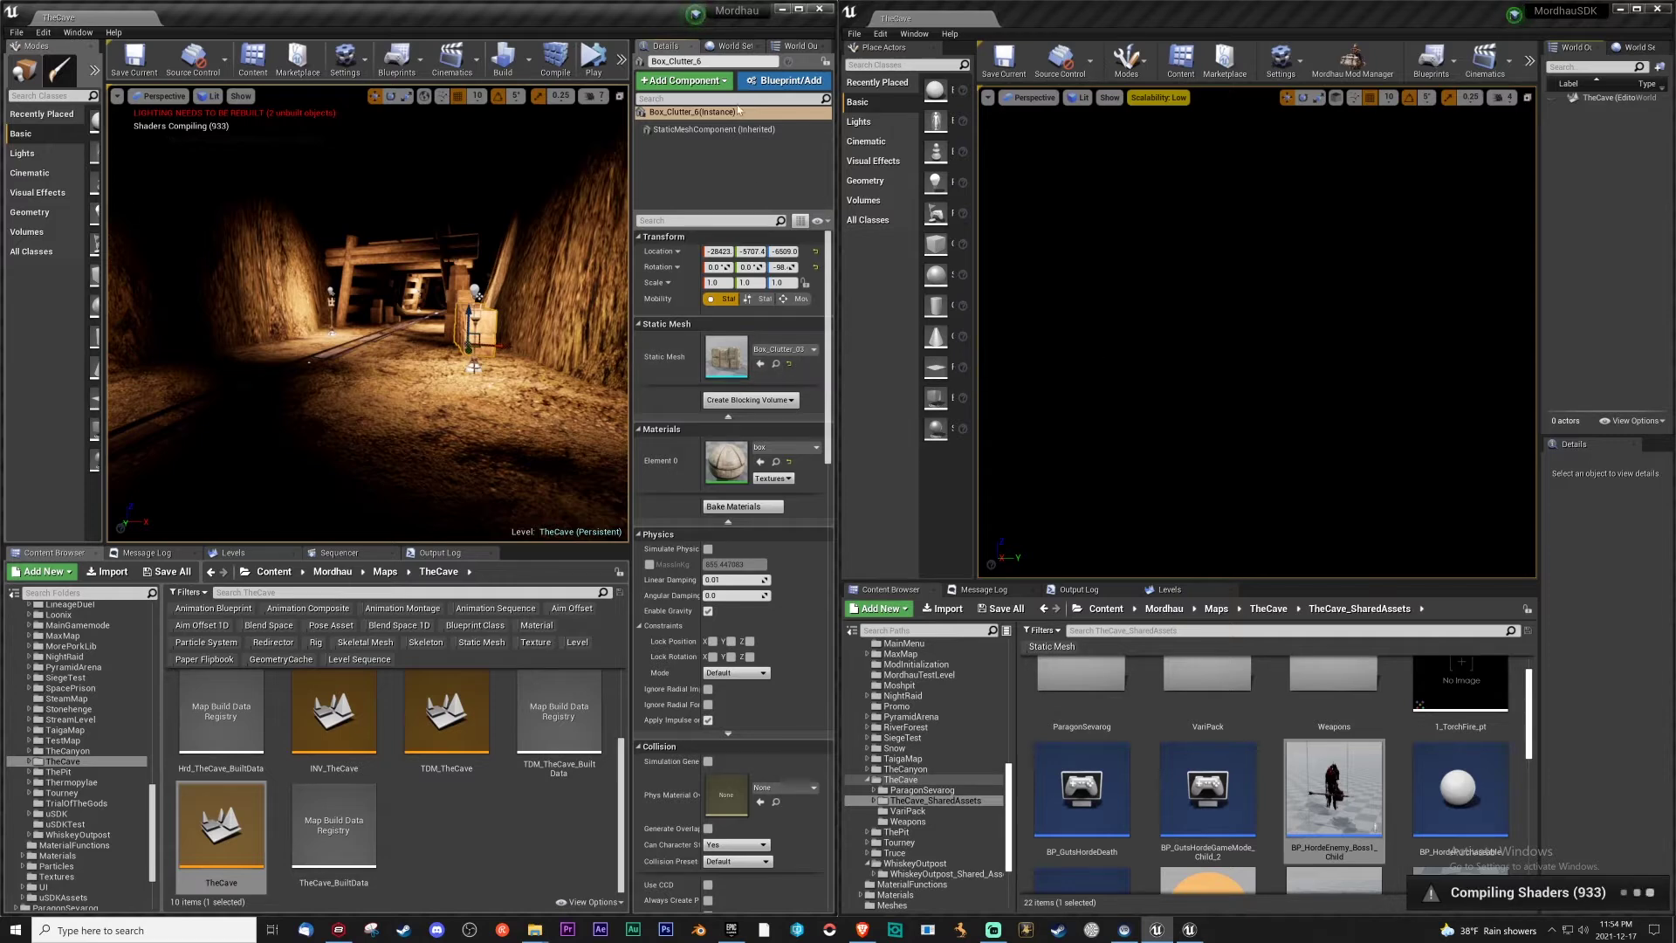
left_click(799, 45)
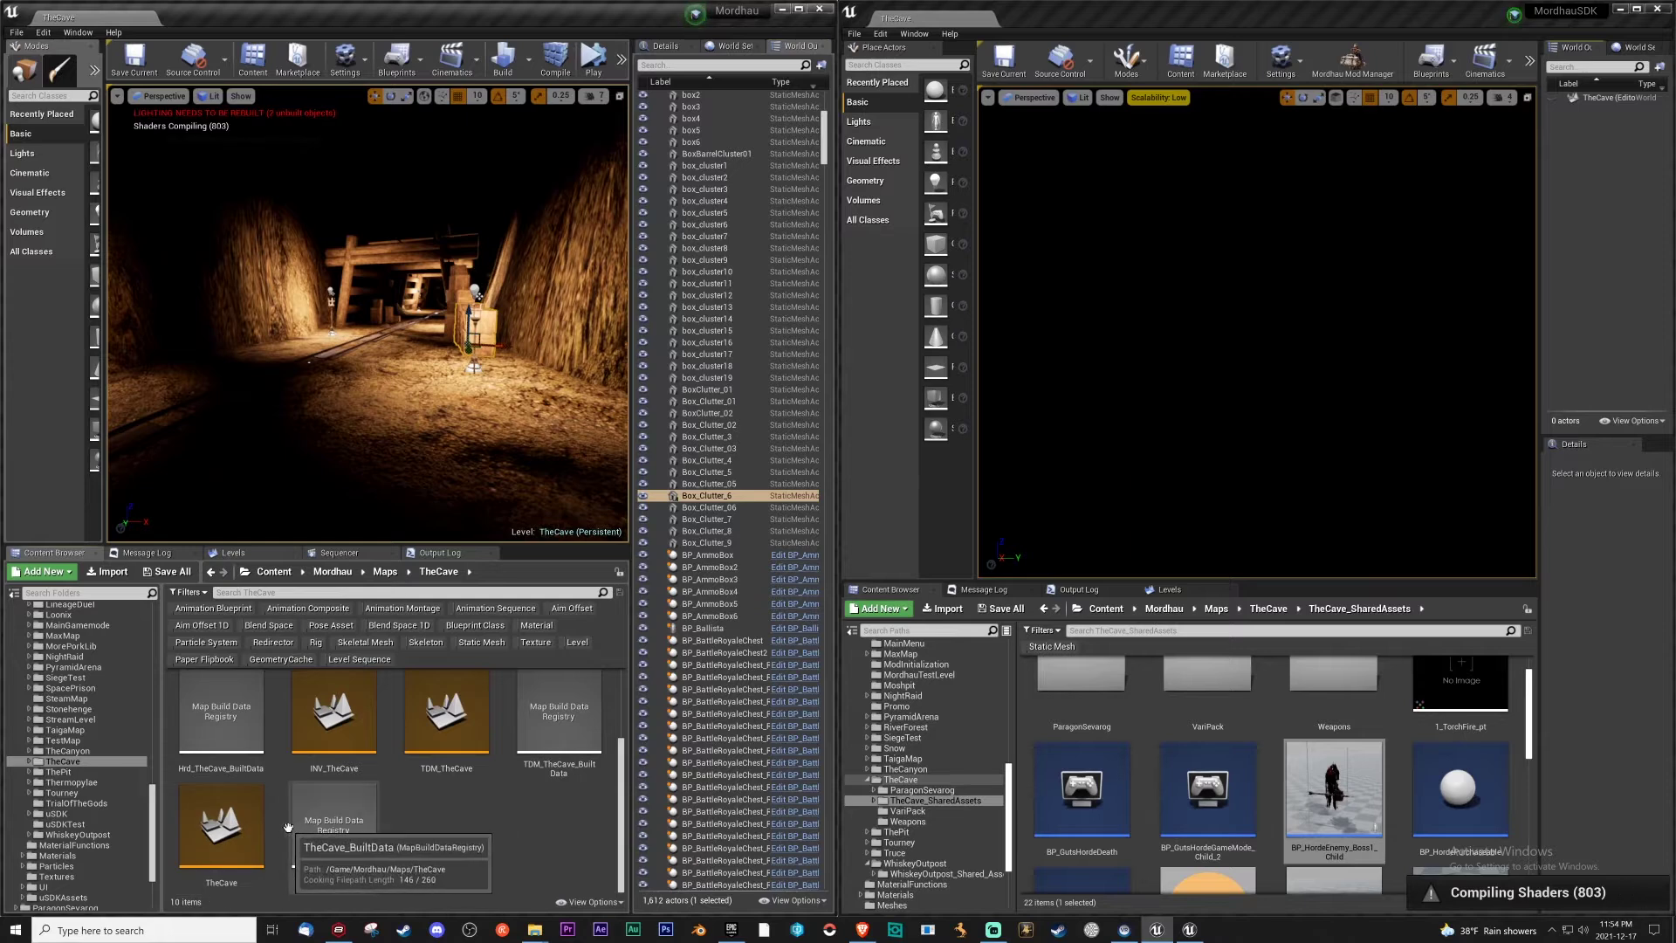
left_click(398, 844)
scroll(398, 844, "up", 1)
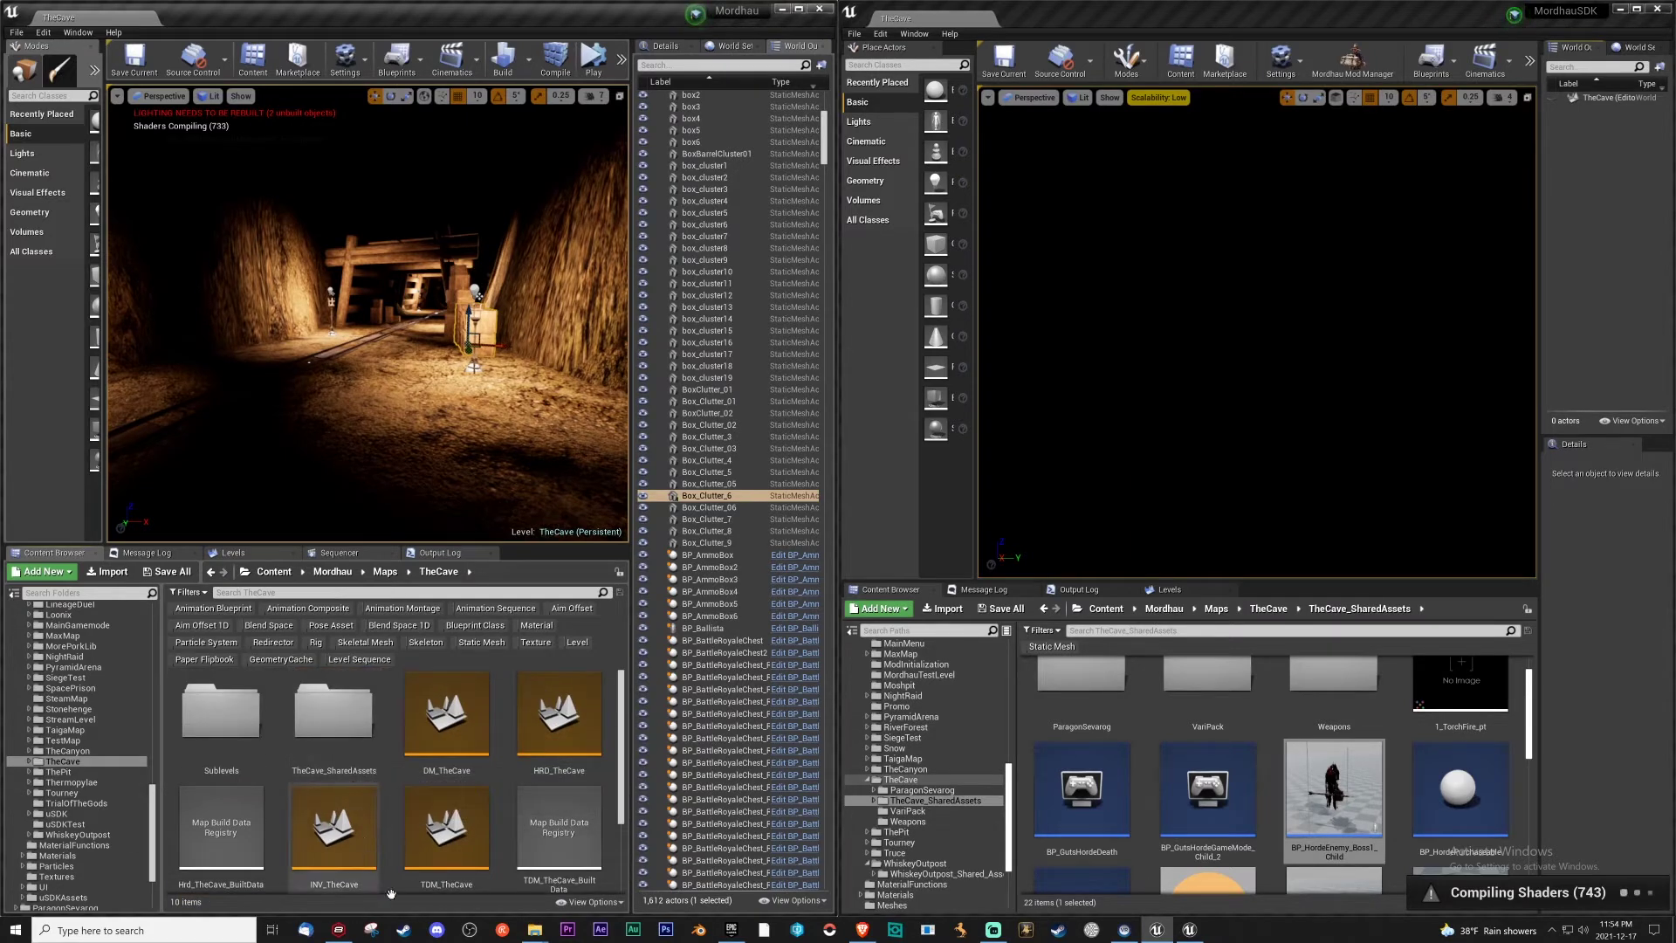
scroll(401, 722, "down", 1)
scroll(401, 716, "down", 1)
left_click(334, 855)
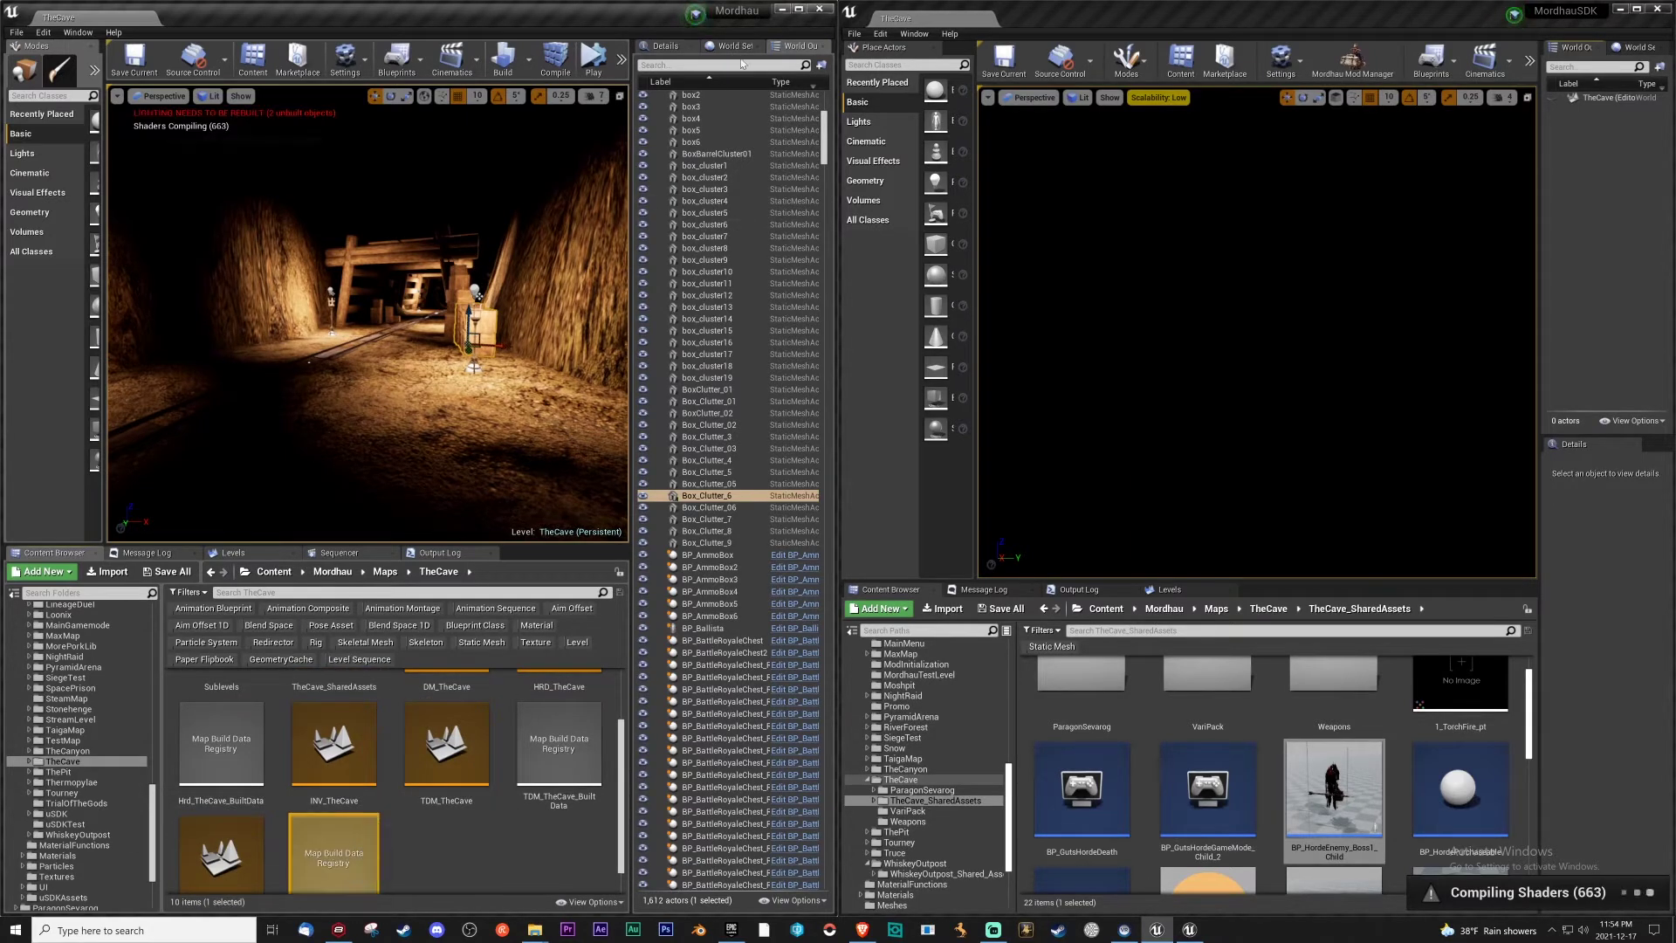
left_click(675, 49)
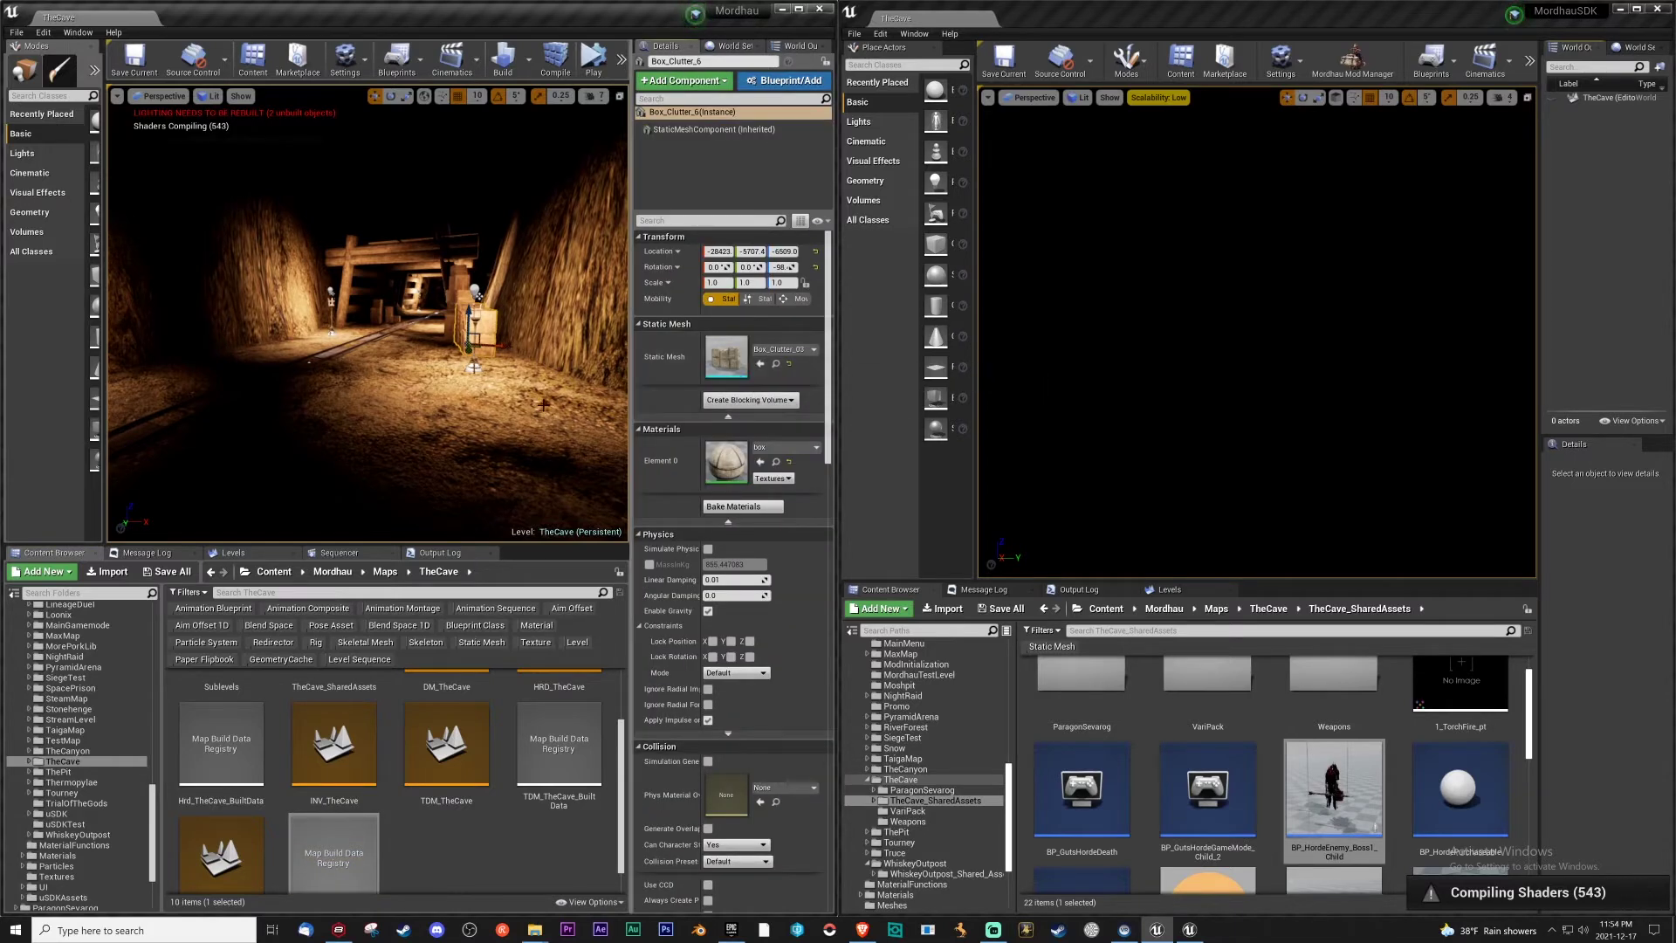
scroll(303, 846, "down", 2)
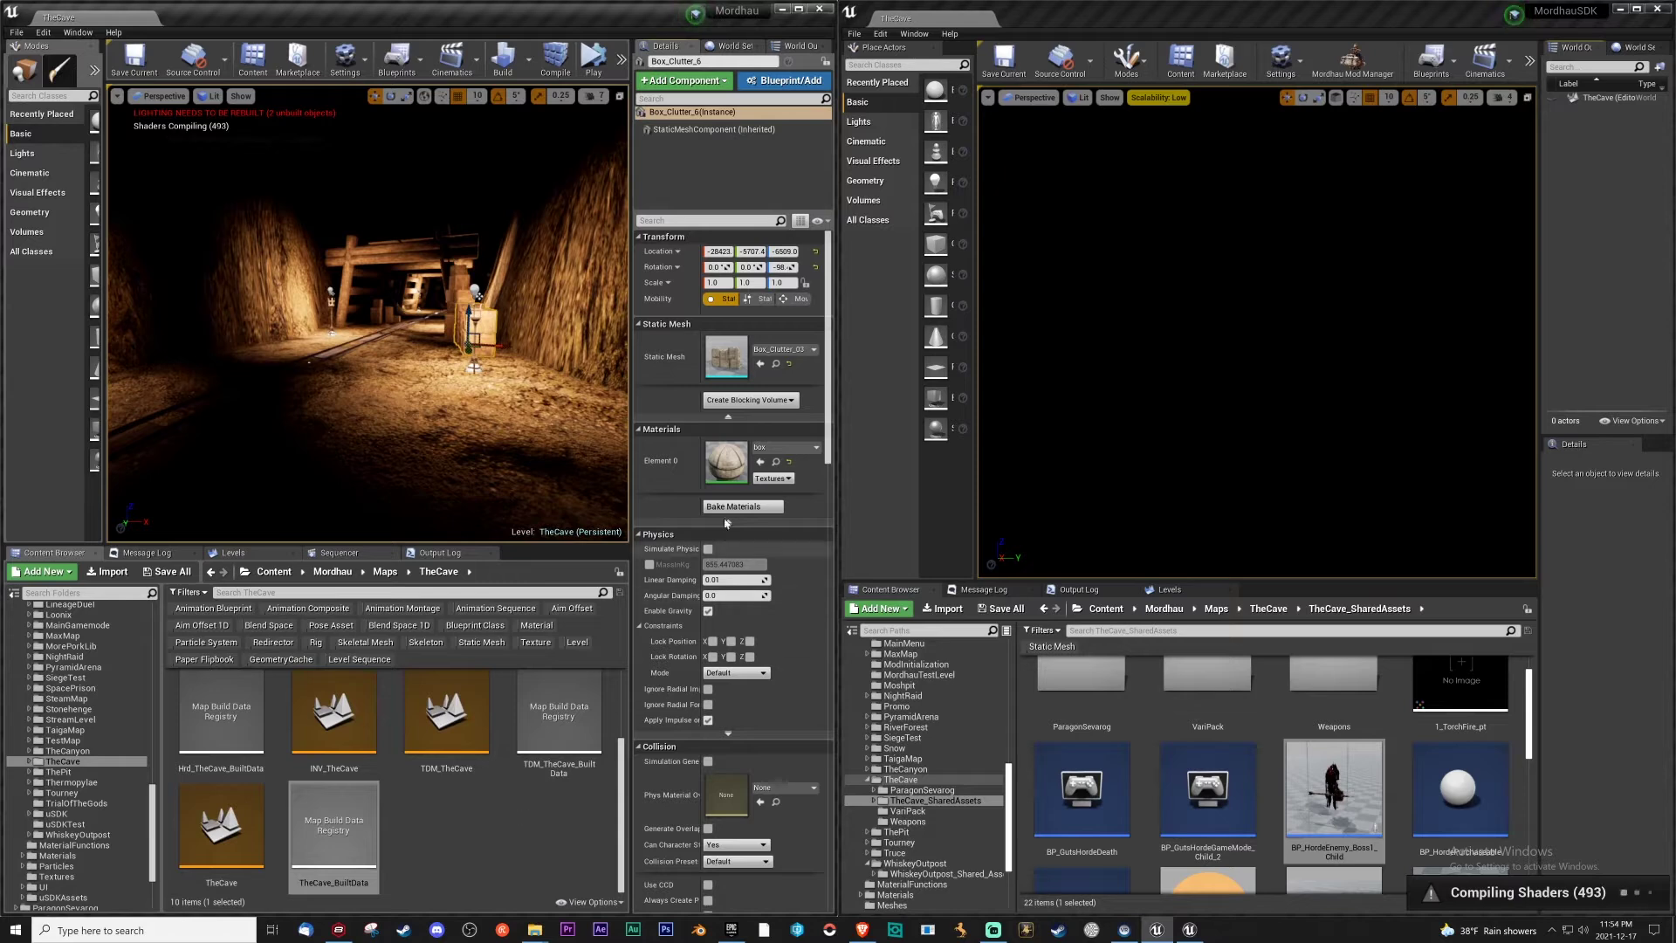
left_click(1563, 539)
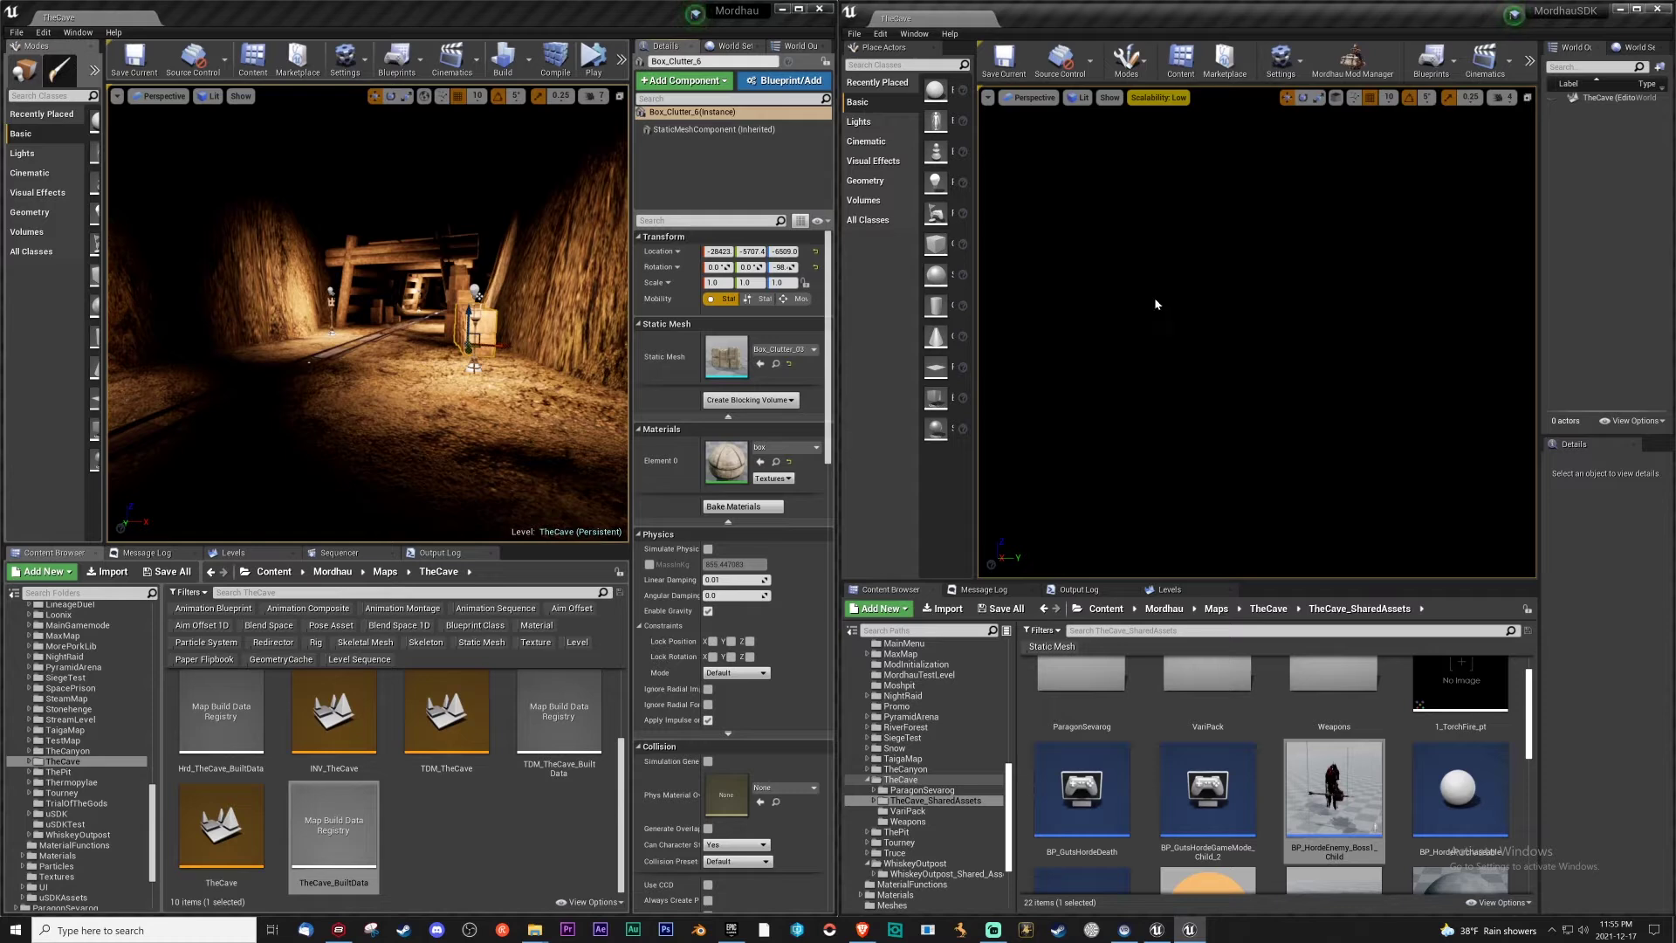
Select all actors in the original cave with Ctrl+A, copy them, and focus the SDK editor
left_click(298, 315)
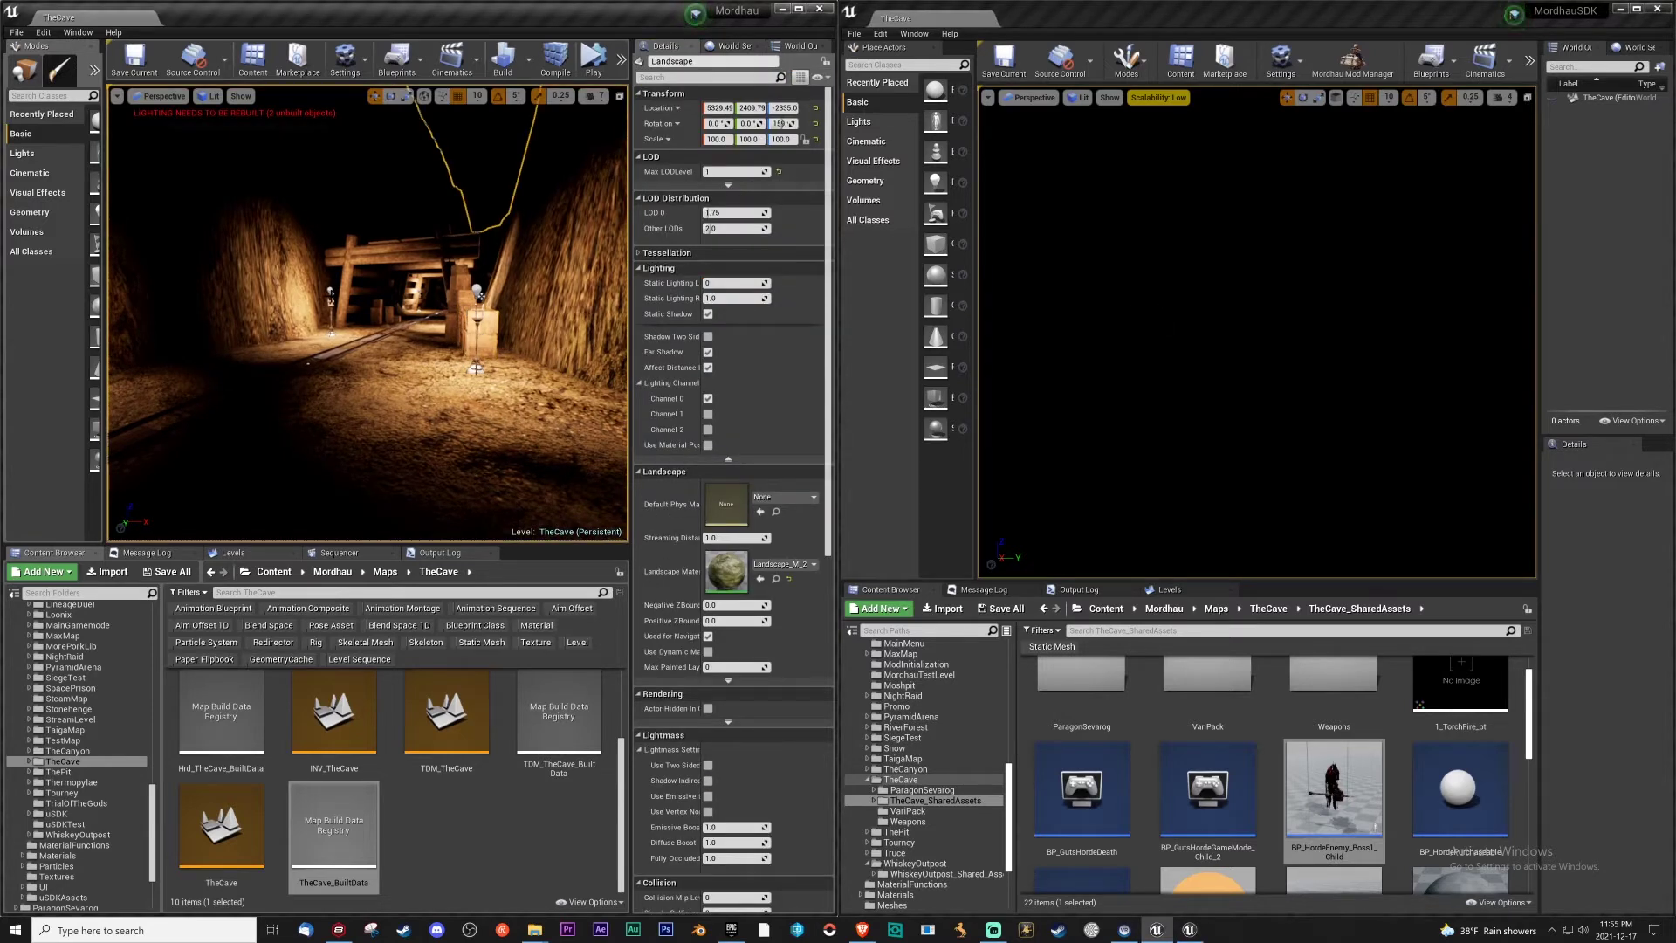
key("ctrl+a")
key("ctrl+c")
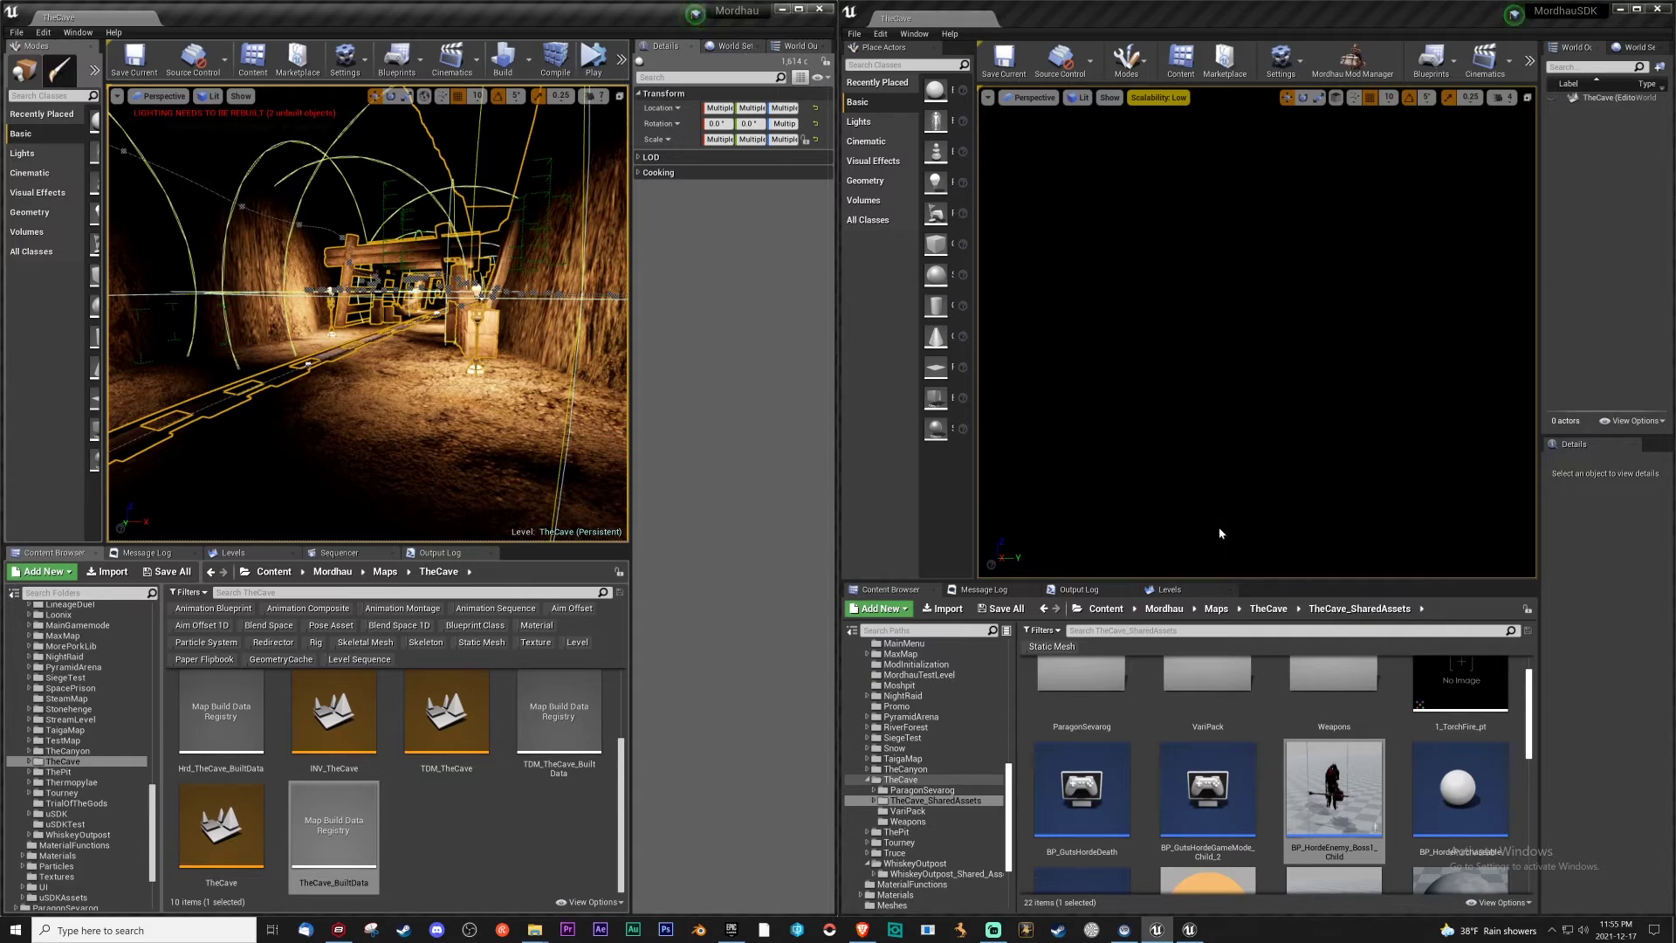
left_click(1216, 432)
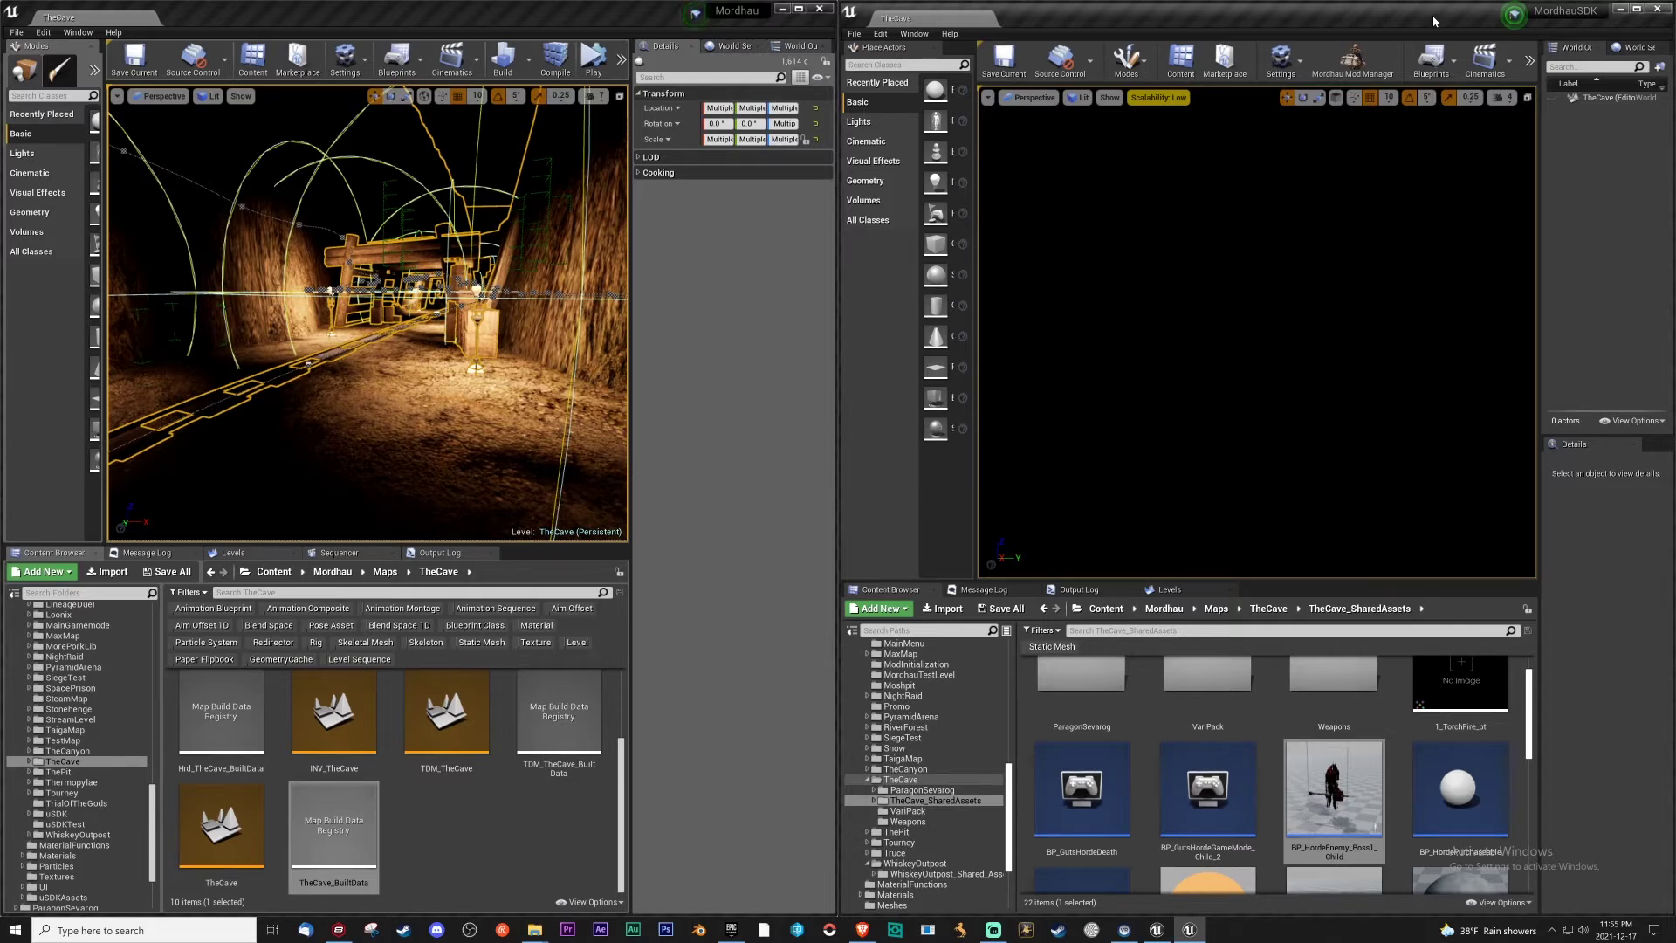
Select the crate Box_Clutter_6 and copy its Location value
scroll(520, 841, "up", 2)
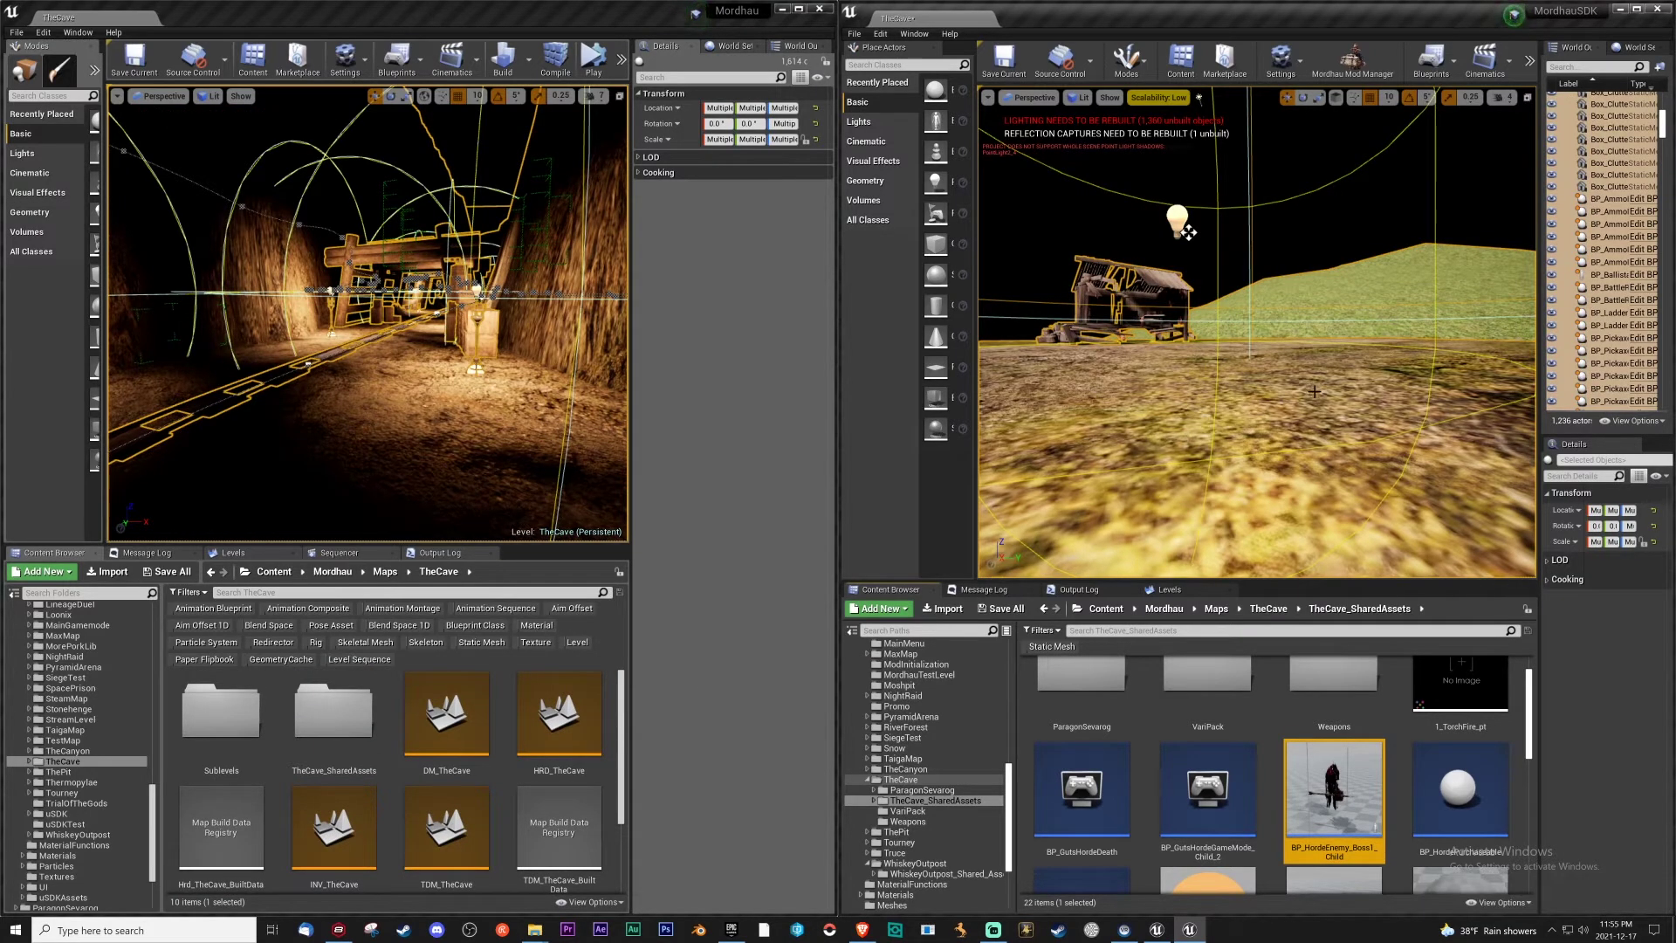
mouse_move(1314, 392)
left_mouse_down()
mouse_move(1467, 397)
mouse_move(1327, 398)
mouse_move(1320, 340)
mouse_move(1316, 410)
mouse_move(1321, 375)
left_mouse_up()
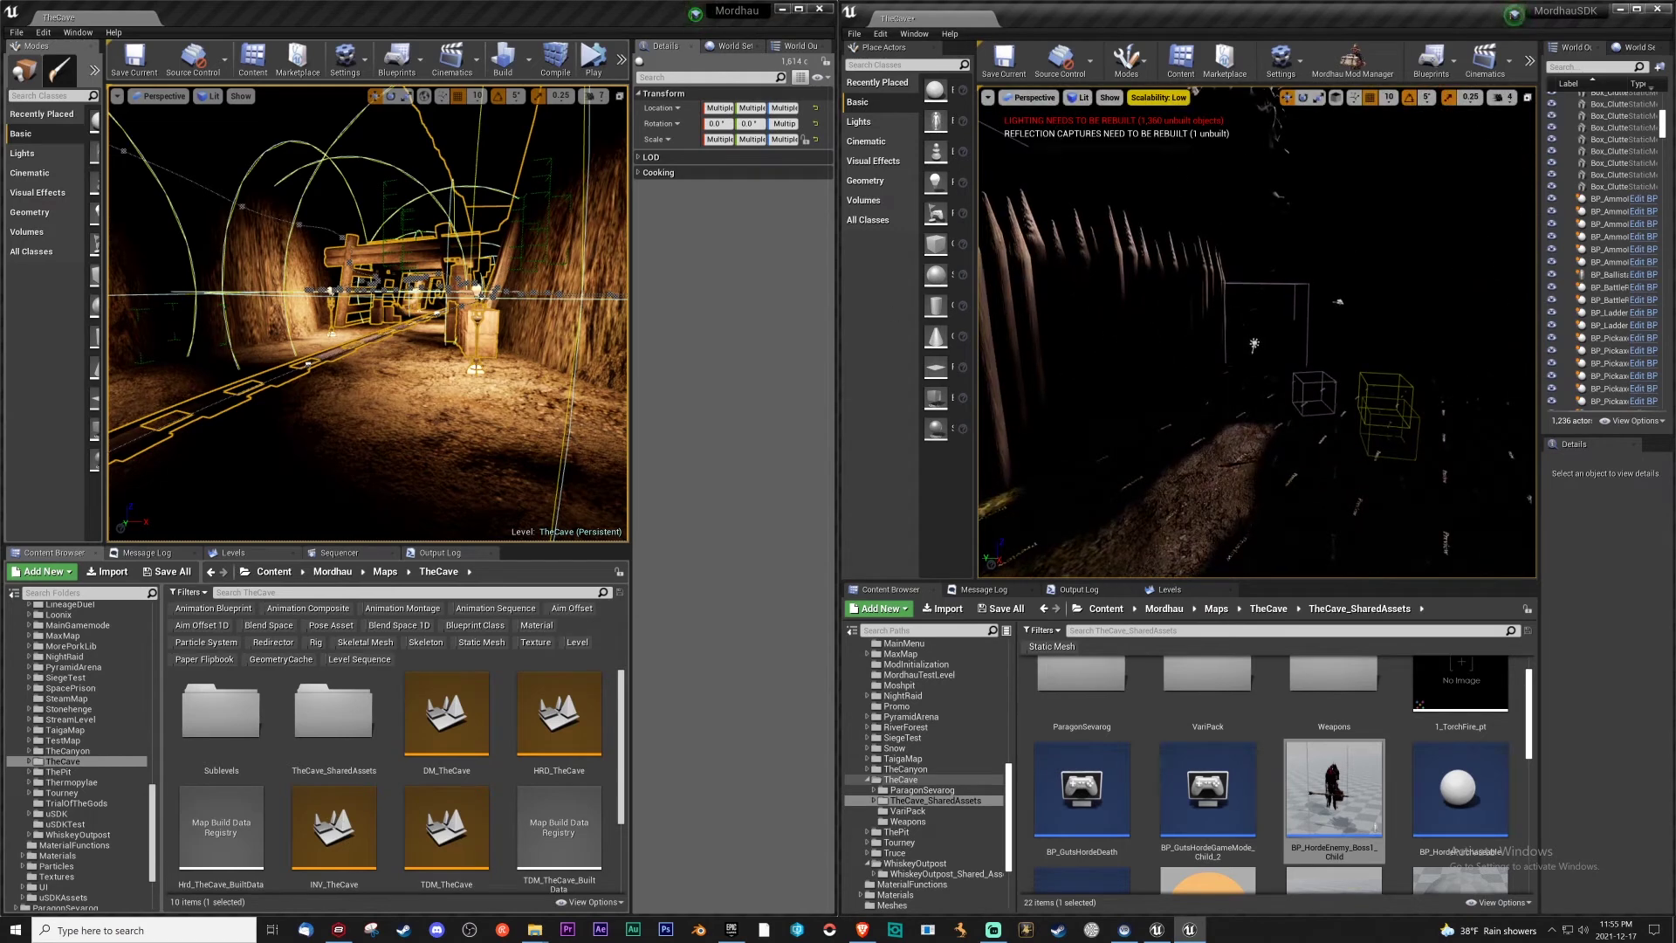
left_click(488, 351)
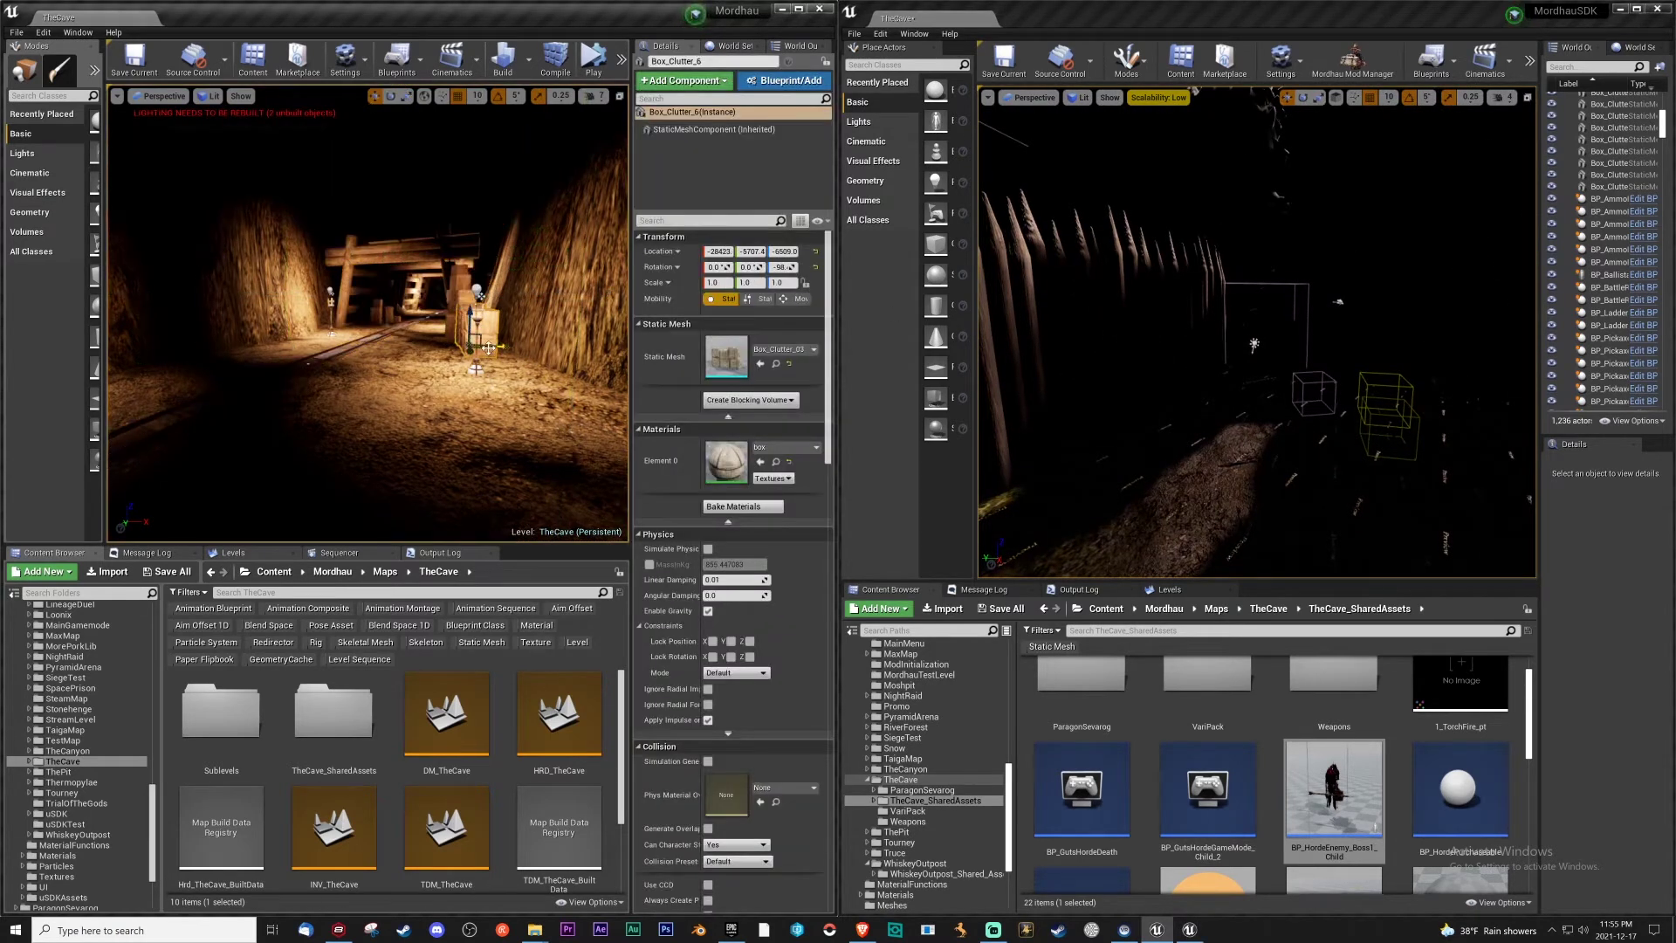
right_click(696, 259)
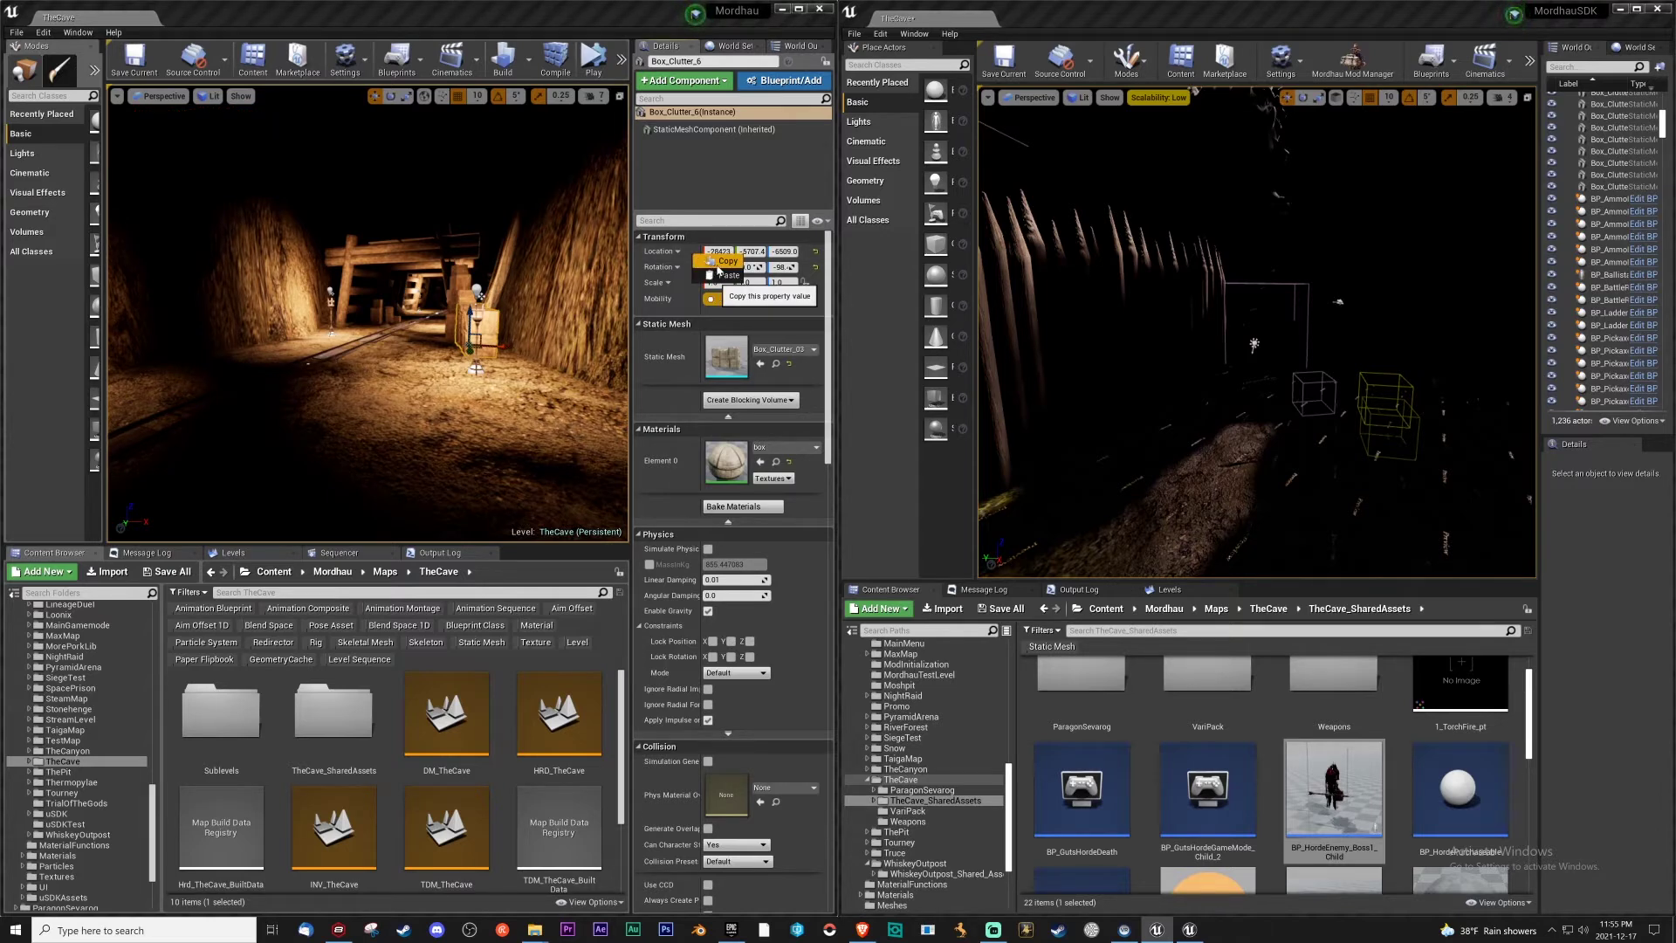
left_click(725, 261)
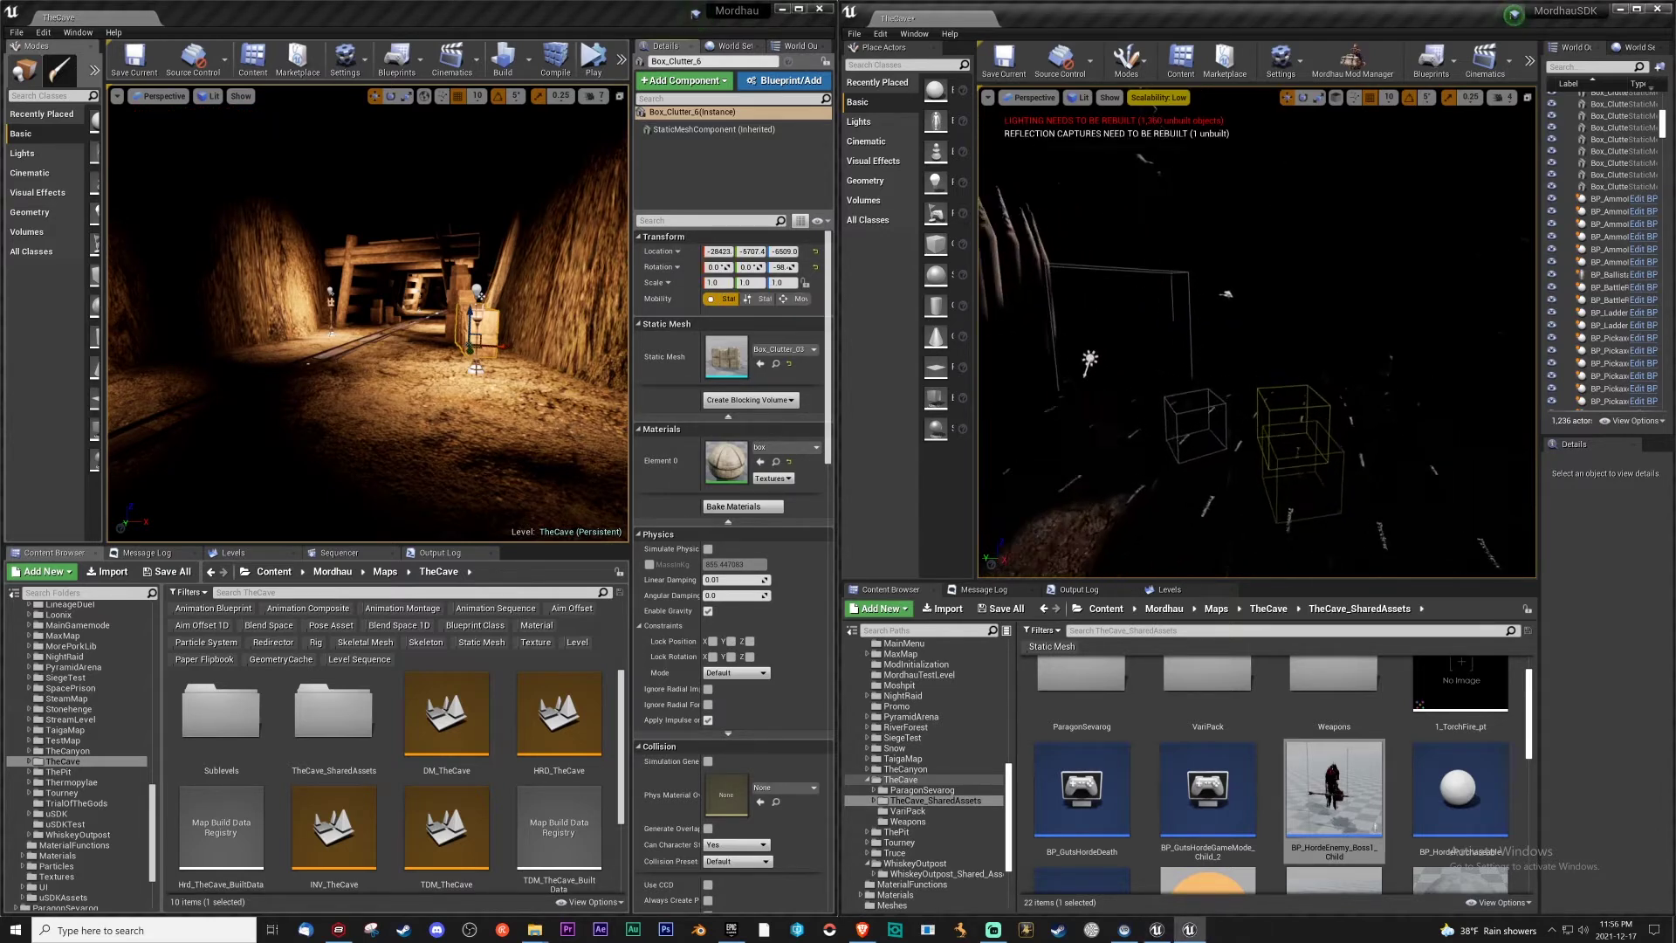
Fly both views from the mine entrance into the cave, past the lit door and palisade wall
key("f")
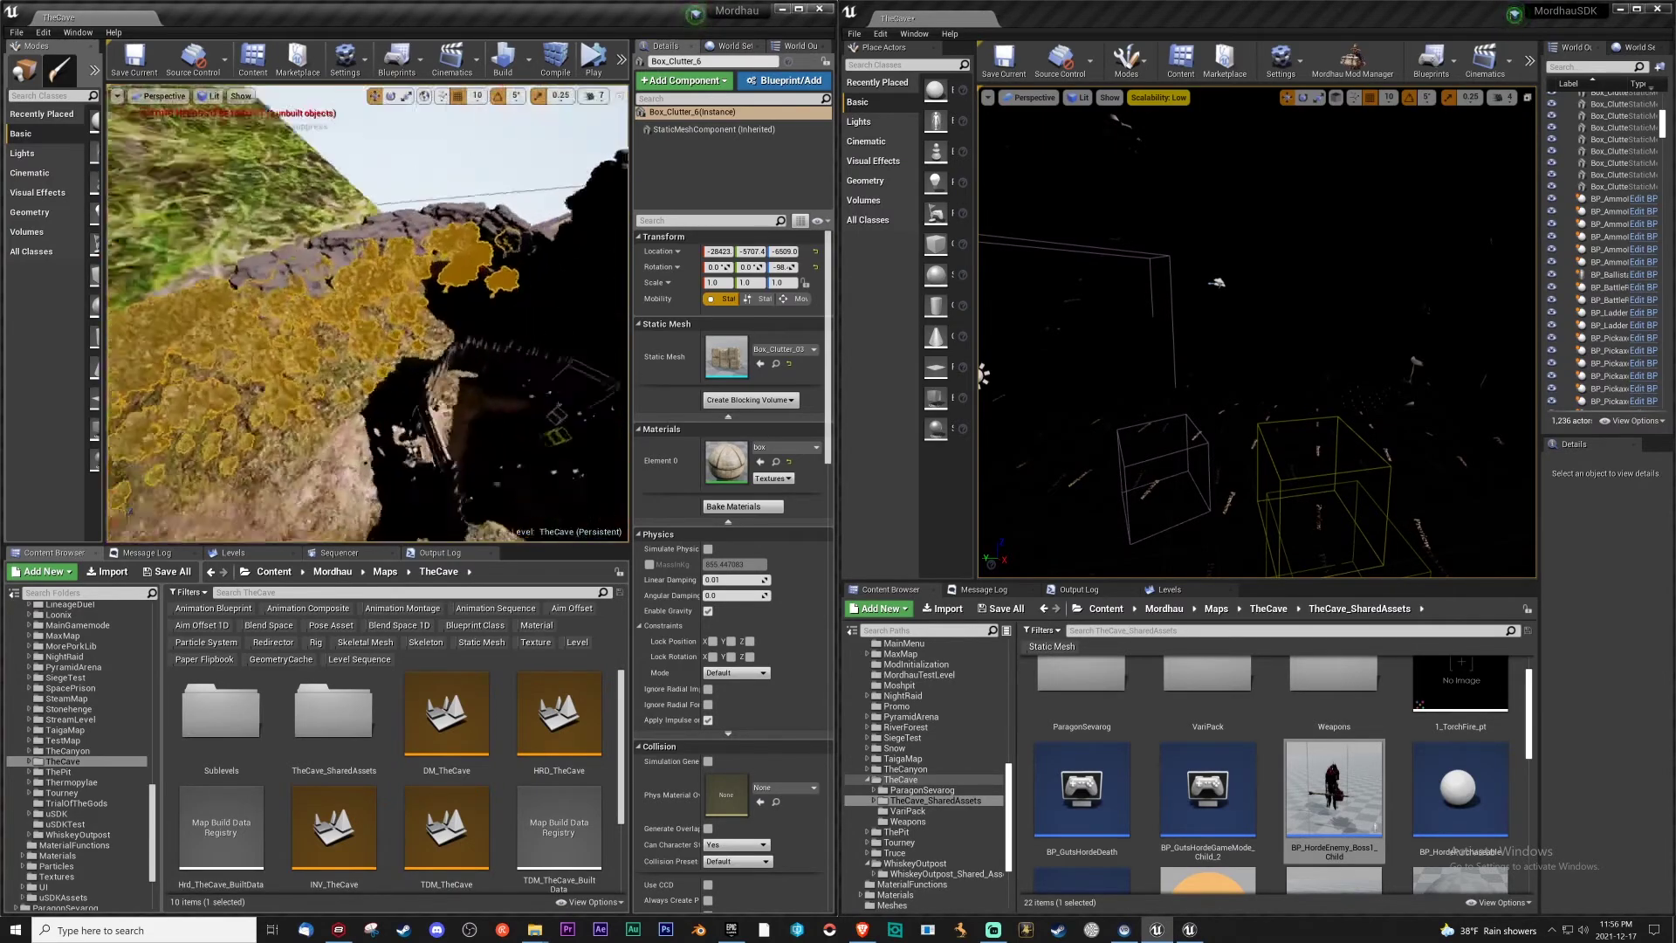
right_click_drag(436, 316, 436, 317)
key("Escape")
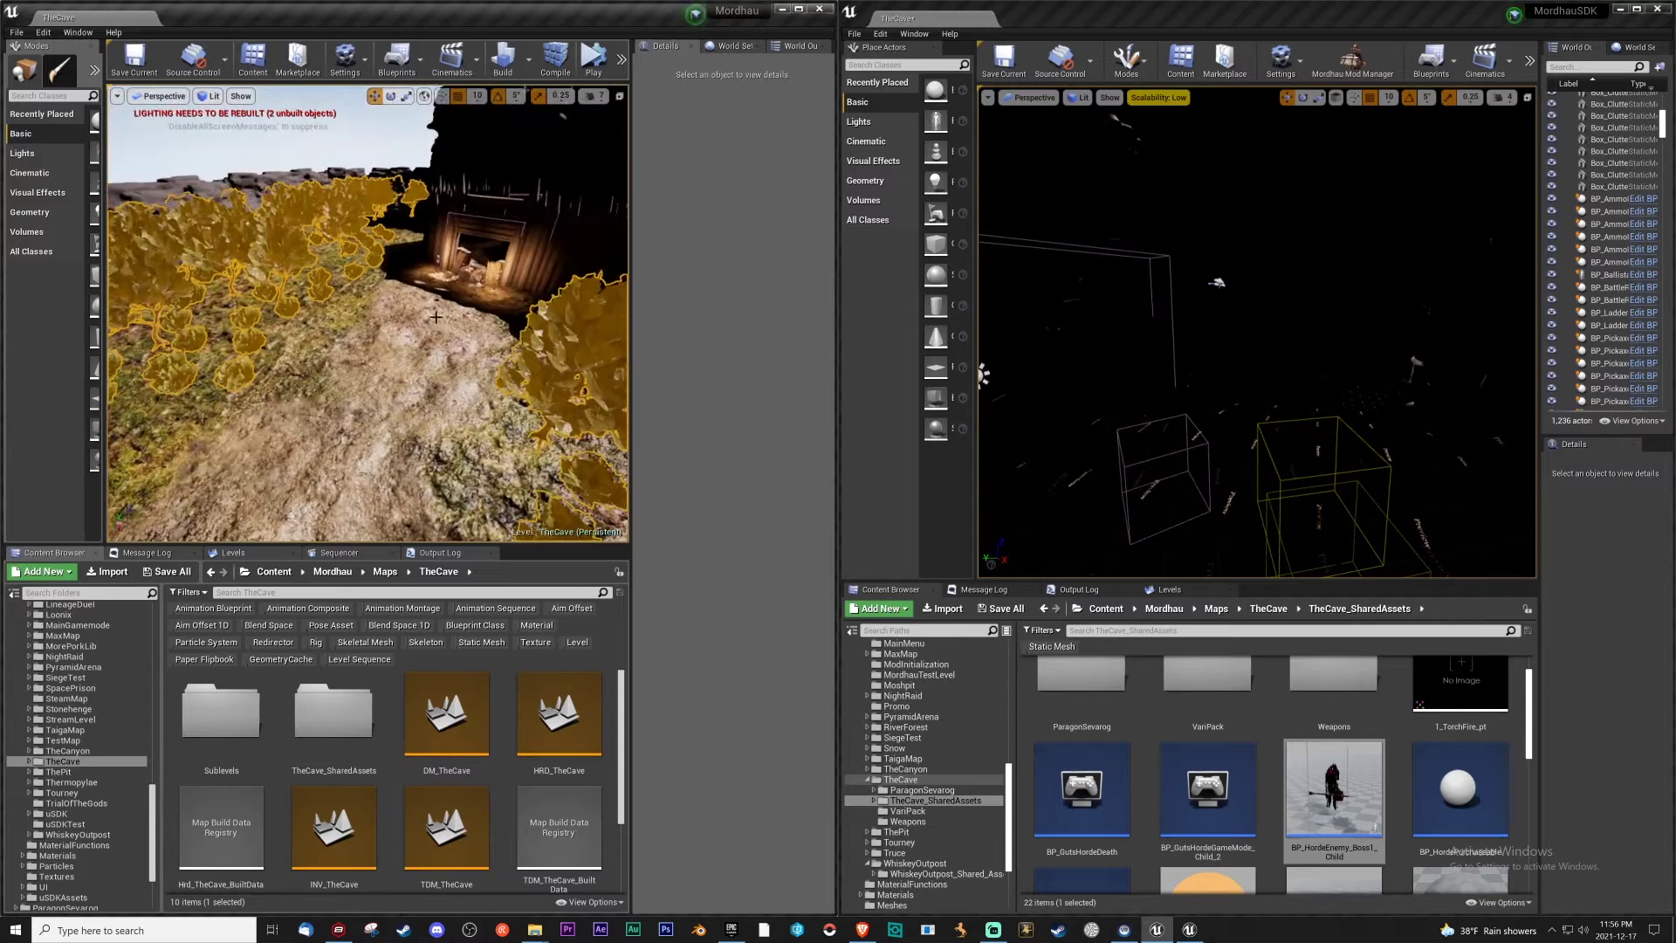
left_click(436, 317)
key("Escape")
key("Escape")
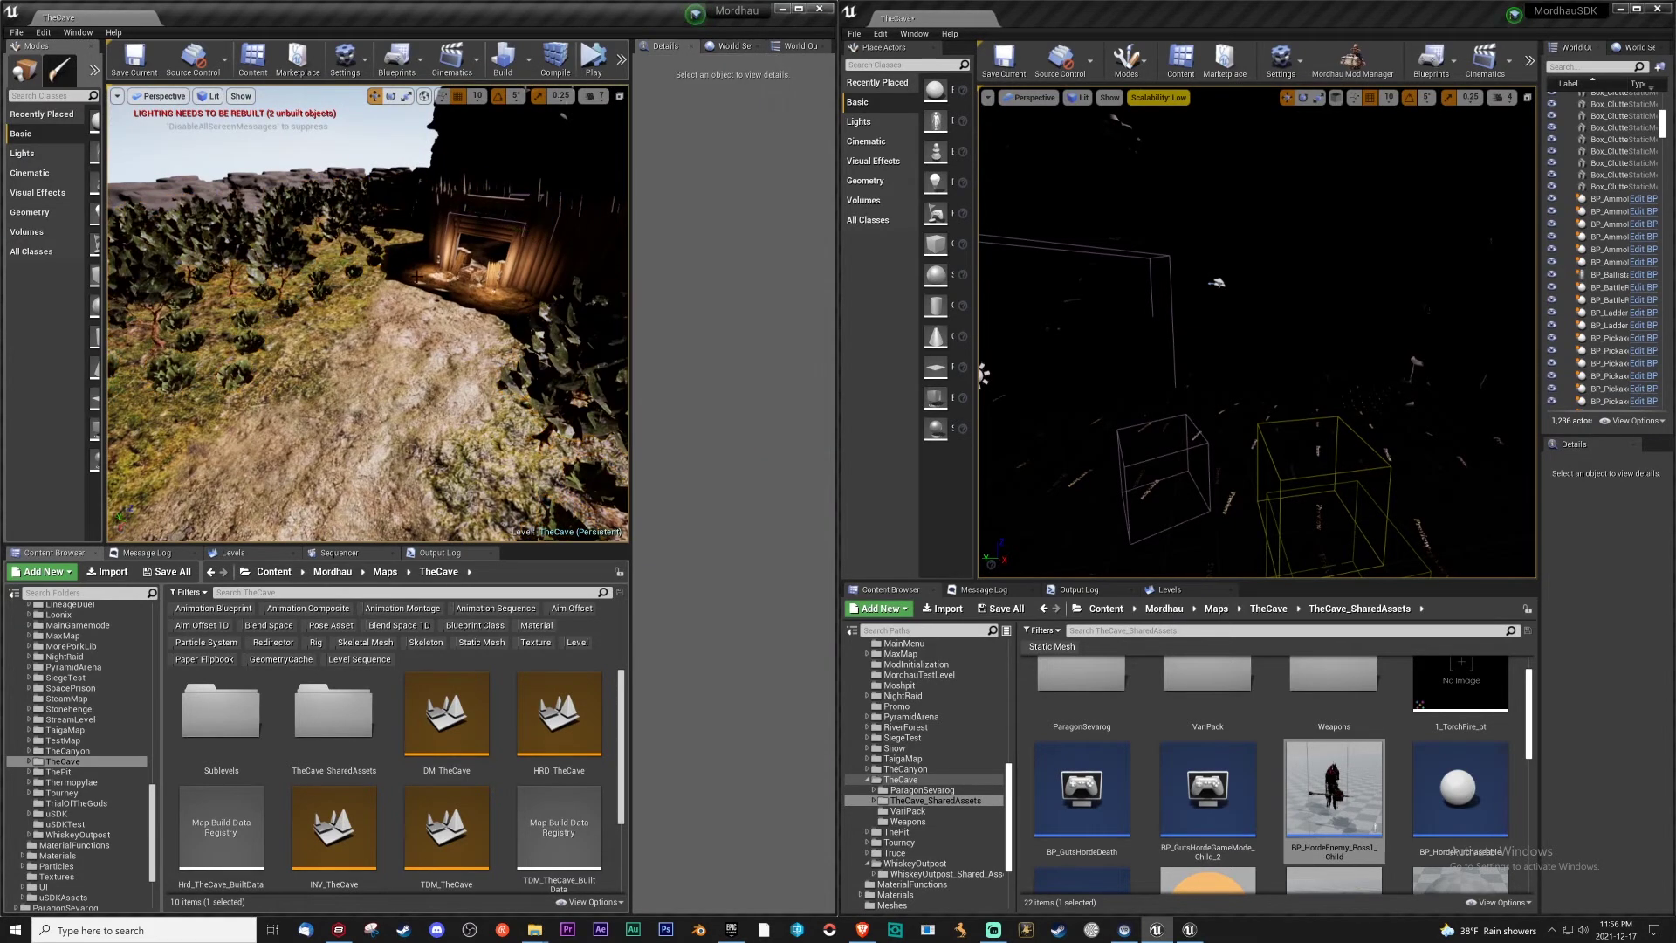
key("w")
right_click_drag(366, 314, 367, 315)
right_click_drag(1257, 332, 1257, 331)
Frame the LCGTorch17 torch by the log walls and locate its blueprint asset
left_click(212, 300)
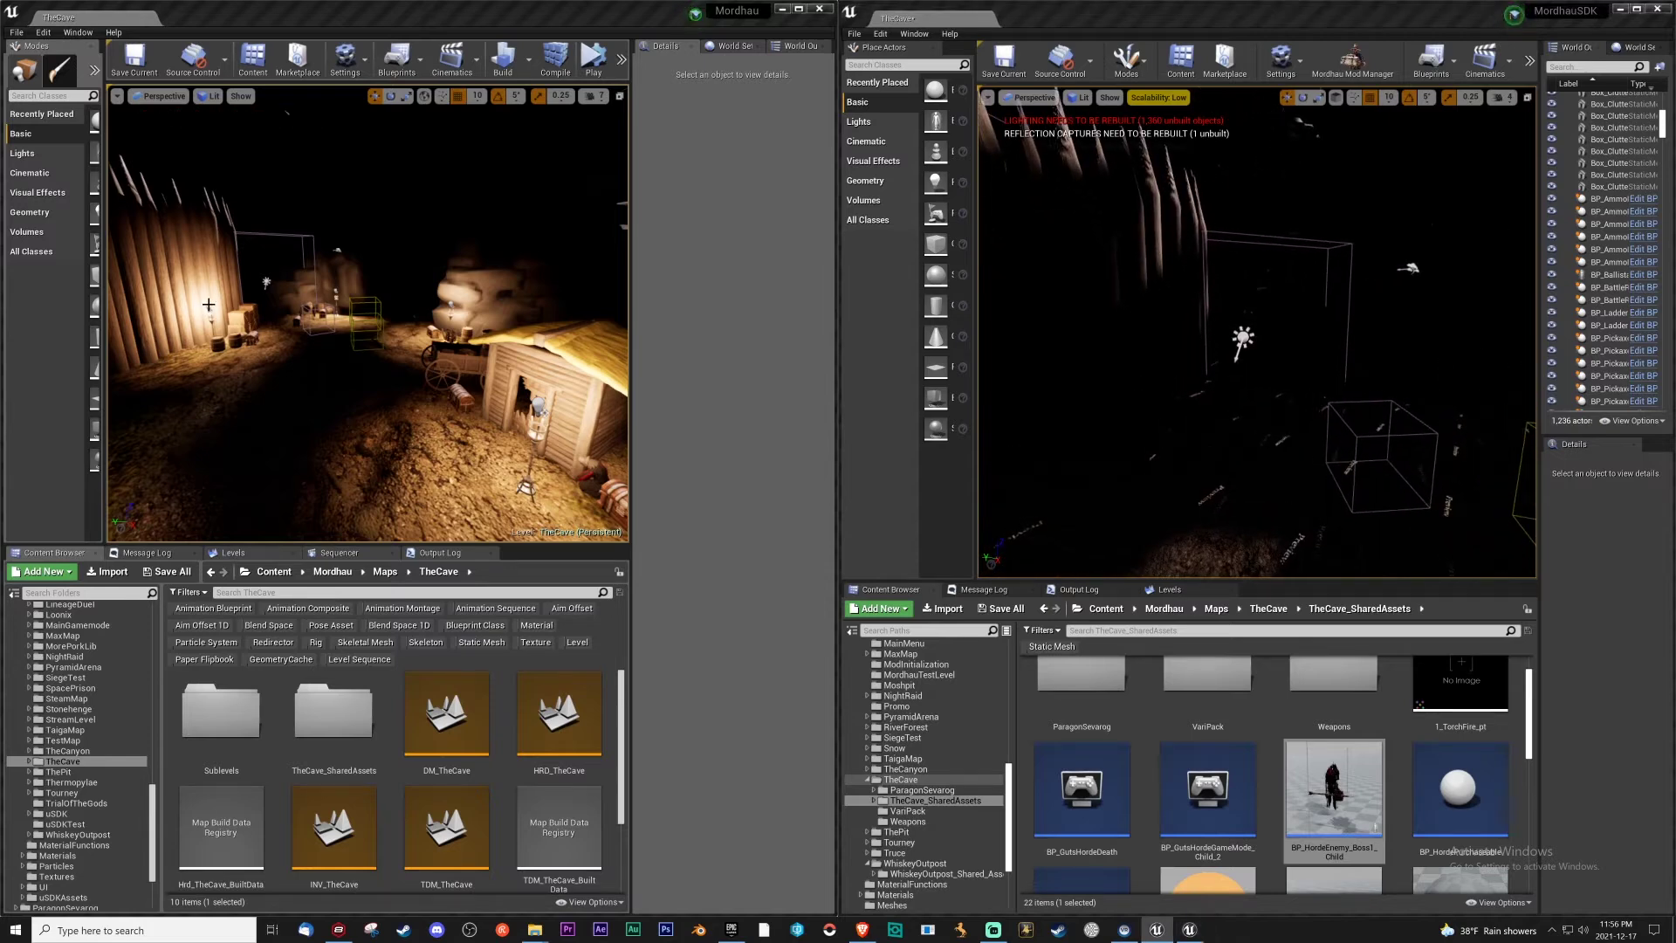
key("f")
right_click_drag(367, 313, 368, 313)
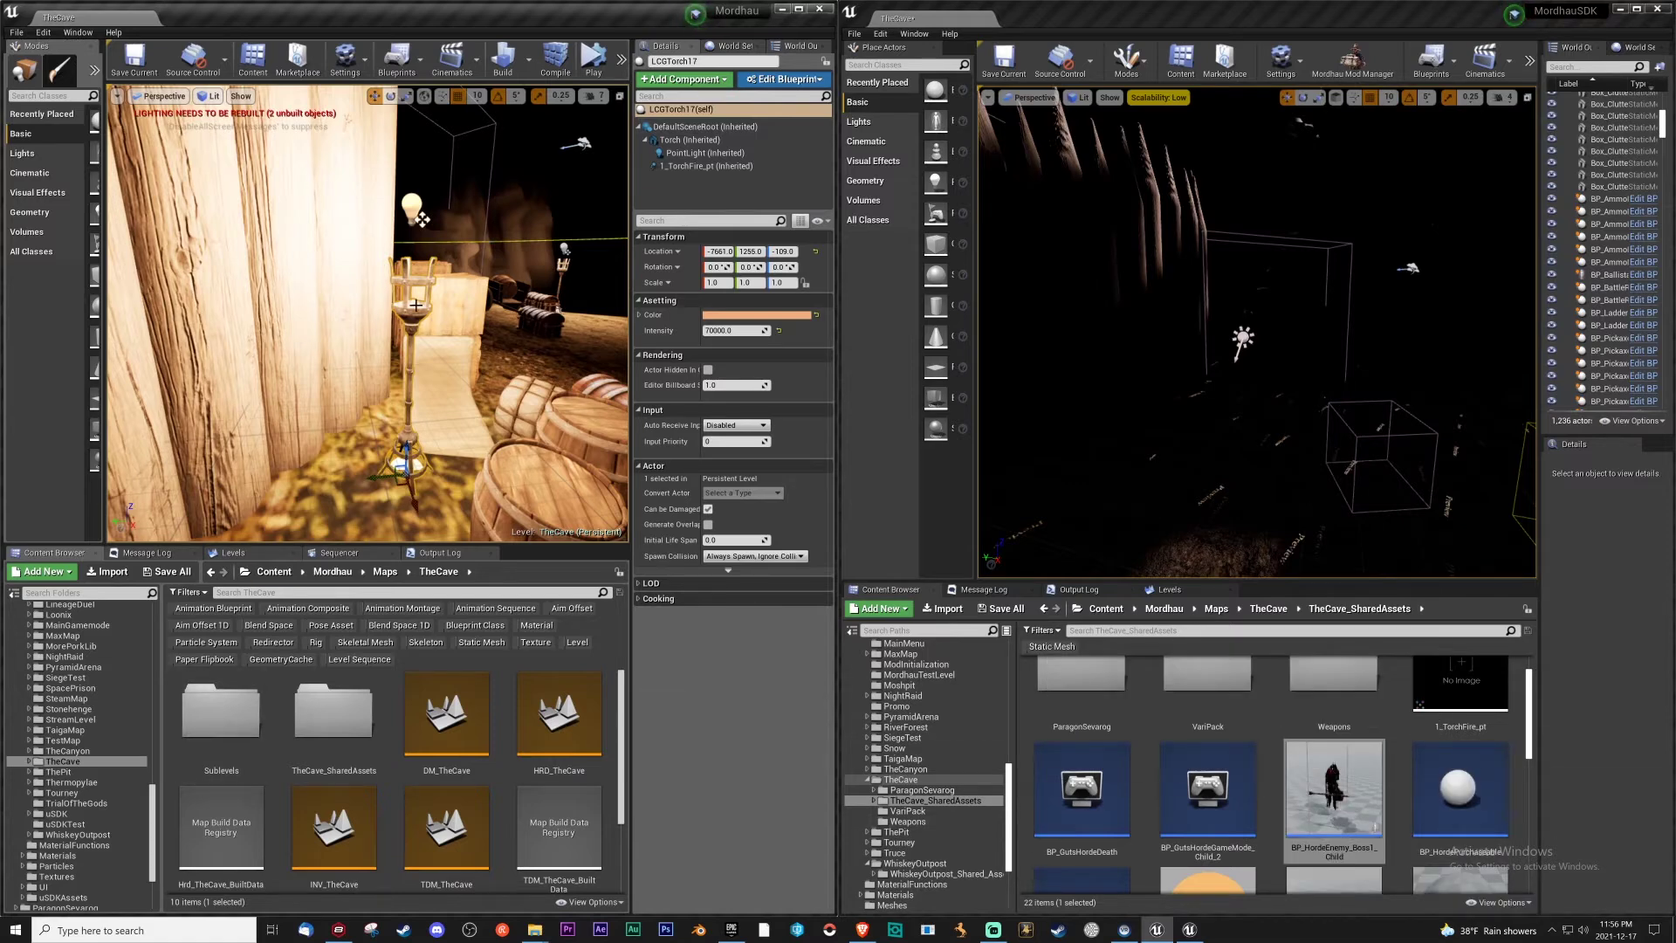
right_click_drag(416, 305, 419, 301)
left_click(445, 322)
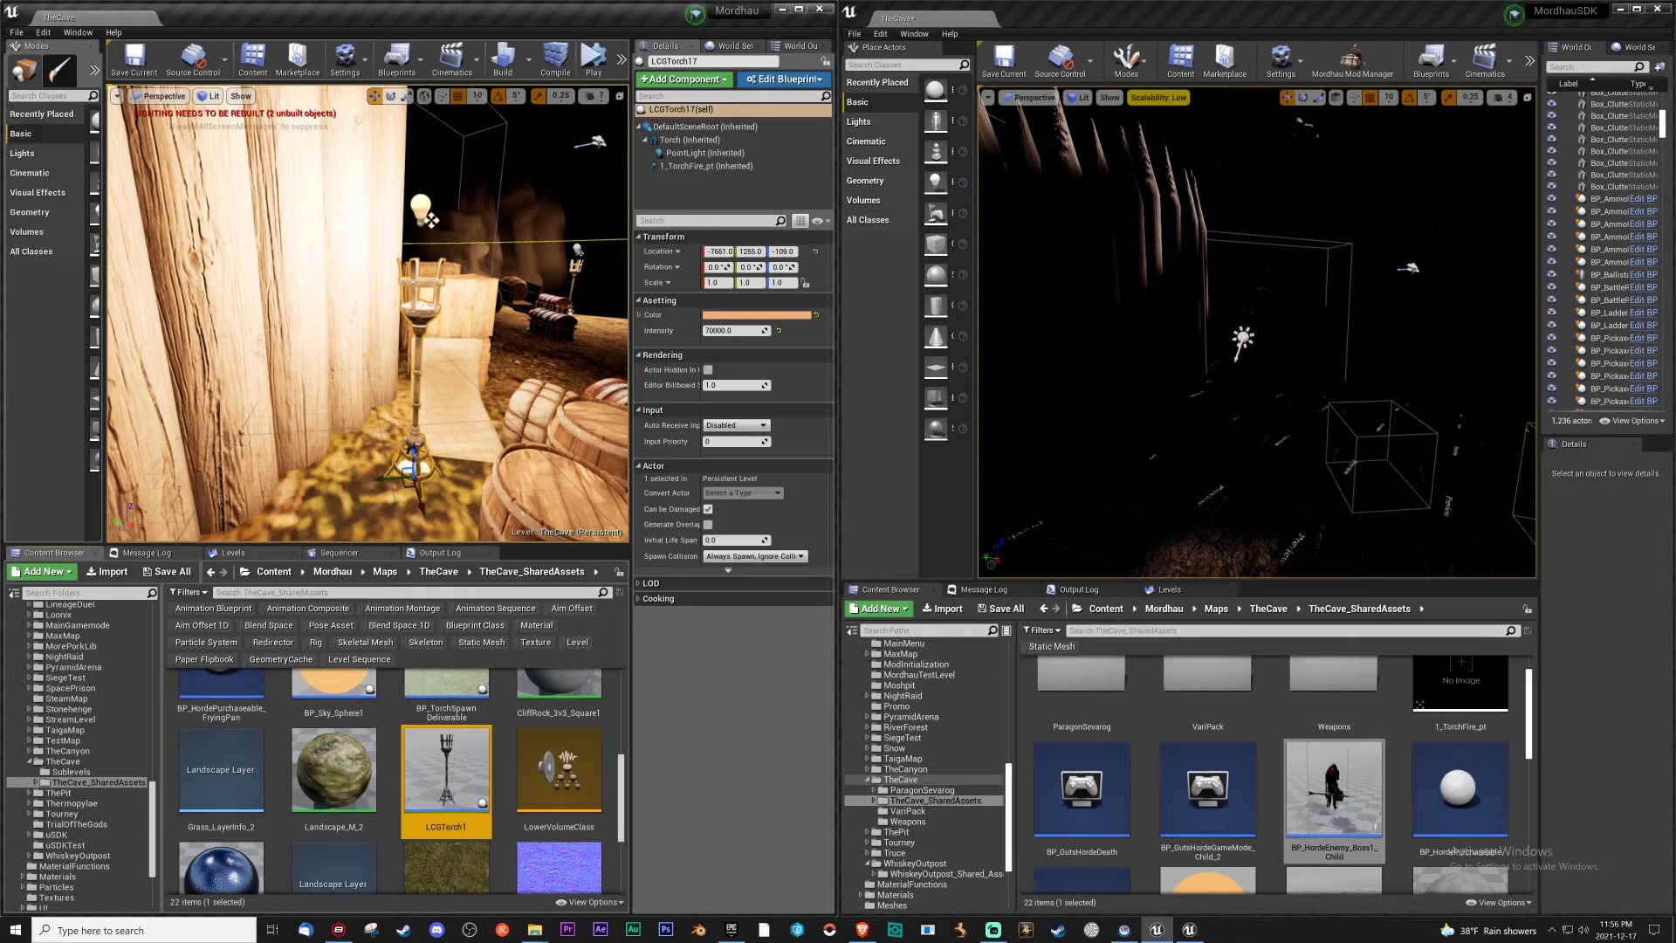
Clear the 'lcg' Outliner search to list all 1,236 actors, then scroll to the last assets
left_click(1563, 67)
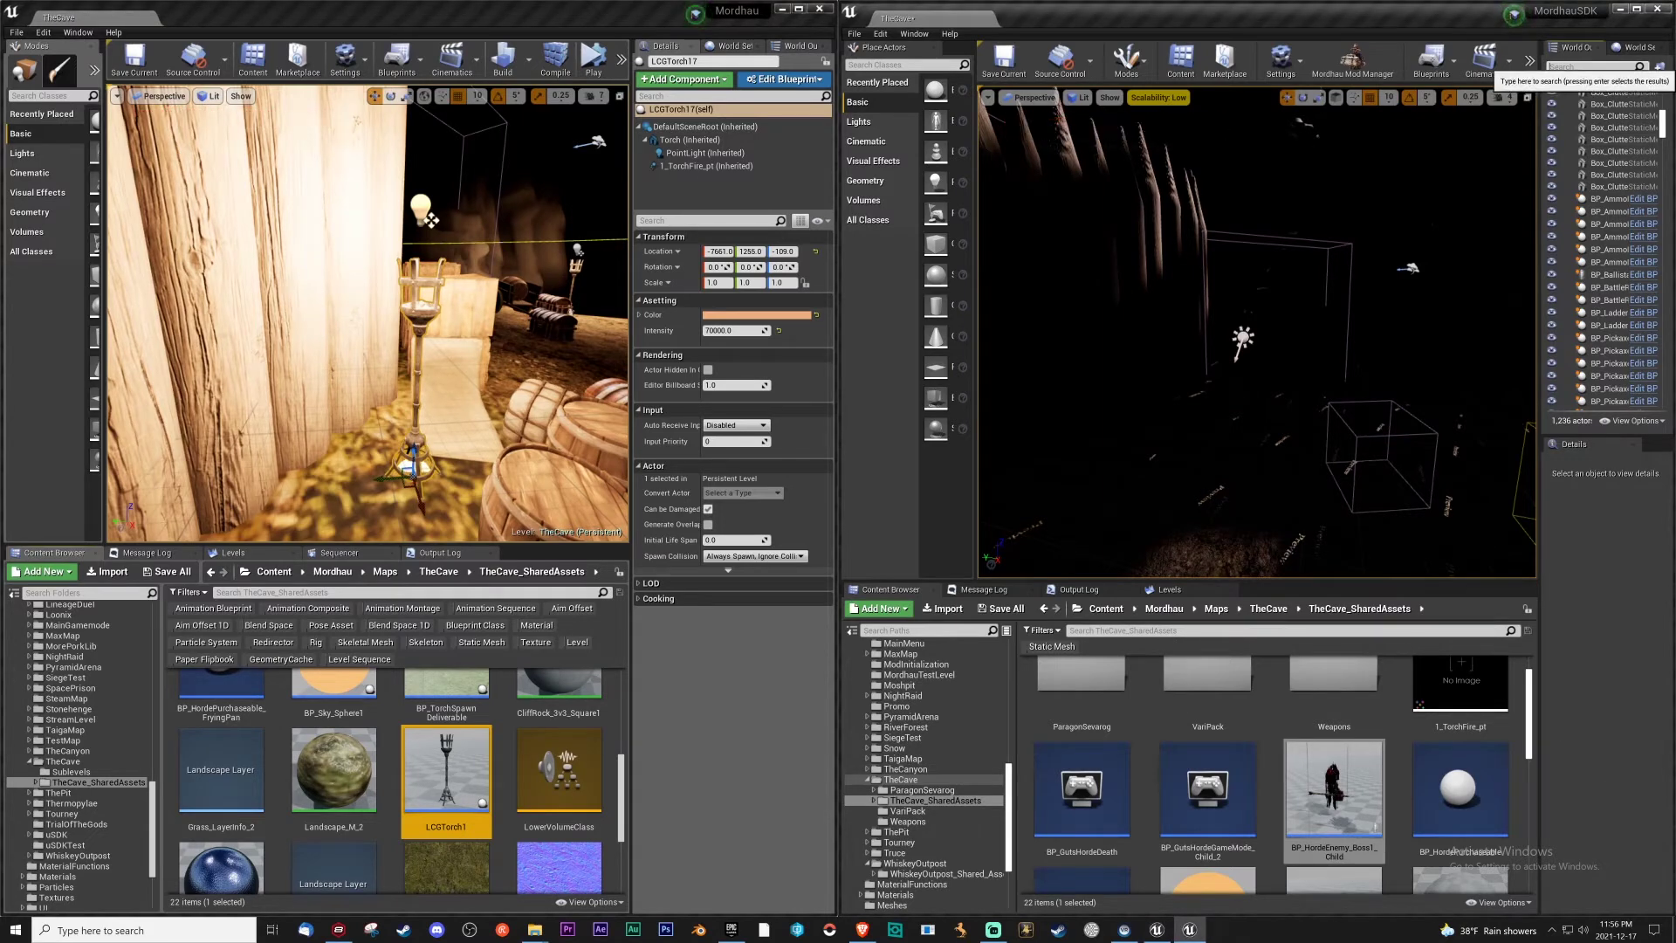
type("lcgt")
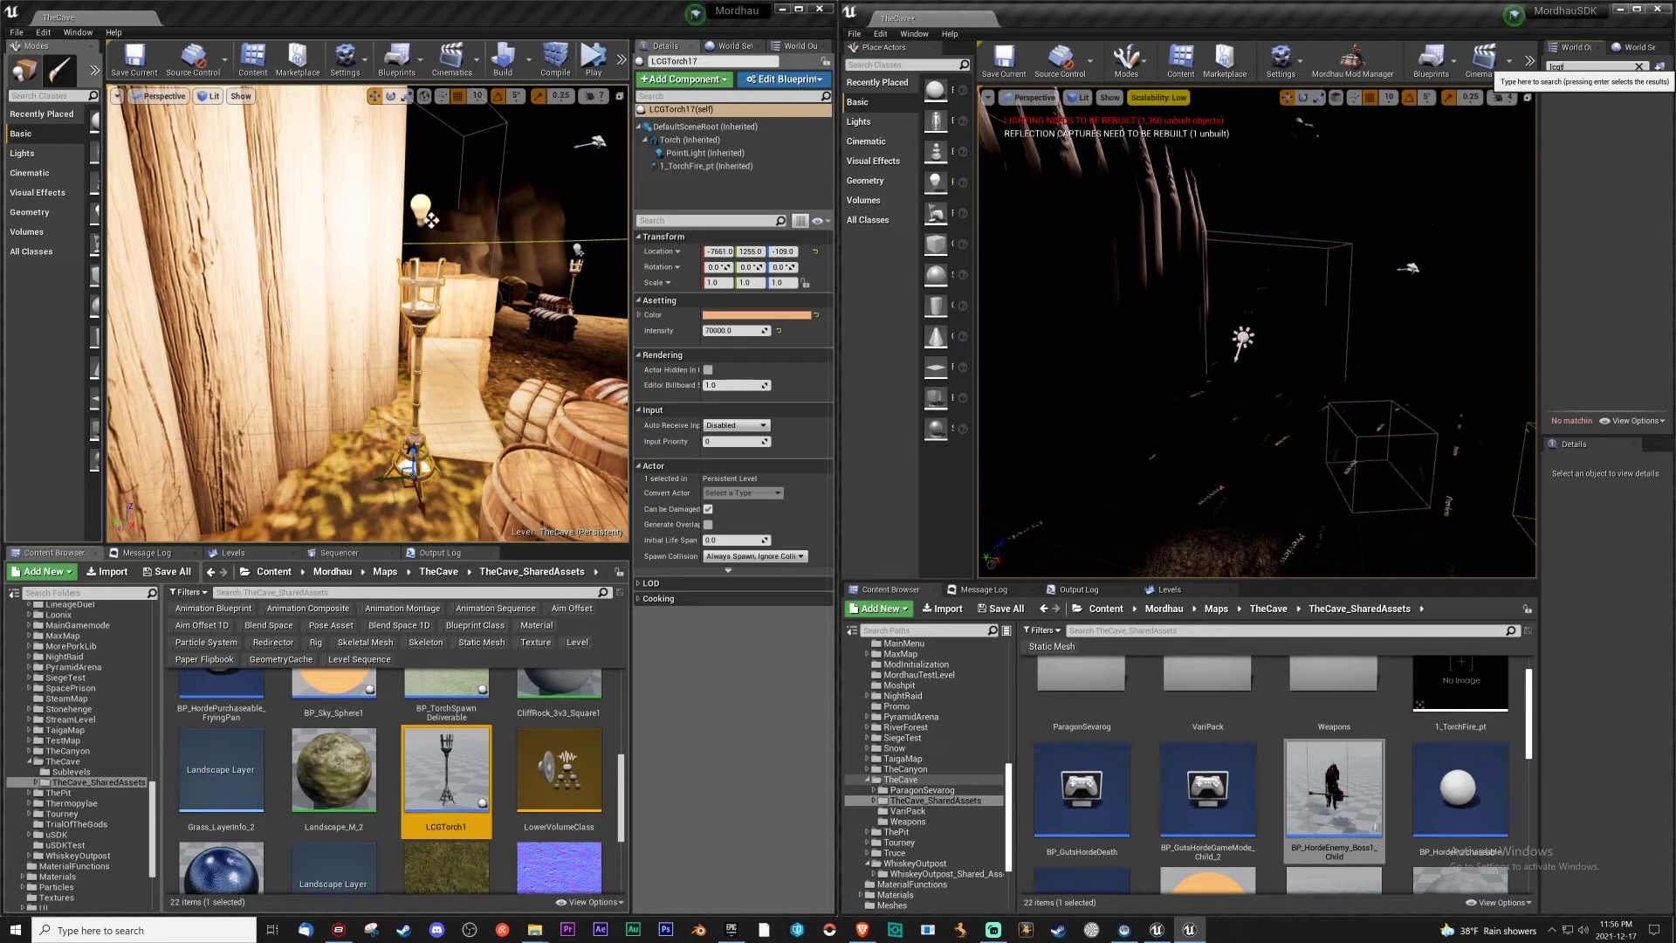
key("BackSpace")
key("BackSpace")
key("BackSpace")
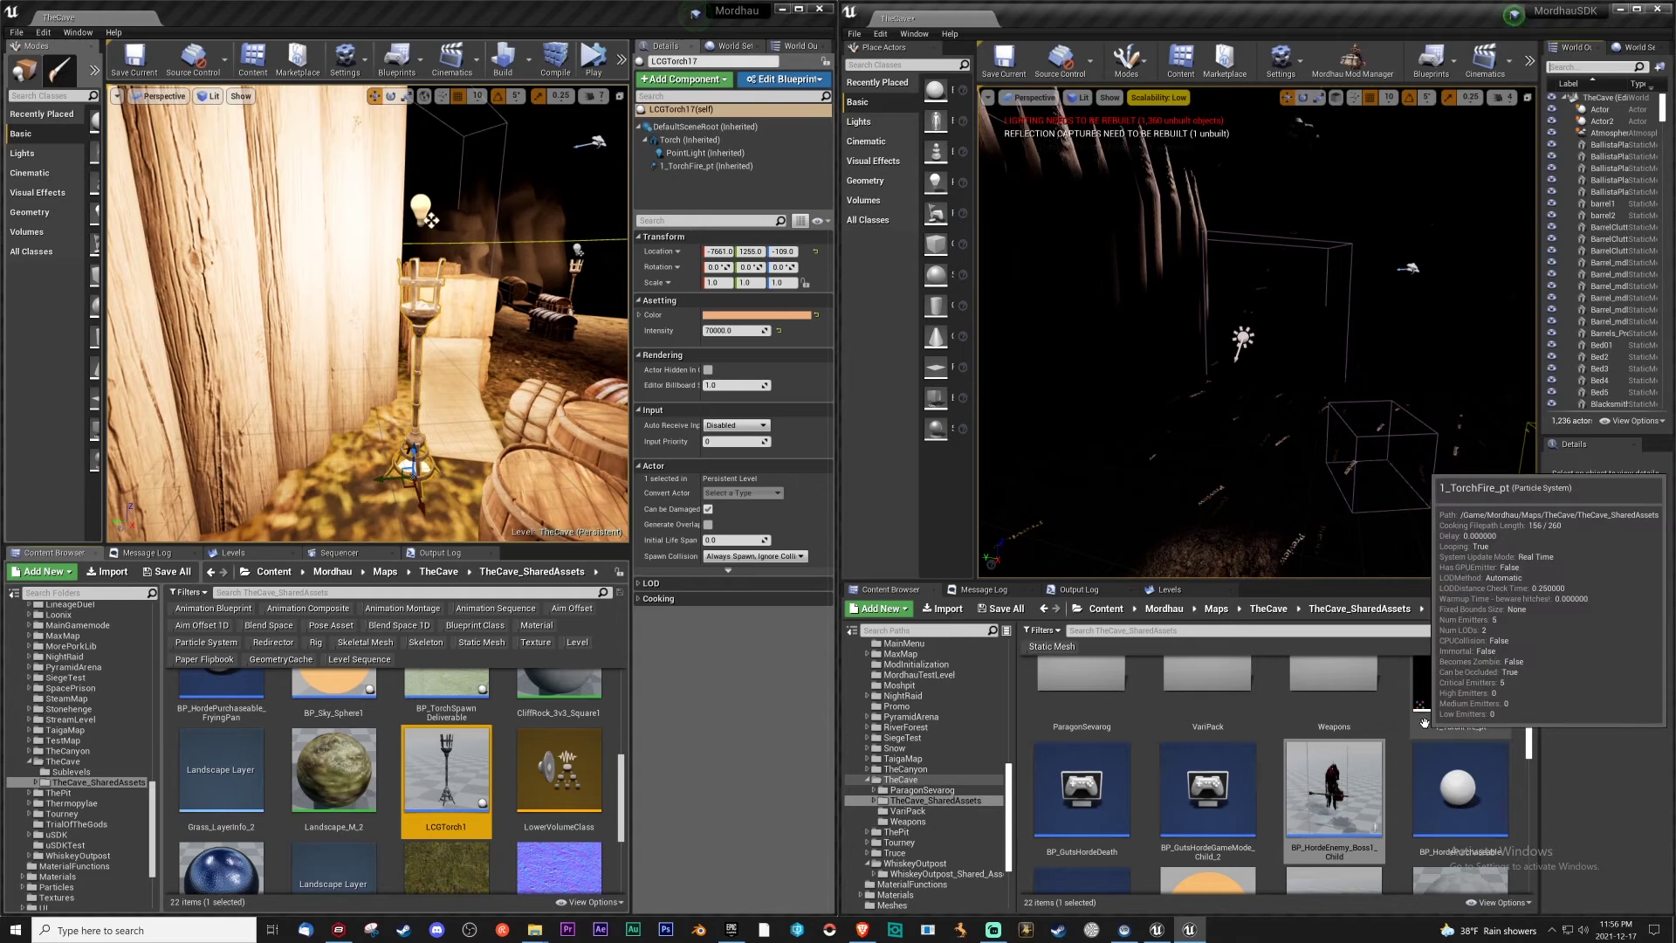
scroll(1482, 724, "down", 5)
scroll(1482, 724, "down", 6)
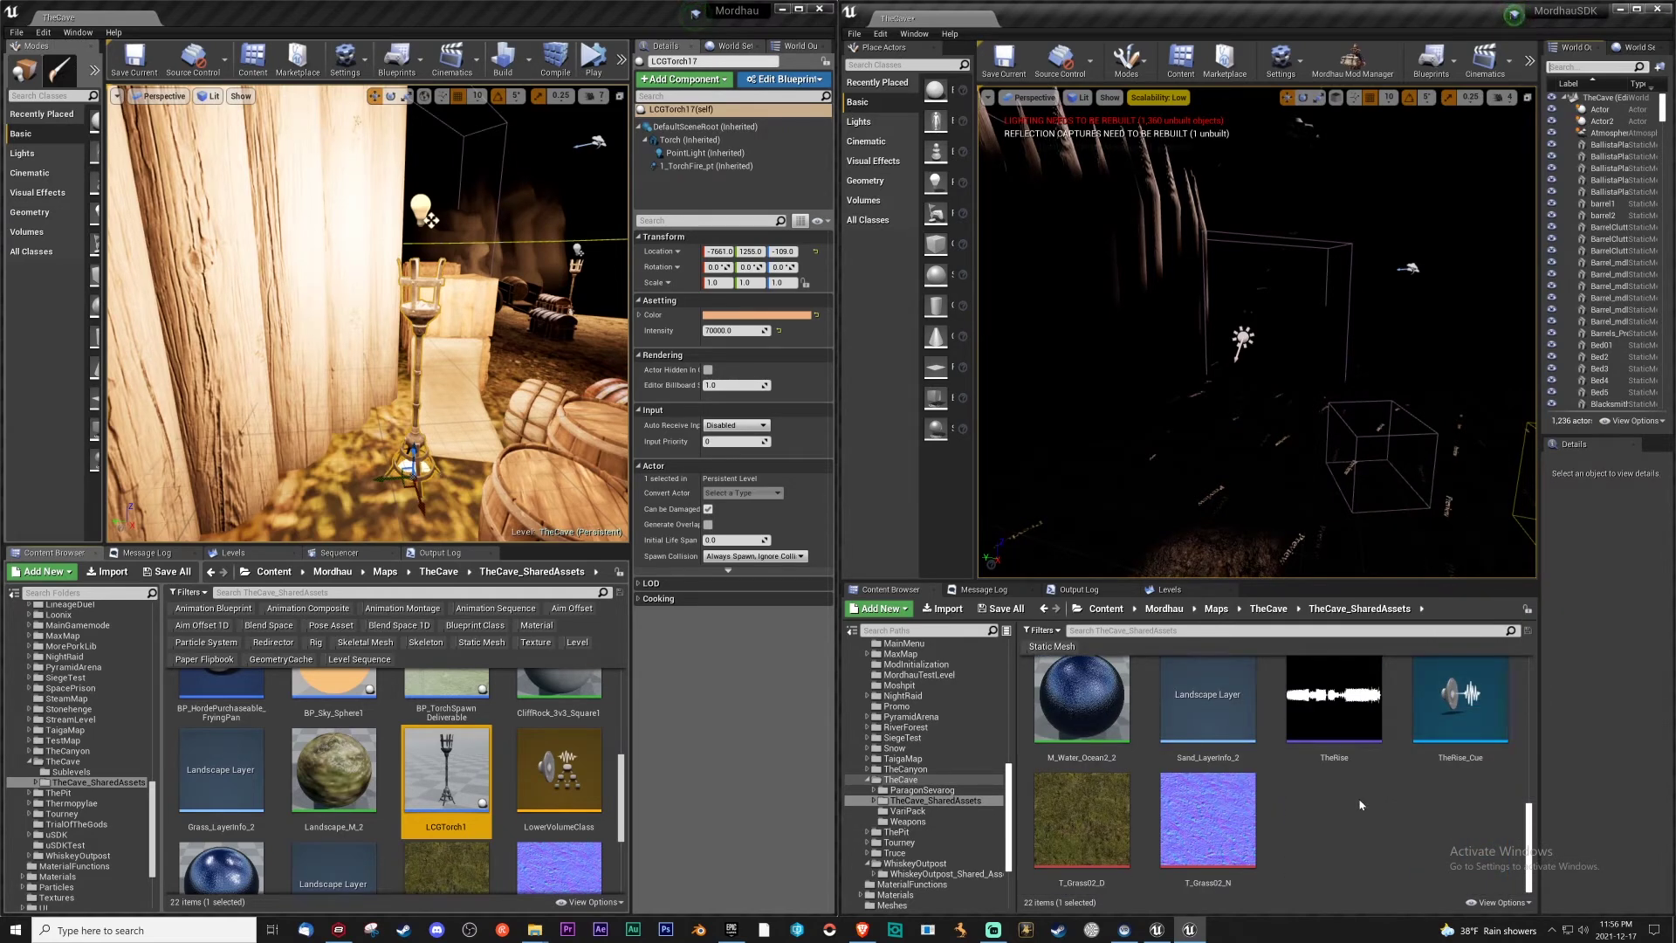
Open the LCGTorch1 blueprint and create a new Actor blueprint in the cave assets folder
double_click(434, 767)
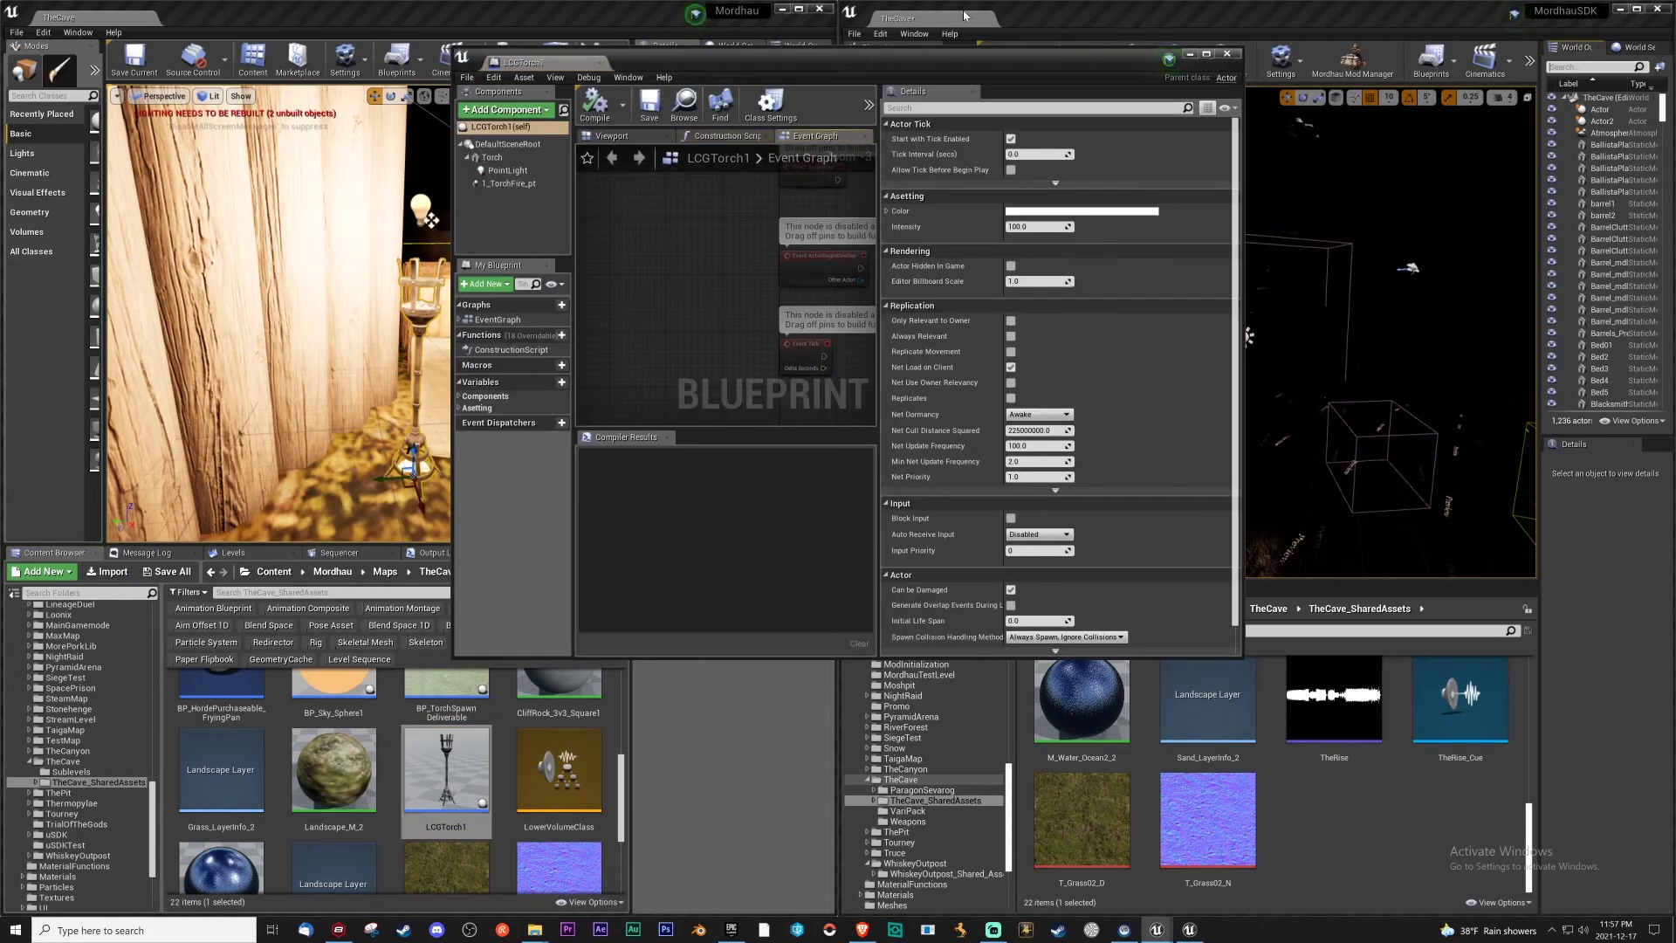
left_click_drag(983, 63, 801, 201)
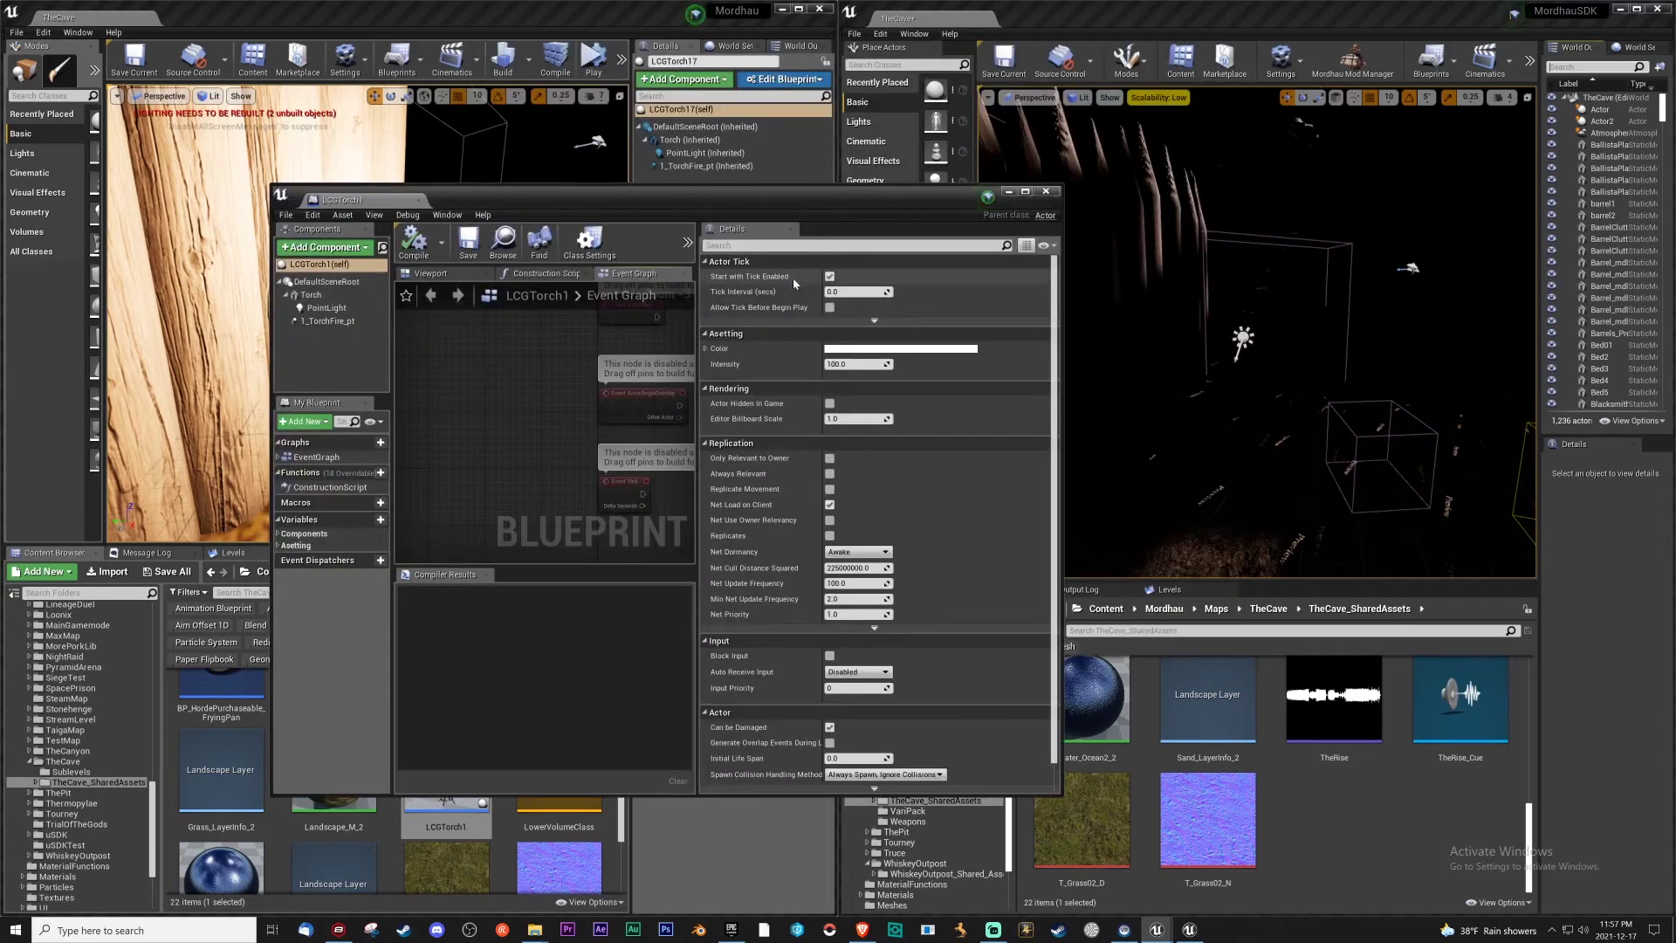
right_click(1321, 843)
left_click(1397, 515)
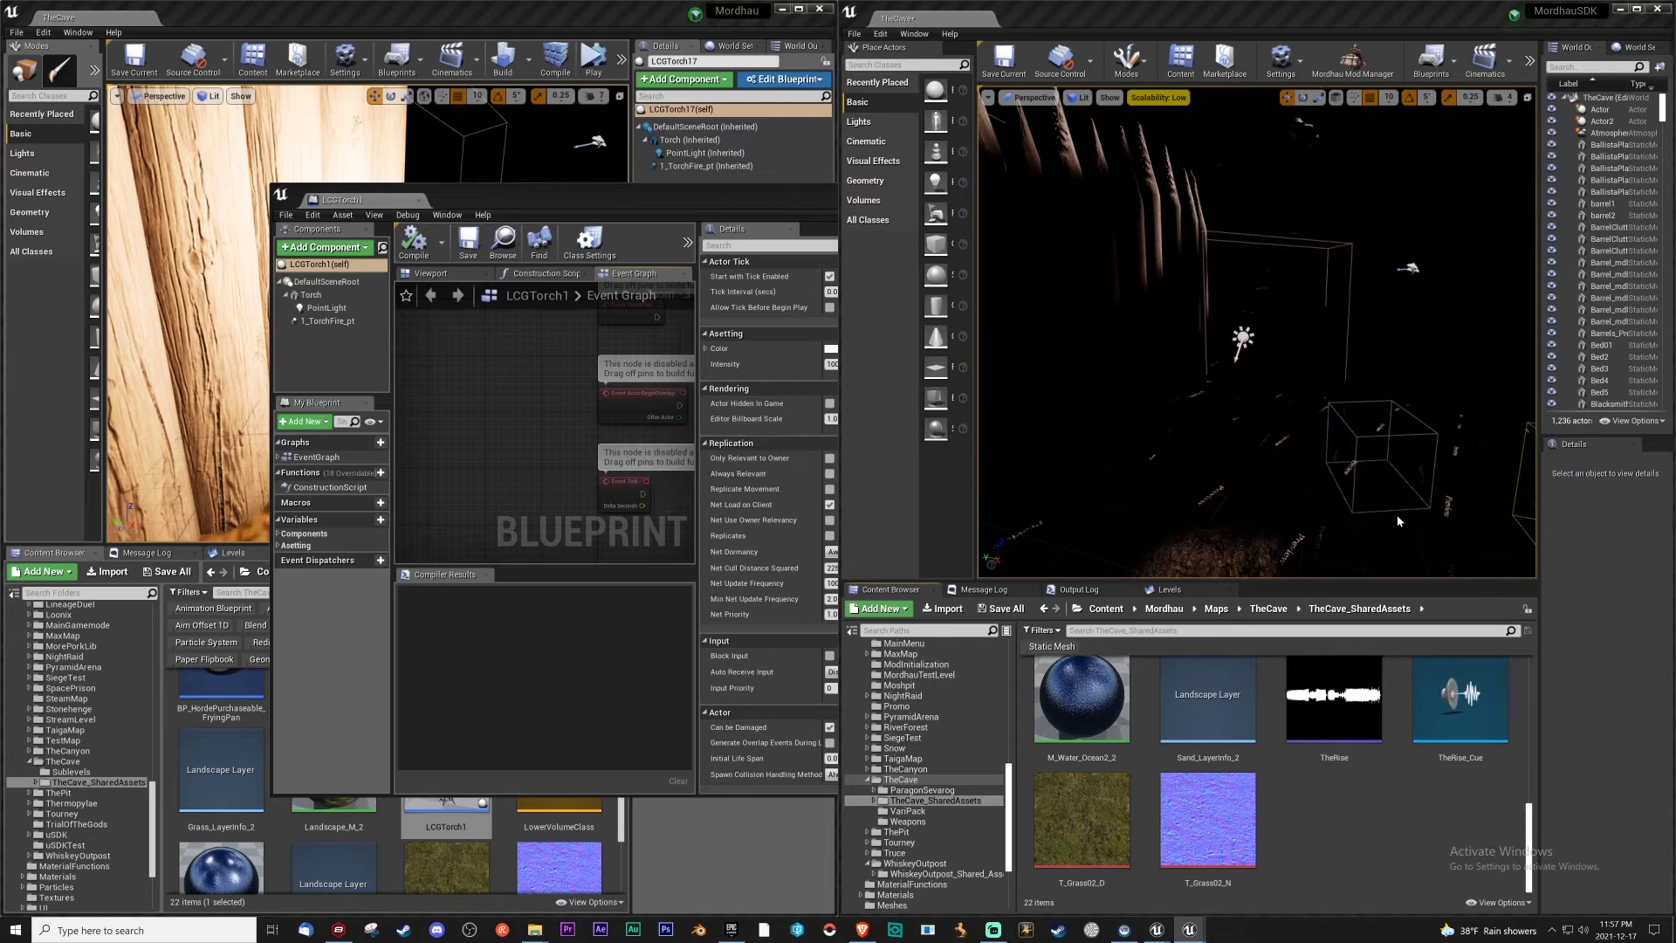
left_click(689, 351)
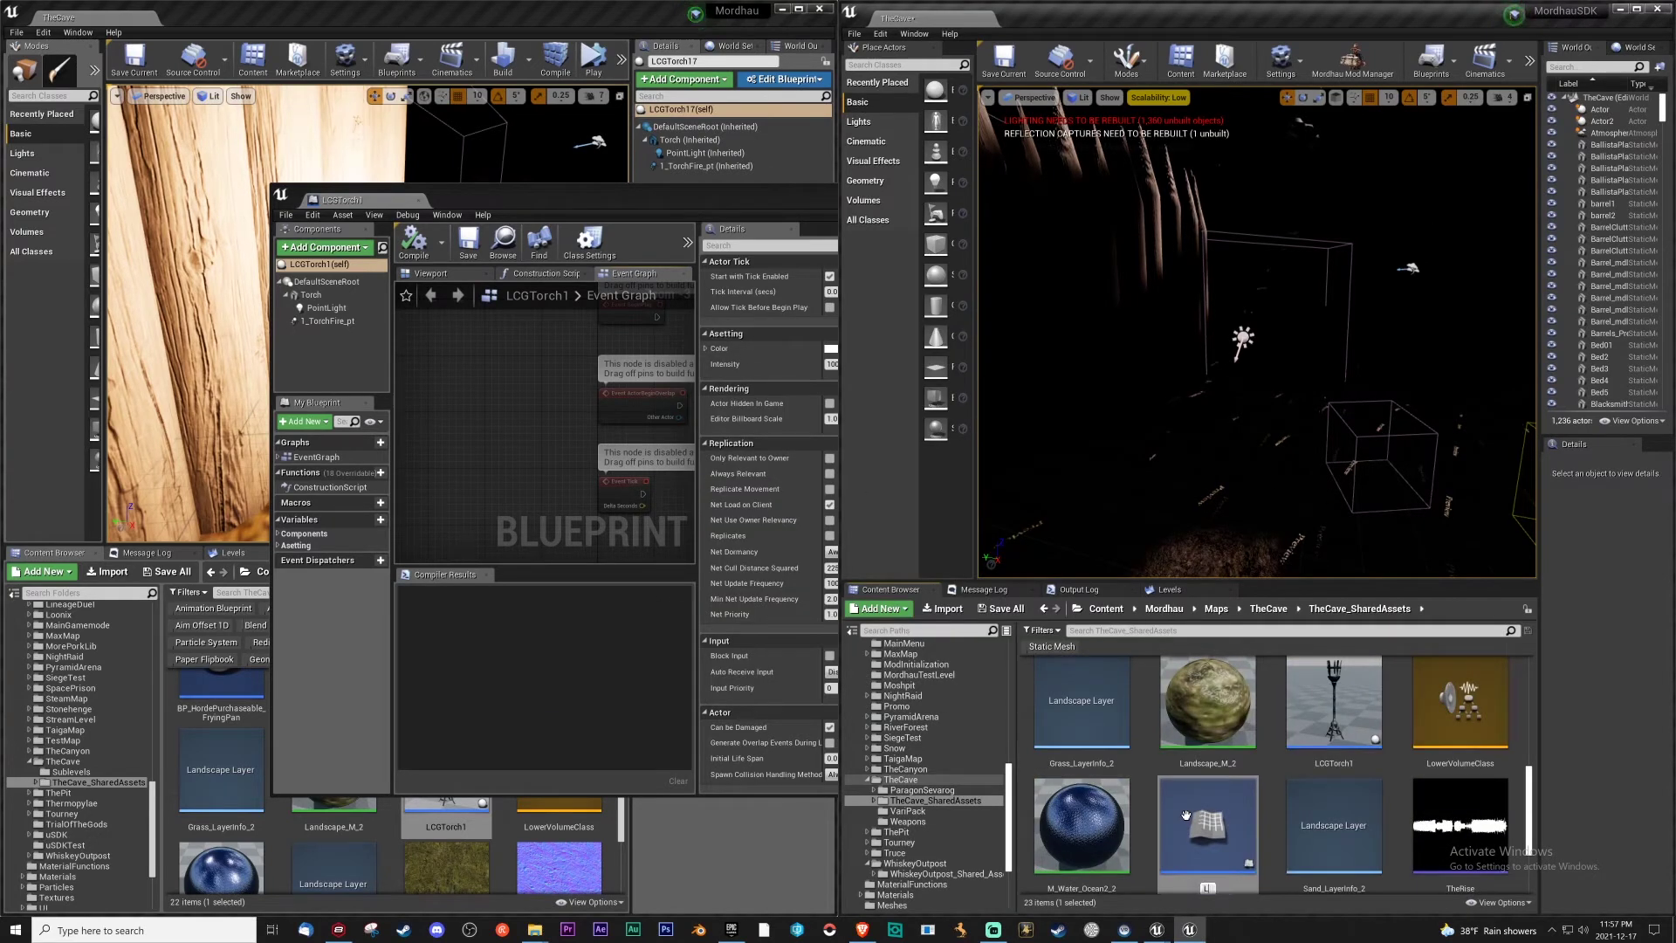
type("LCGTorch1")
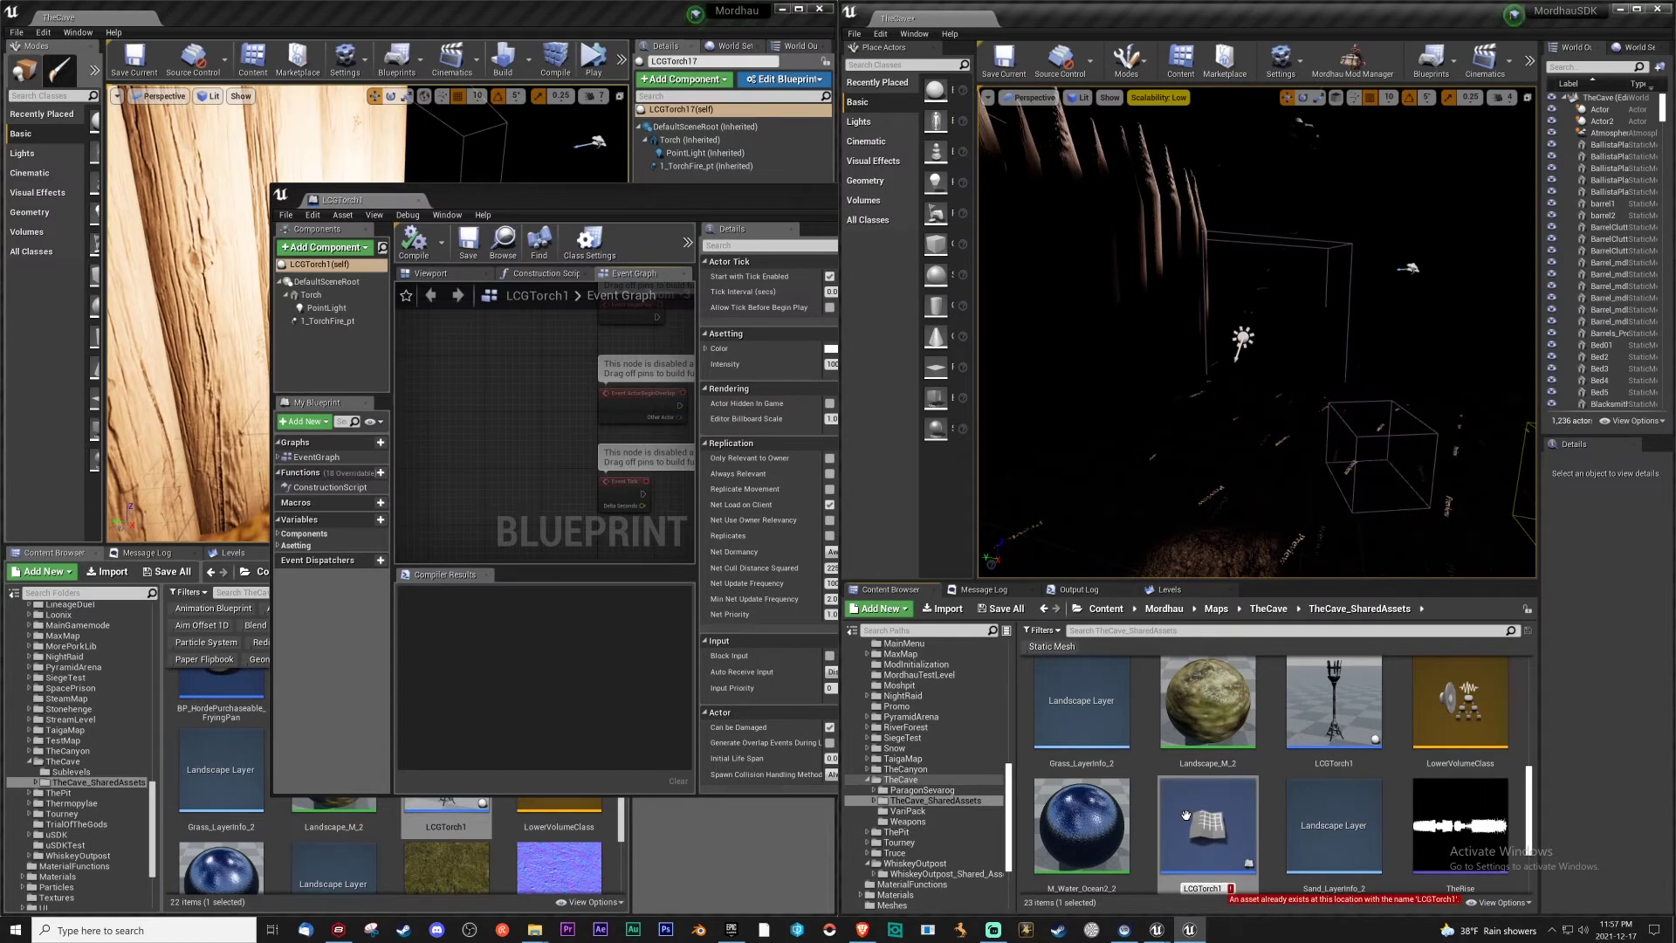
scroll(1227, 779, "down", 2)
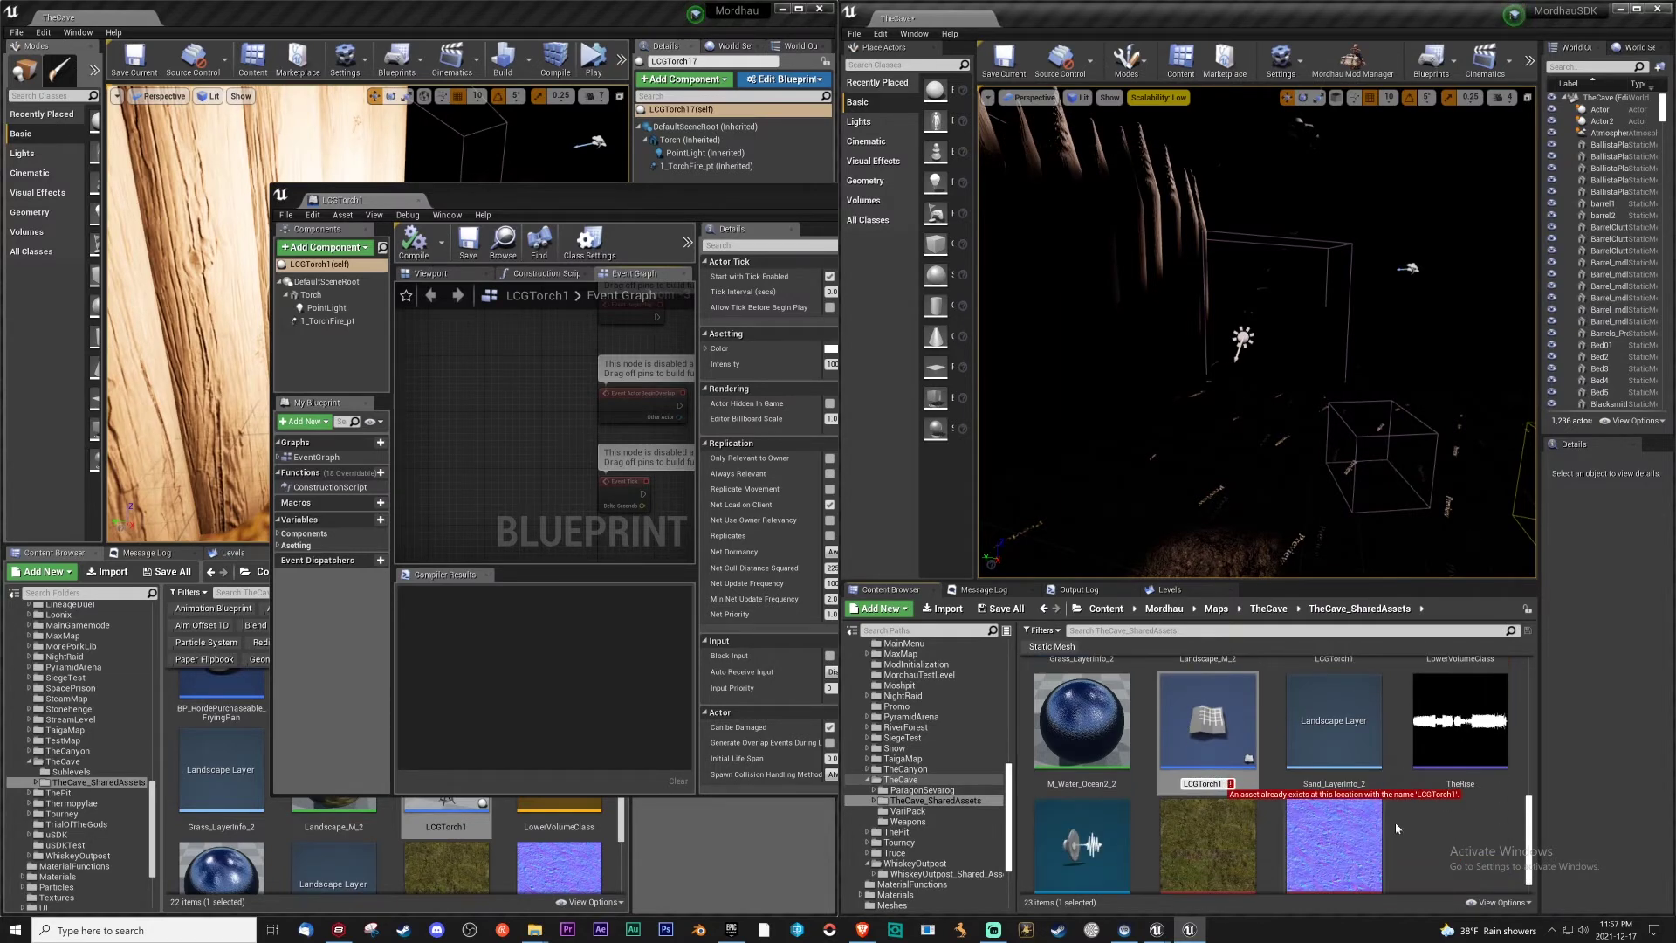
key("Return")
Delete the unwanted NewBlueprint asset
scroll(1414, 821, "up", 2)
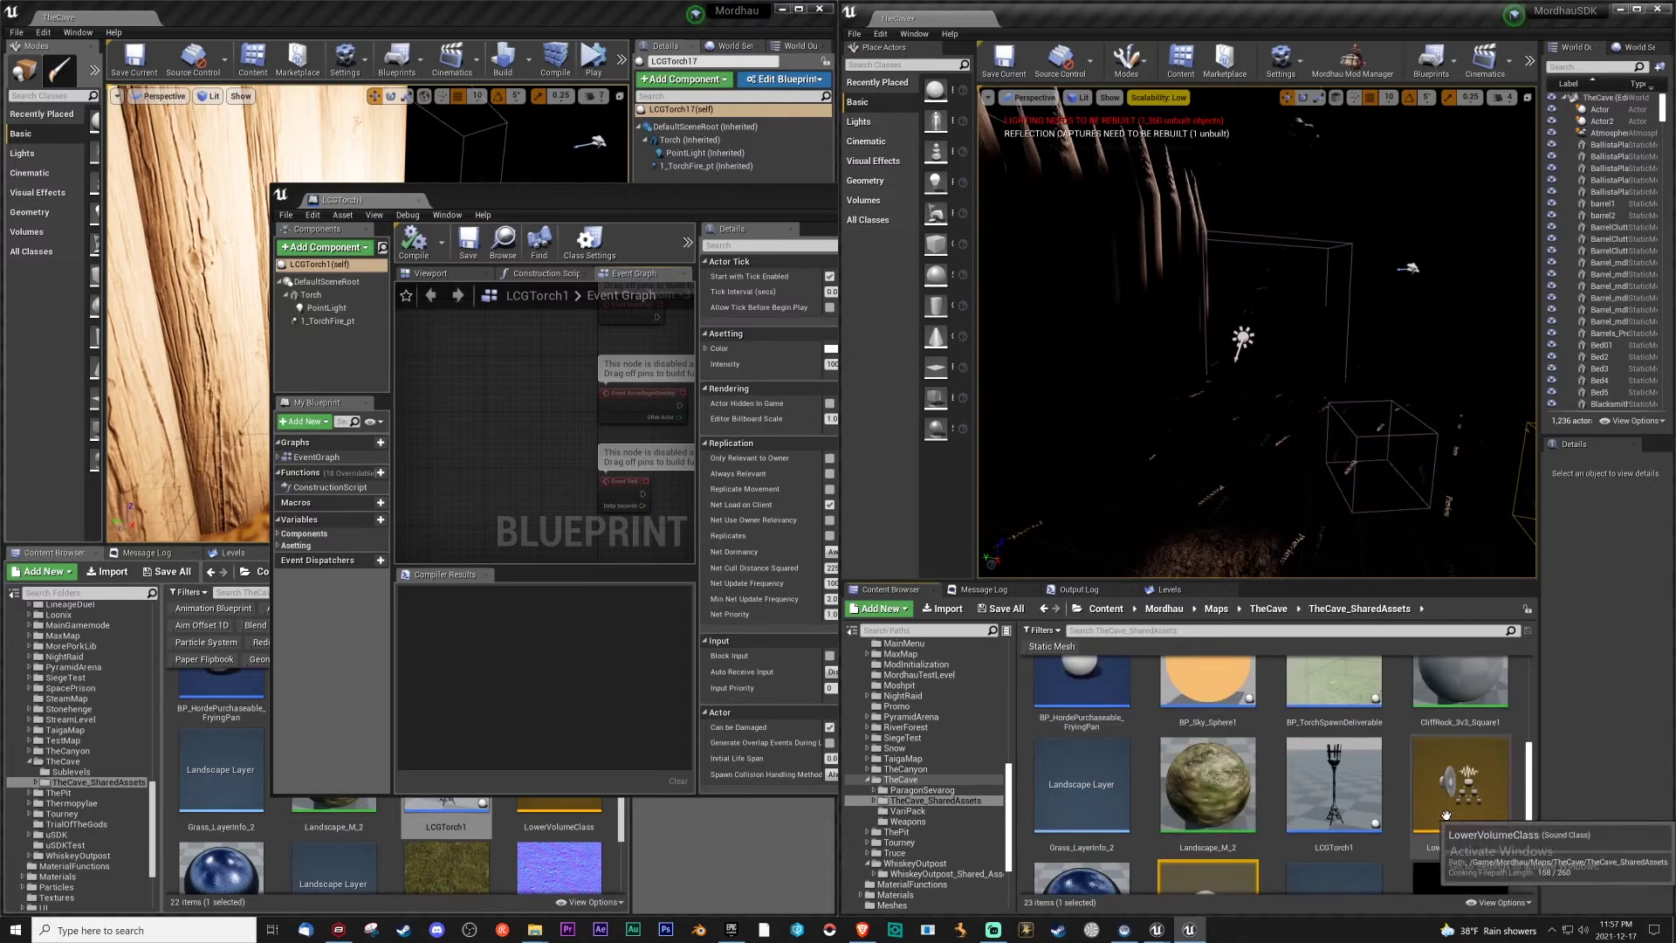
scroll(1445, 815, "down", 1)
key("Delete")
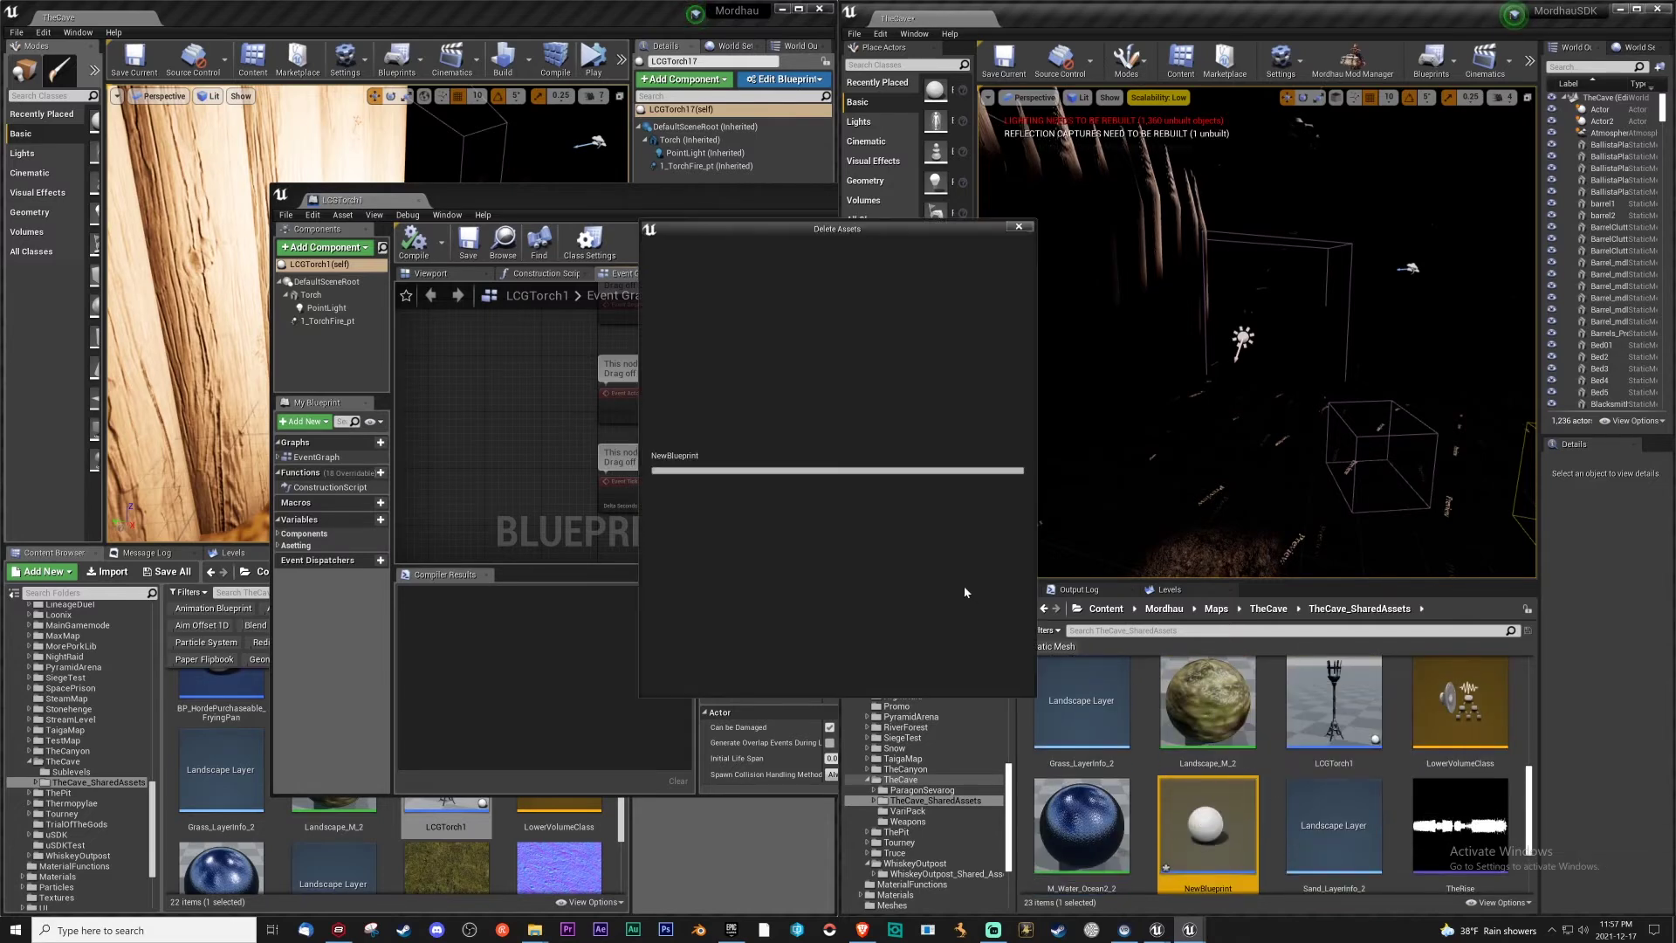
left_click(743, 669)
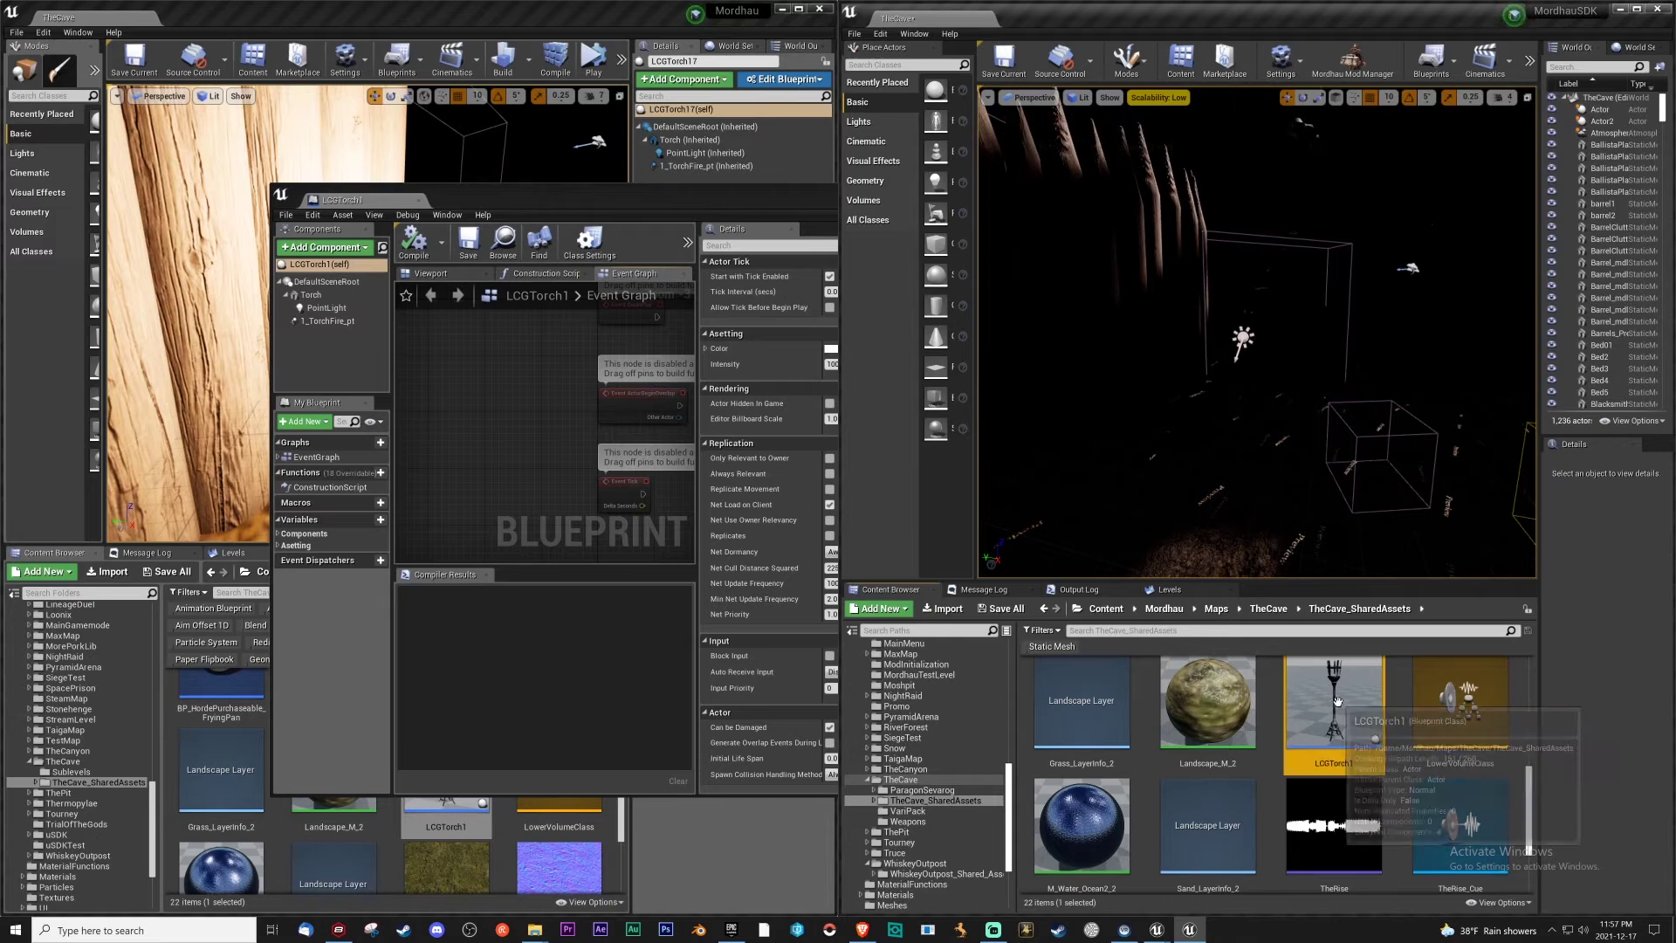
Place LCGTorch1 into the SDK cave level and minimize its blueprint editor
left_click_drag(1334, 707, 1180, 506)
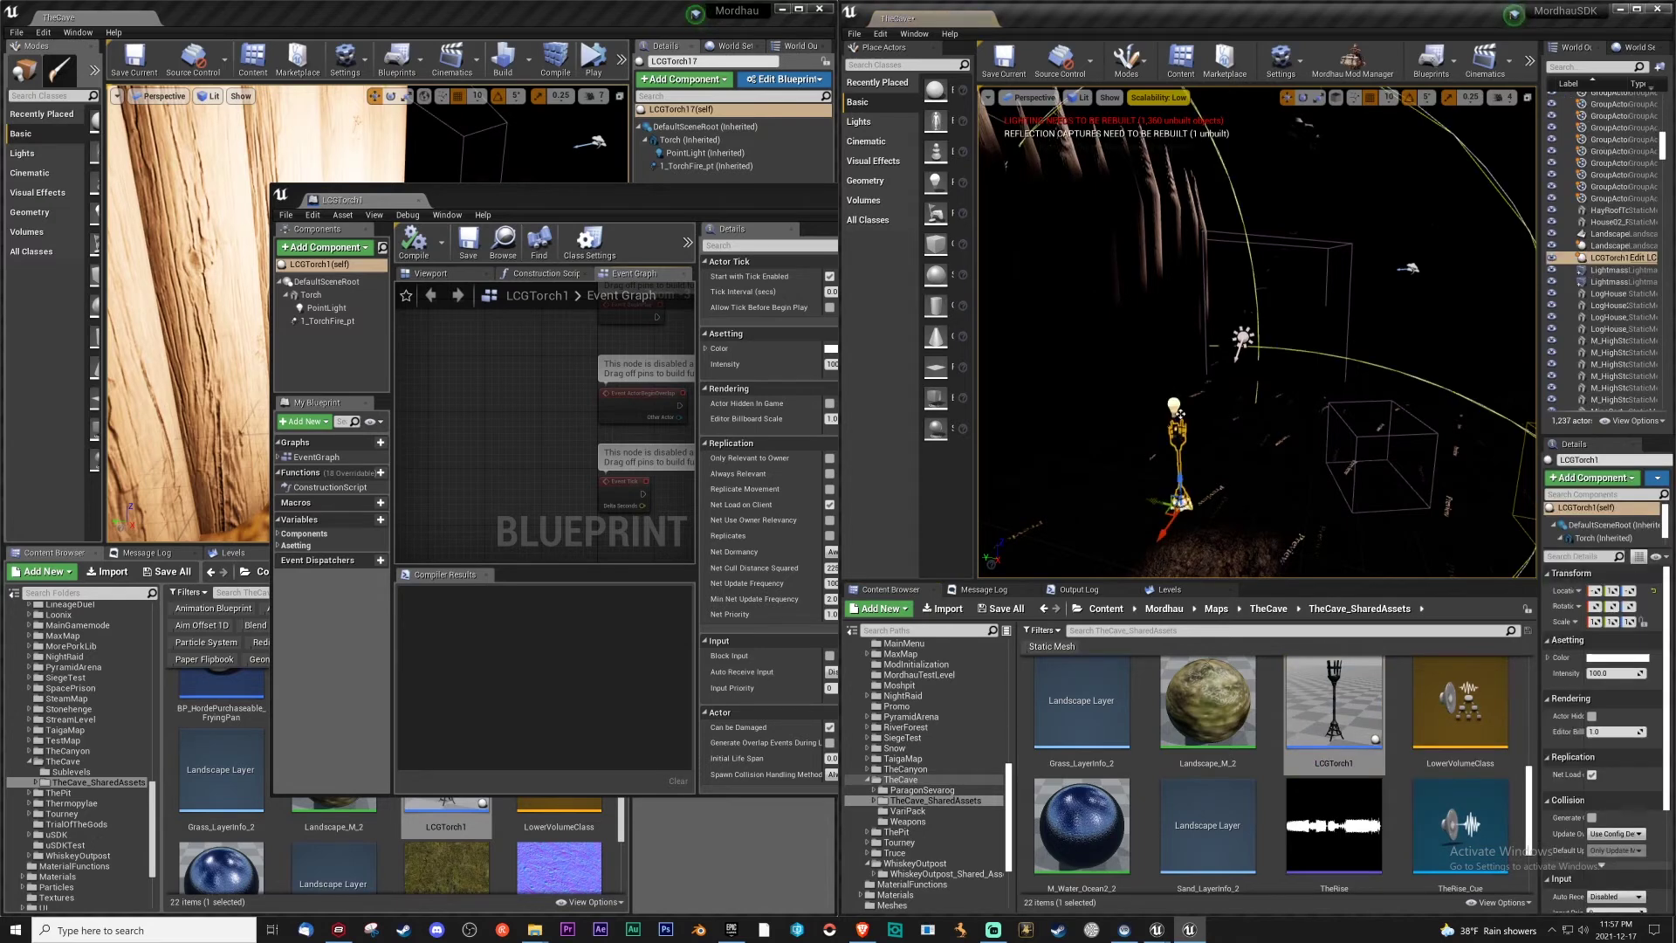
scroll(1177, 425, "up", 5)
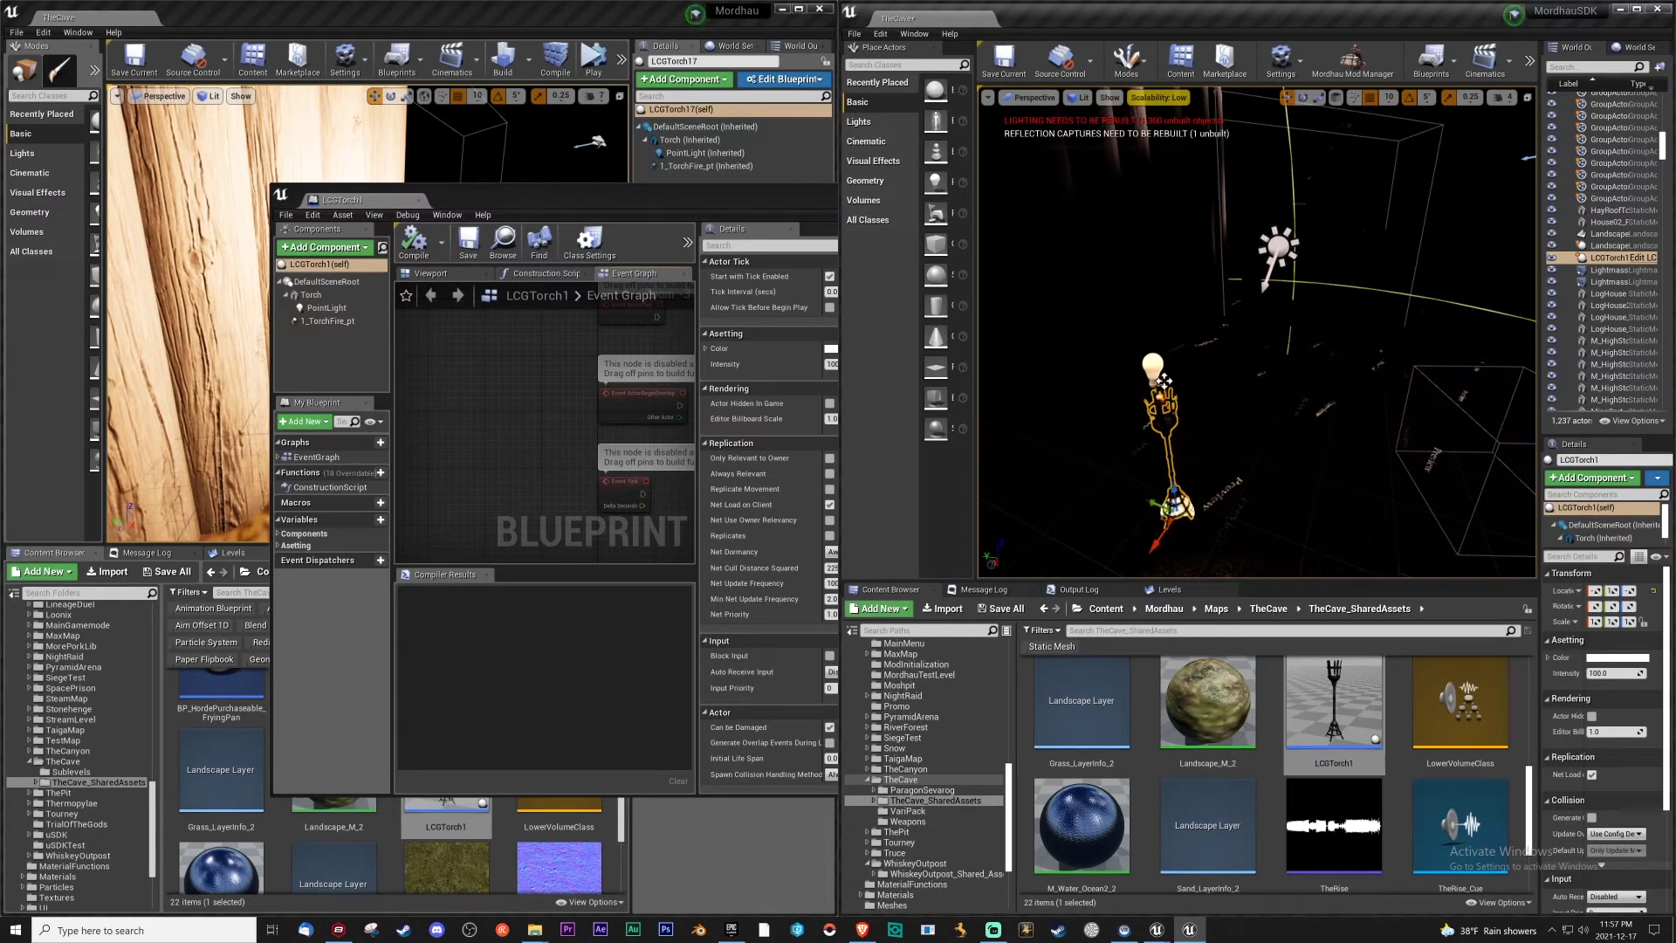
left_click(788, 196)
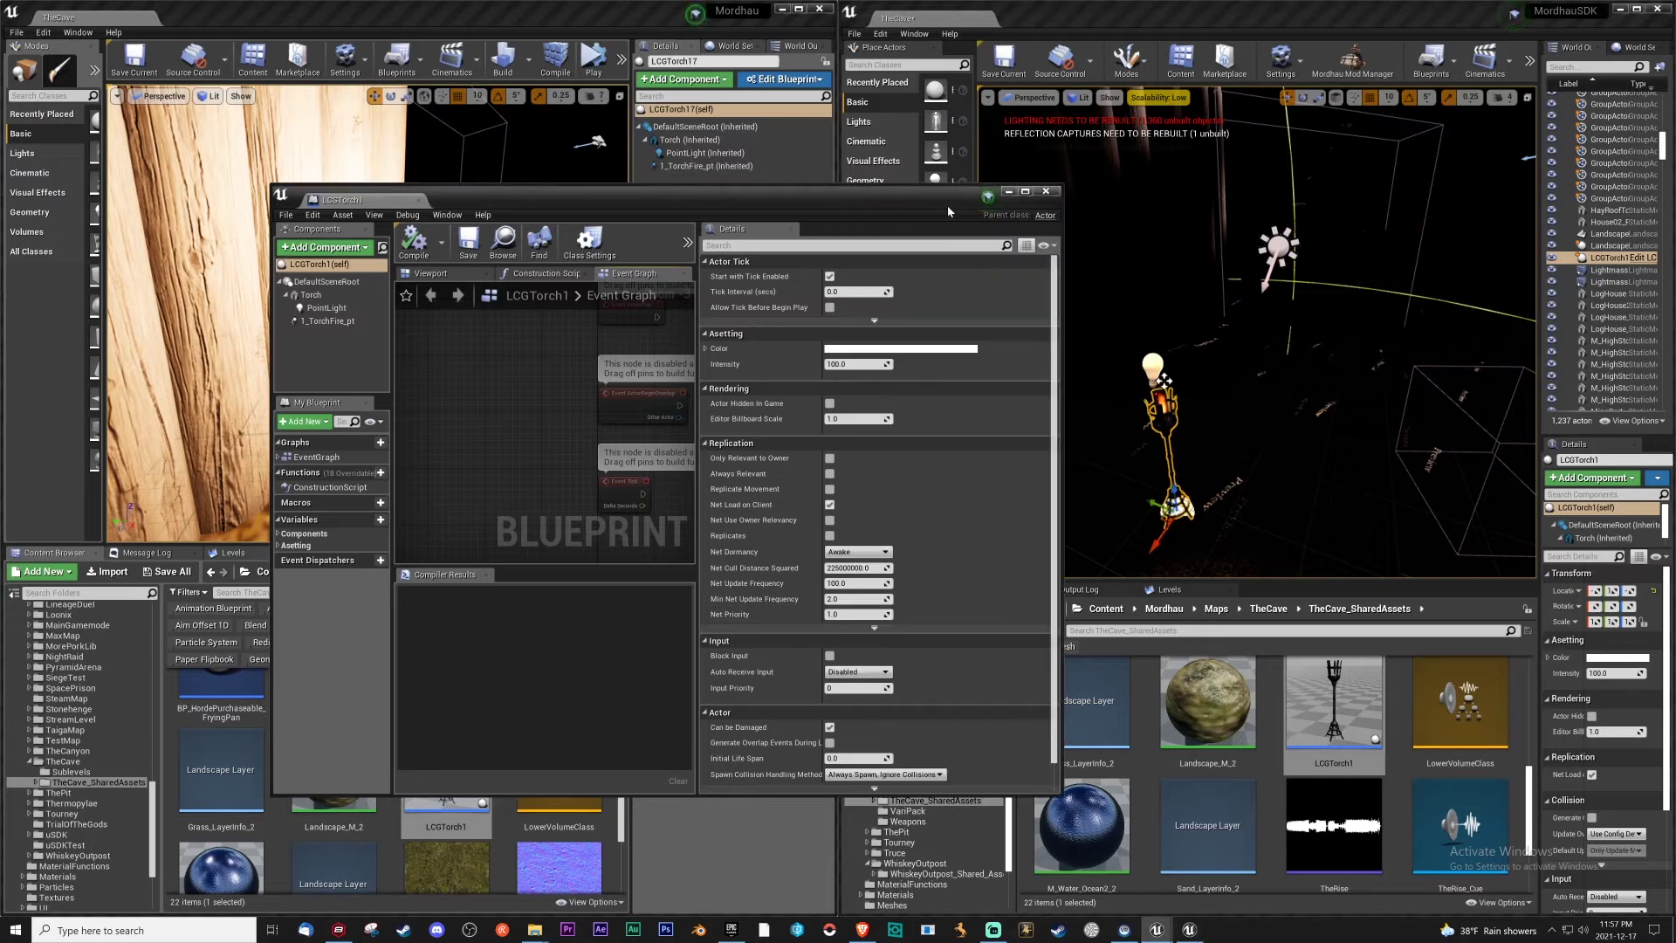
left_click(1008, 191)
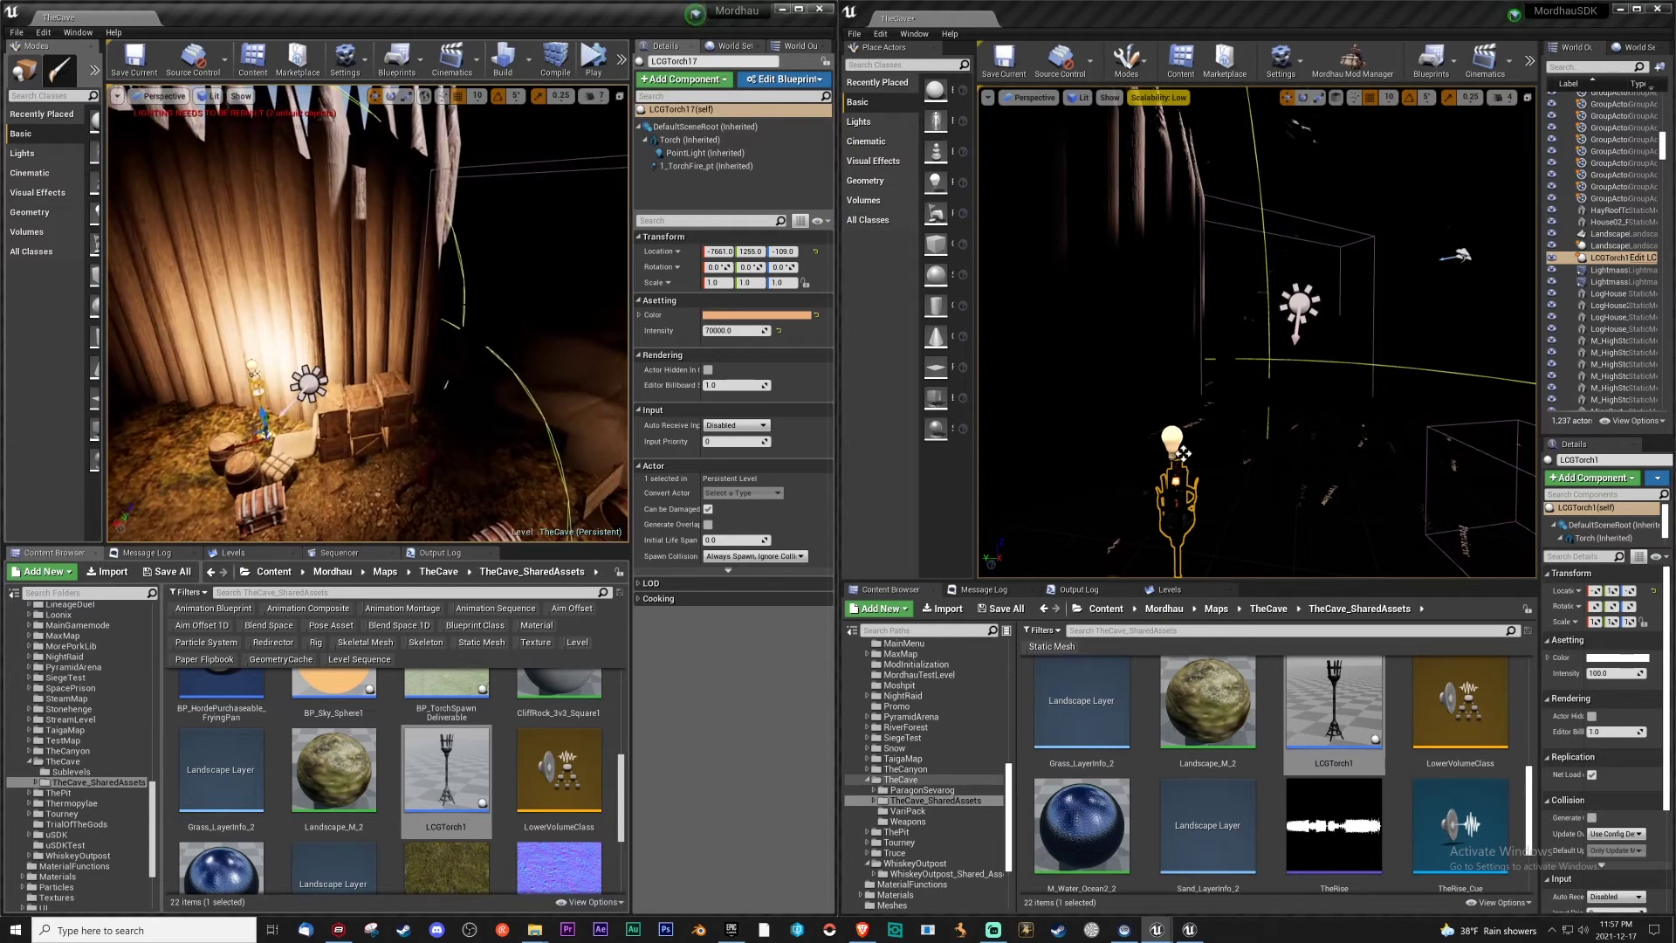
Compare the DirectionalLight and torch Details between the original and SDK levels
left_click(309, 381)
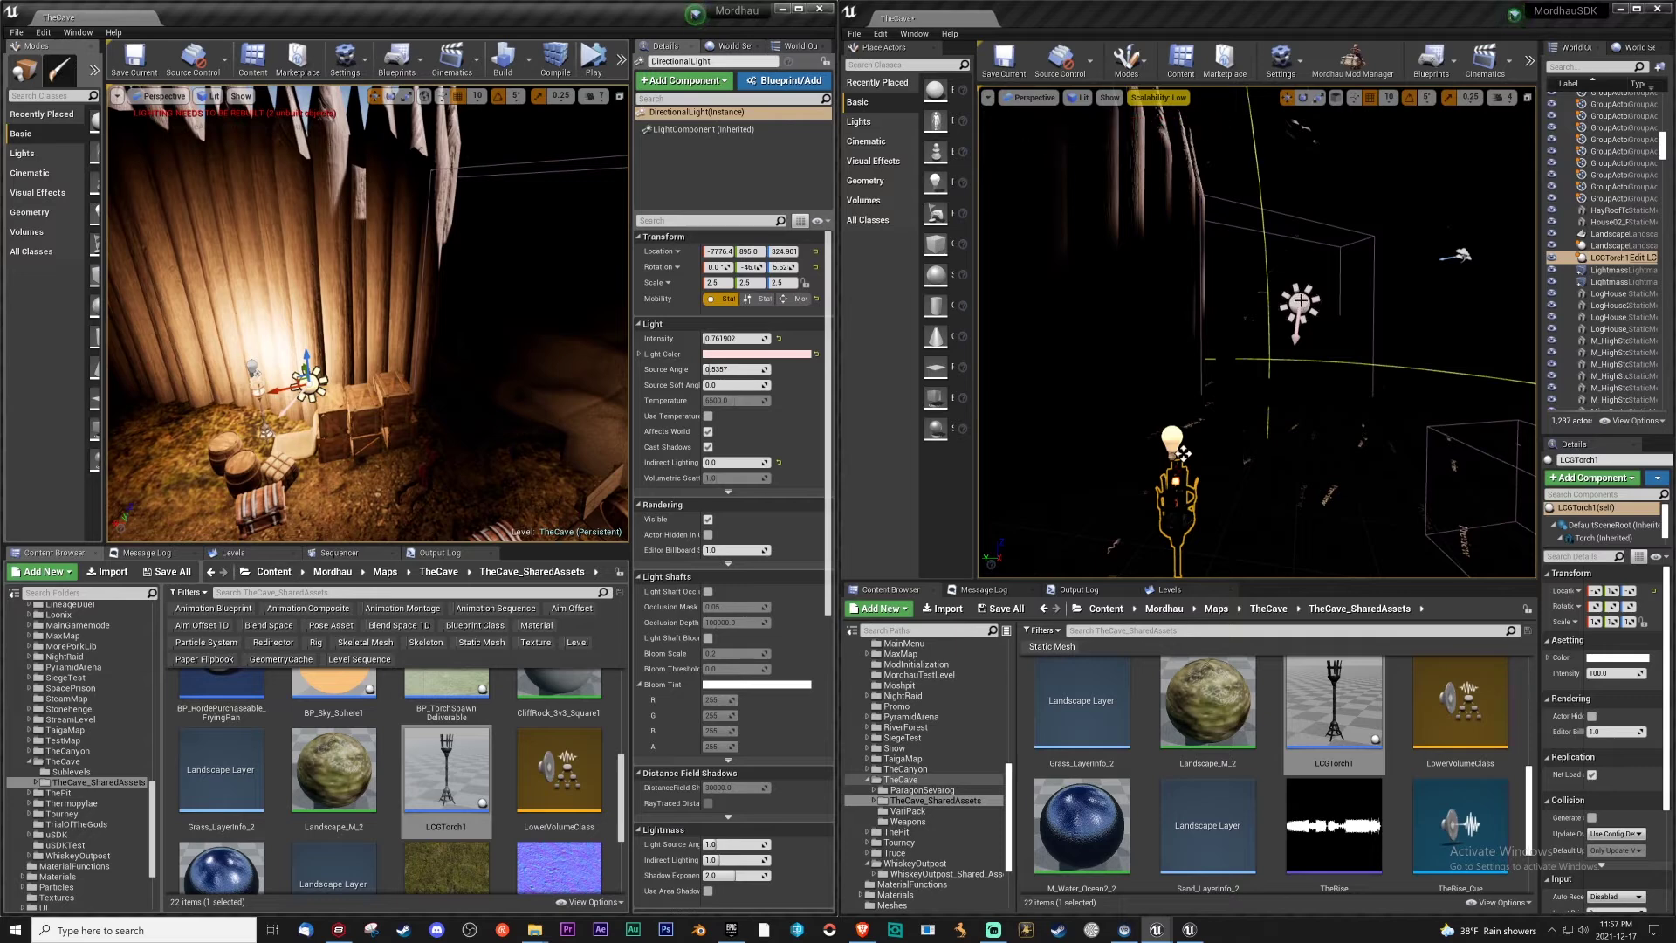
left_click_drag(1625, 434, 1453, 354)
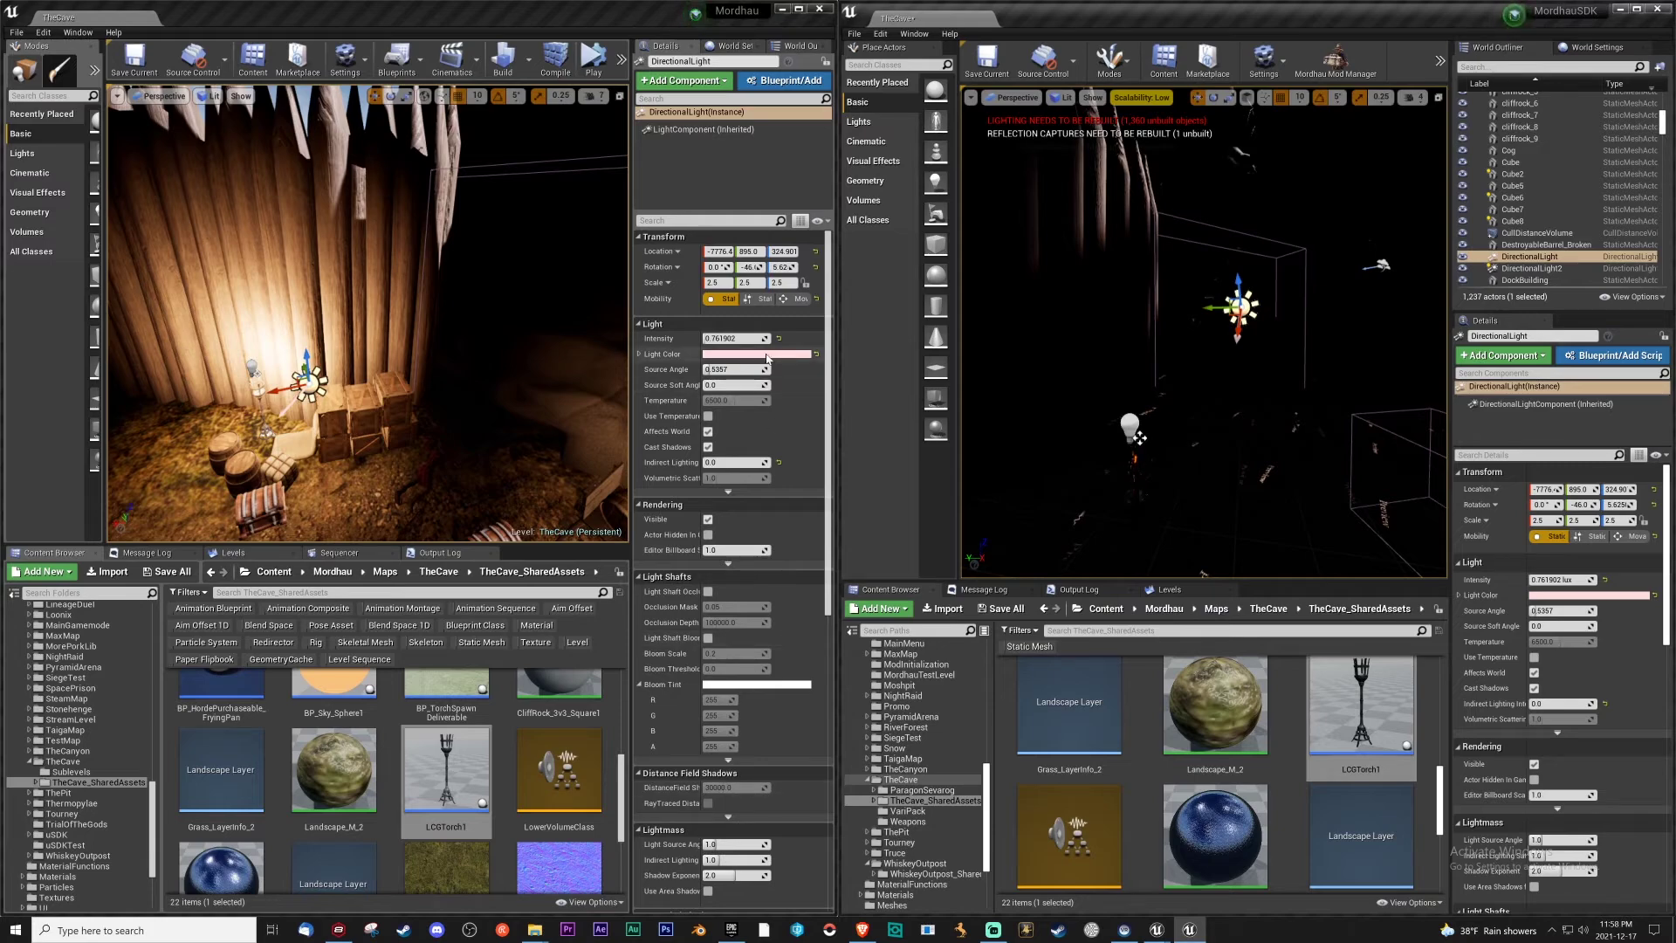
left_click(1132, 429)
key("f")
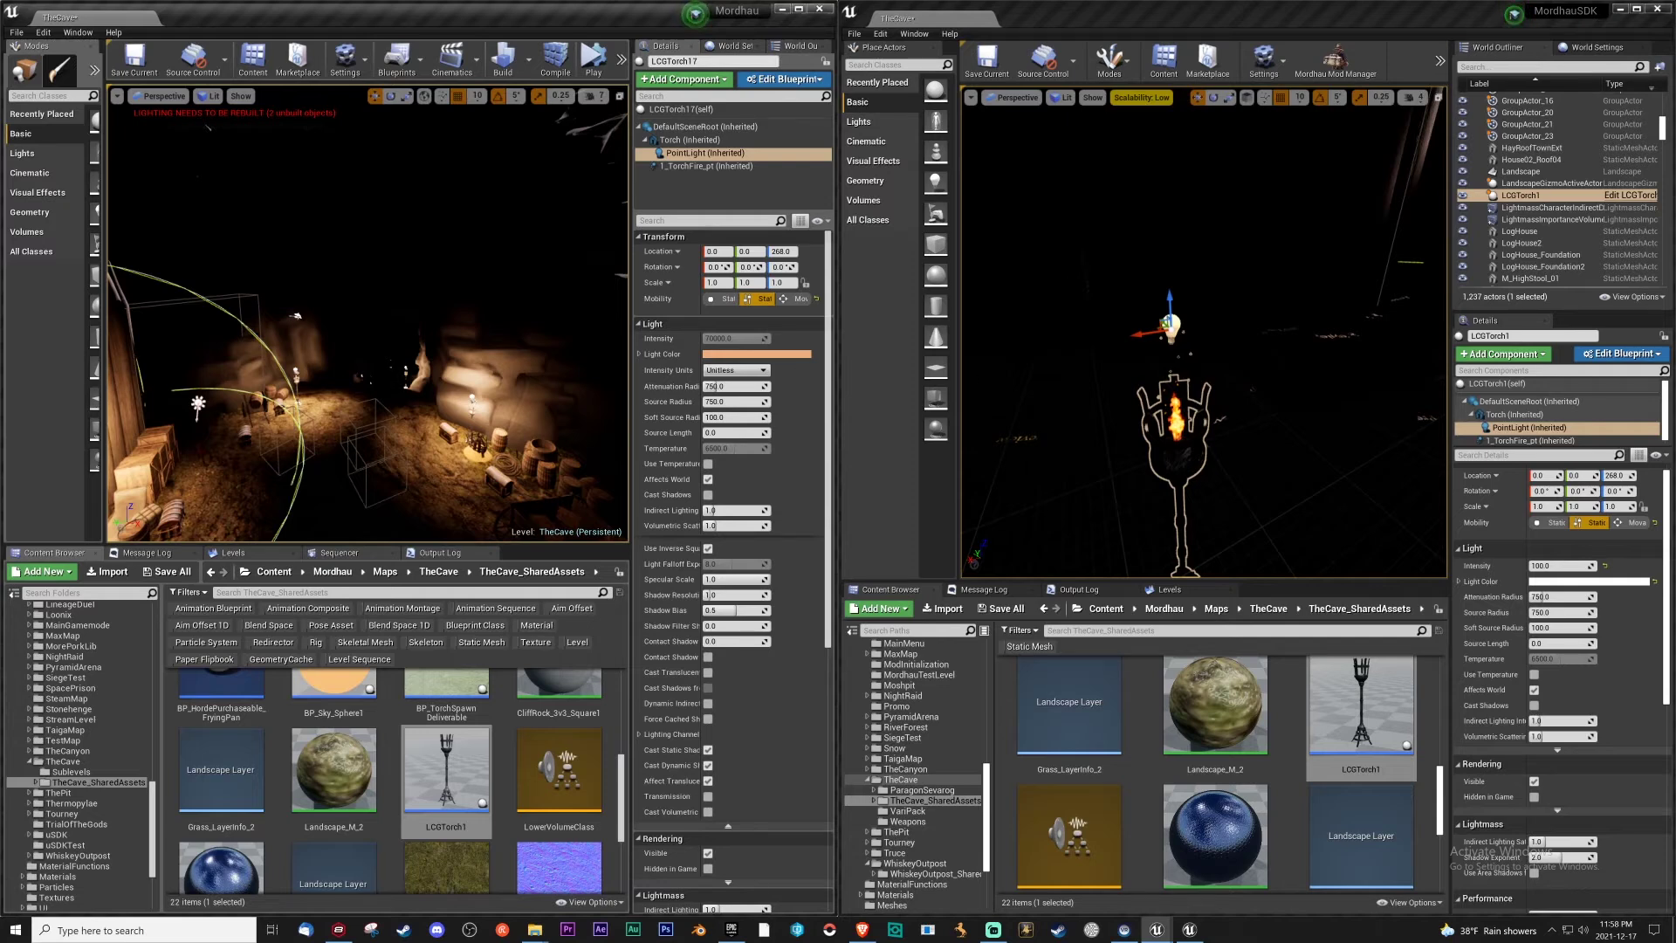
right_click_drag(1205, 331, 1204, 331)
Switch the SDK viewport to Unlit and select the rock_cliff_01_low27 cliff
left_click(1052, 100)
left_click(1082, 131)
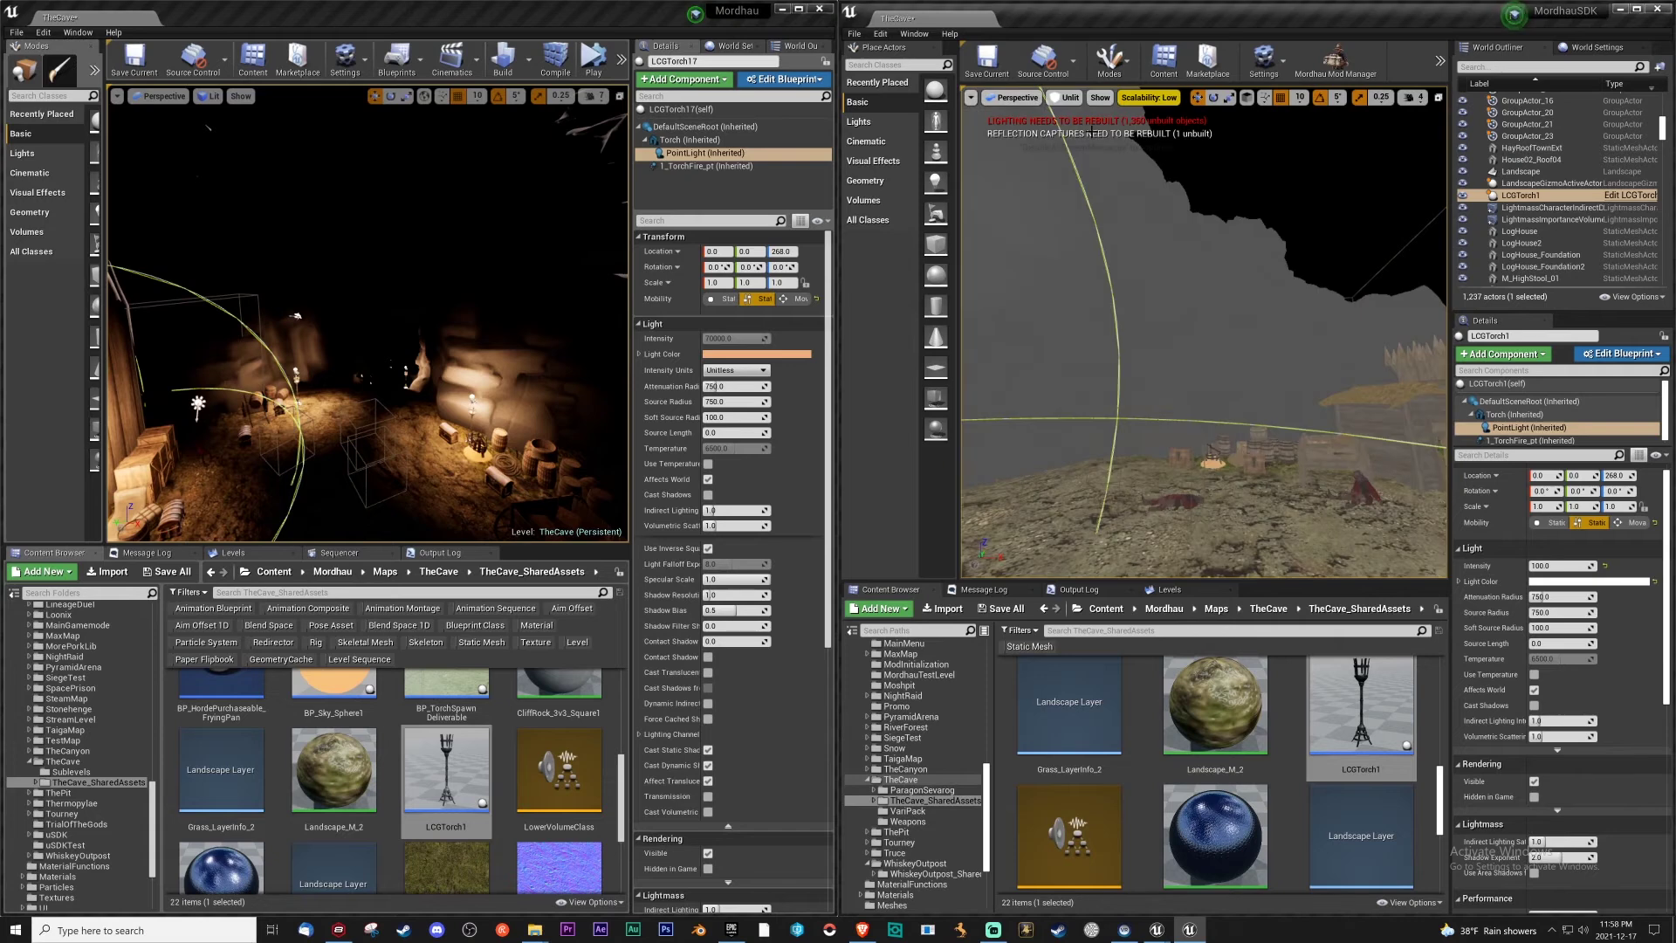
left_click(1177, 326)
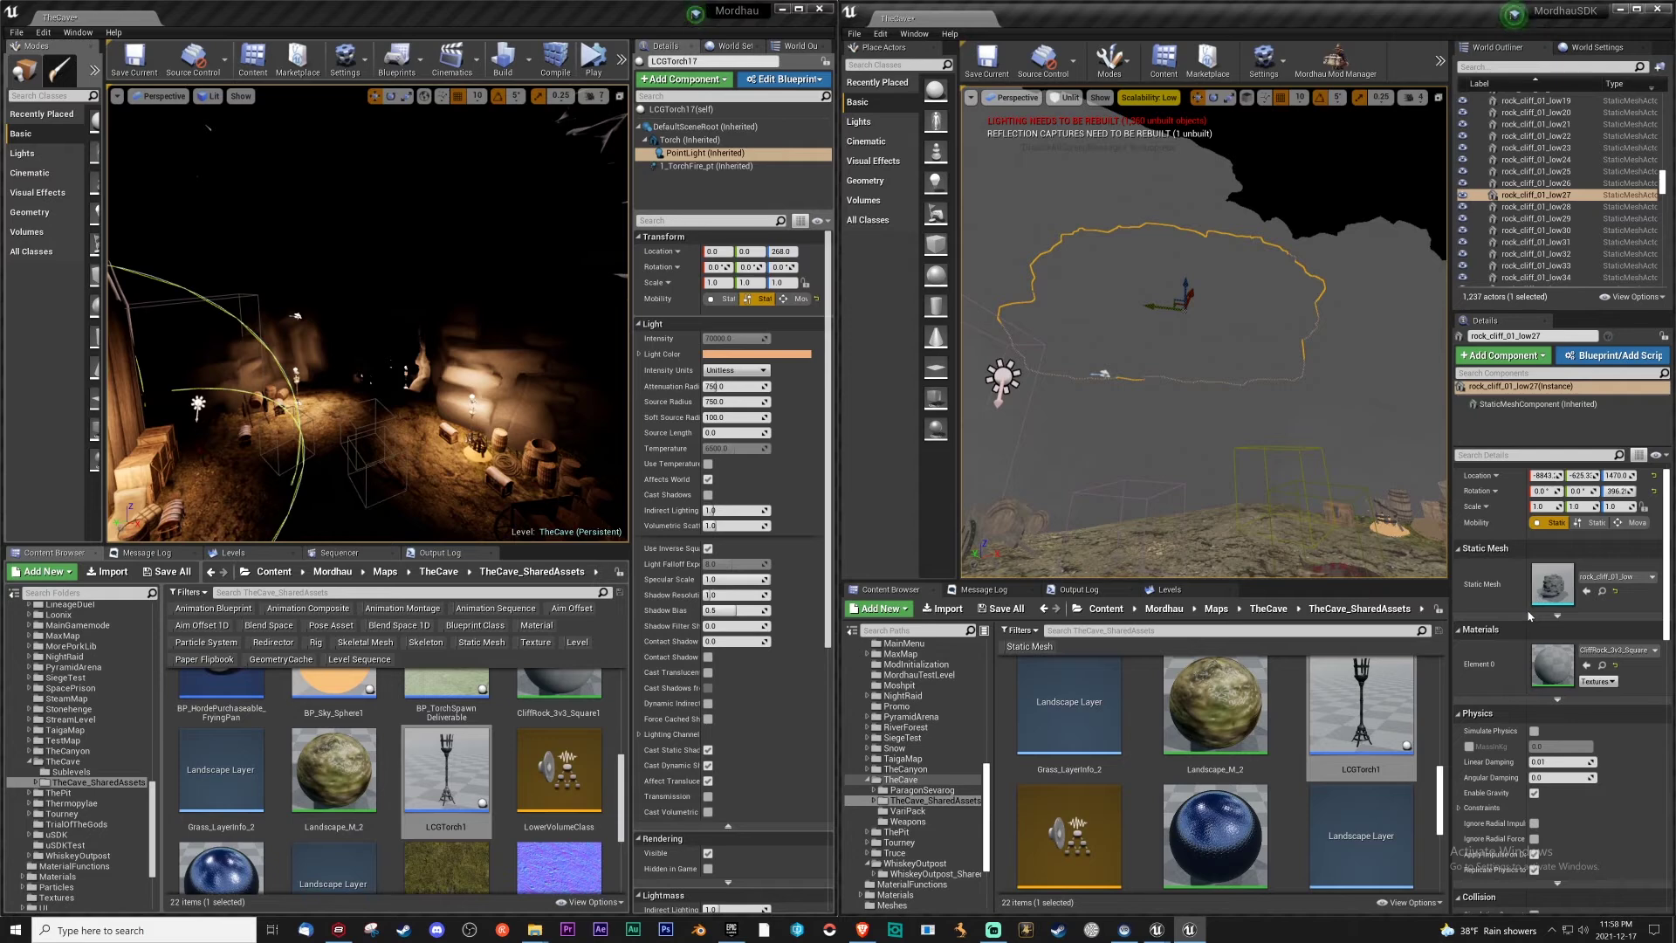
Frame the selected cliff and turn the original view toward a rock wall
key("f")
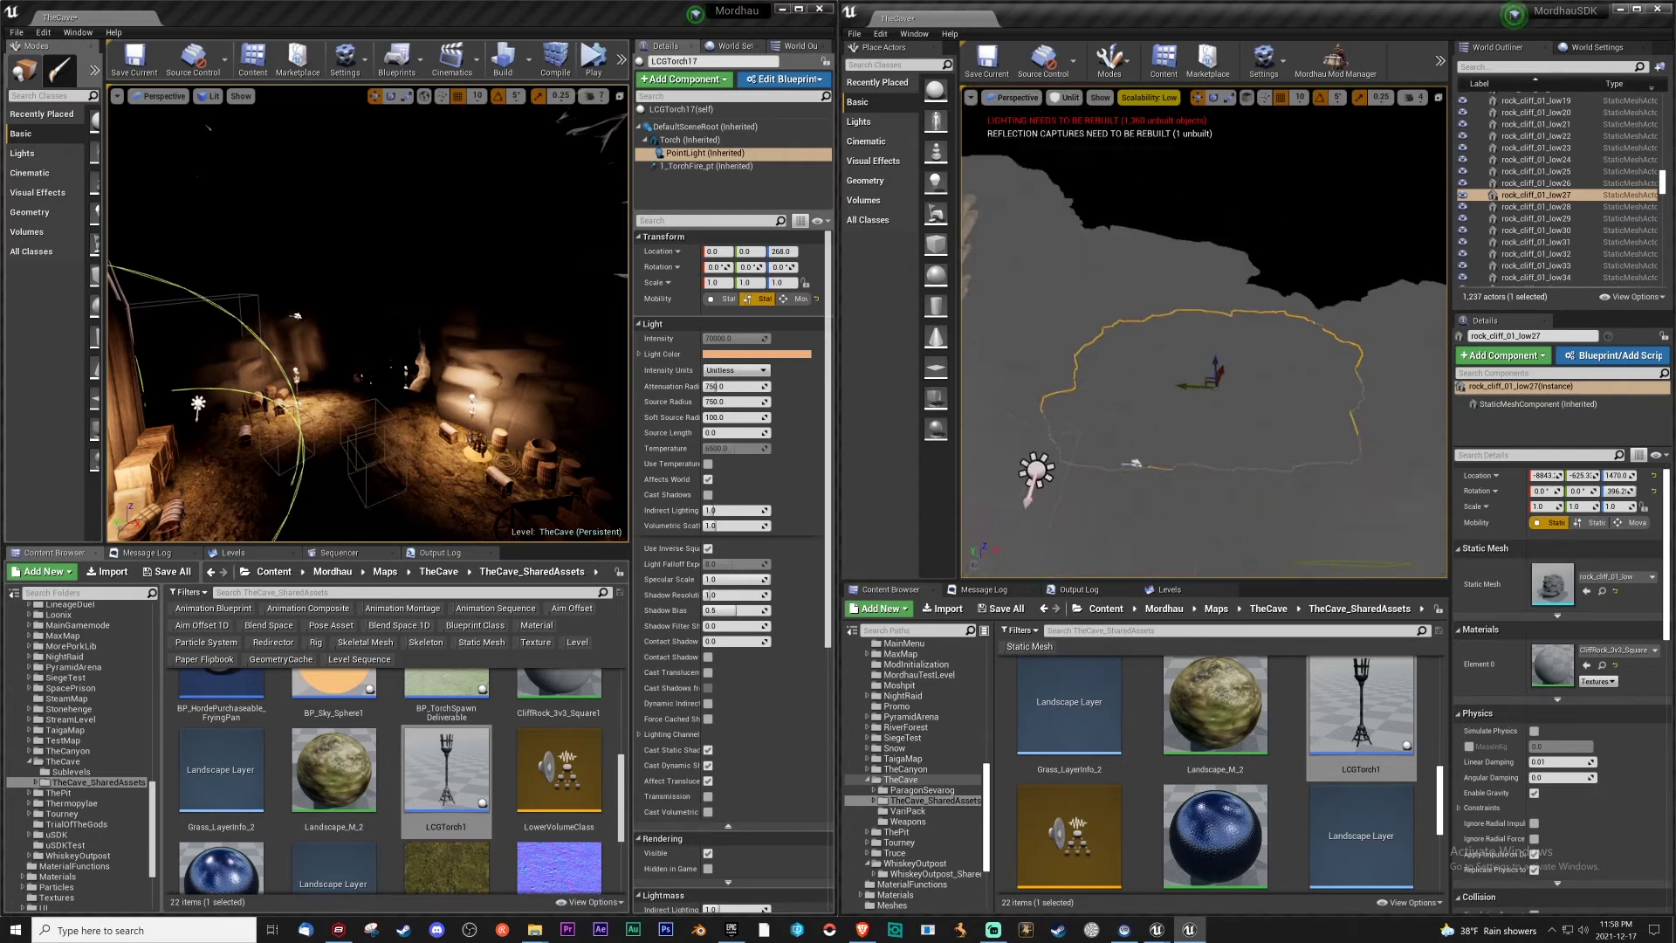
right_click_drag(371, 429, 372, 429)
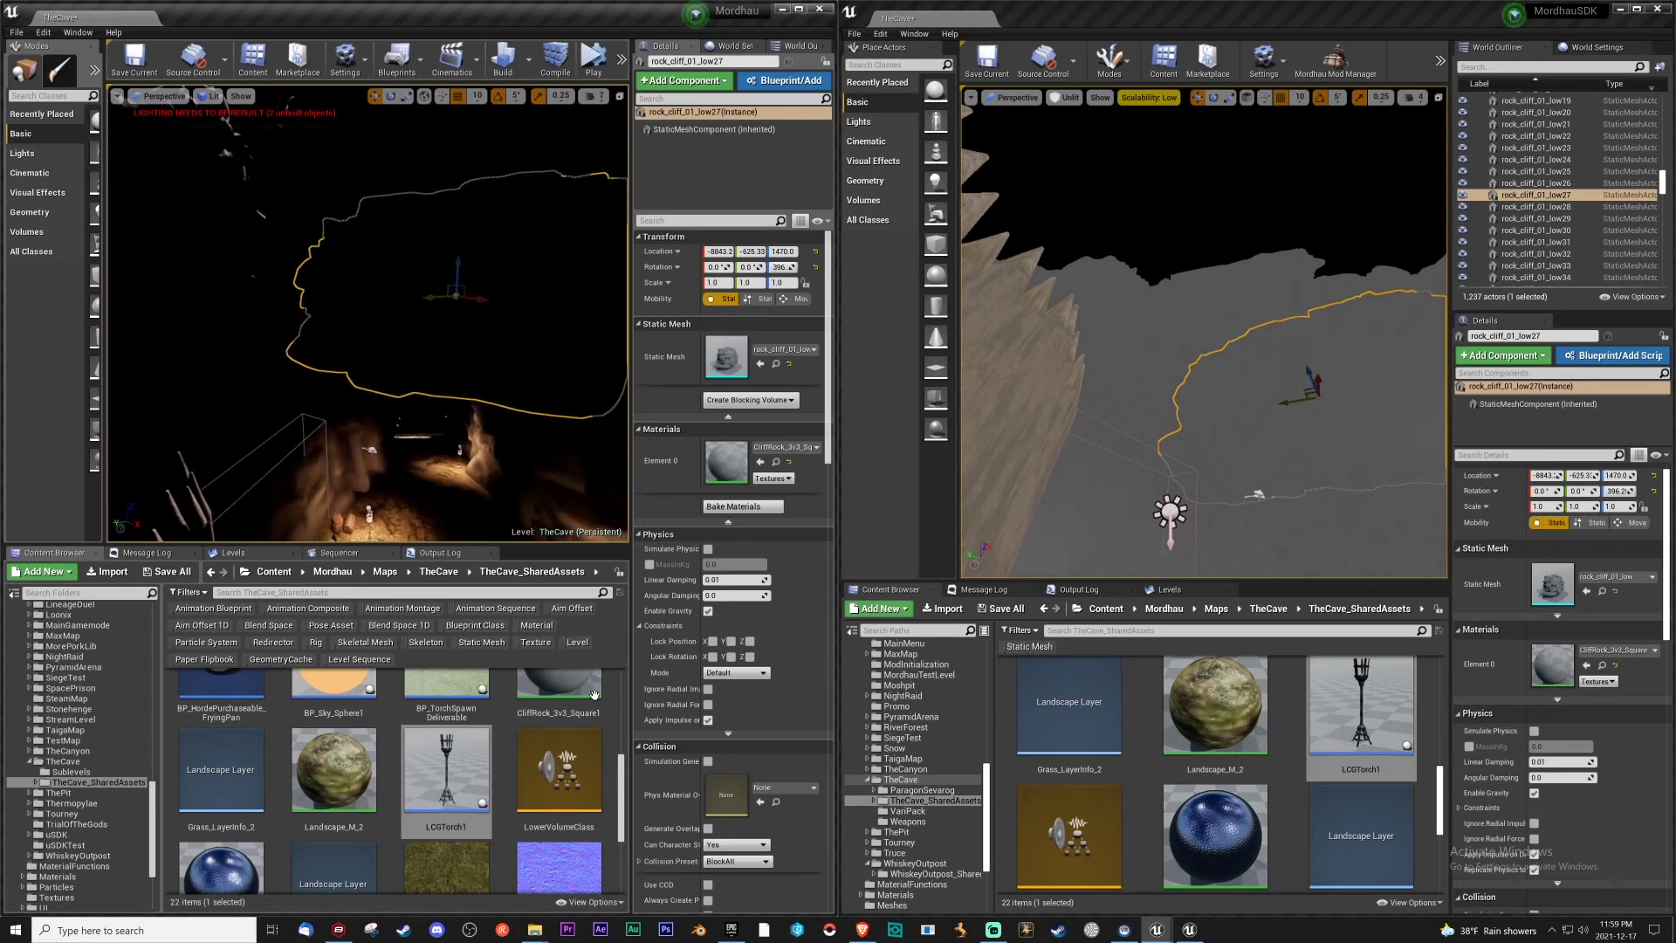
scroll(499, 747, "up", 3)
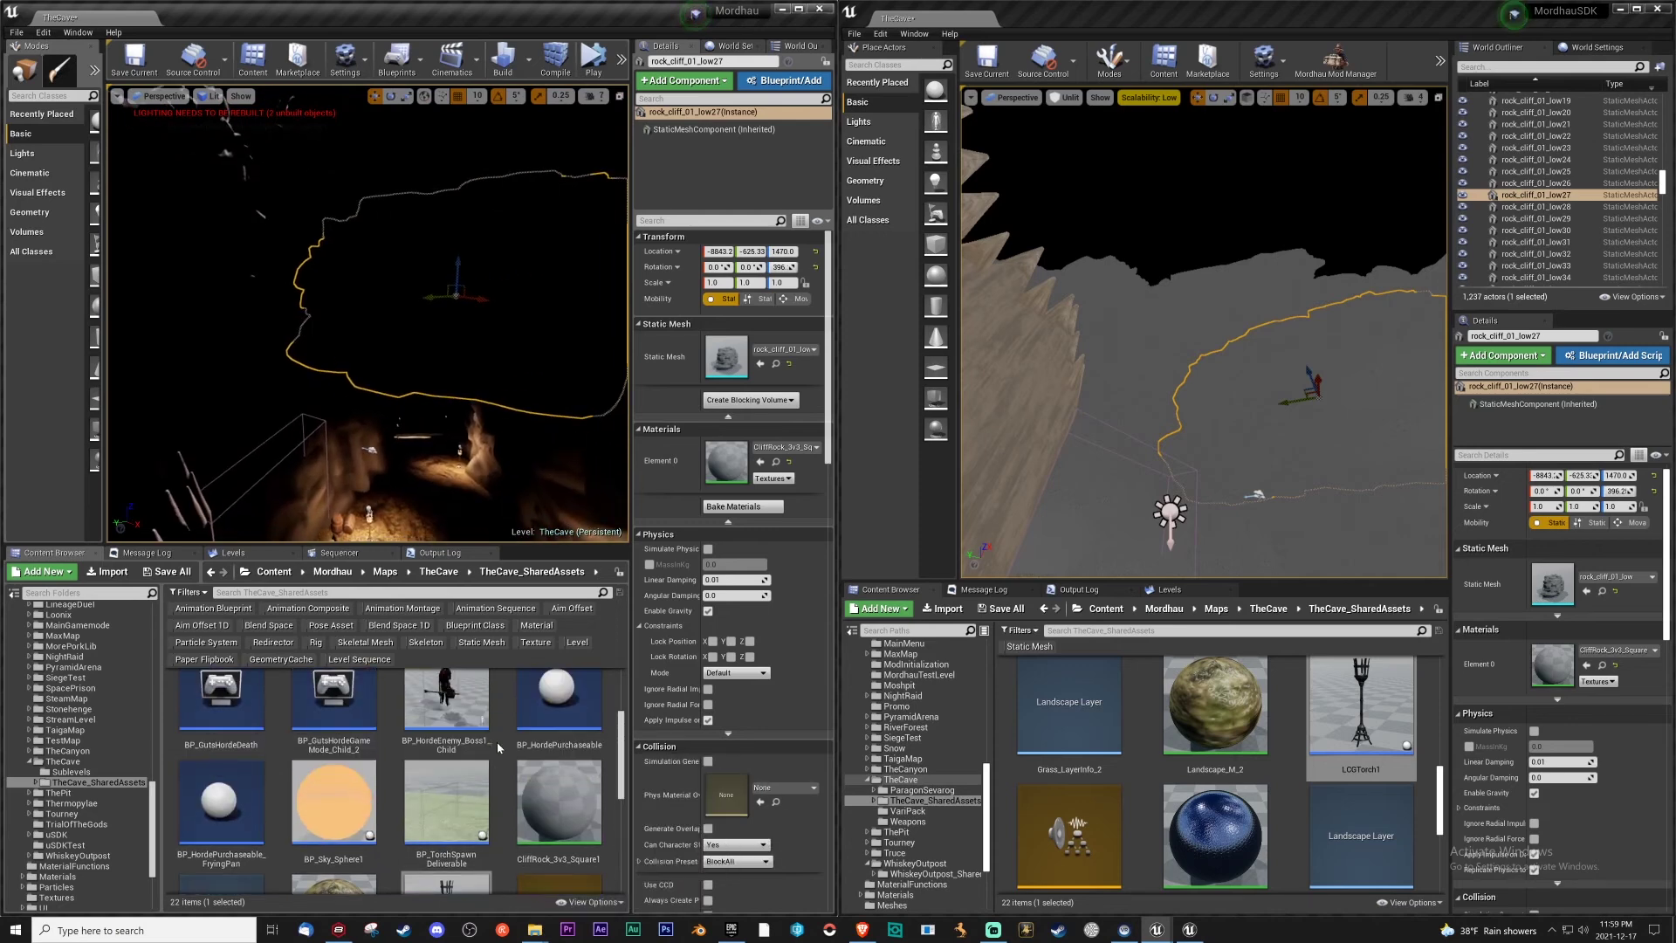
Filter the SDK assets by 'rock' and Materials, then open CliffRock_3v3_Square1
left_click(1238, 650)
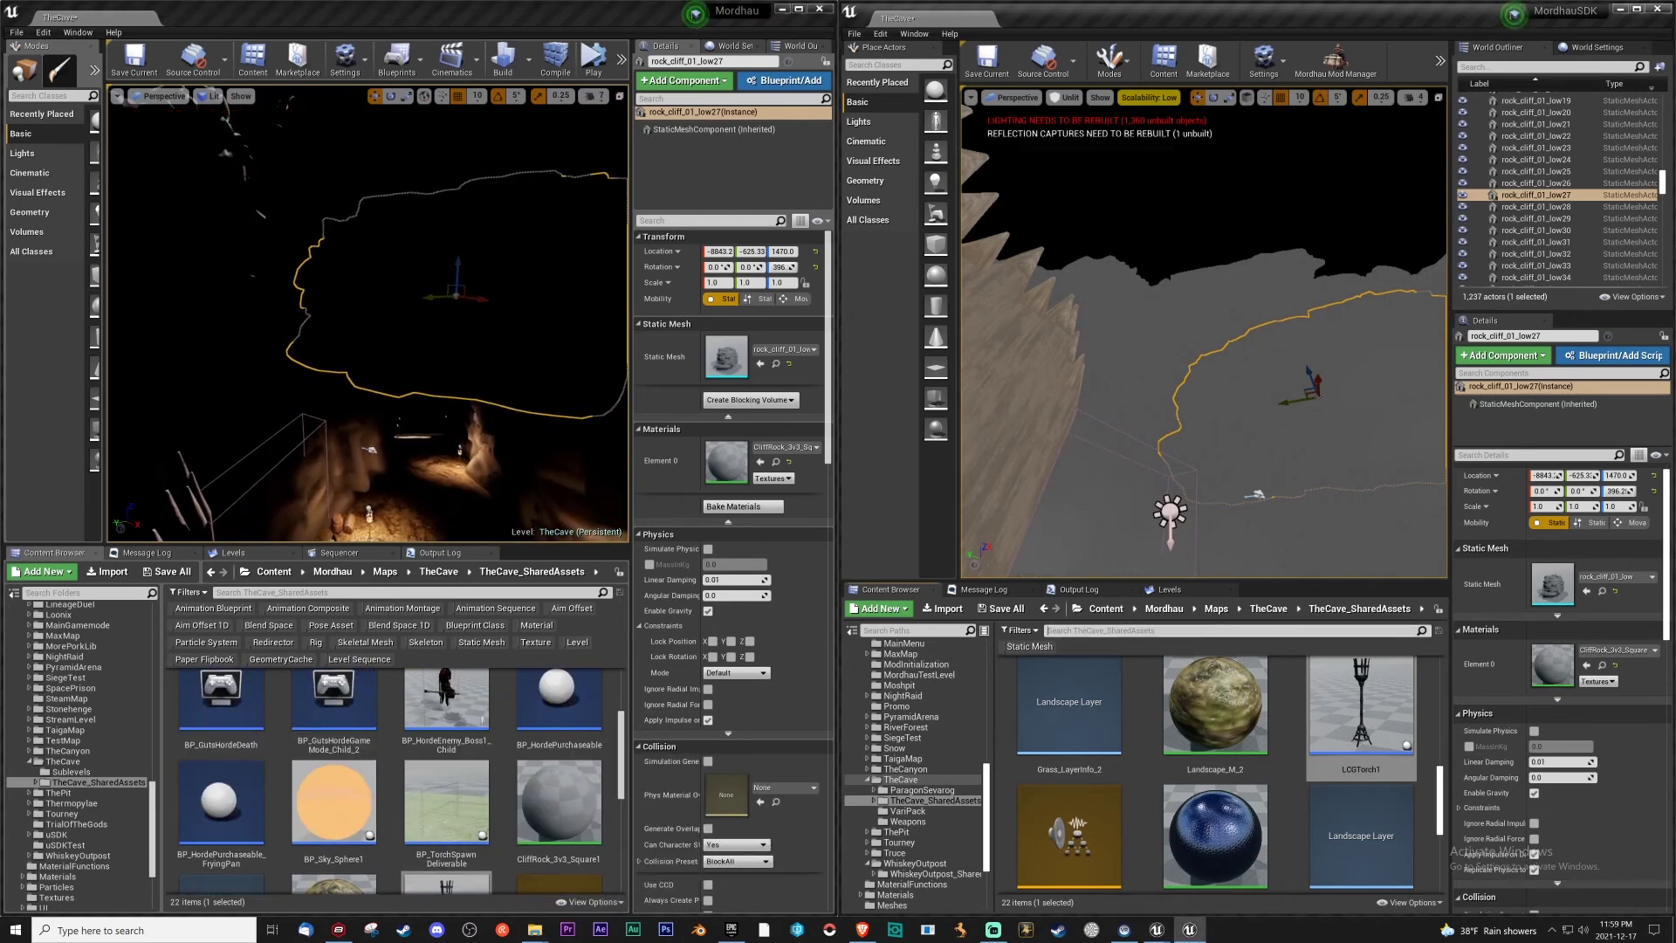
type("rock")
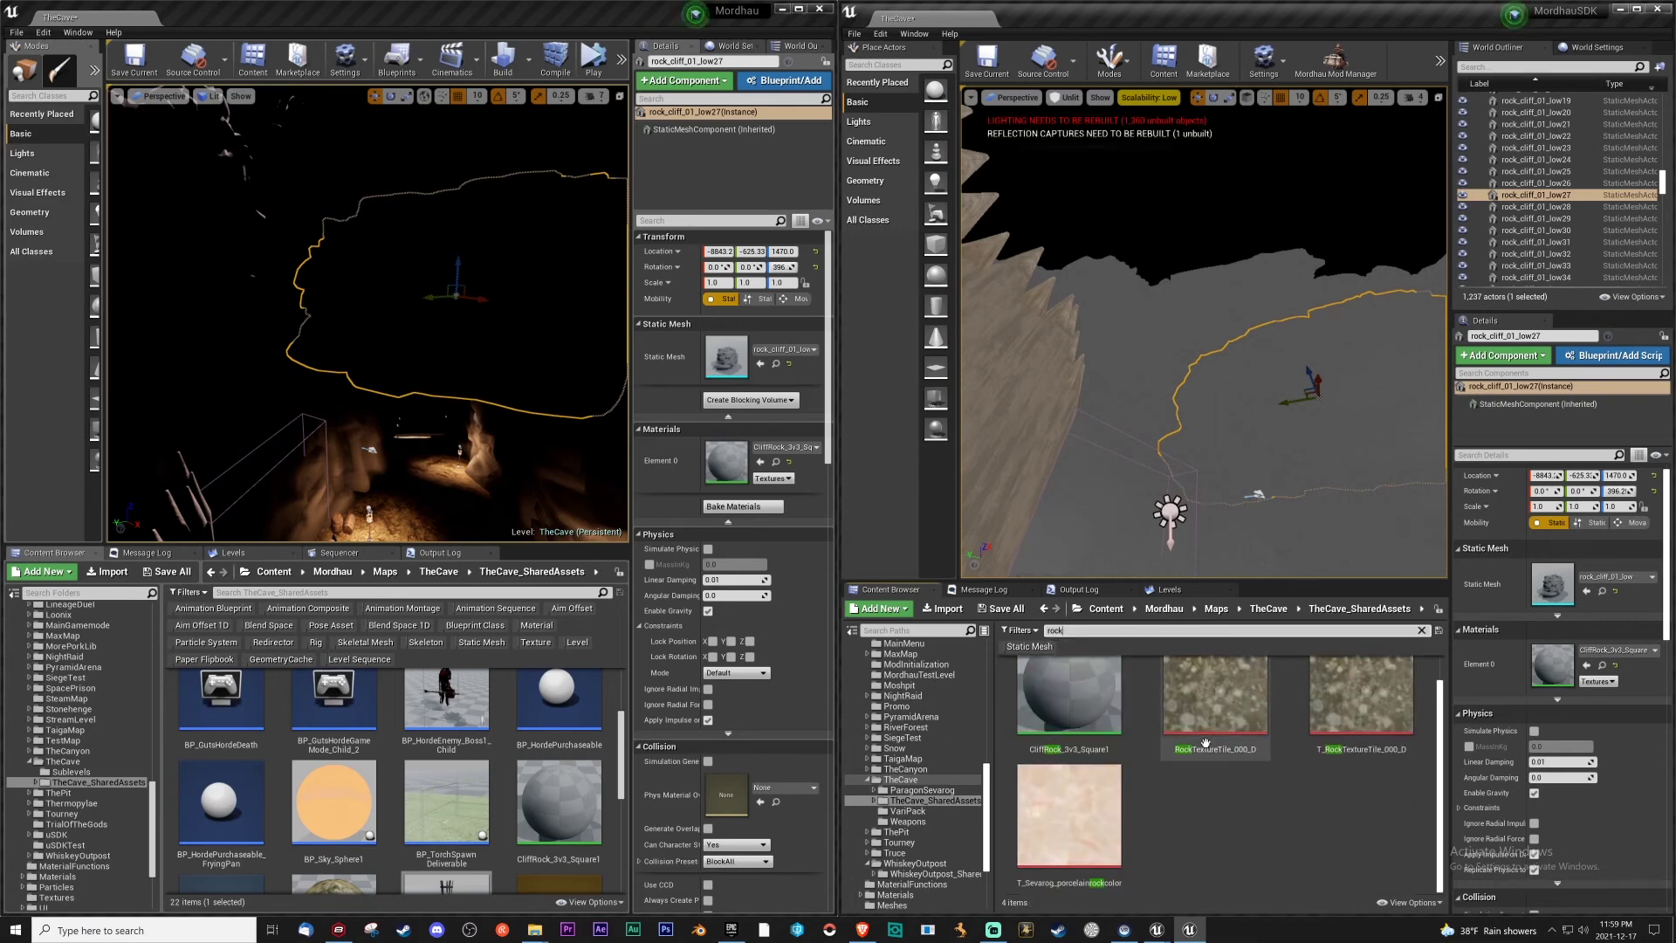
left_click(1019, 630)
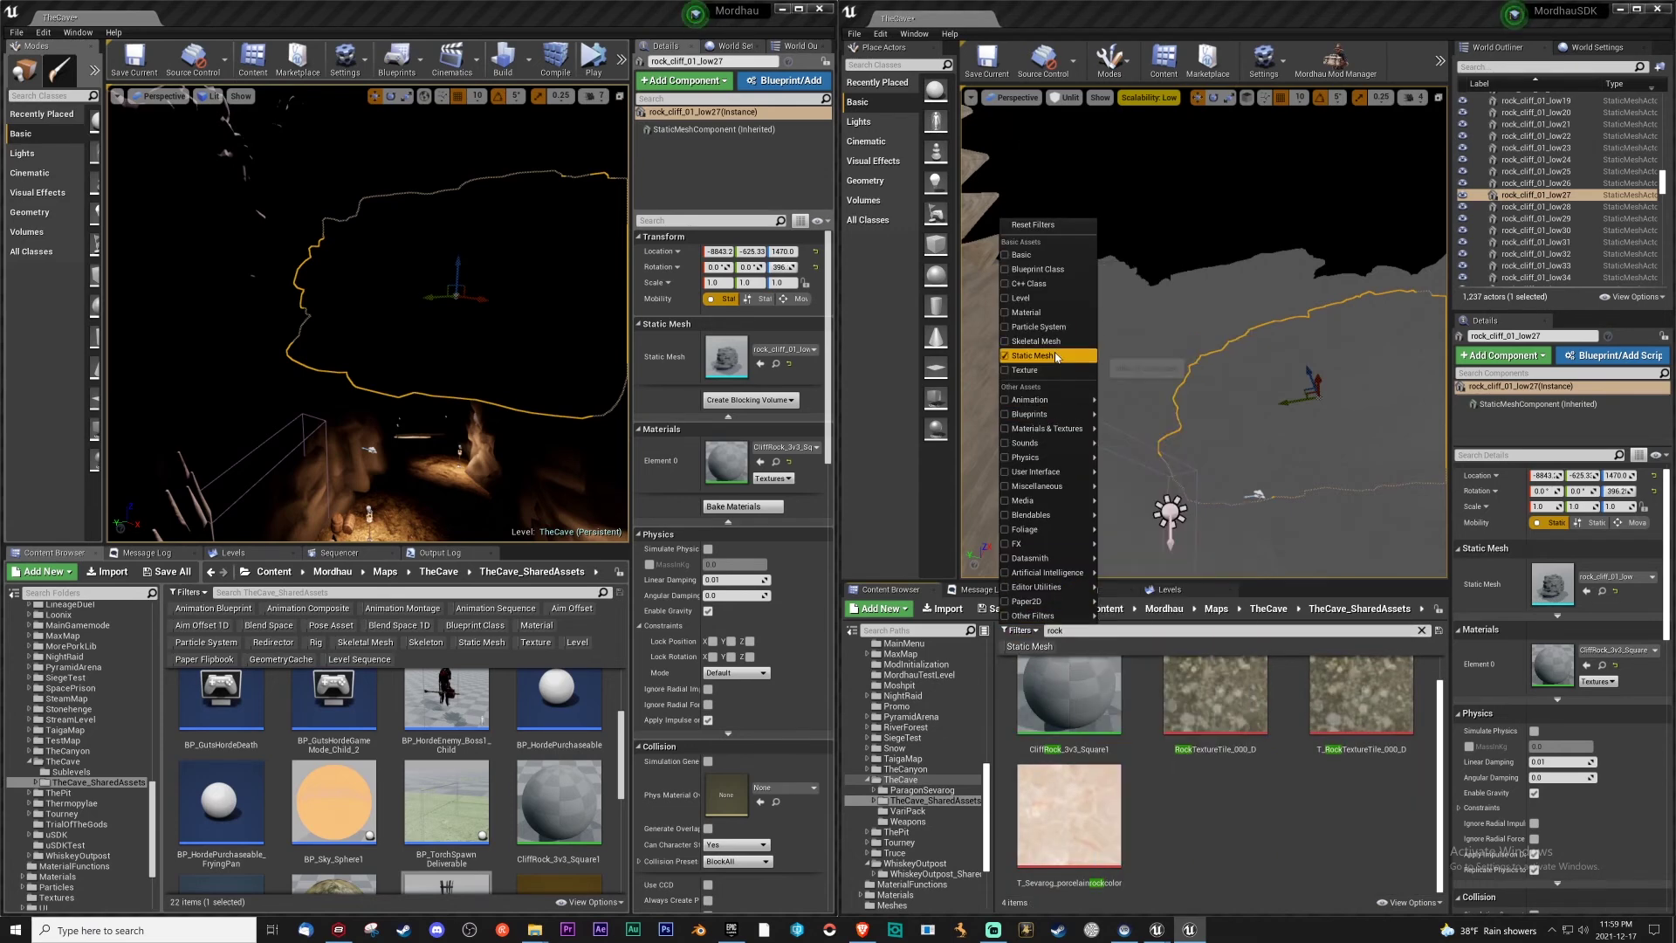
mouse_move(1028, 432)
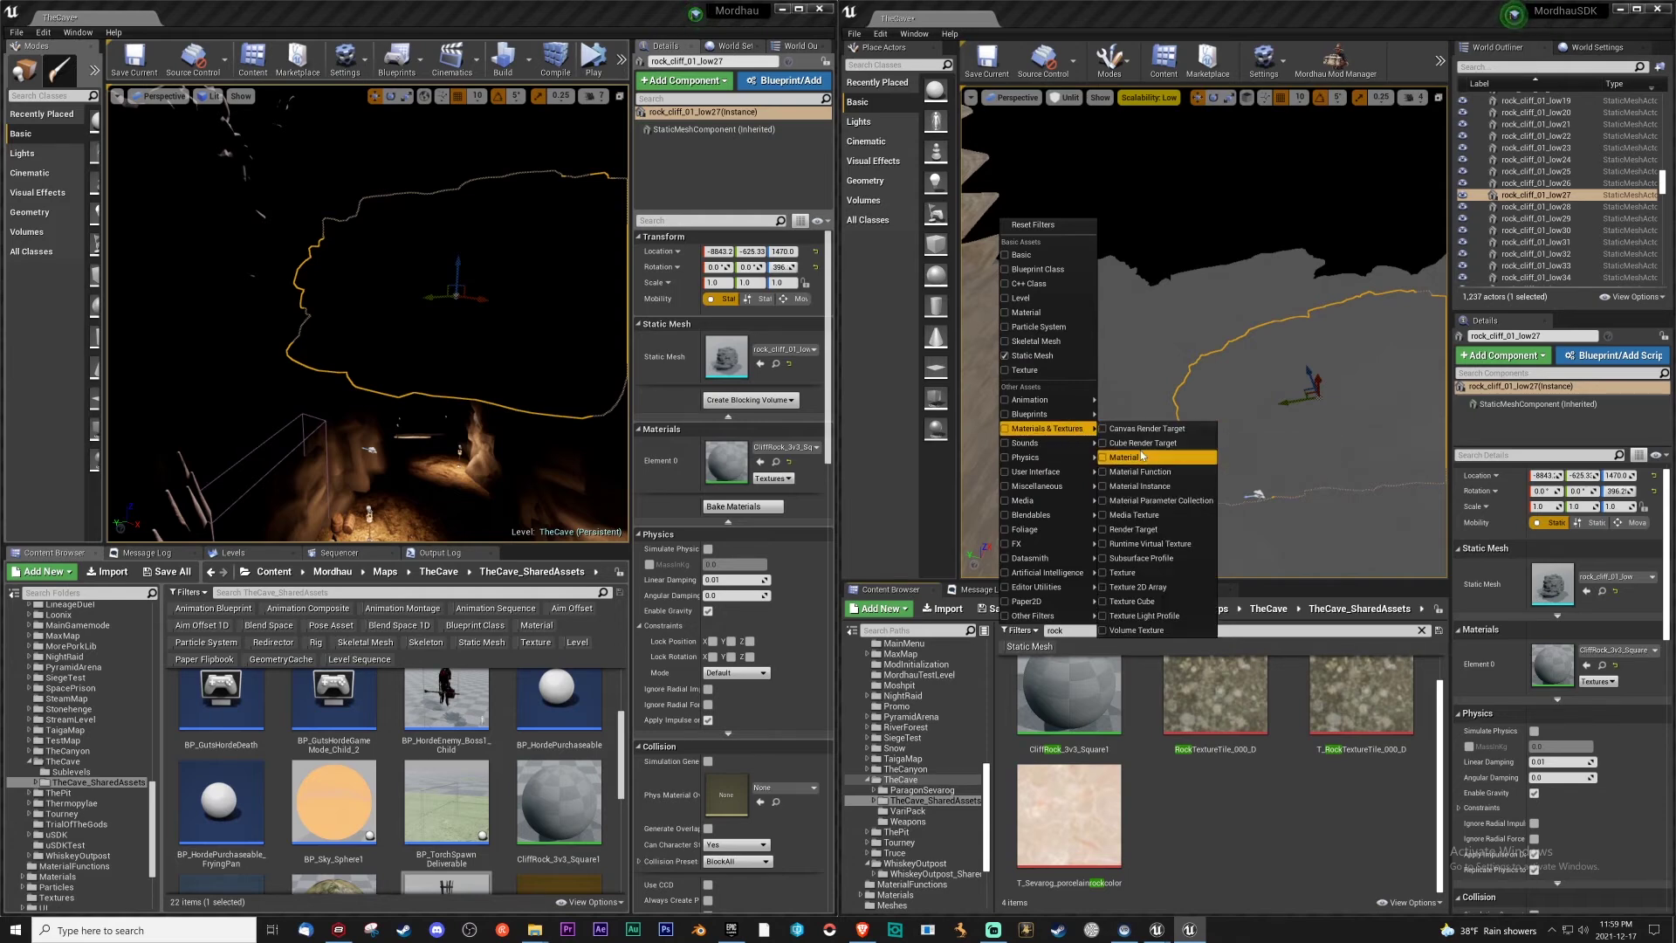
left_click(1142, 455)
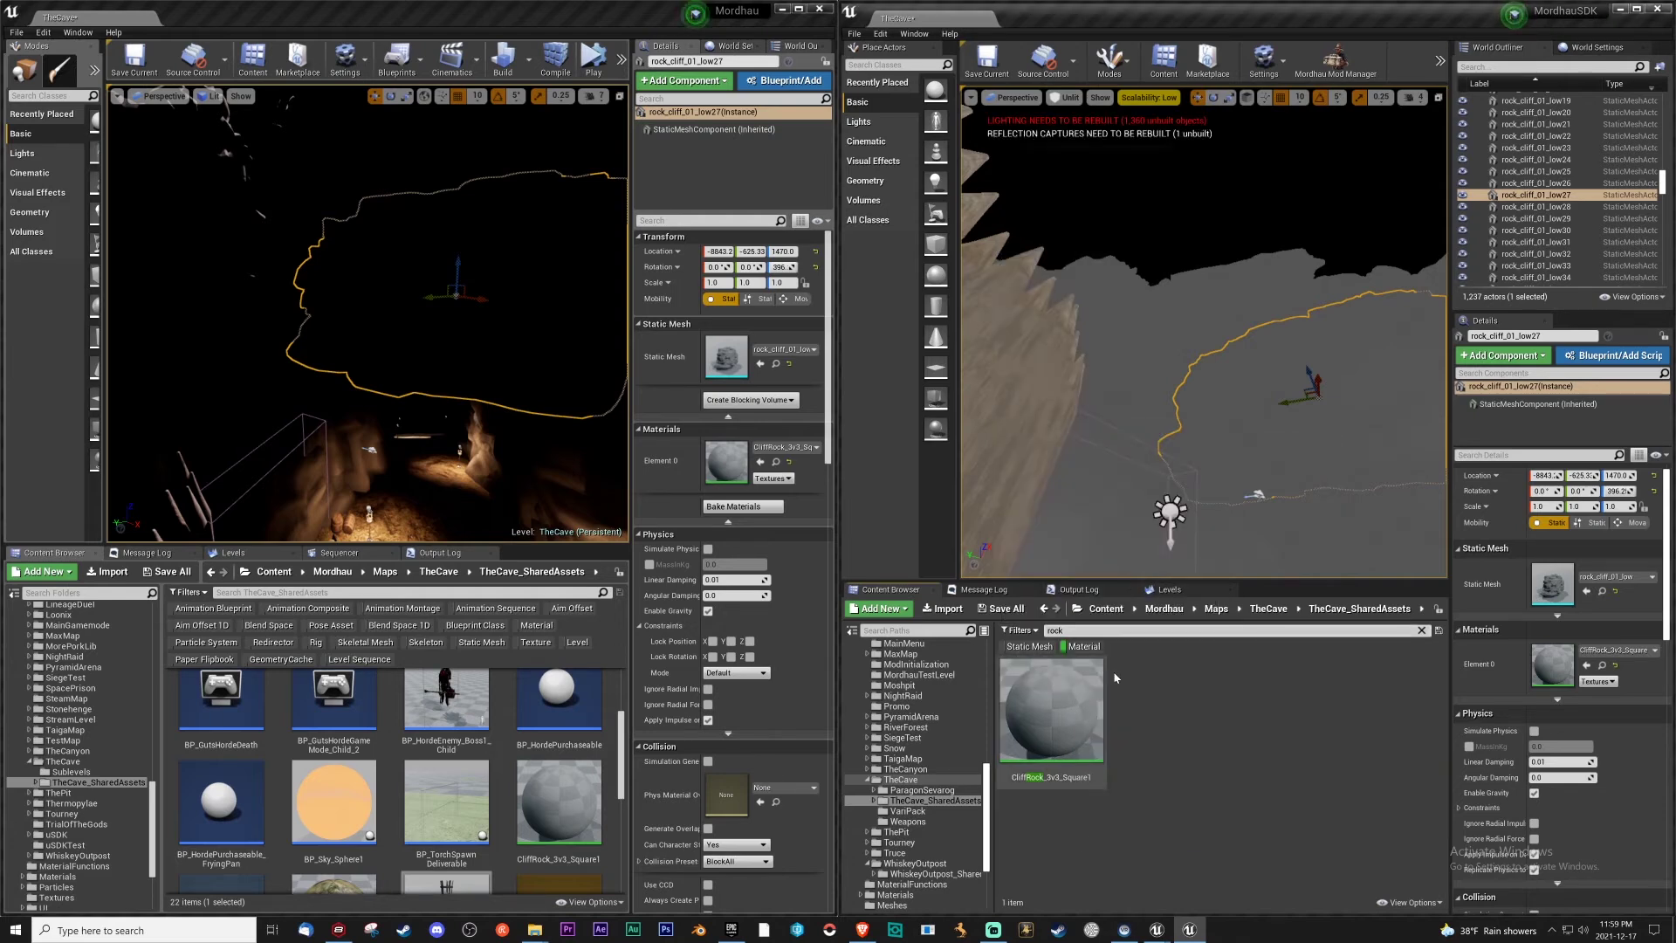
left_click(1080, 722)
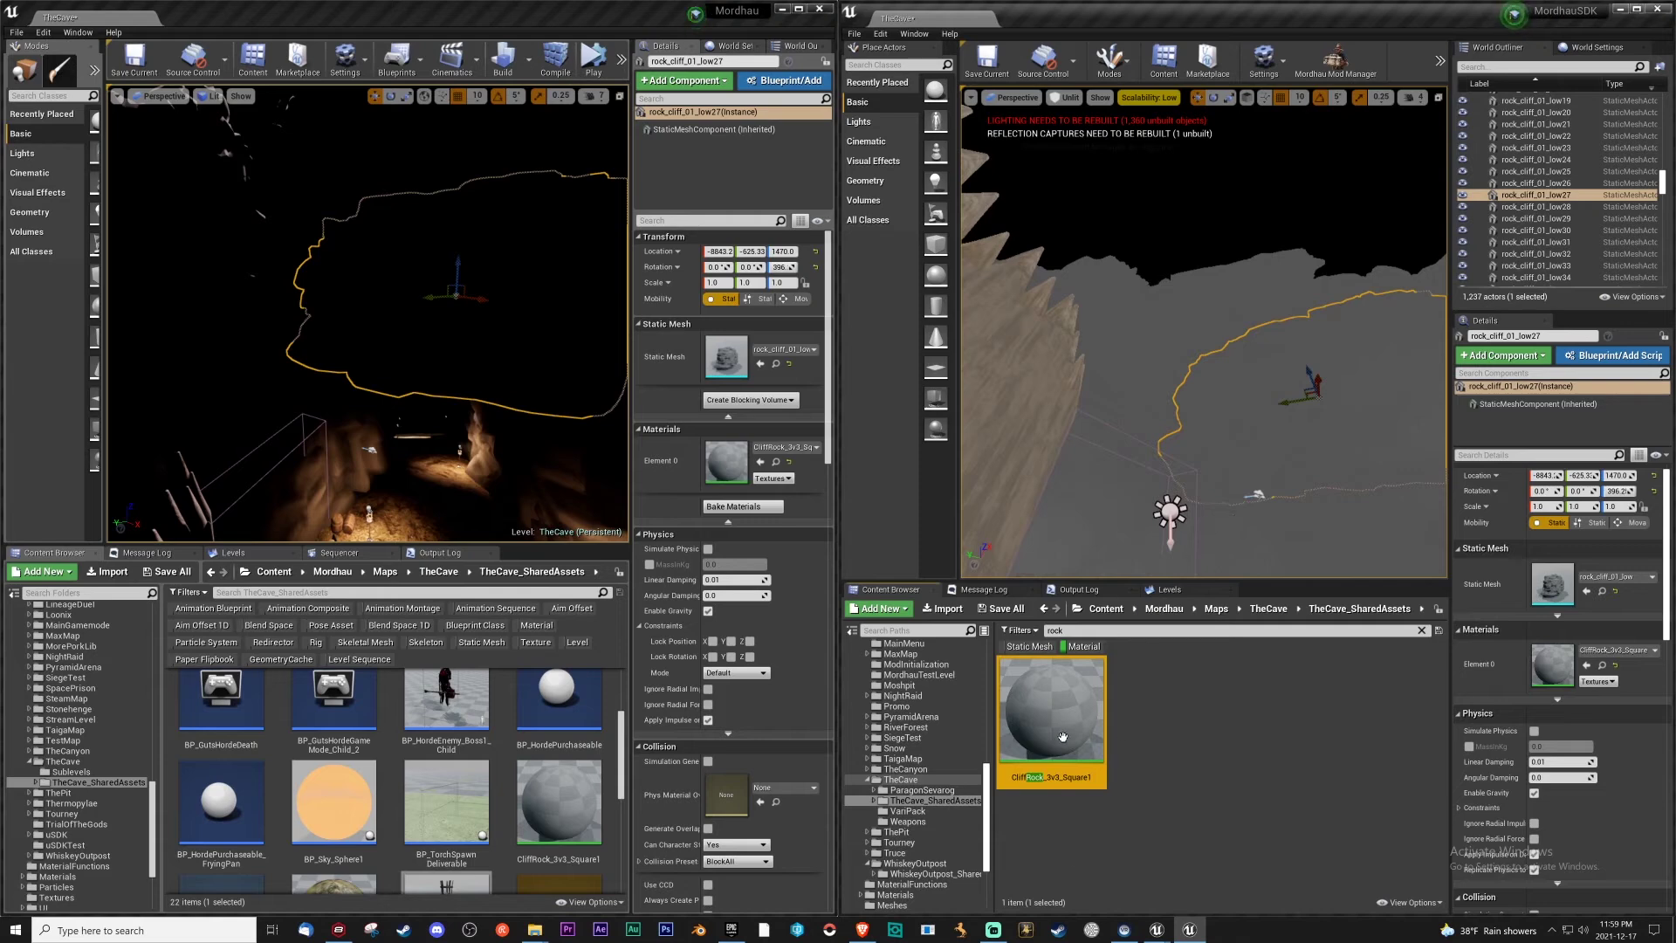
double_click(1062, 736)
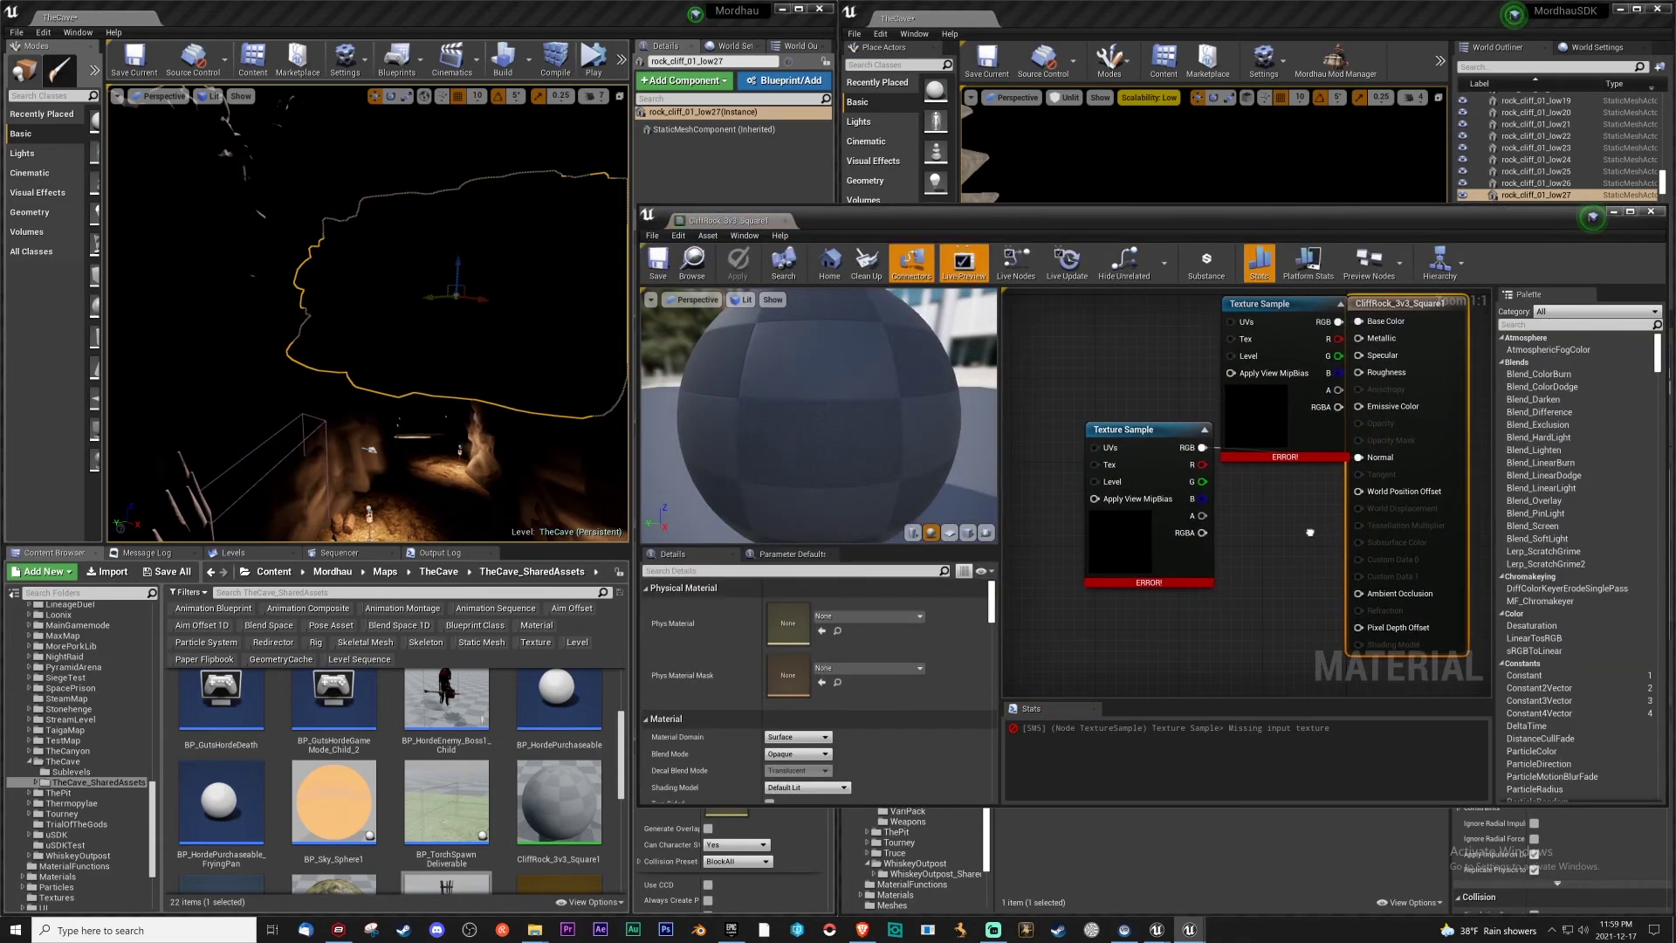
Arrange the two texture sample nodes and assign cliffrock_lg_BaseColorAO to the base colour sample
right_click_drag(1310, 532, 1328, 566)
left_click_drag(1283, 338, 1128, 297)
right_click_drag(1301, 445, 1361, 467)
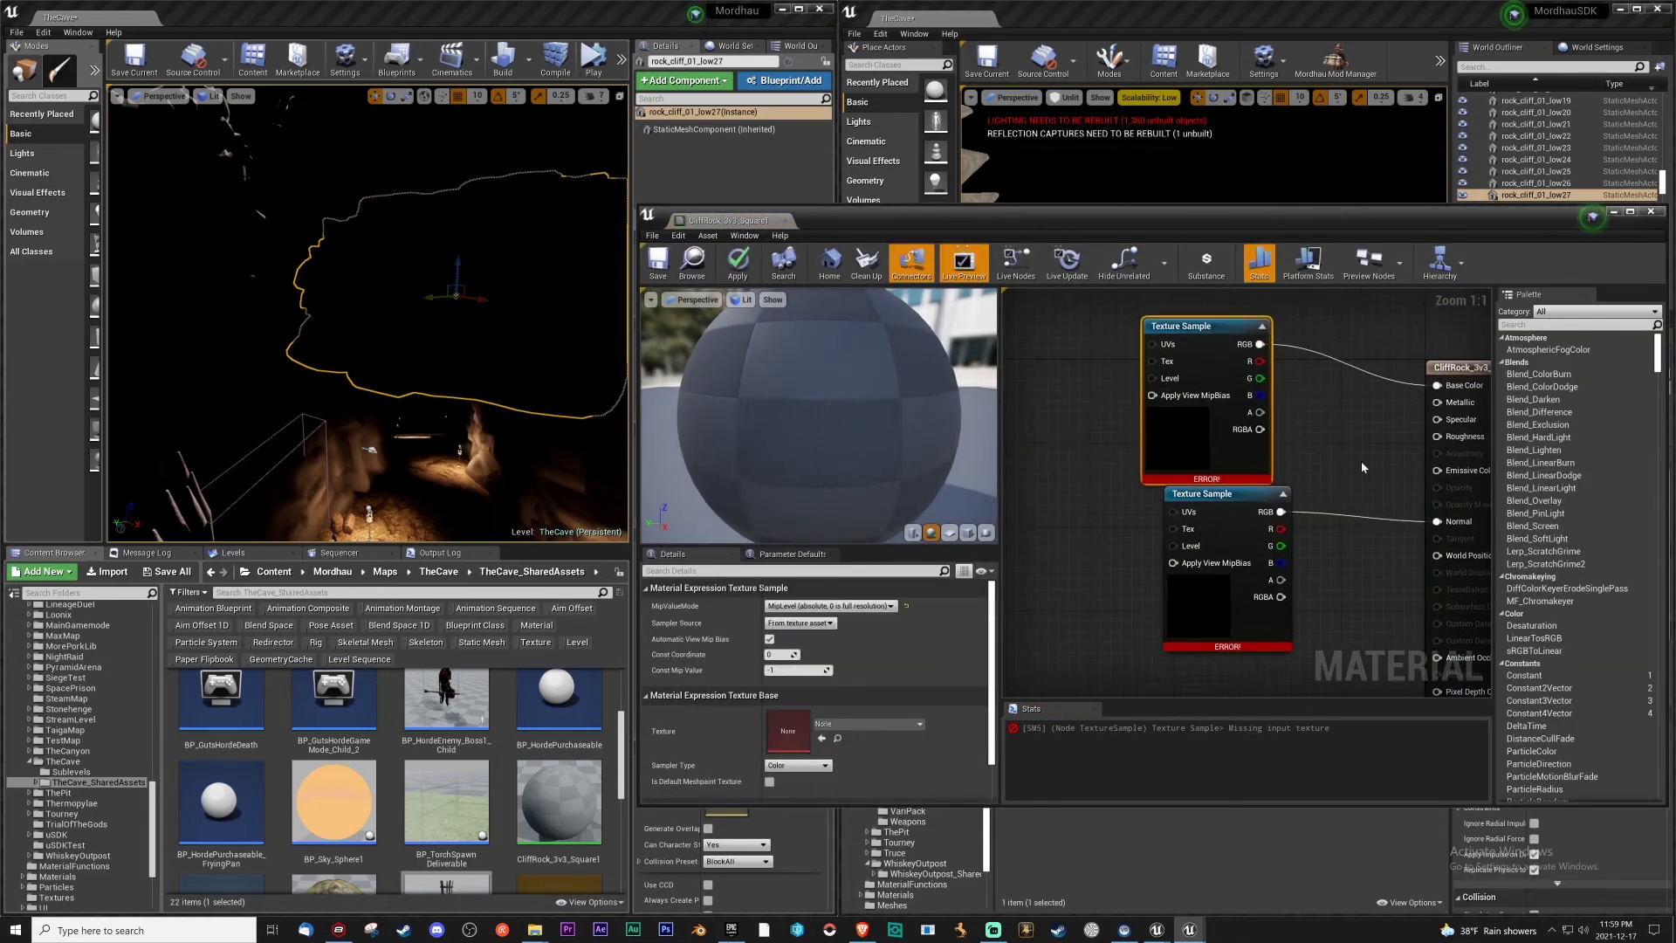
left_click(873, 724)
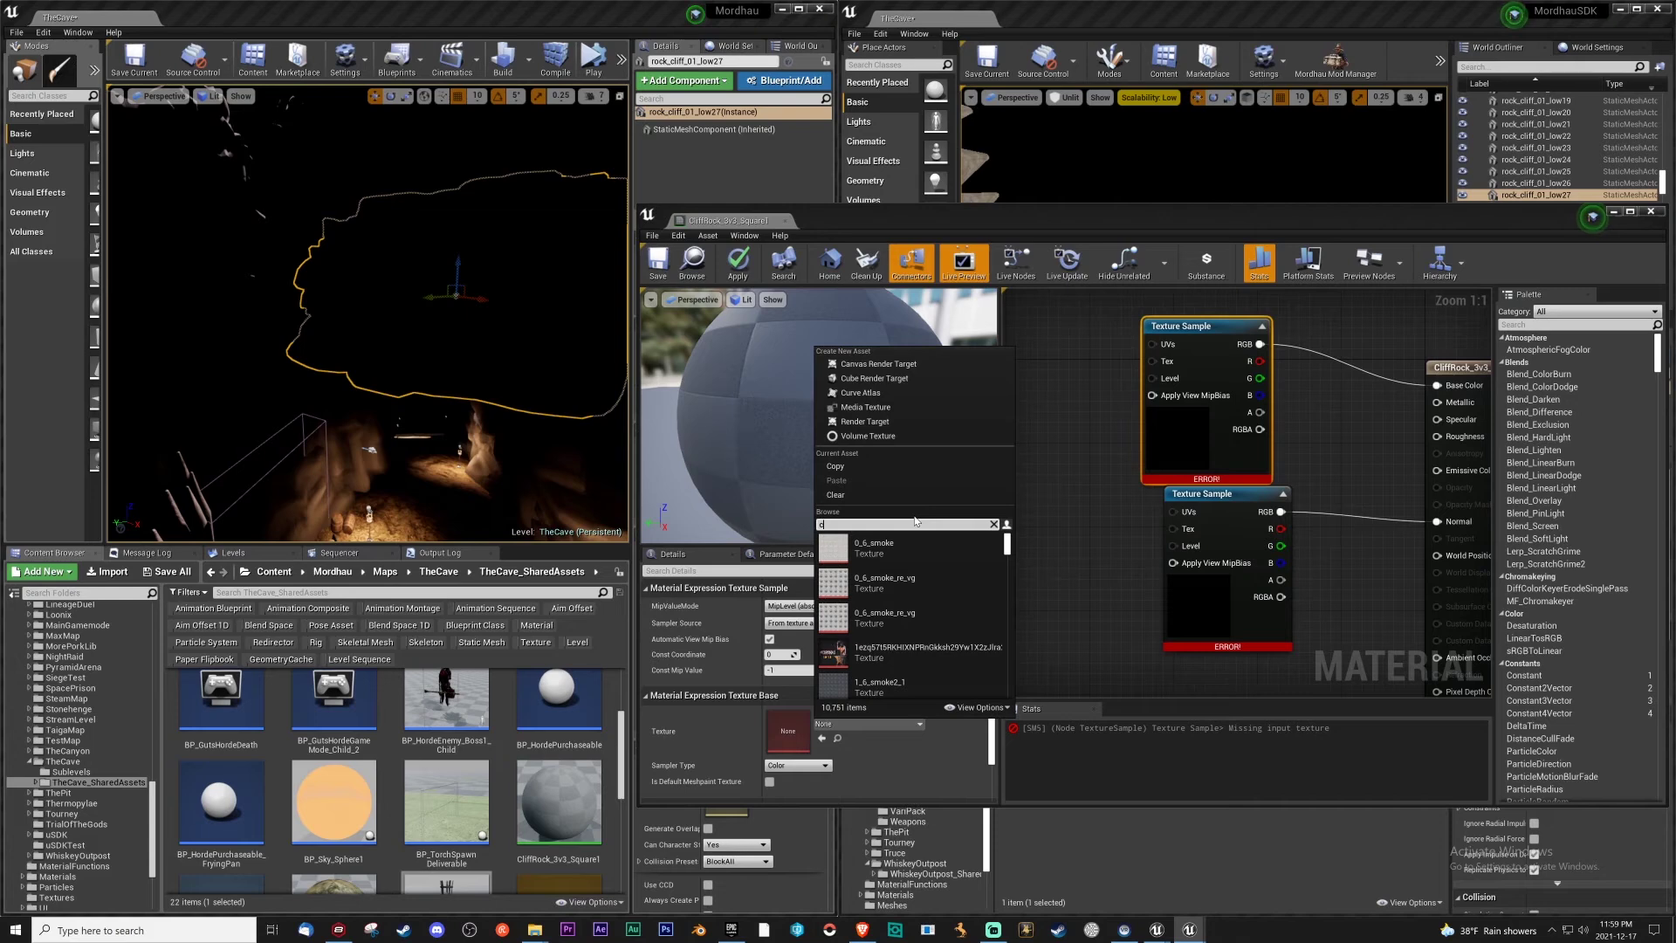
type("clo")
key("BackSpace")
type("iffrock")
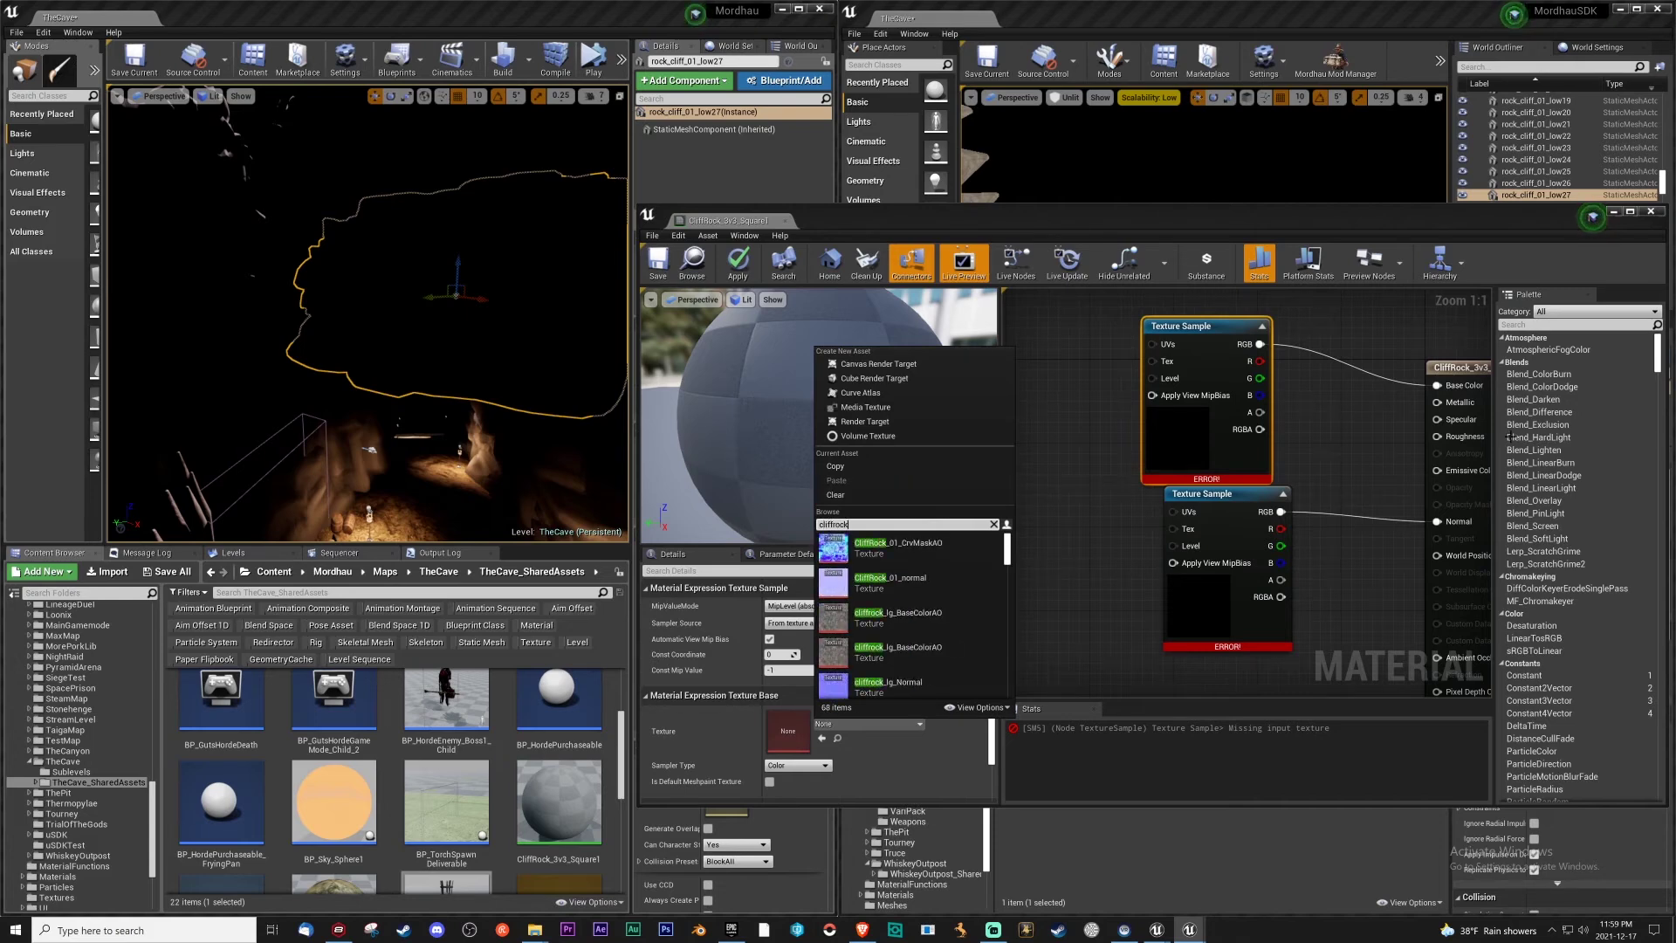
mouse_move(931, 625)
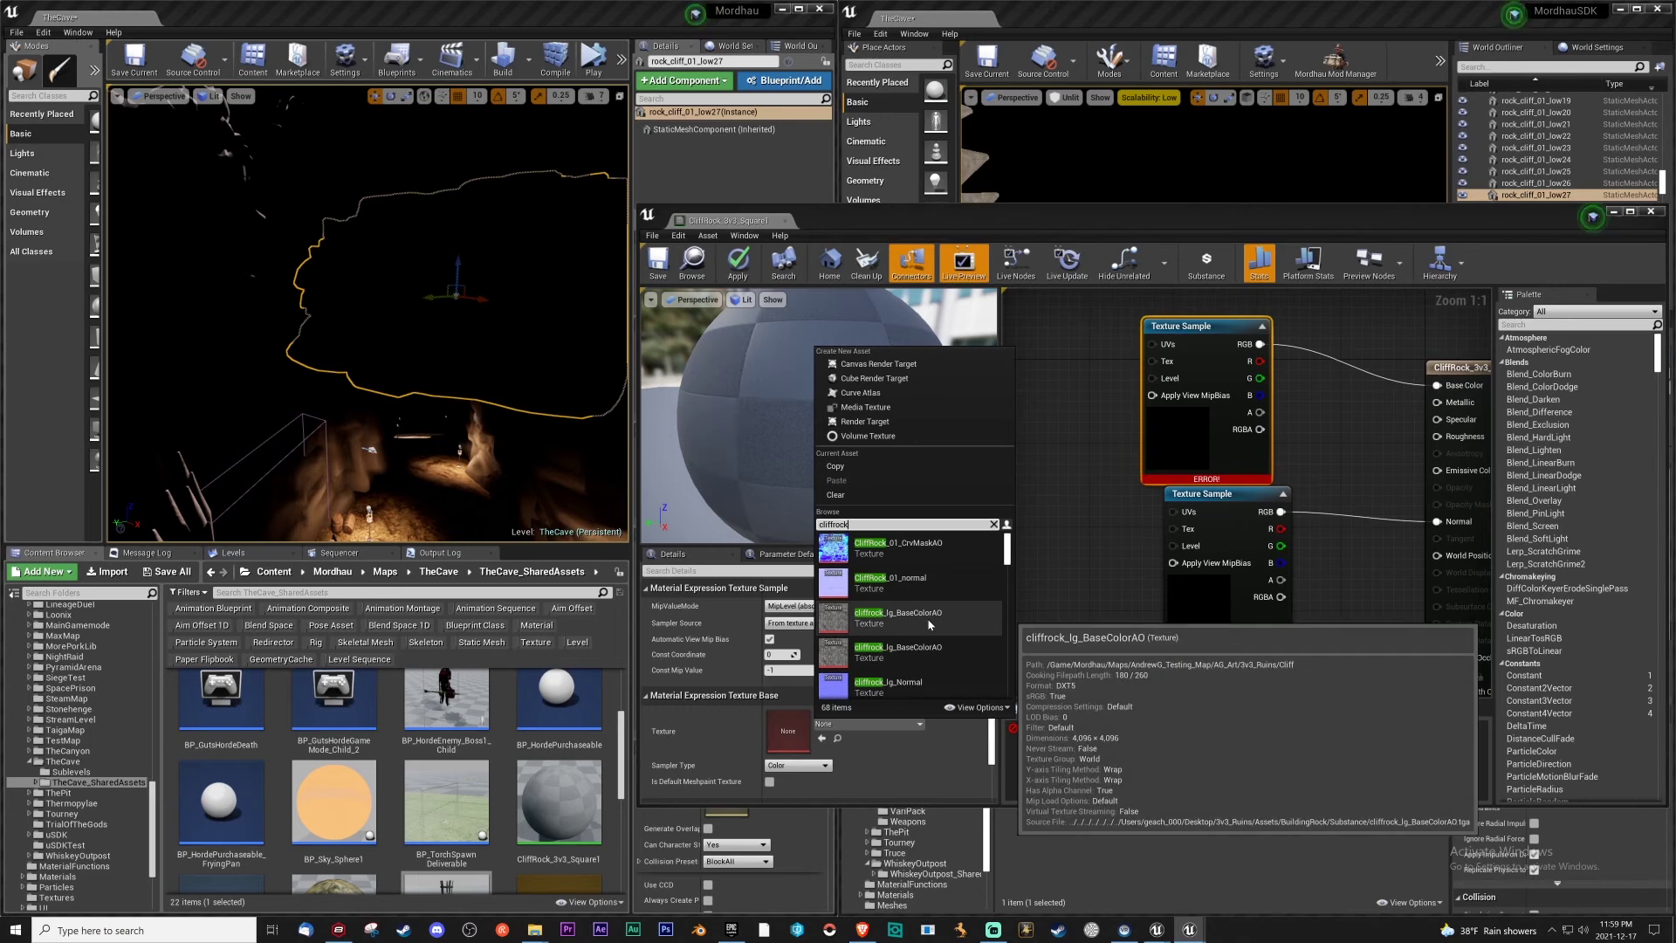
left_click(931, 625)
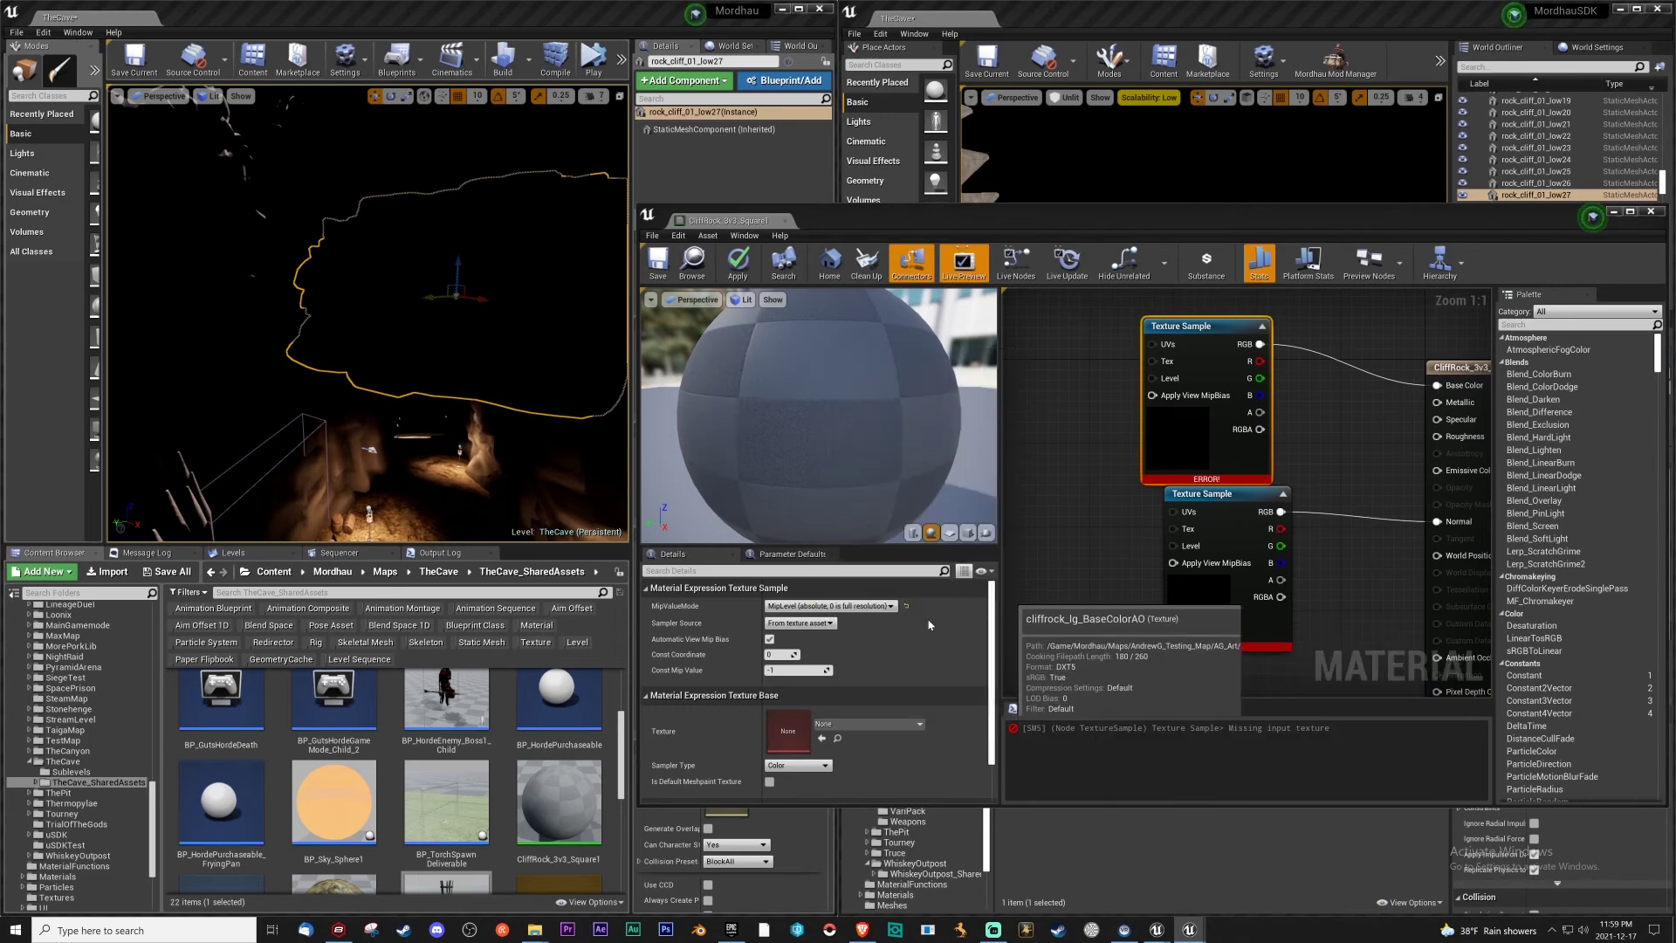
Assign CliffRock_01_normal to the normal sample, then save and close the material
left_click(1209, 513)
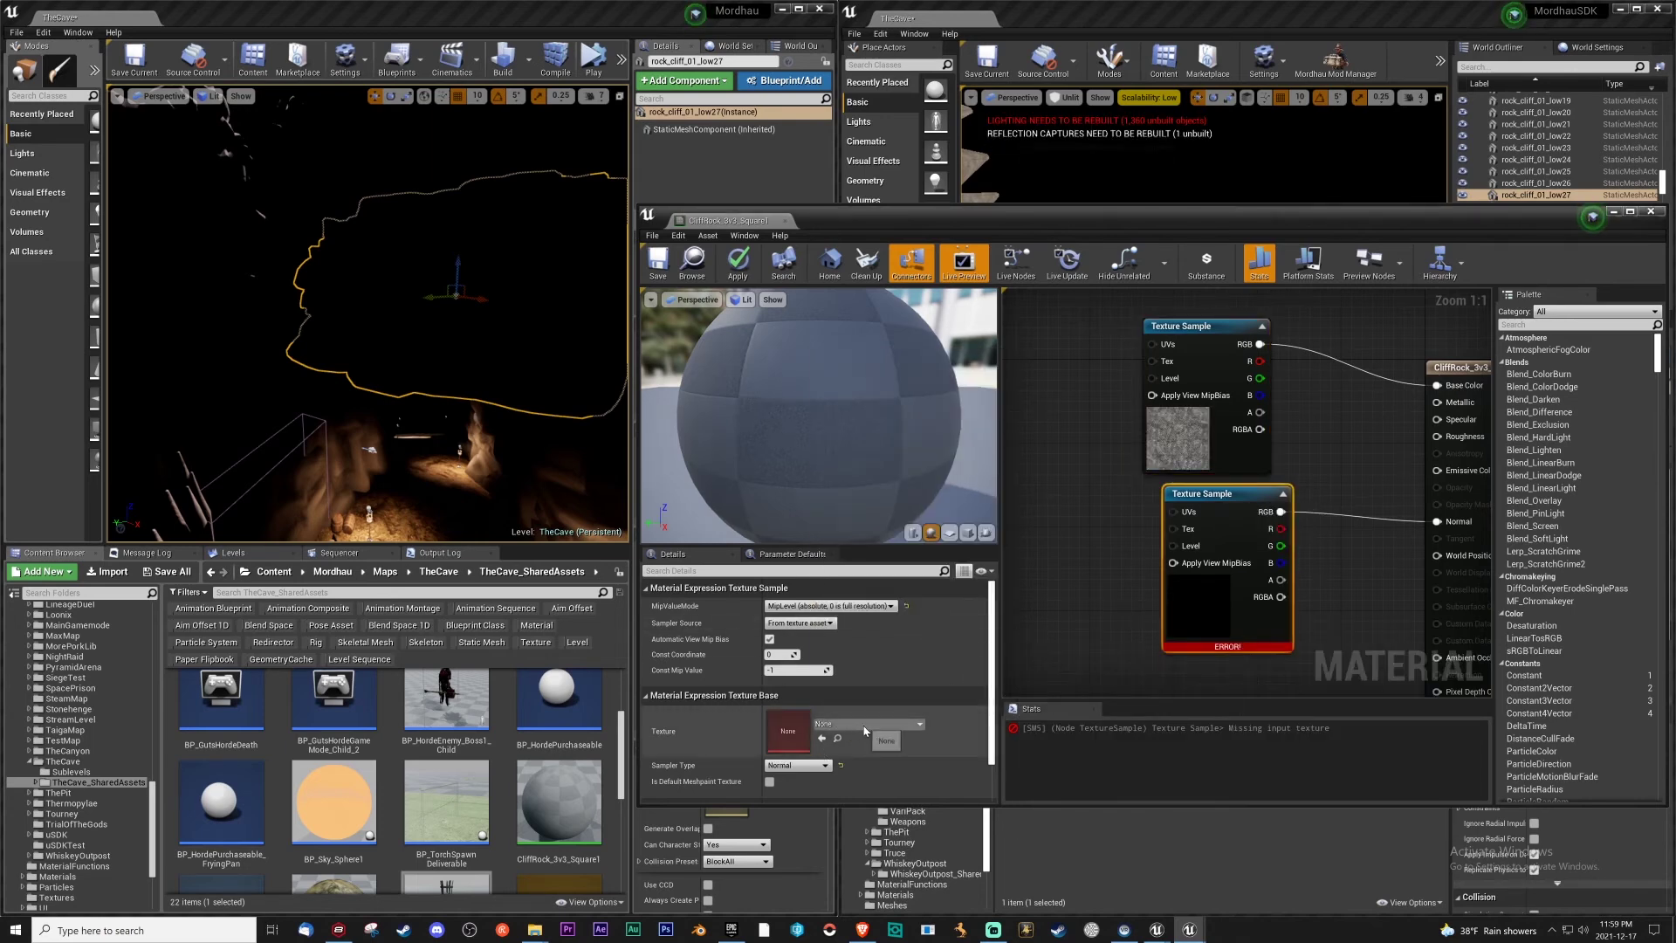
left_click(865, 731)
type("c,")
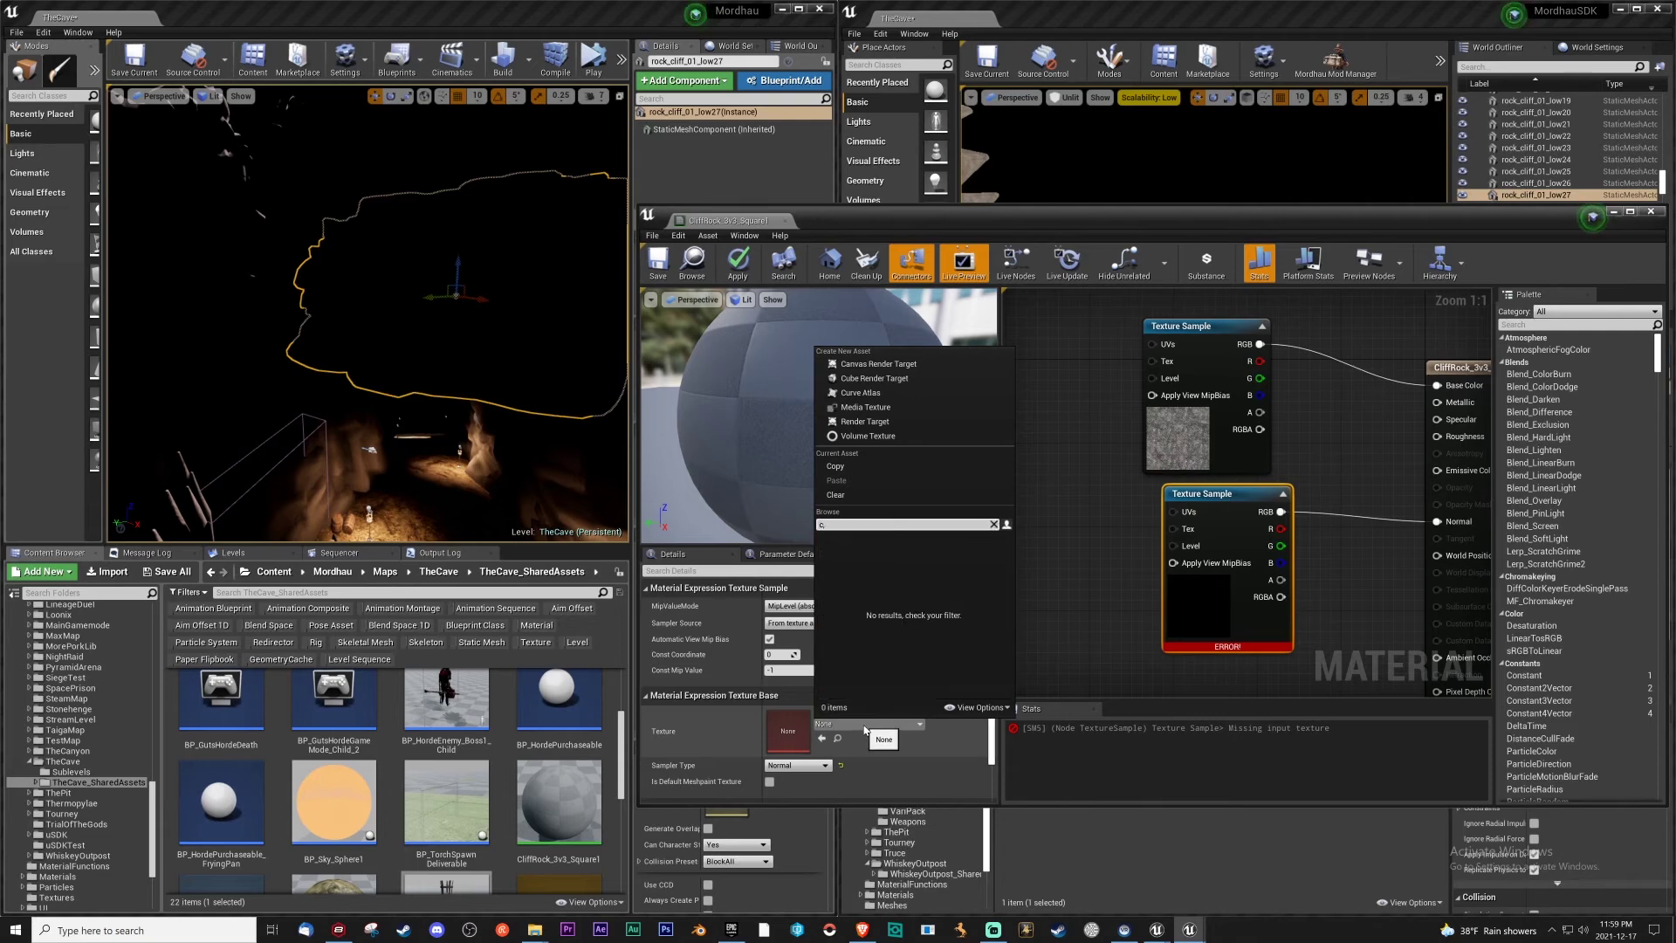
type("iffrock")
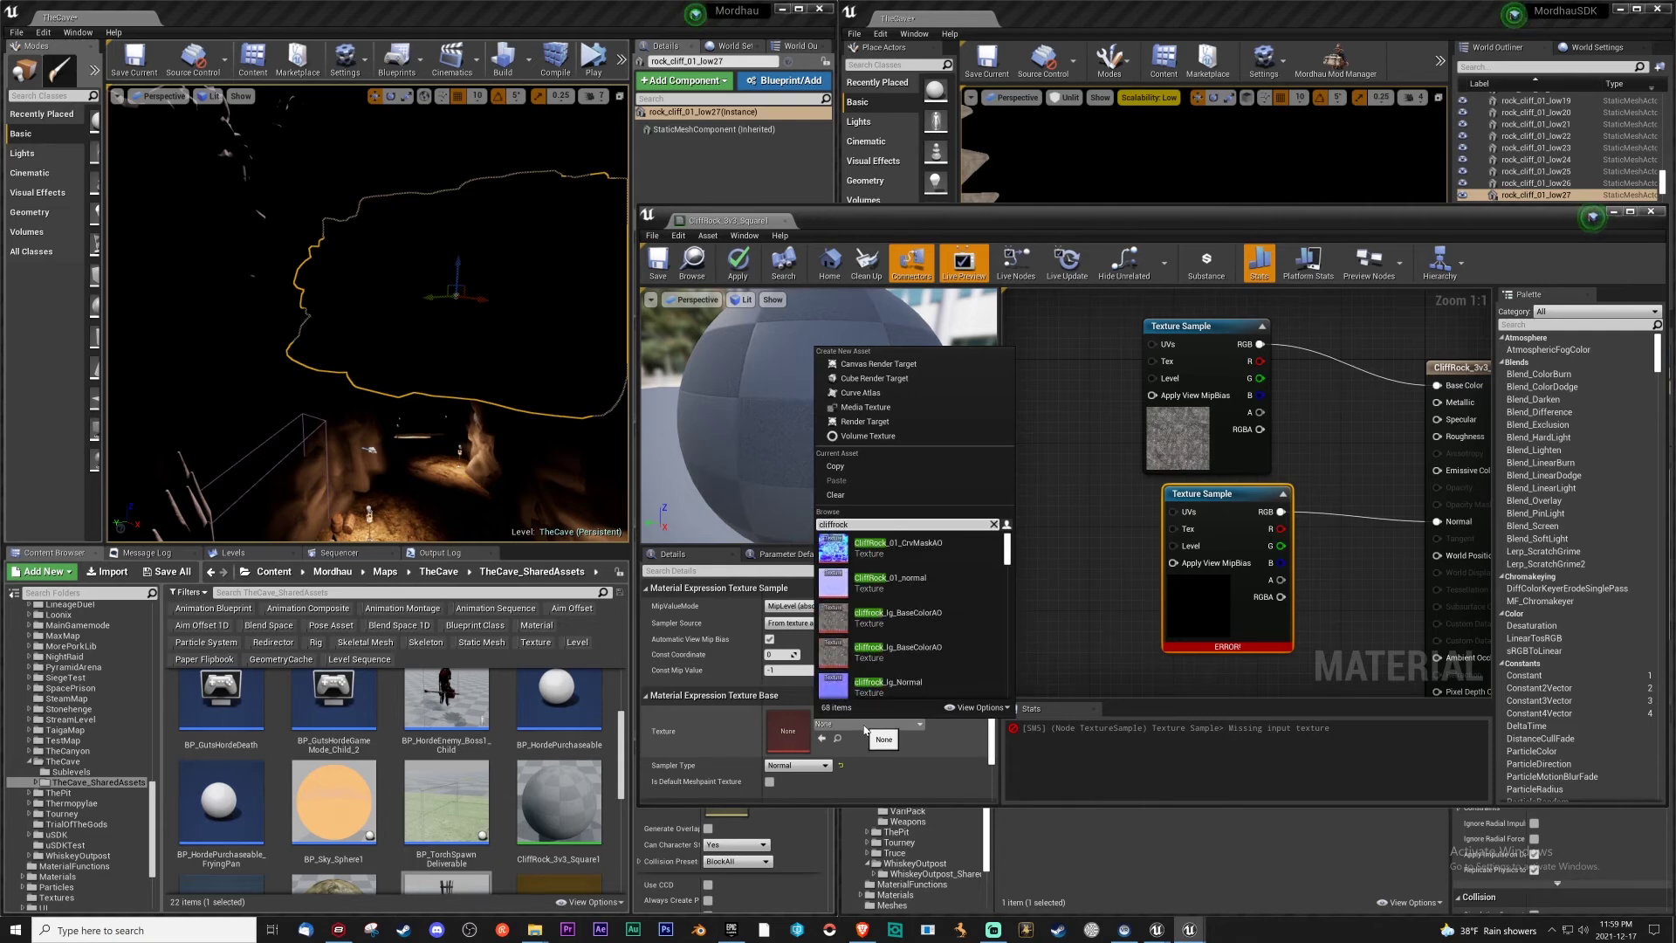
left_click(899, 581)
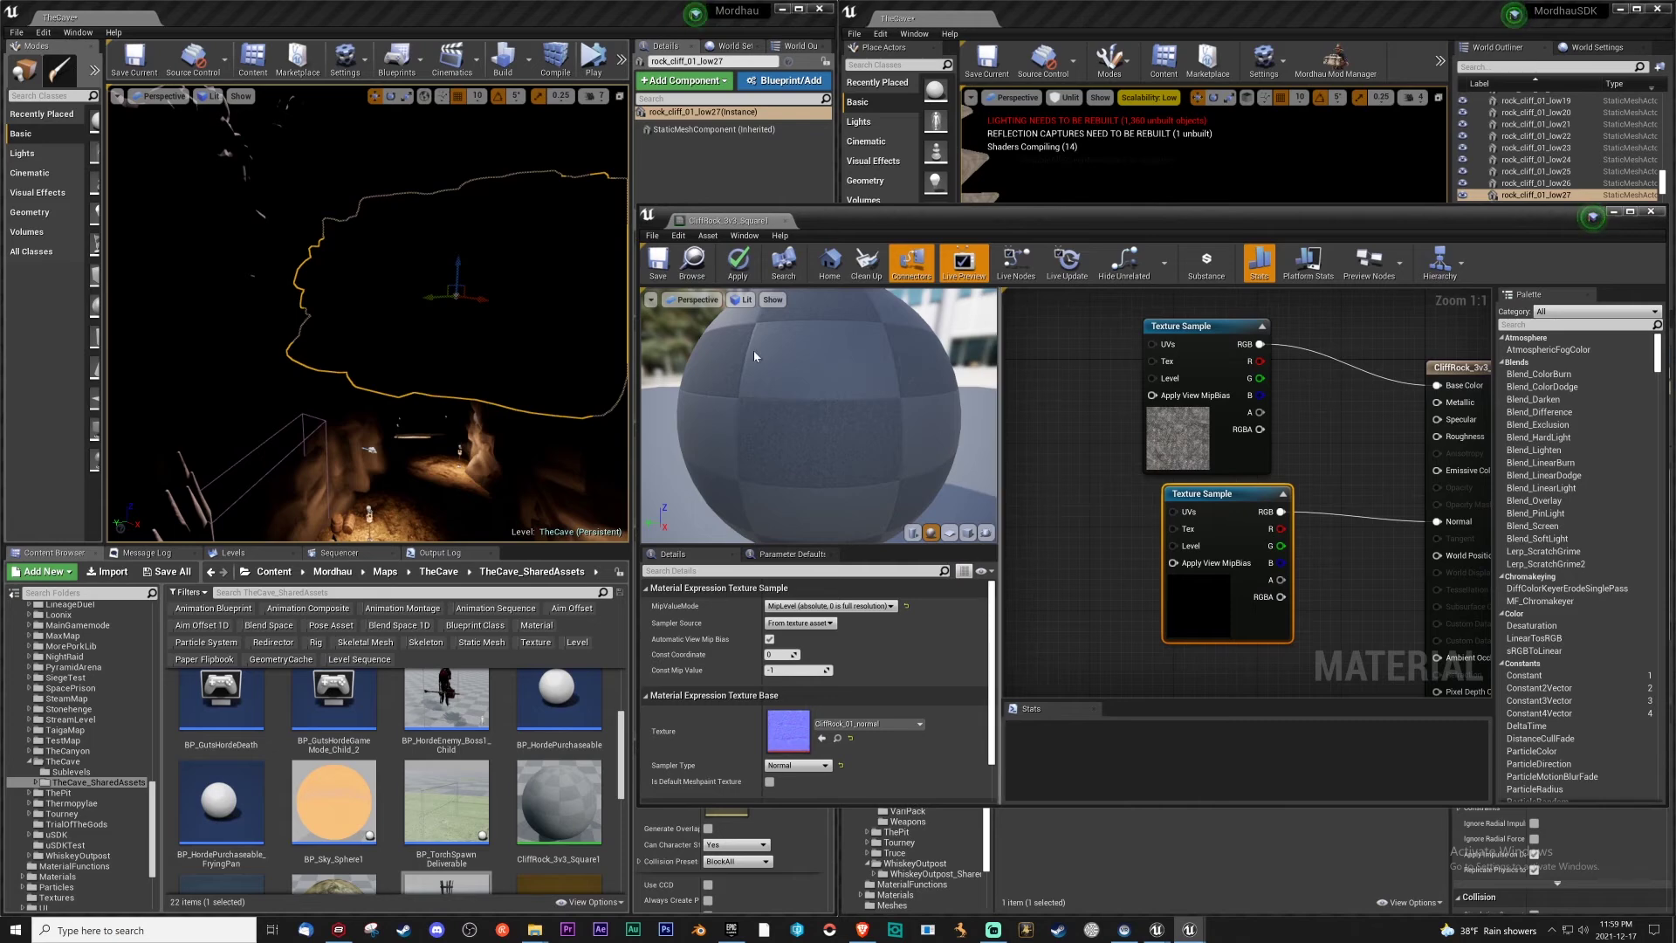
left_click(659, 262)
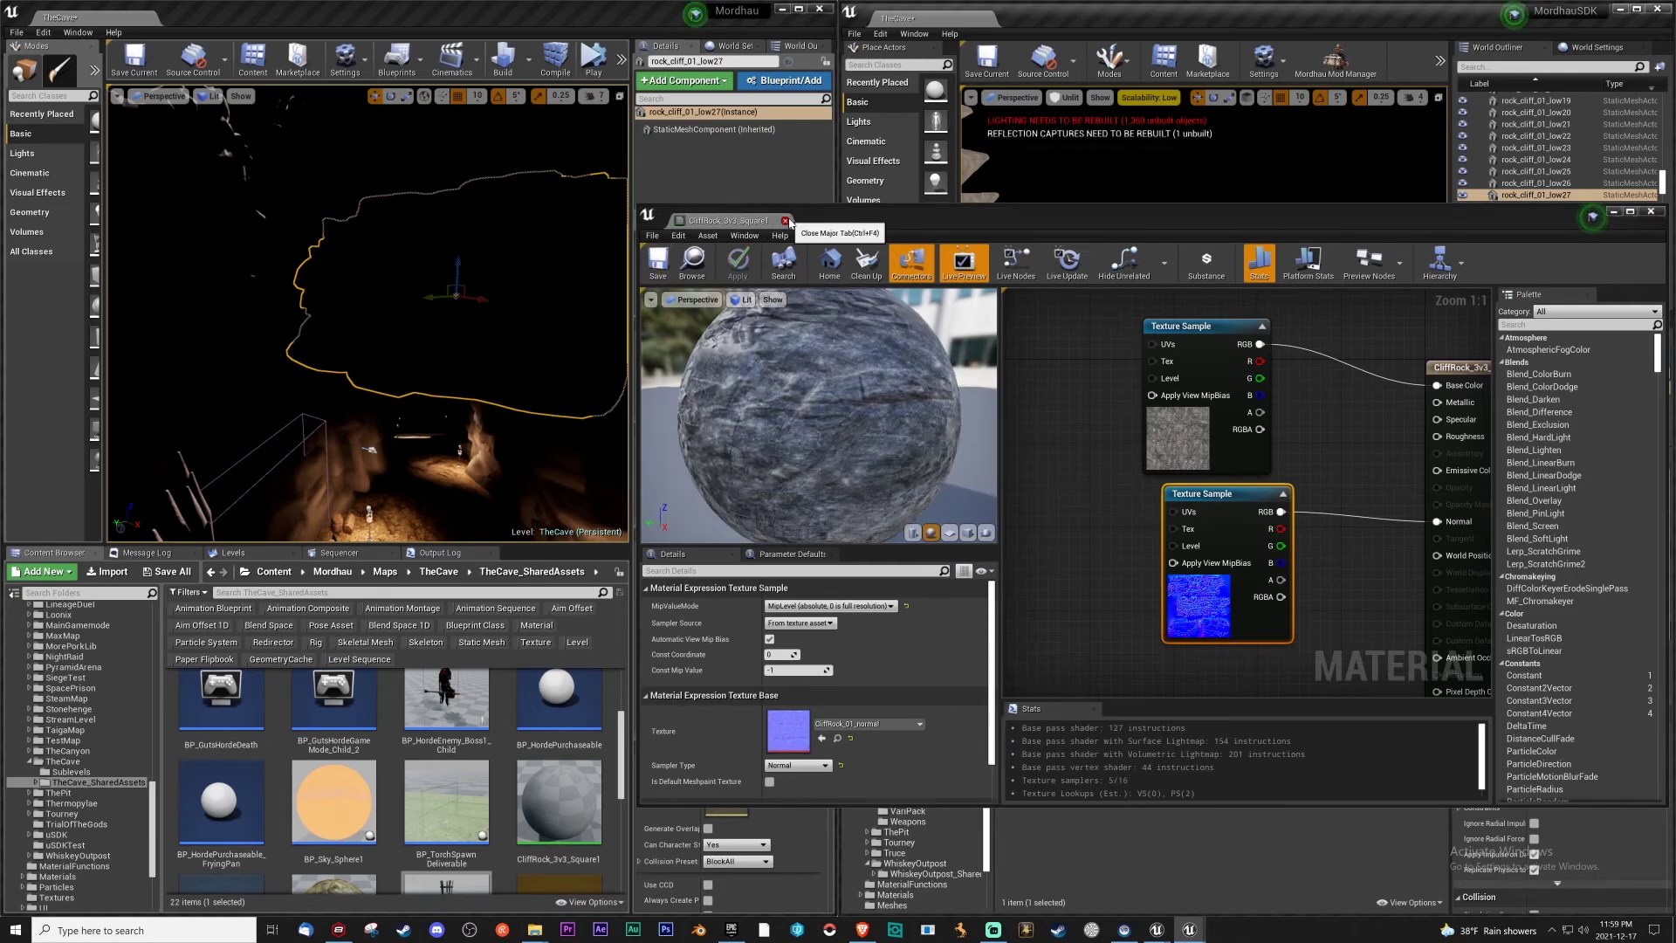
left_click(789, 222)
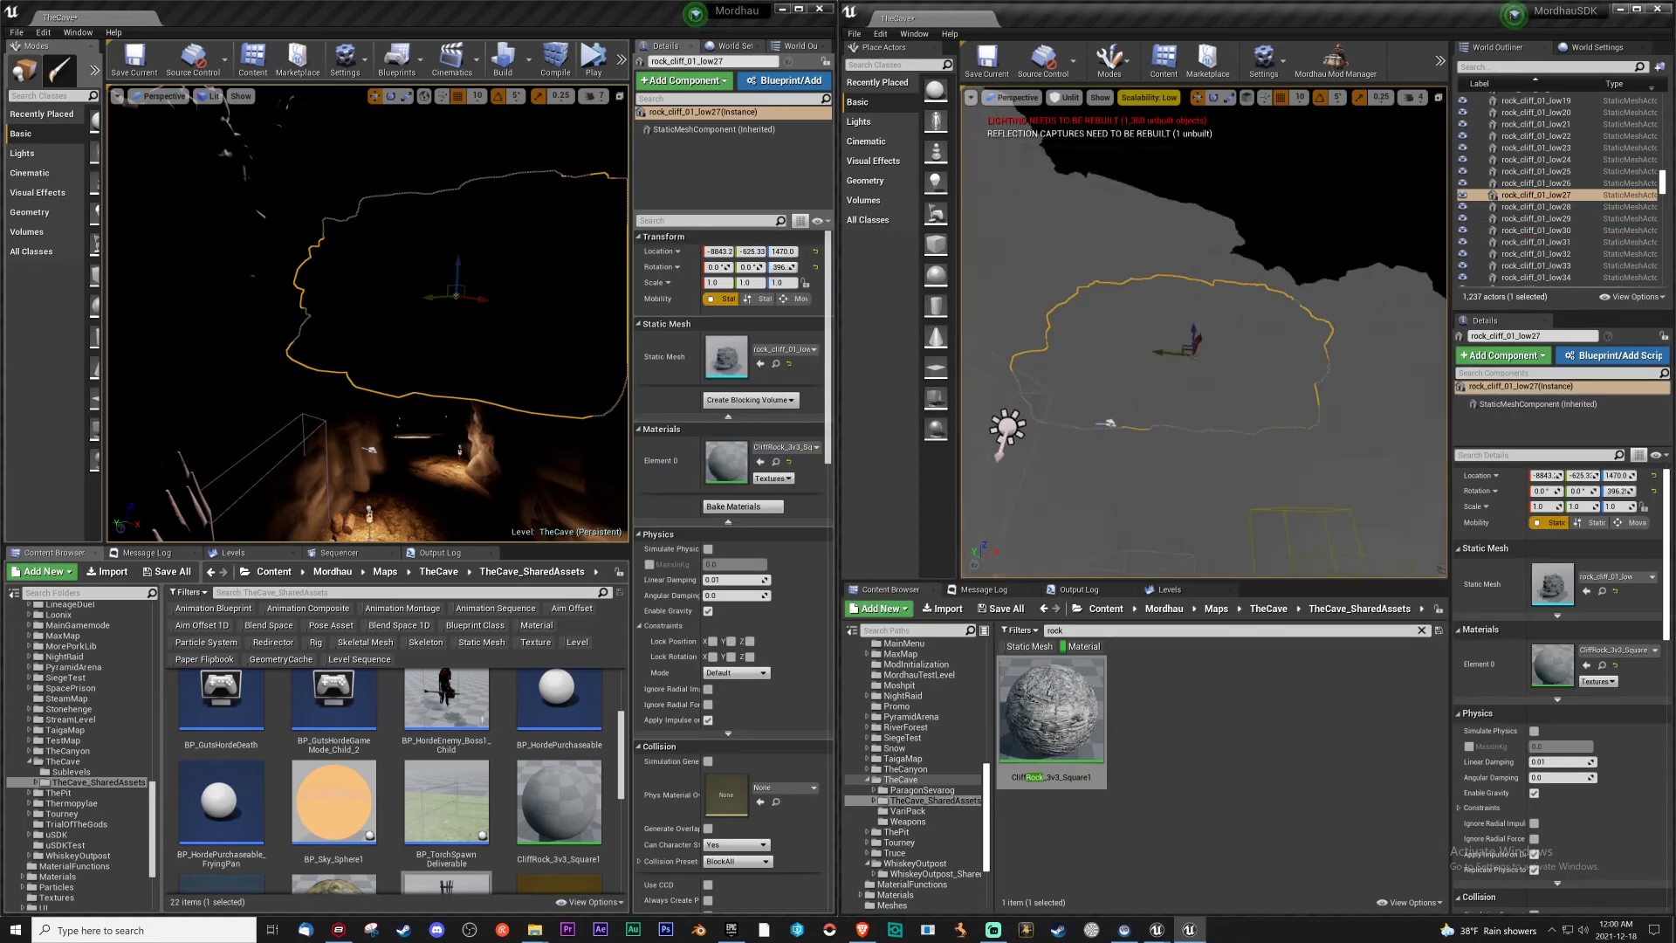
Apply CliffRock_3v3_Square1 to Element 0 of the rock_cliff_01_low18 cliff piece
left_click_drag(1050, 711, 1539, 666)
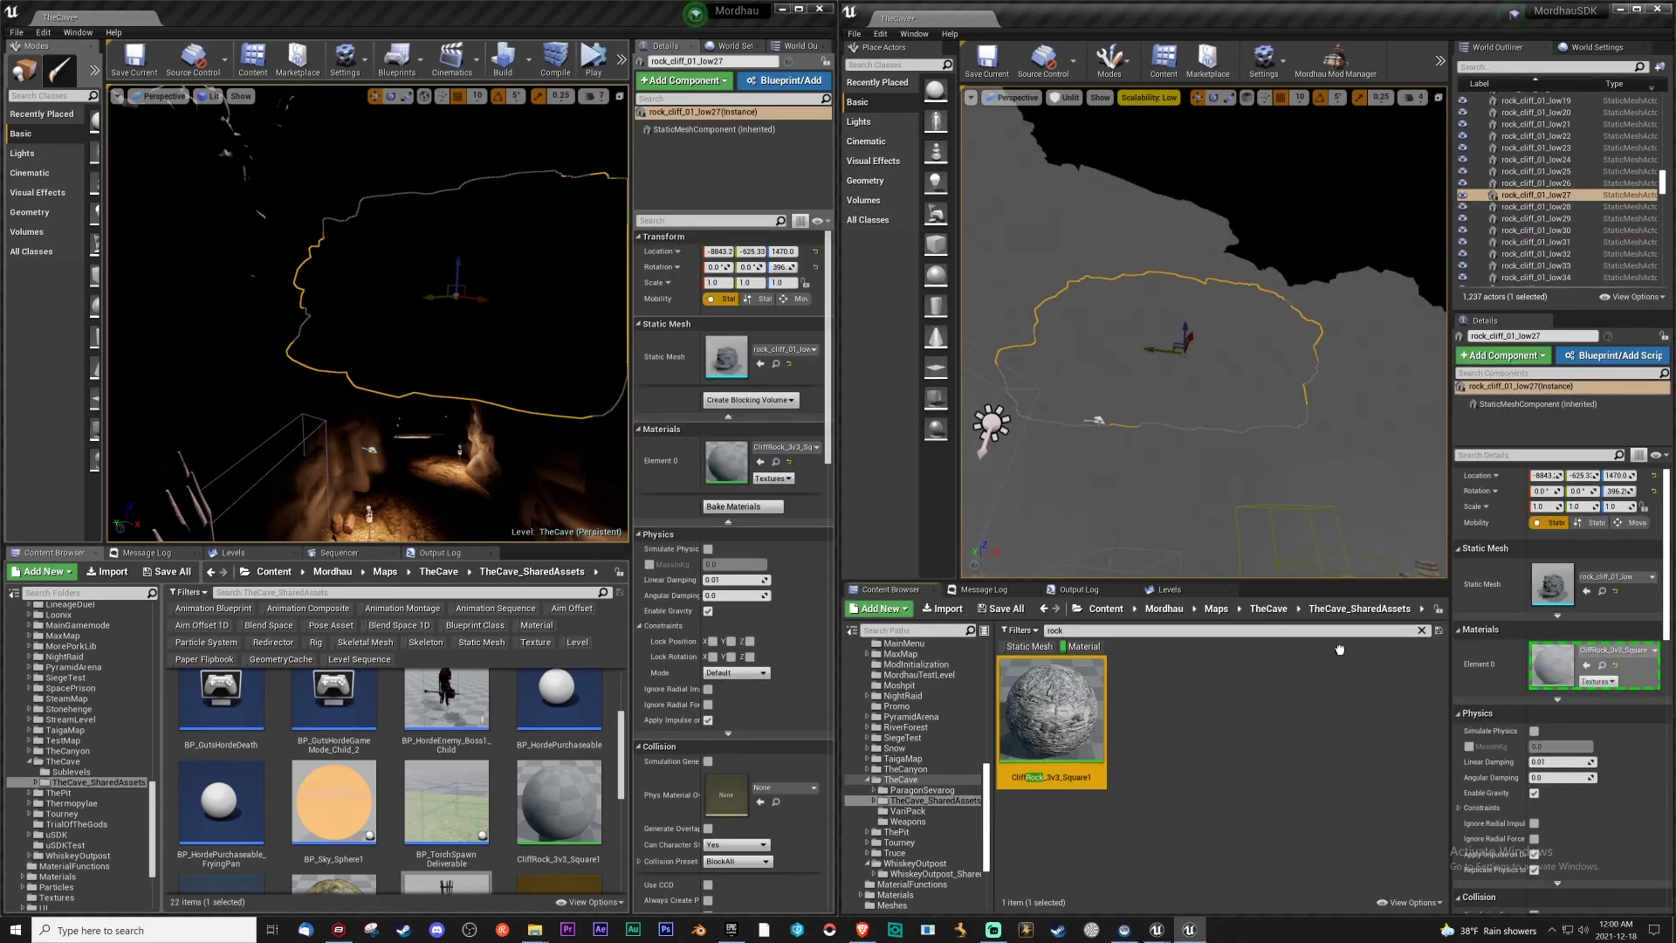
left_click(1316, 480)
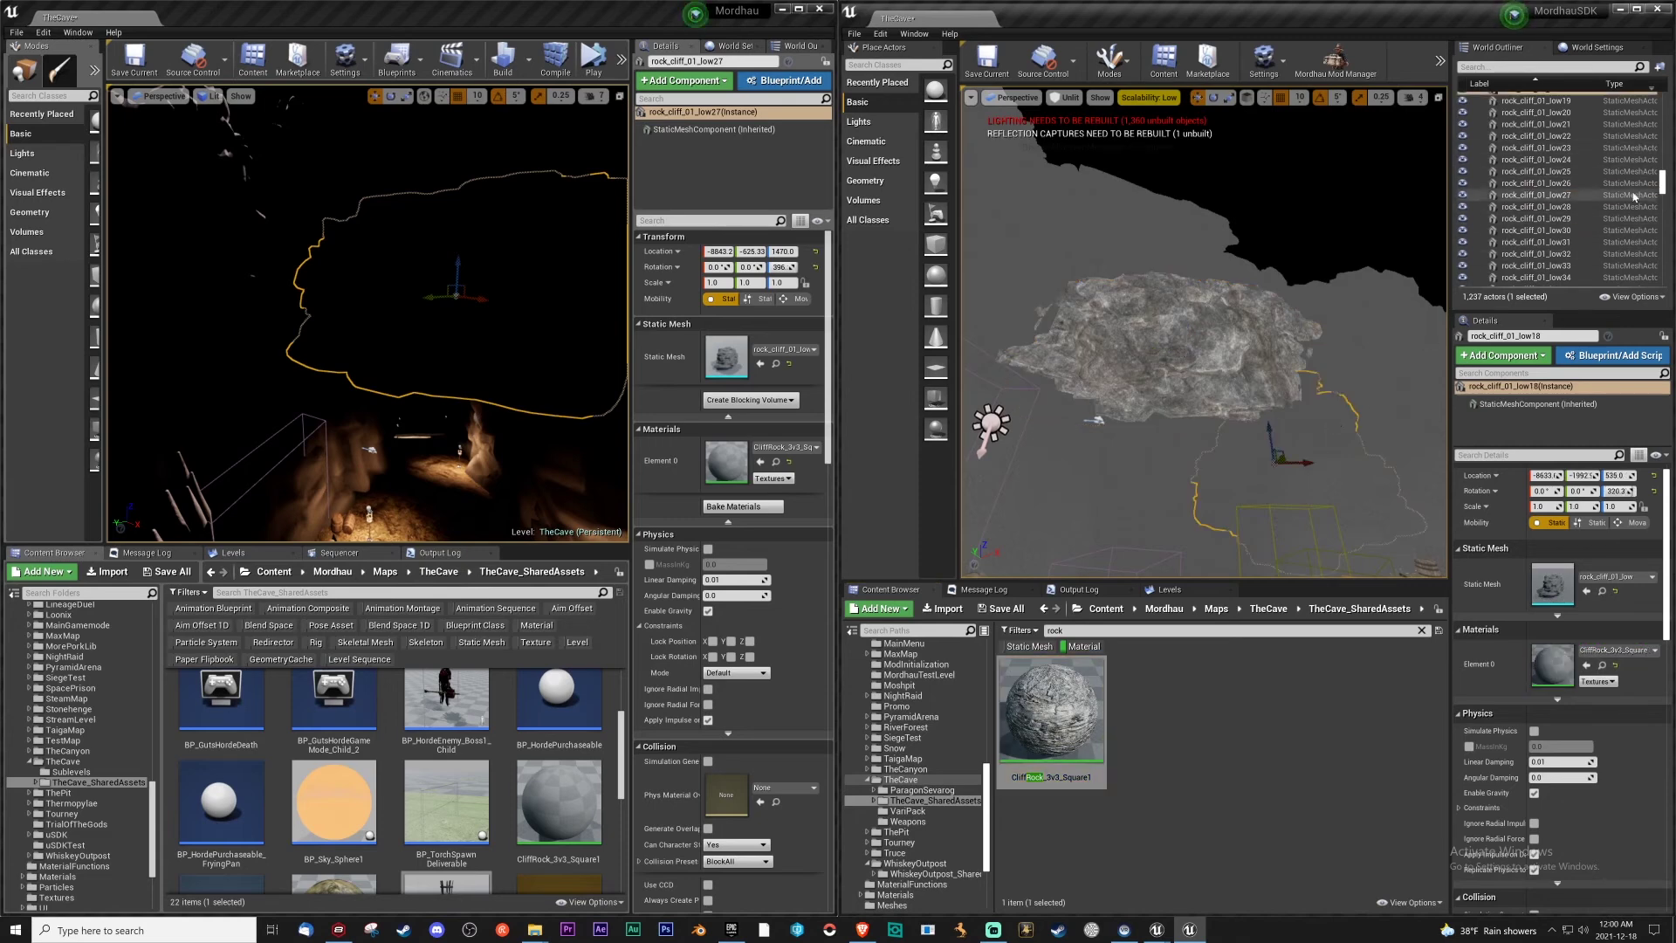
scroll(1603, 178, "up", 2)
scroll(1603, 178, "up", 10)
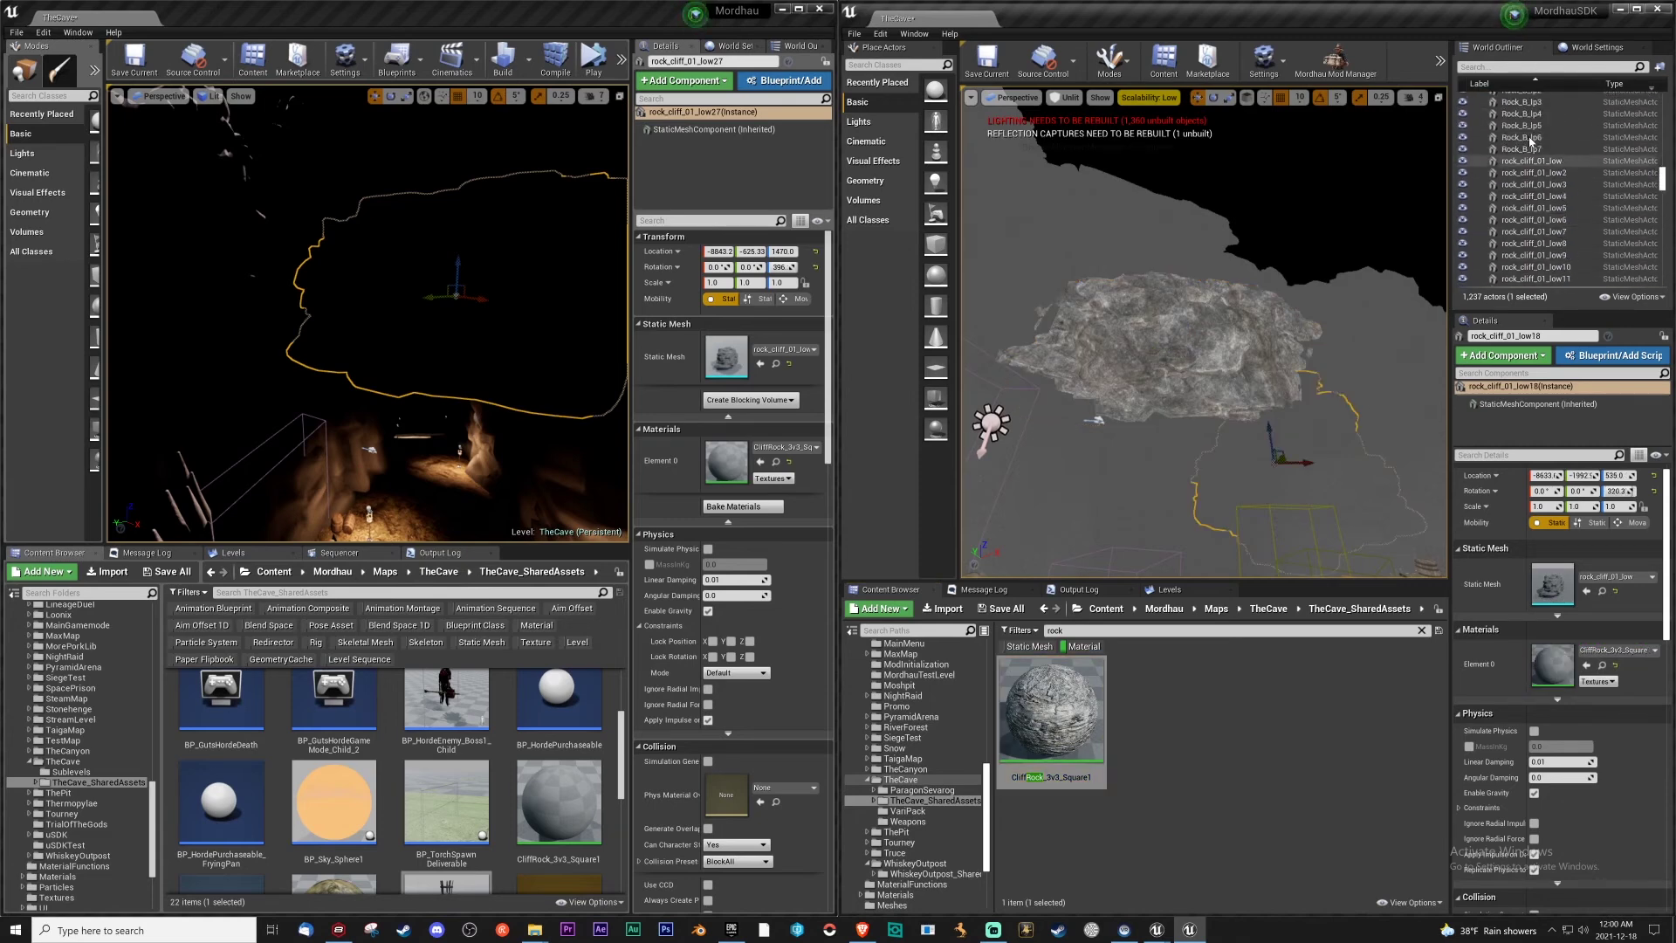
Select all 355 rock_cliff_01 actors and assign CliffRock_3v3_Square1 to their remaining material slot
left_click(1542, 181)
left_click_drag(1665, 184, 1671, 231)
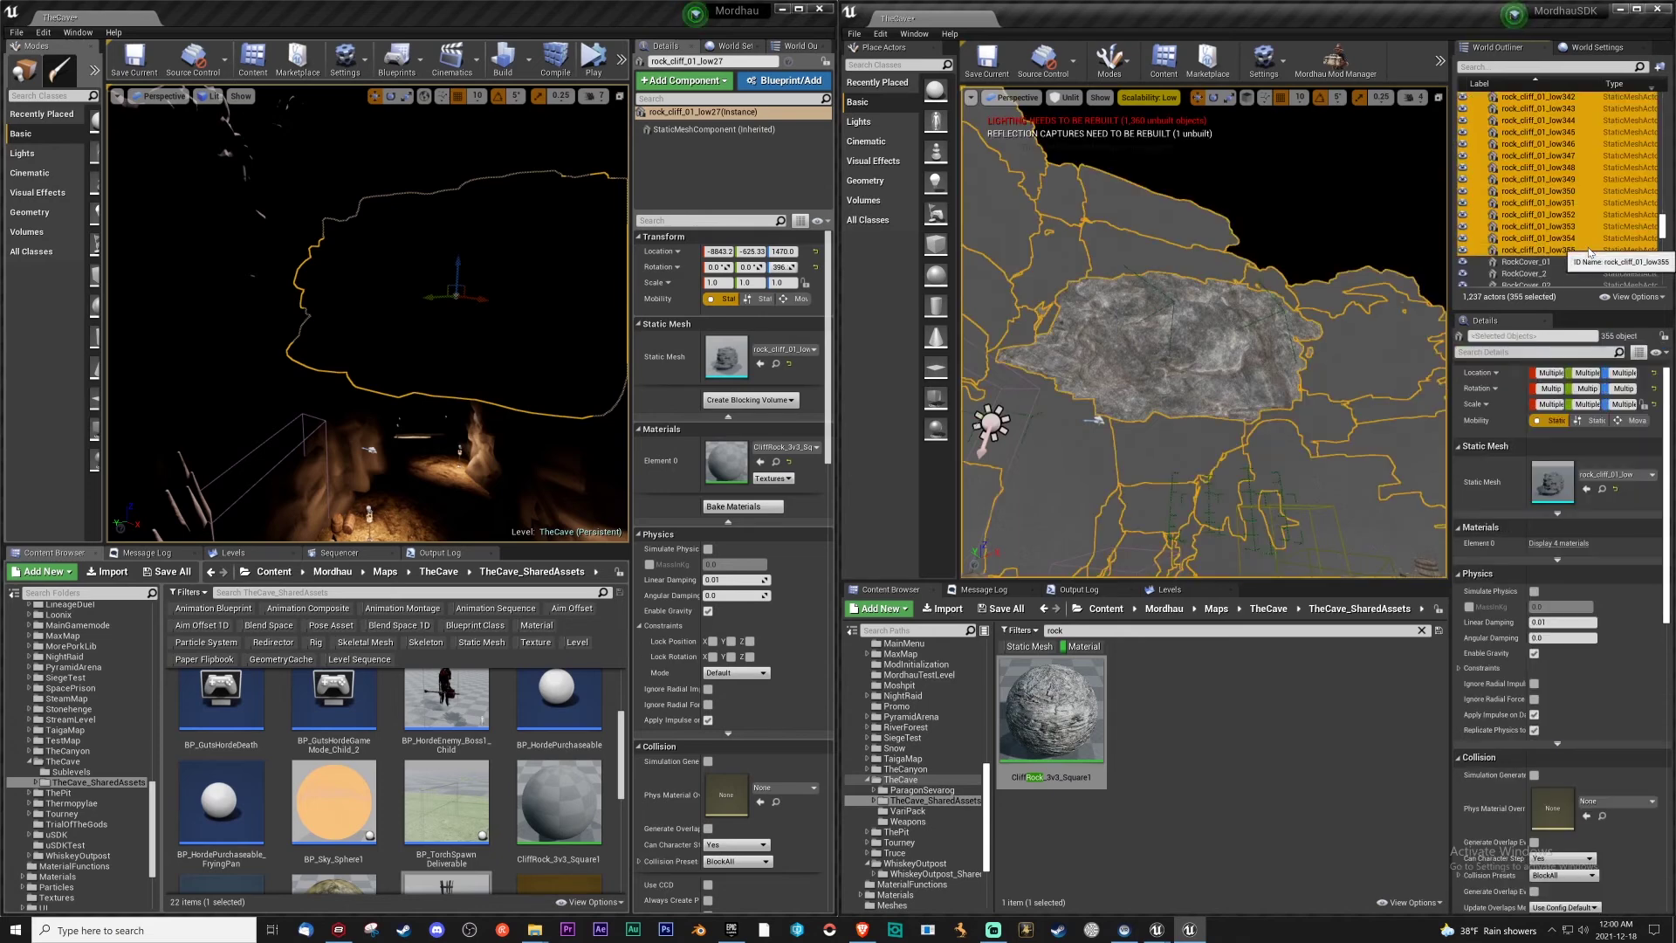
left_click(1545, 250, "shift")
left_click(1558, 543)
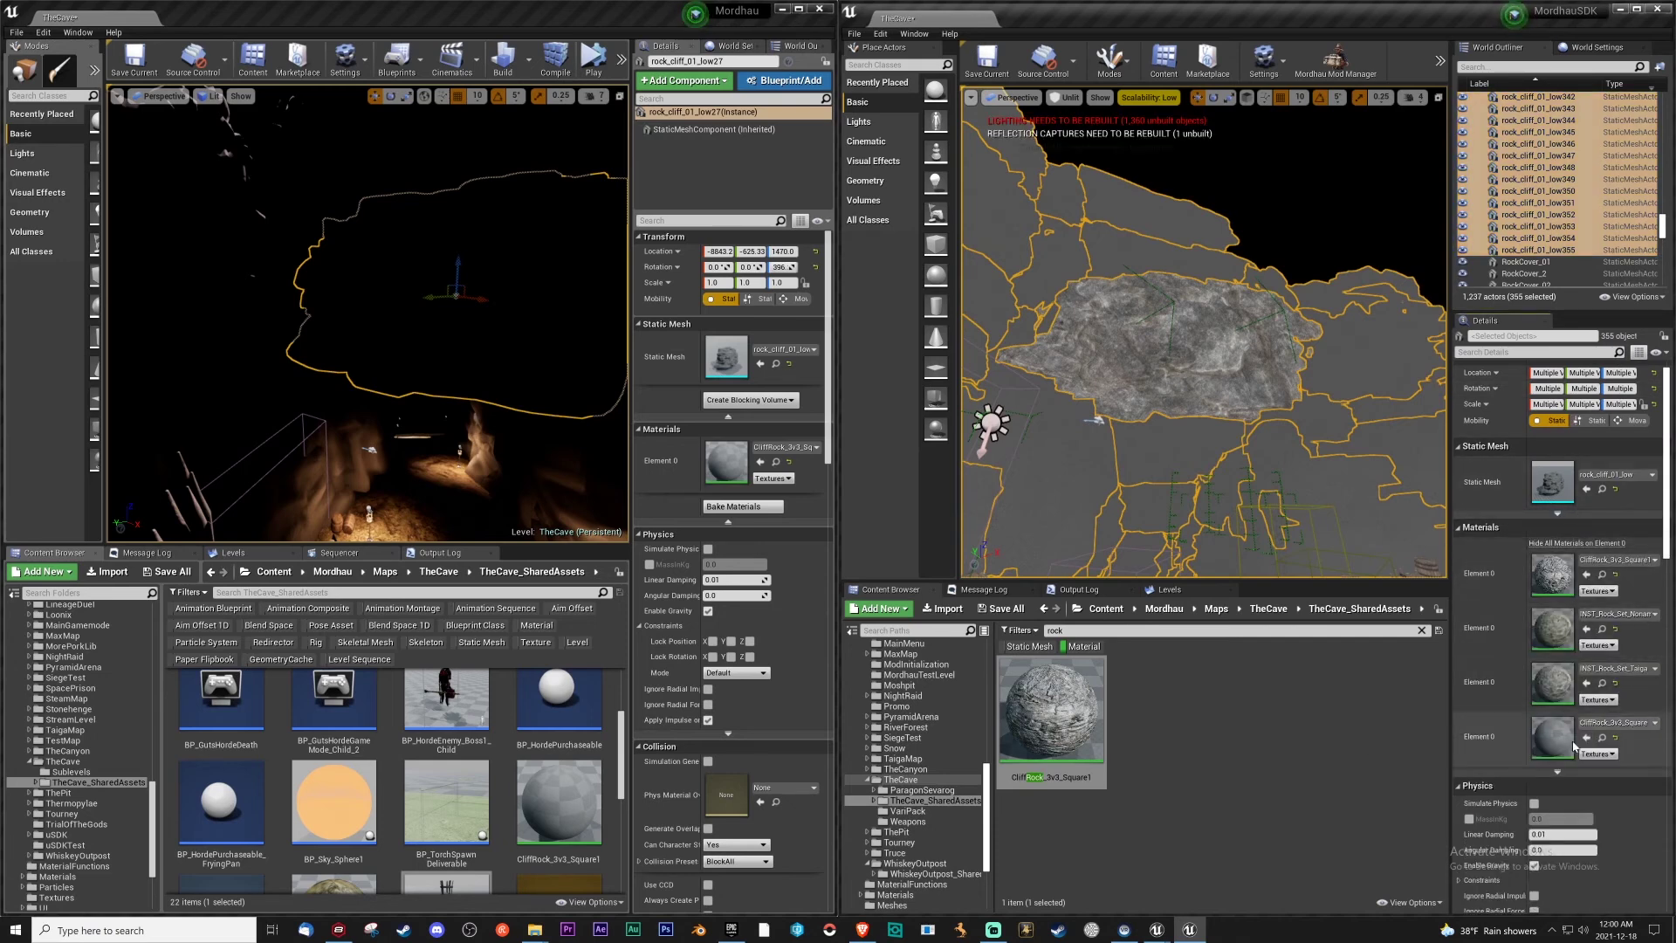
left_click(1586, 740)
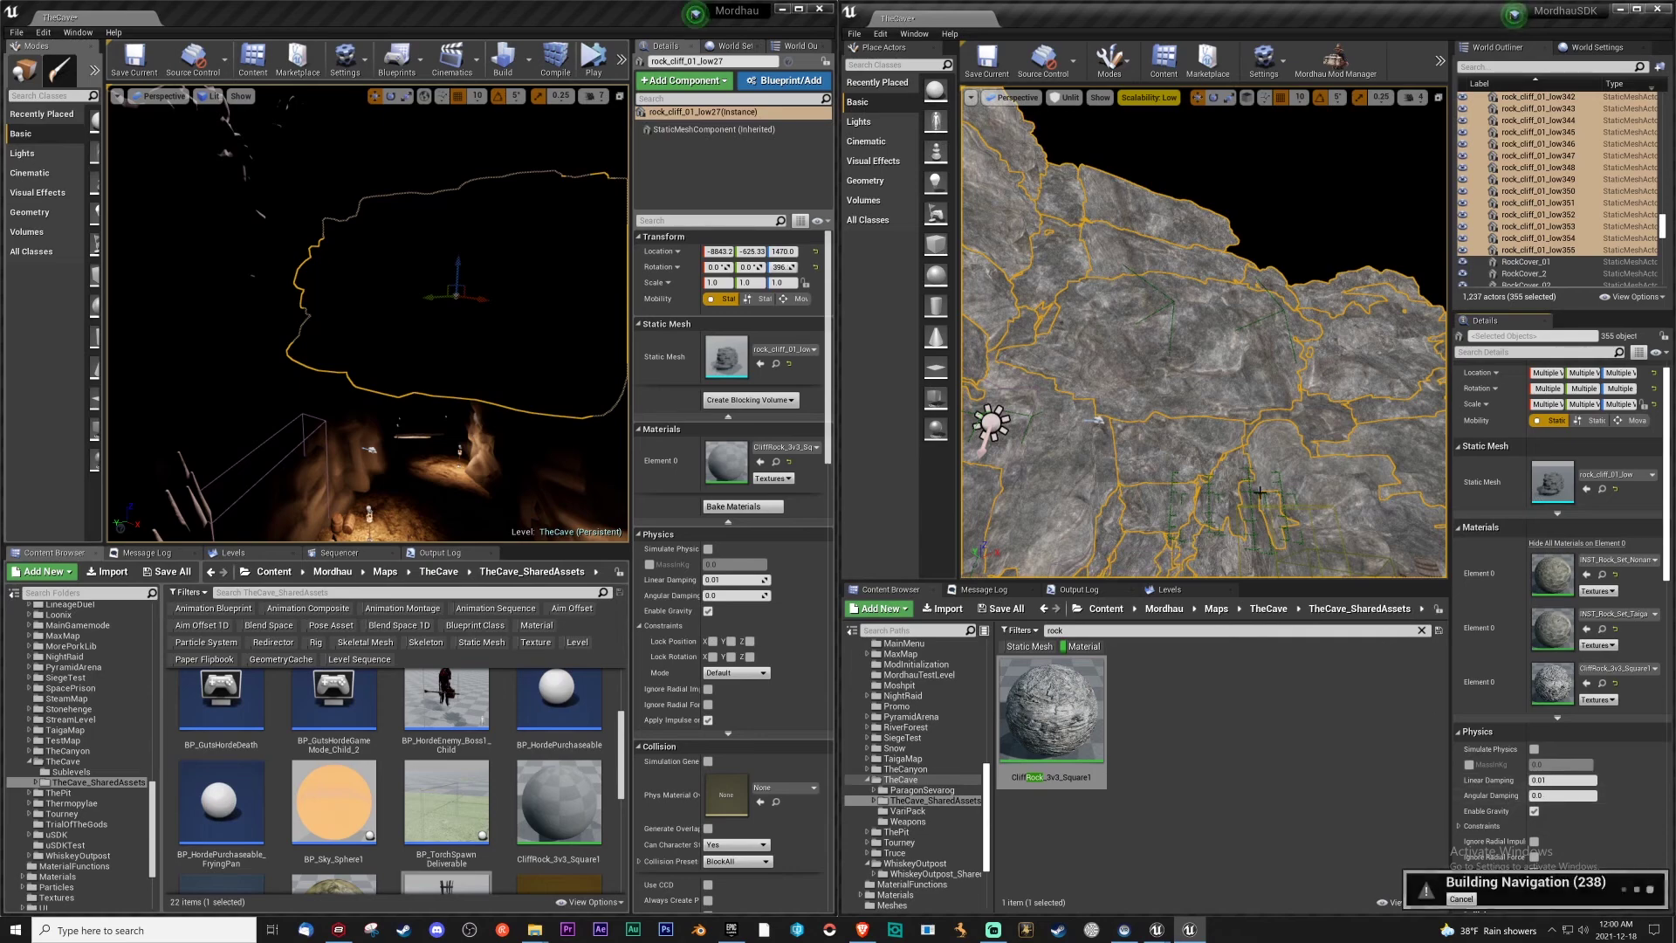
Fly into the cave passage at ground level and select the Landscape
key("Escape")
right_click_drag(1239, 491, 1214, 441)
key("w")
left_click(1119, 424)
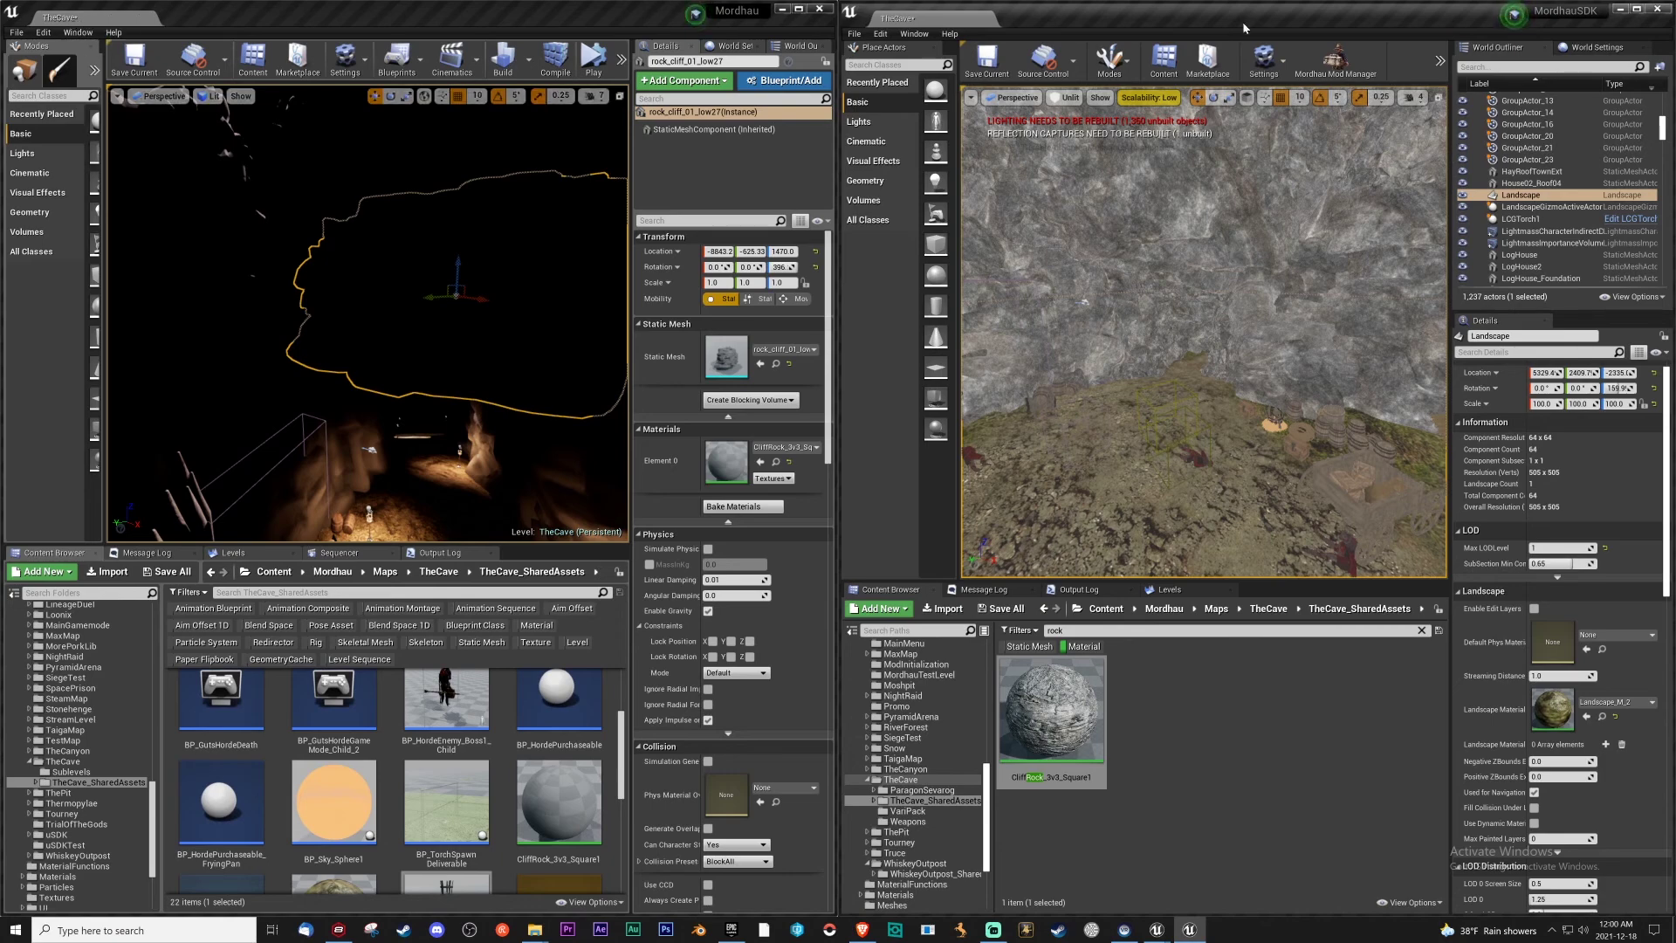
Open the Epic Games Launcher's Unreal Engine Library and scroll down to the Vault
left_click(732, 929)
left_click(550, 480)
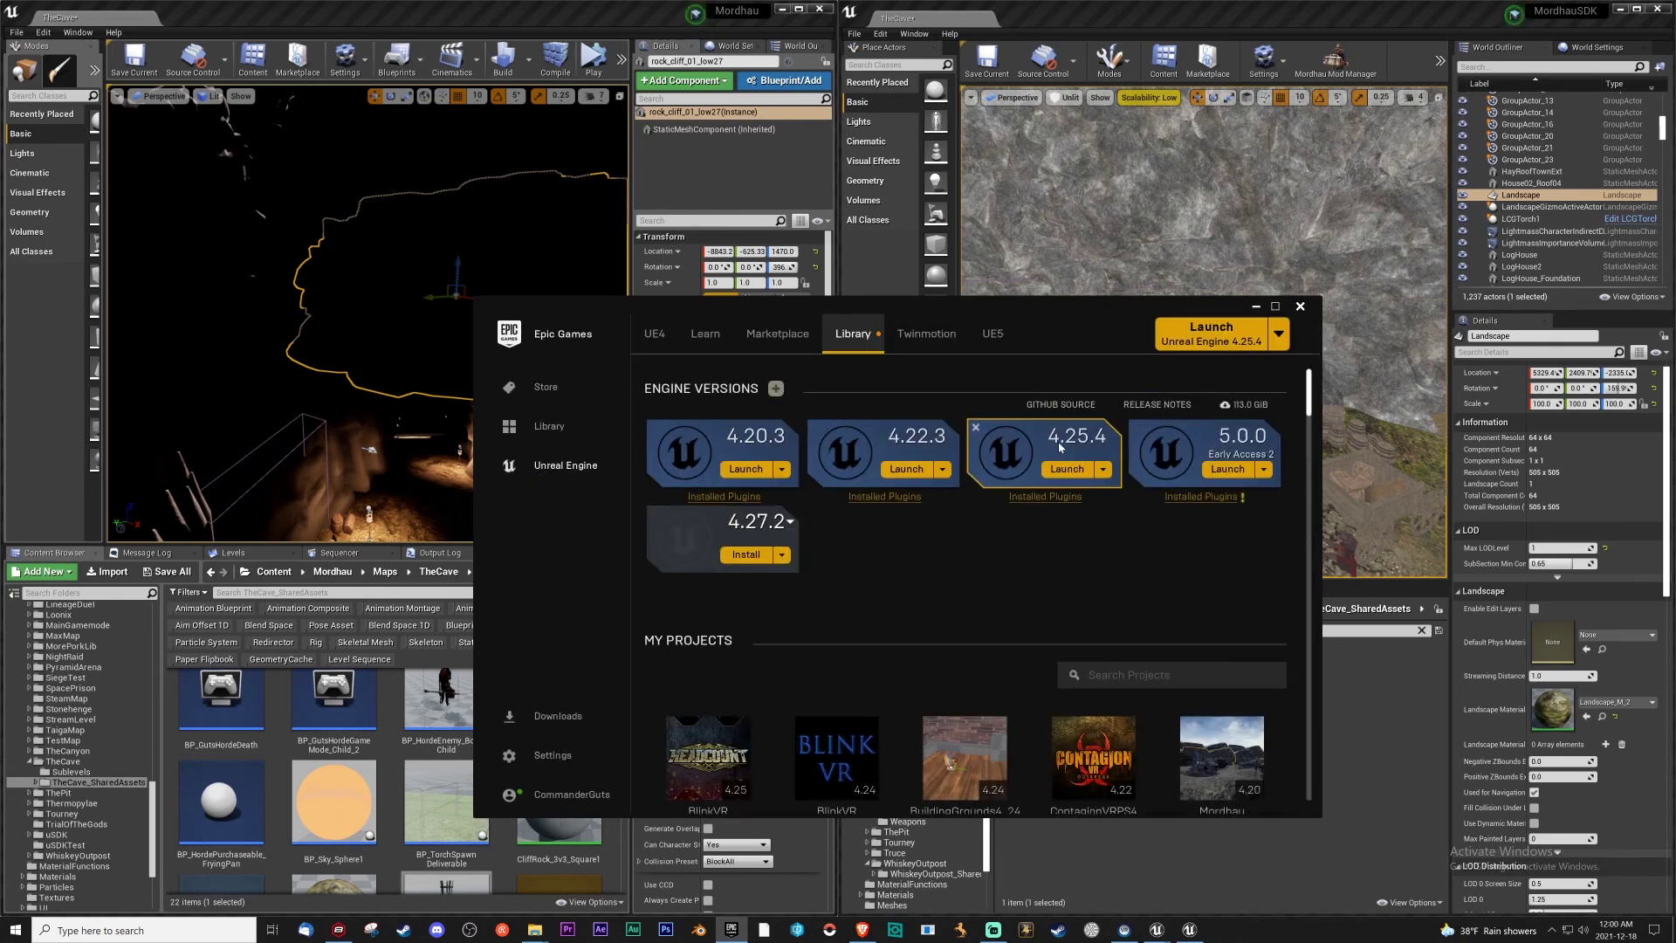
scroll(1067, 511, "down", 2)
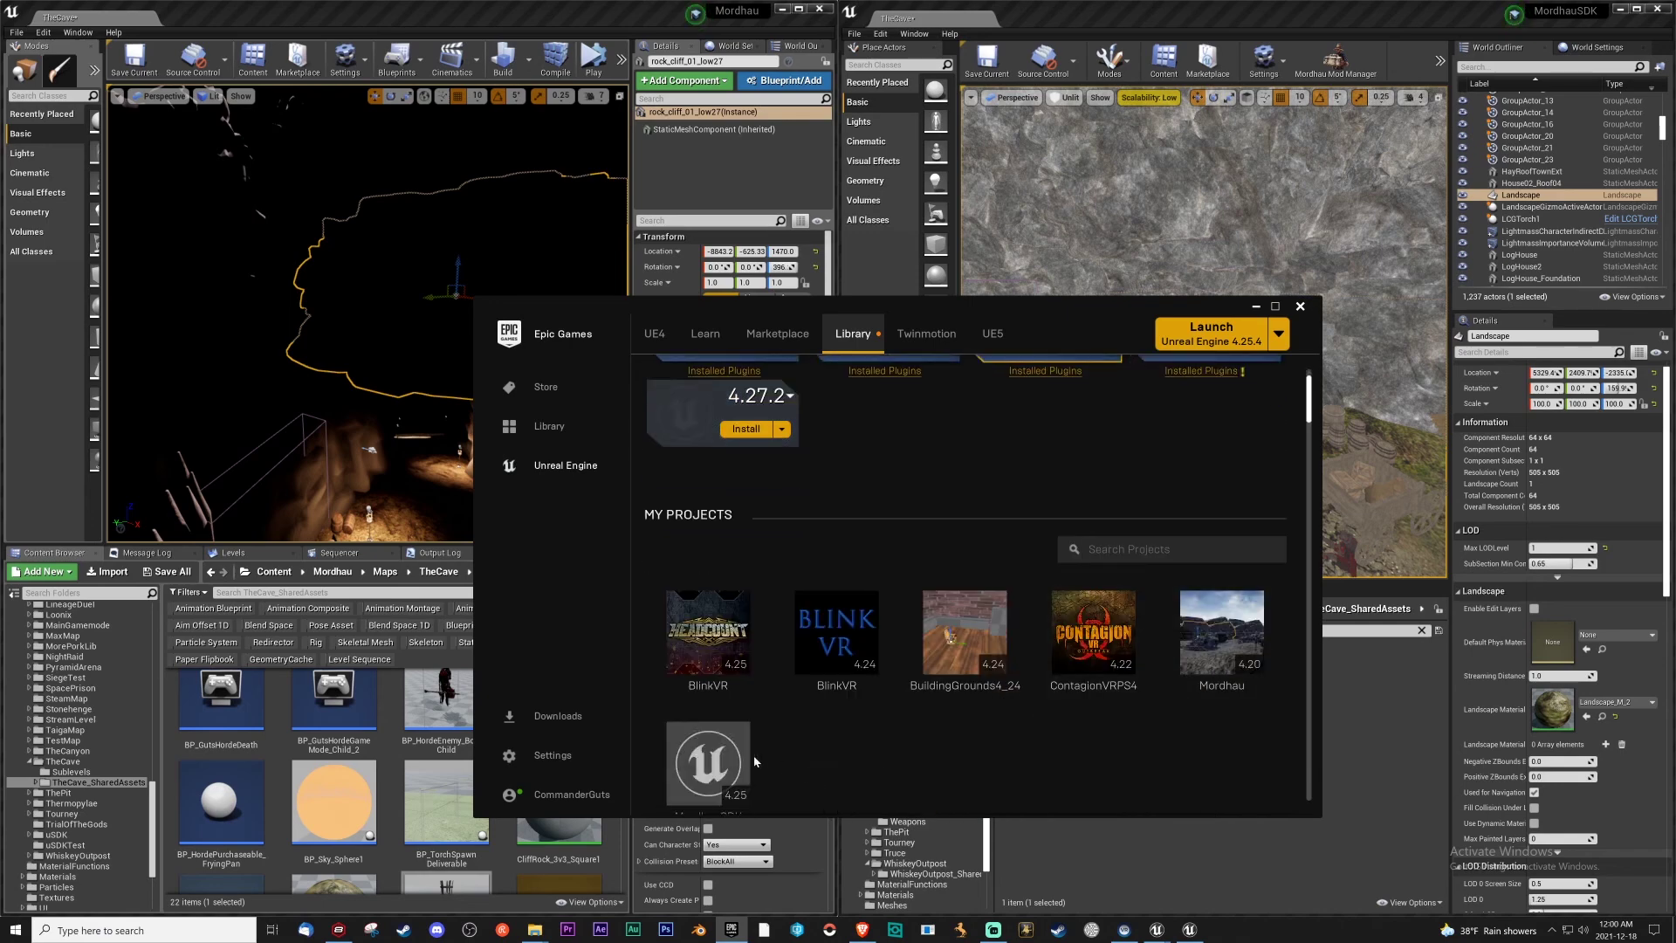
scroll(796, 735, "down", 2)
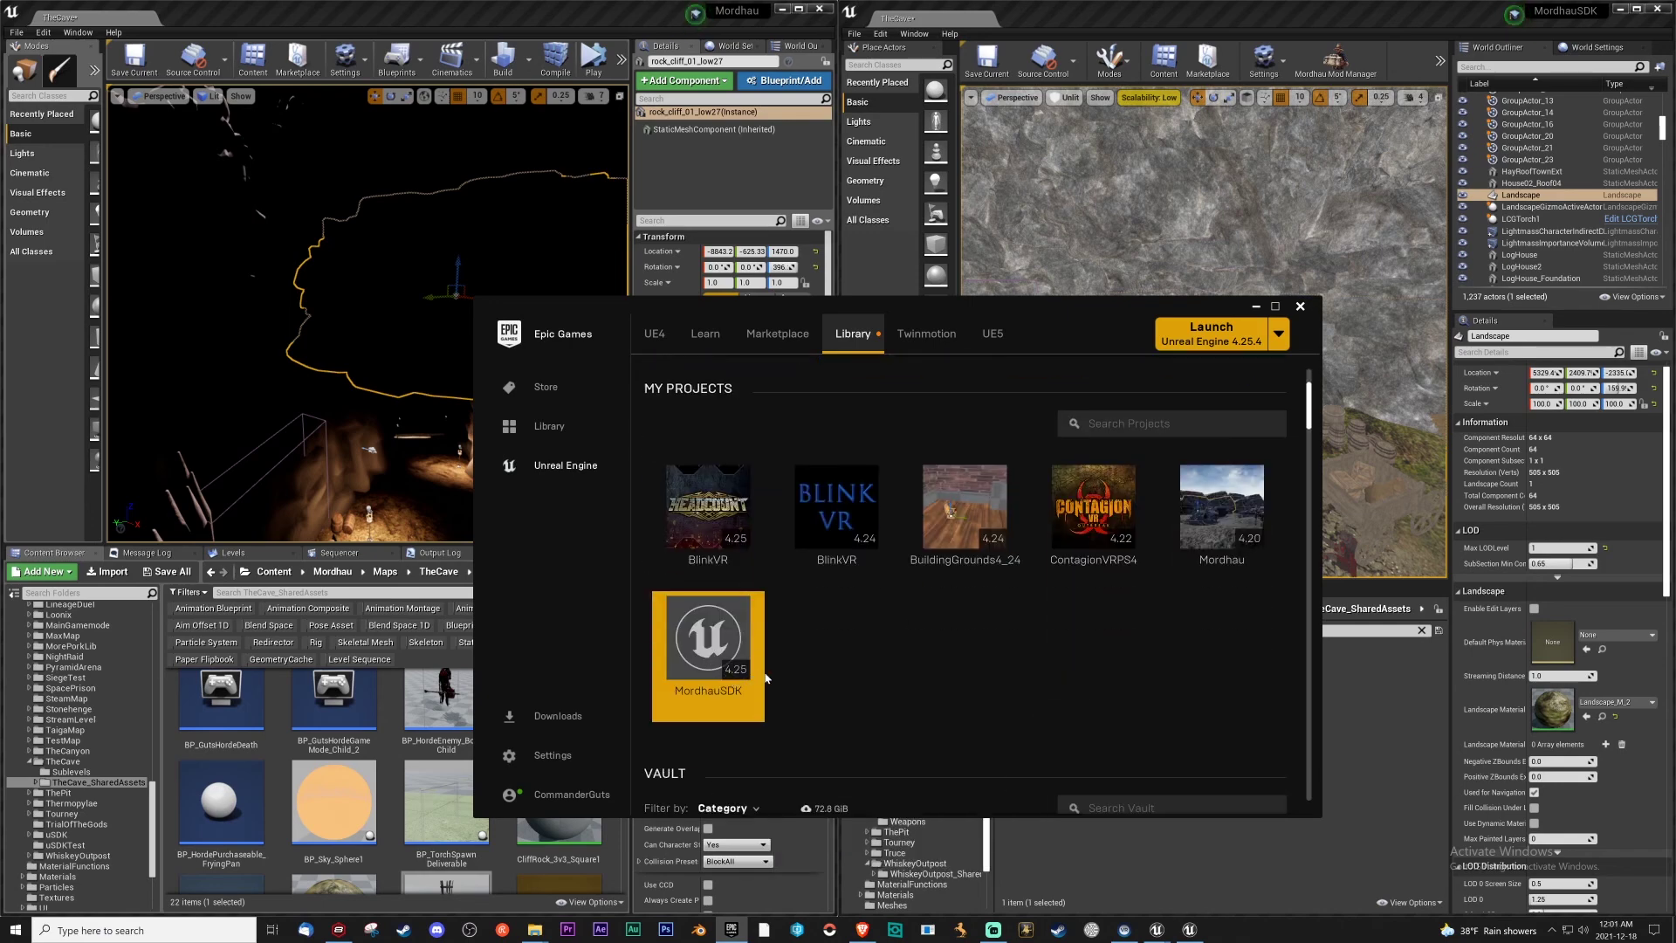
scroll(900, 625, "down", 5)
Start adding a vault asset to the MordhauSDK project, then cancel with Don't Add
left_click(958, 622)
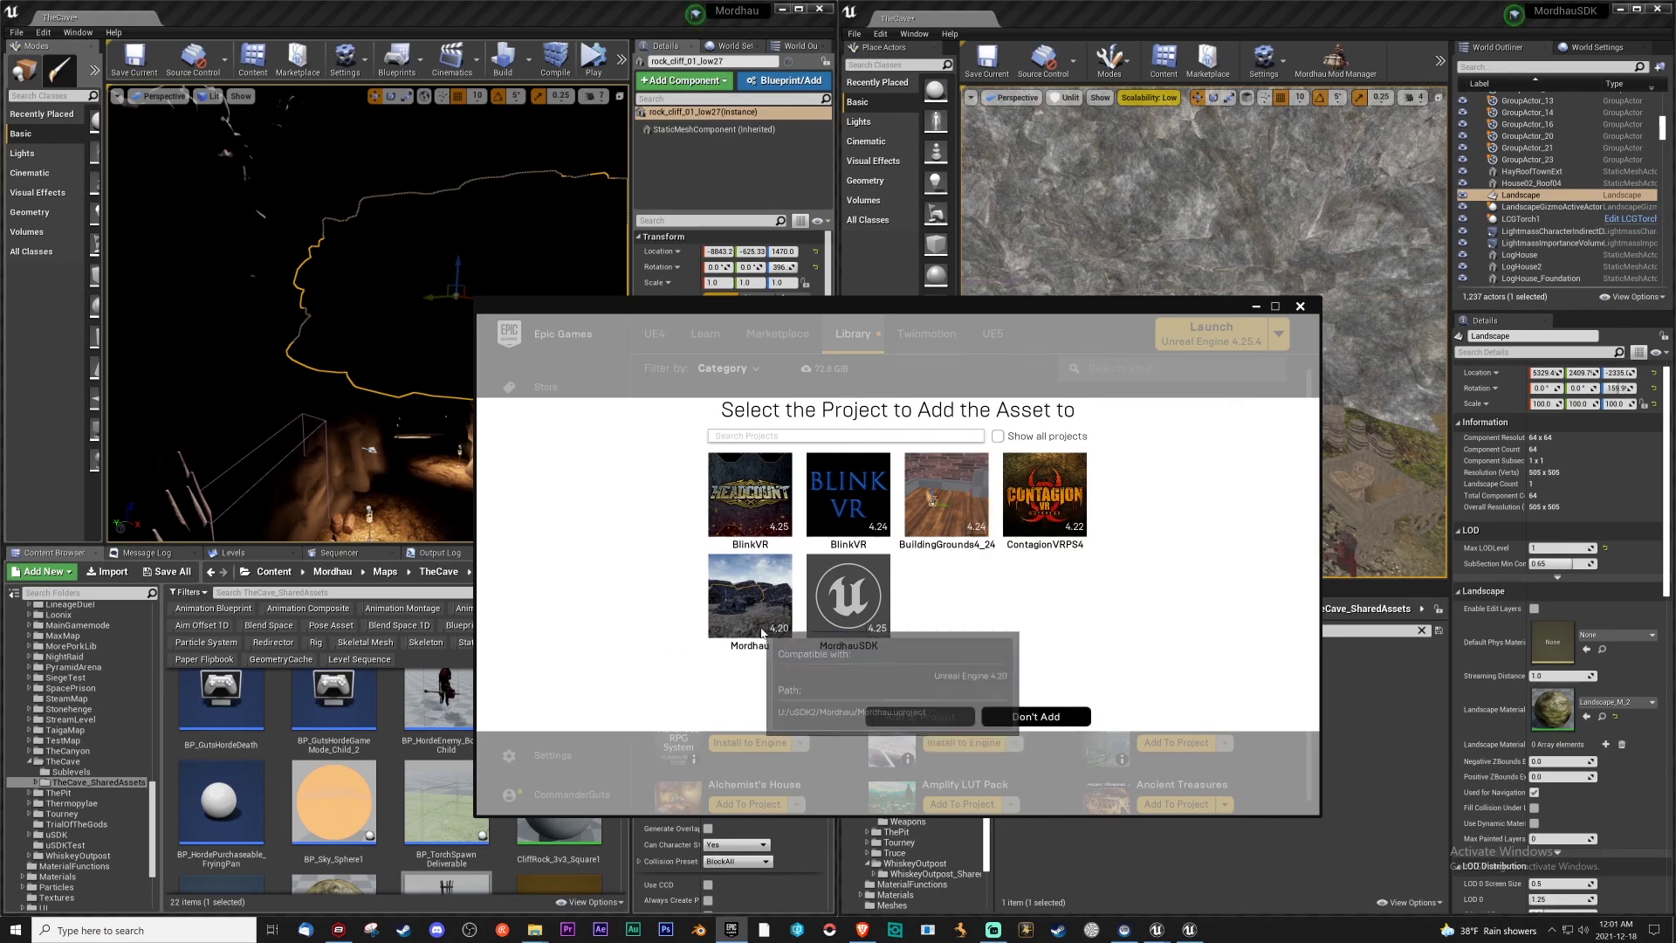
left_click(750, 596)
left_click(847, 601)
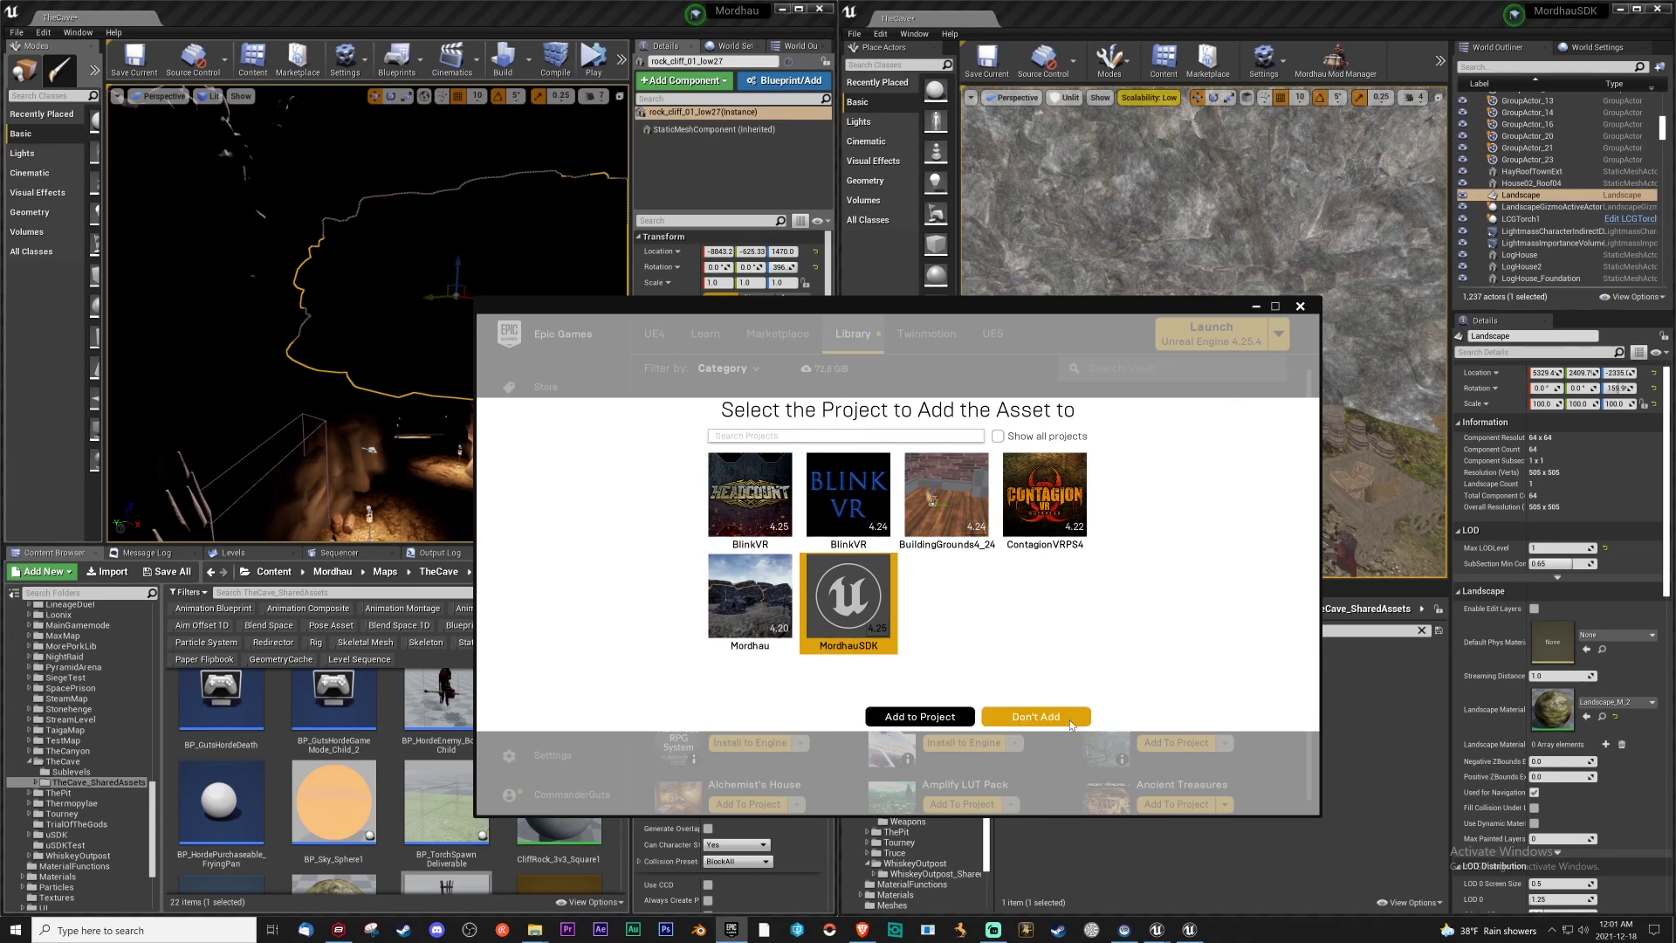
left_click(1022, 716)
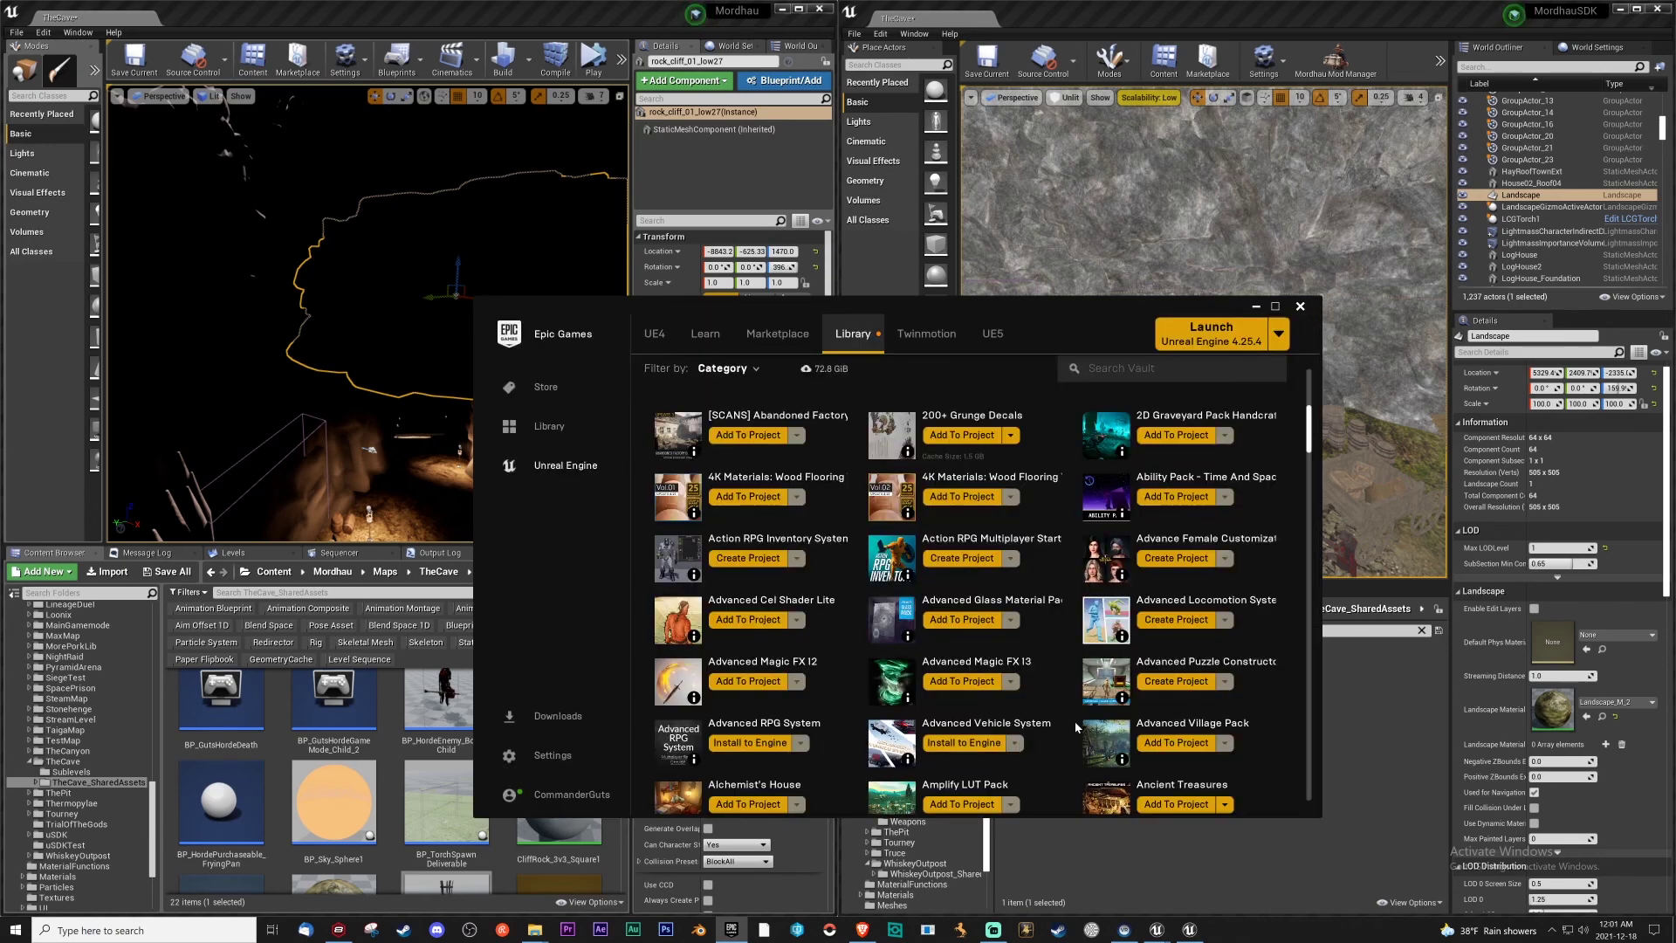